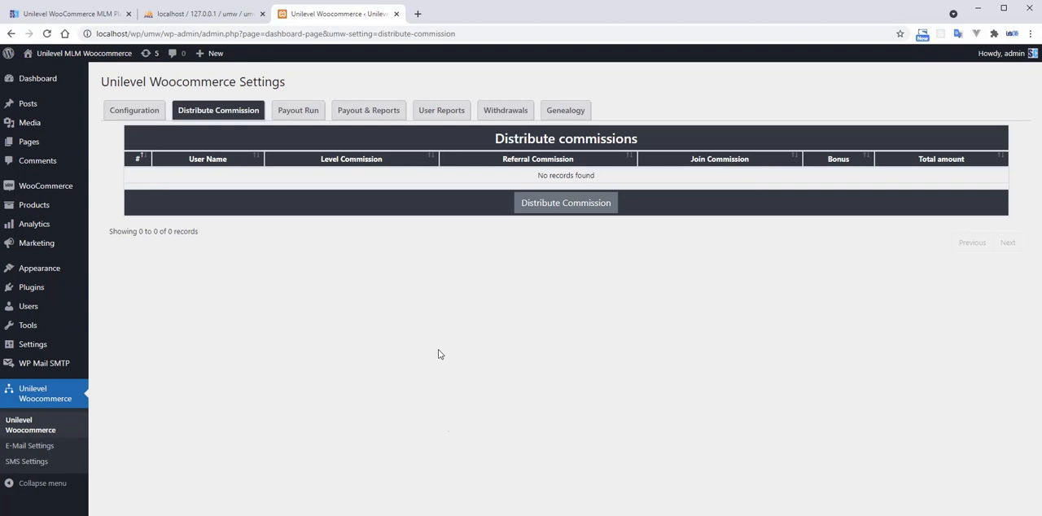
Open YouTube in a new browser tab.
left_click(418, 14)
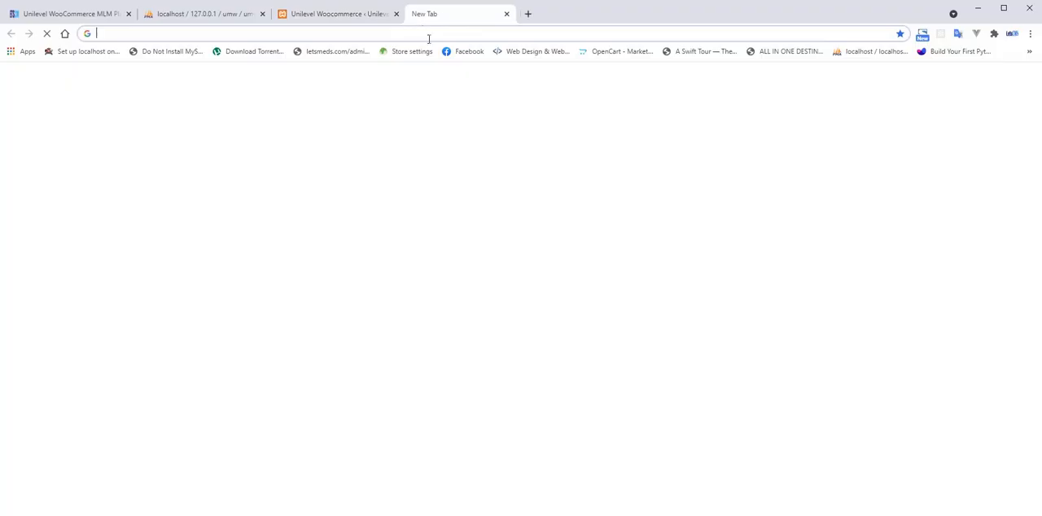
left_click(425, 34)
type("you")
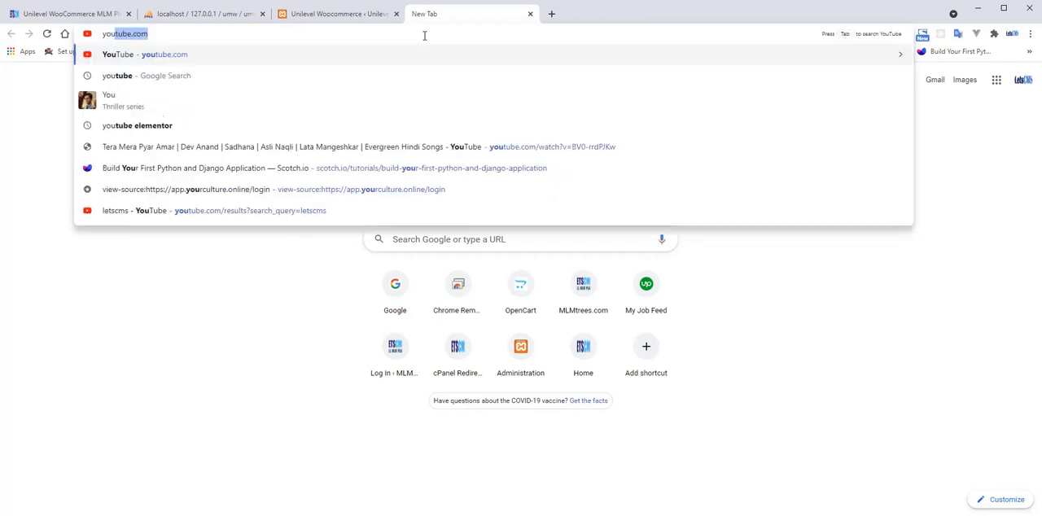
key("Return")
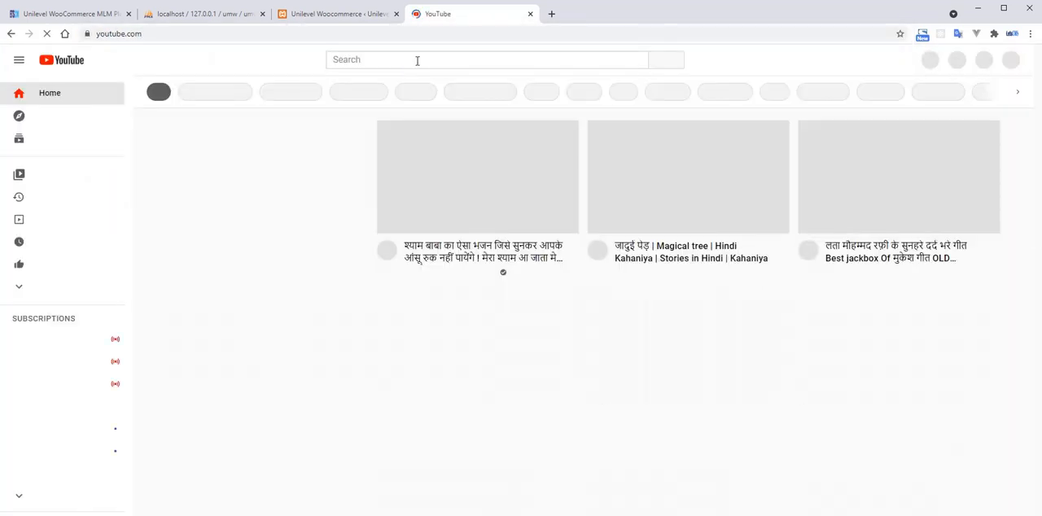
Search YouTube for letscms, view the "#1 Installation Unilevel mlm woocommerce" video, and return to the Unilevel admin page.
left_click(417, 61)
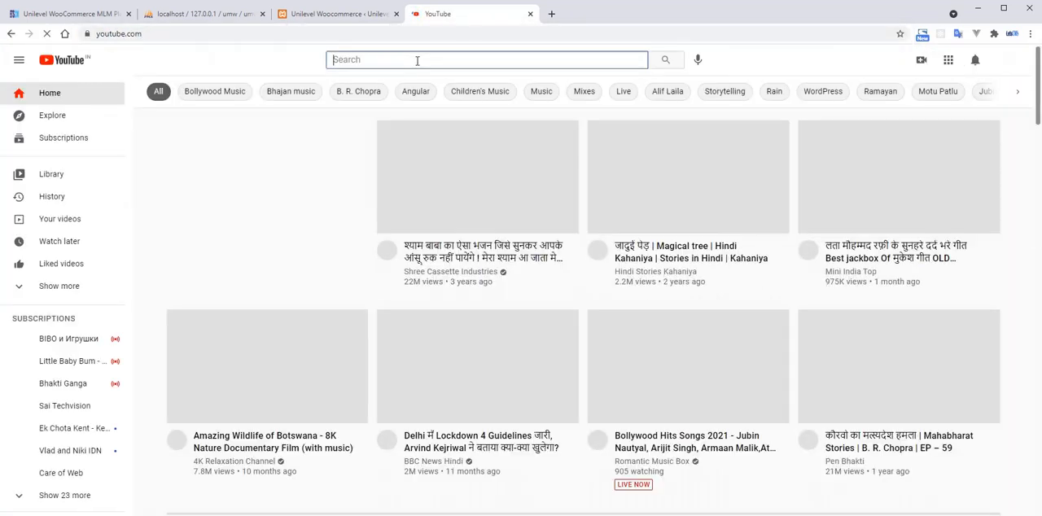
type("letscms")
key("Return")
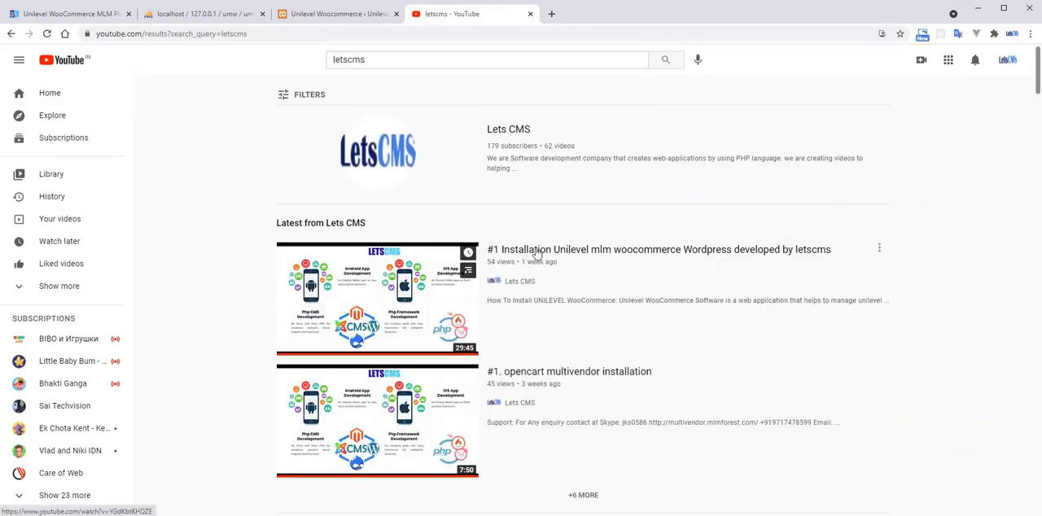
left_click(538, 252)
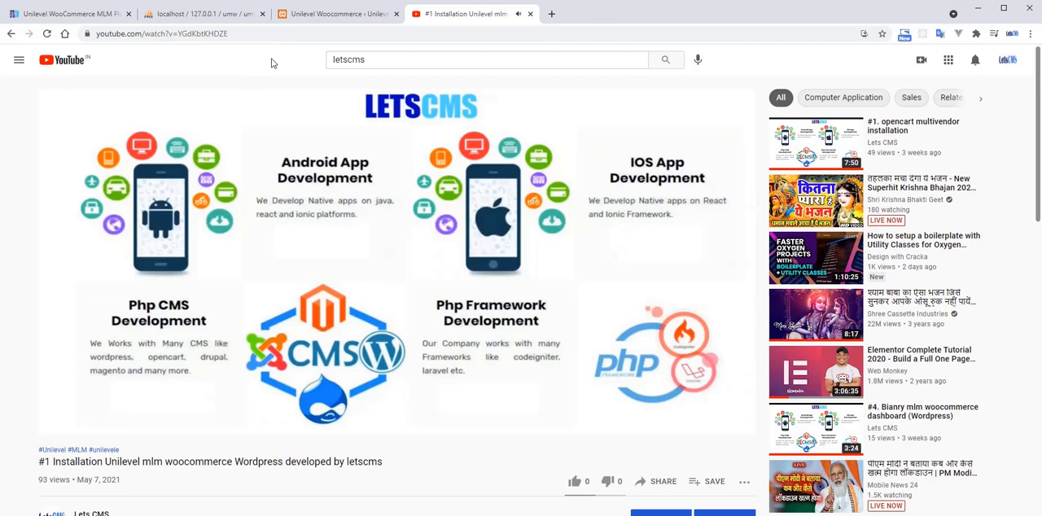
left_click(530, 14)
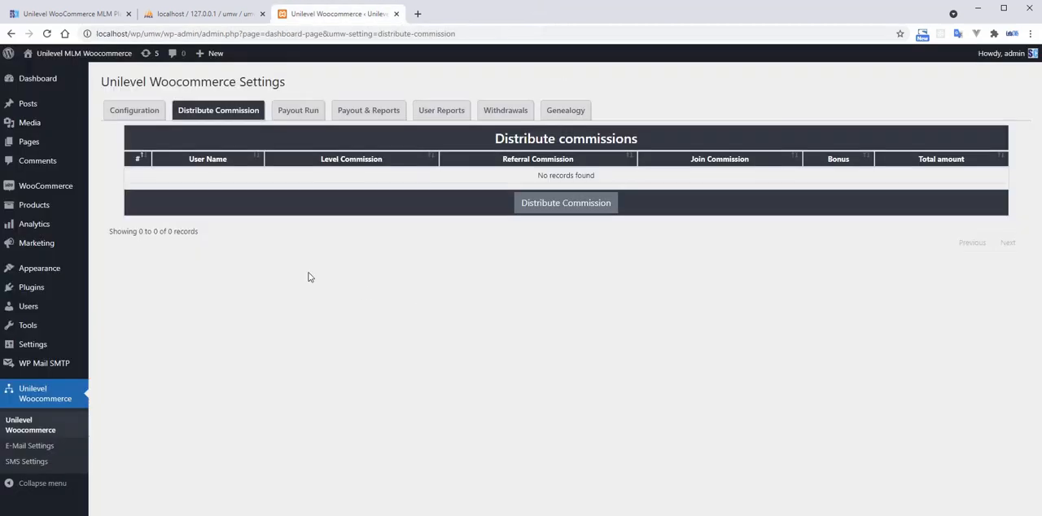
Open the Unilevel WooCommerce configuration and review the eligibility settings, including the number of personal referrals.
left_click(137, 111)
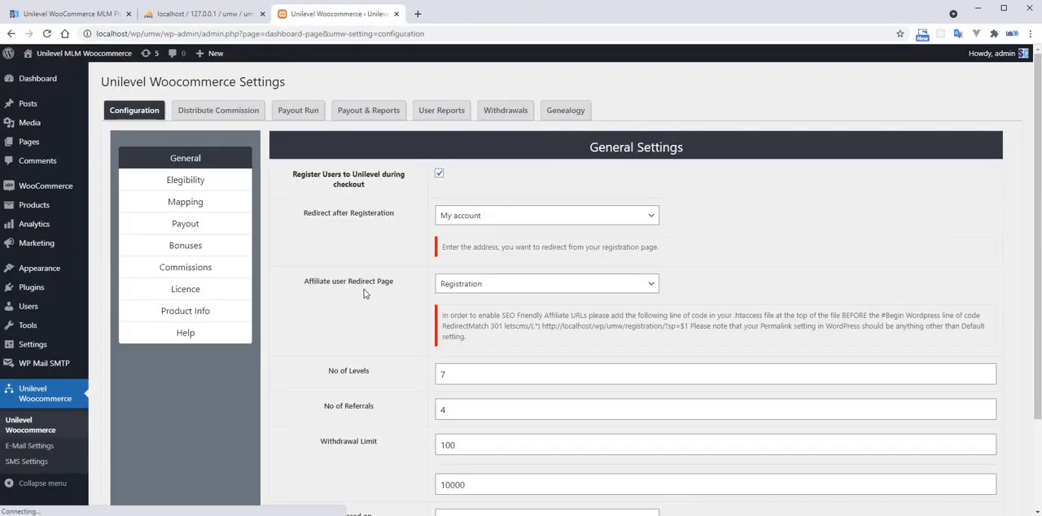
left_click(187, 204)
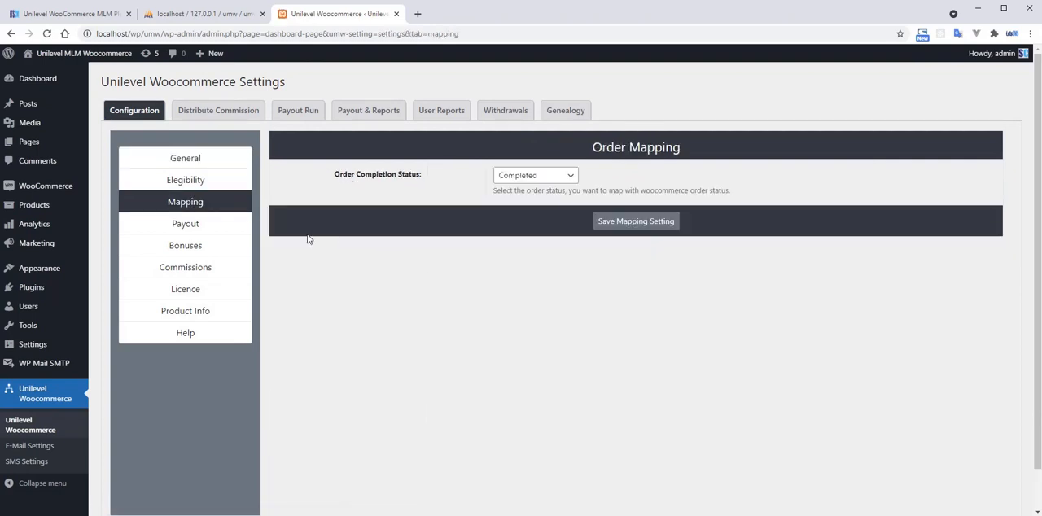
left_click(209, 182)
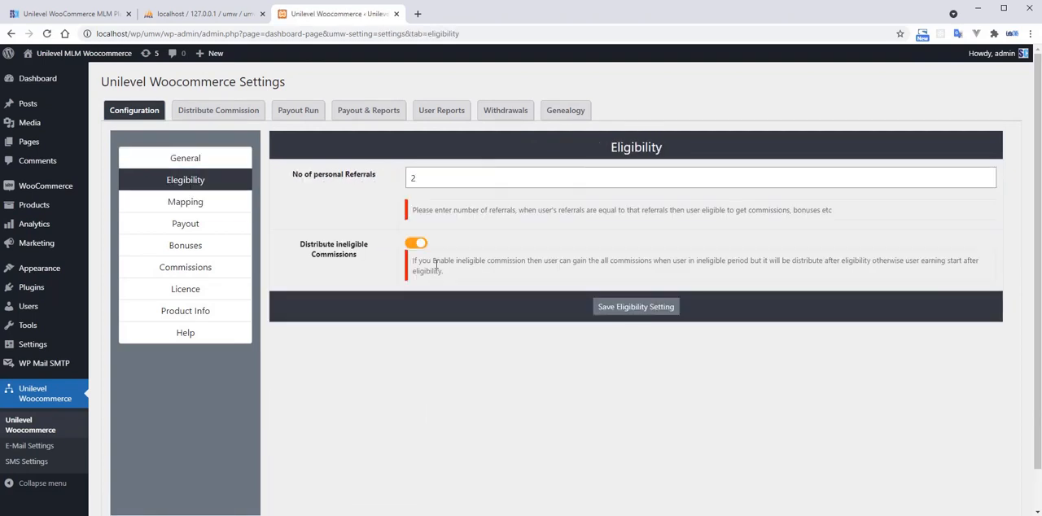
left_click_drag(293, 174, 388, 187)
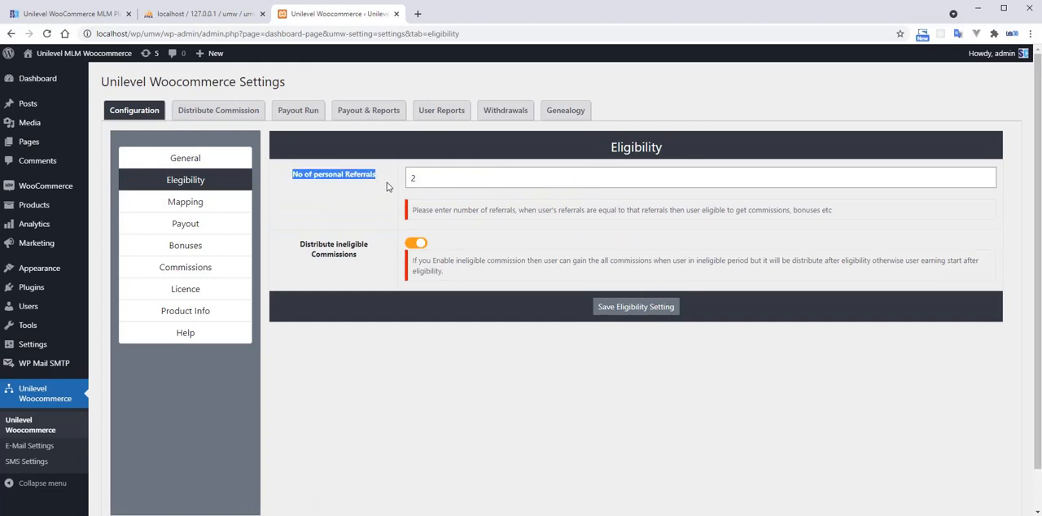
left_click(356, 205)
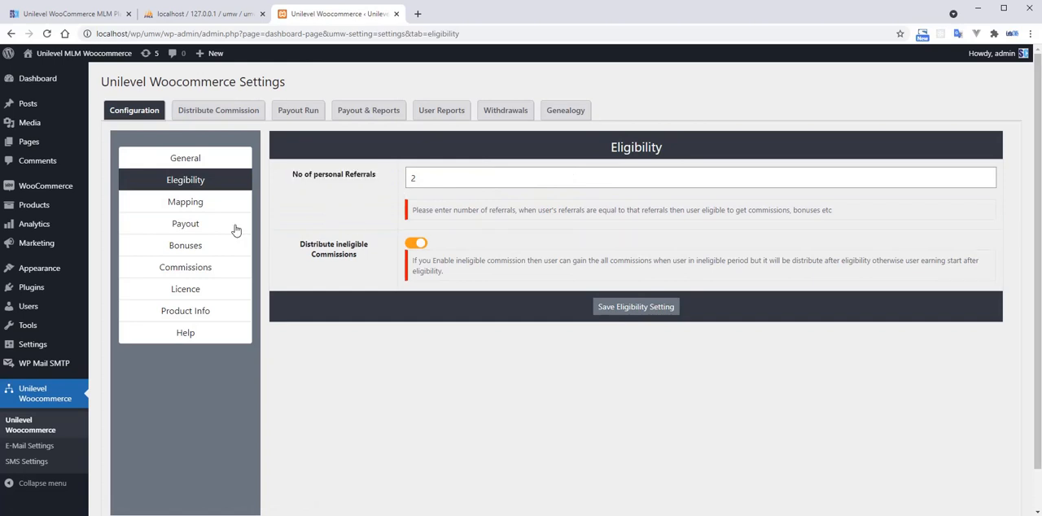
Review the order mapping status and all the payout settings, from company commission to the cap limit amount.
left_click(203, 205)
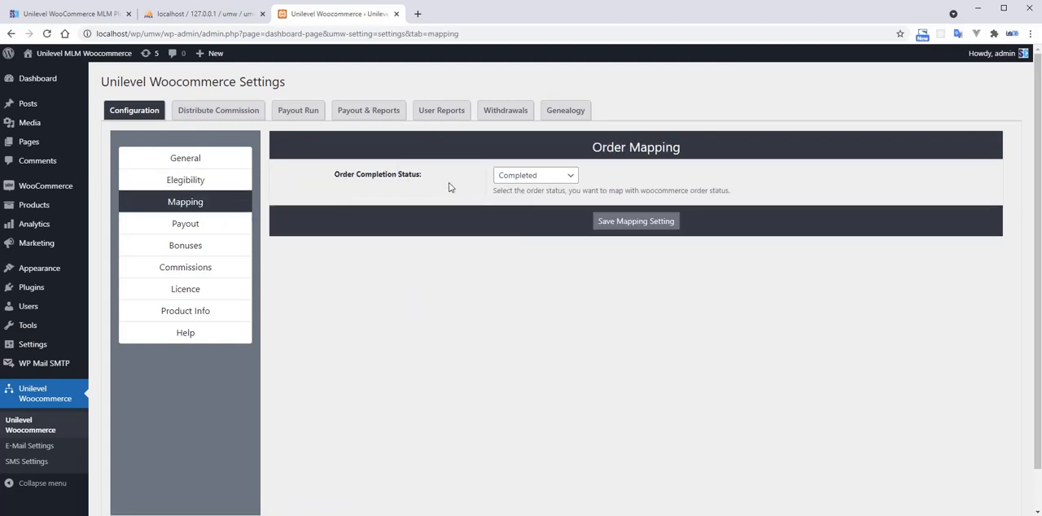
left_click(225, 225)
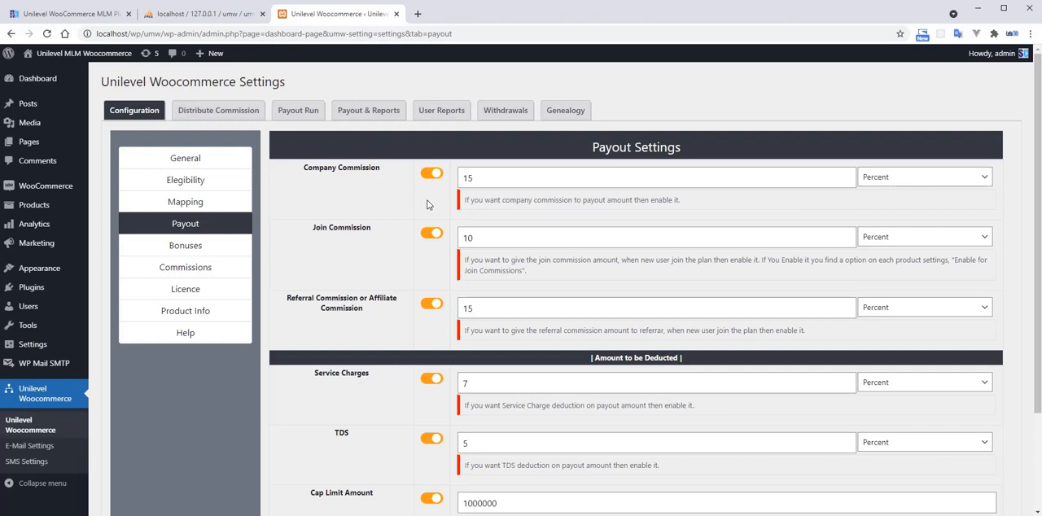
scroll(410, 405, "down", 1)
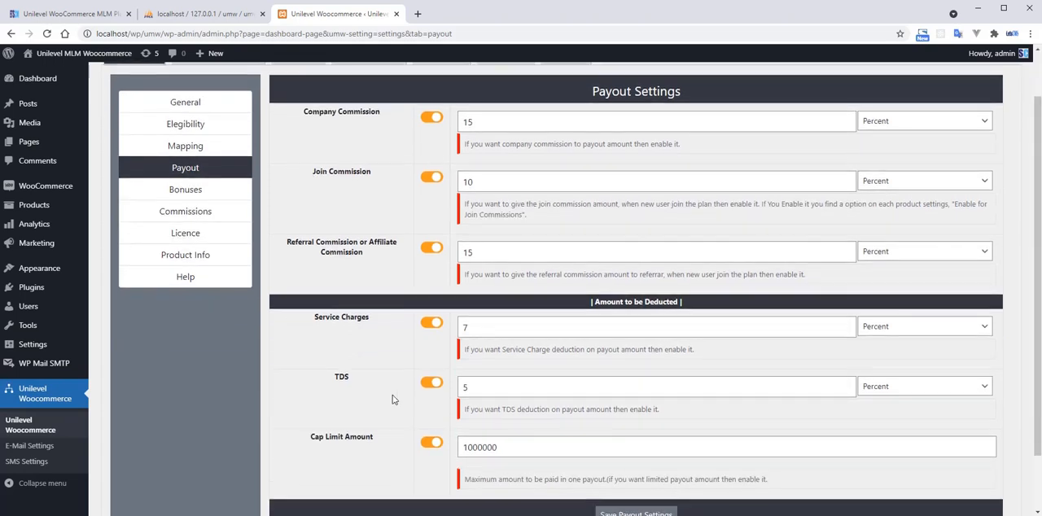
scroll(435, 400, "down", 1)
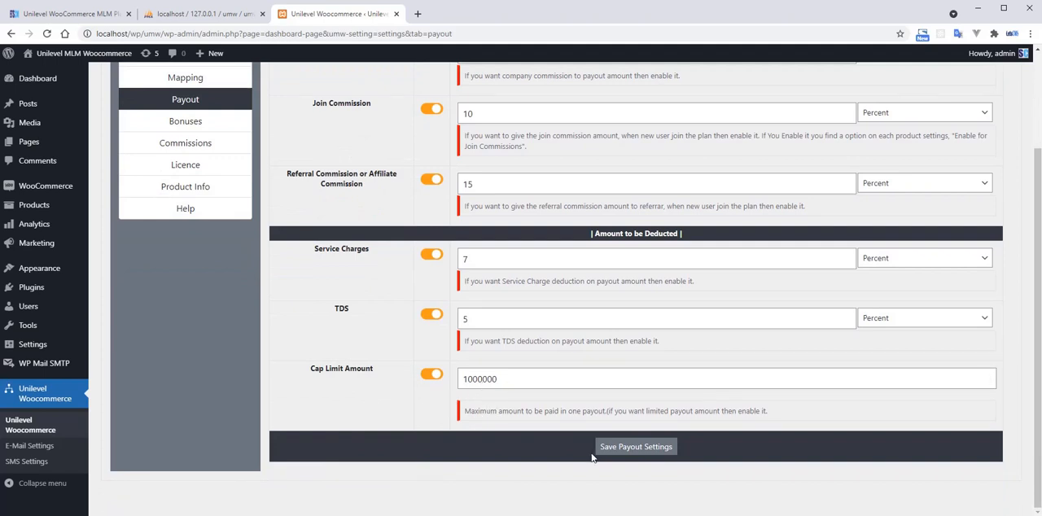
Review the regular bonus table and the level commissions, including the commission types available for the Bronze level.
left_click(201, 123)
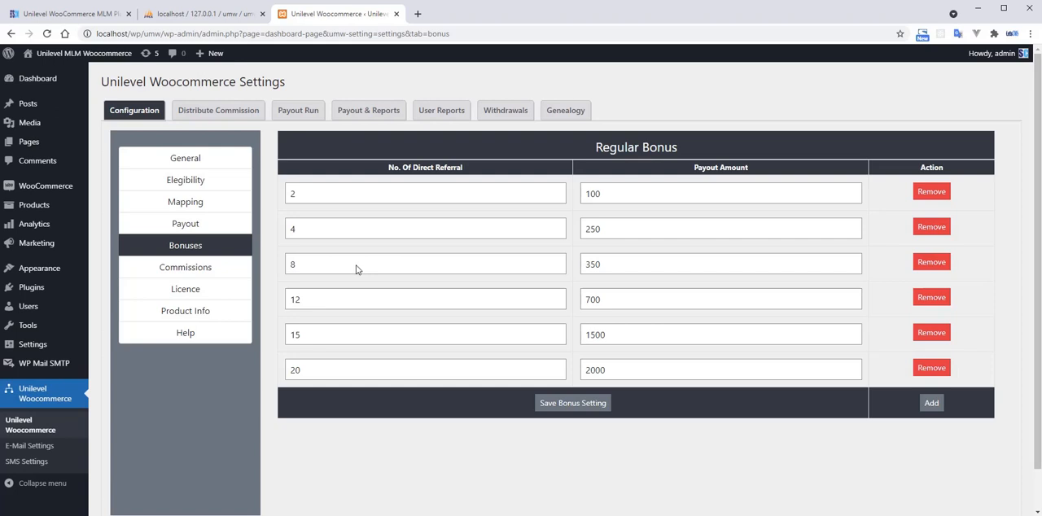
left_click(210, 269)
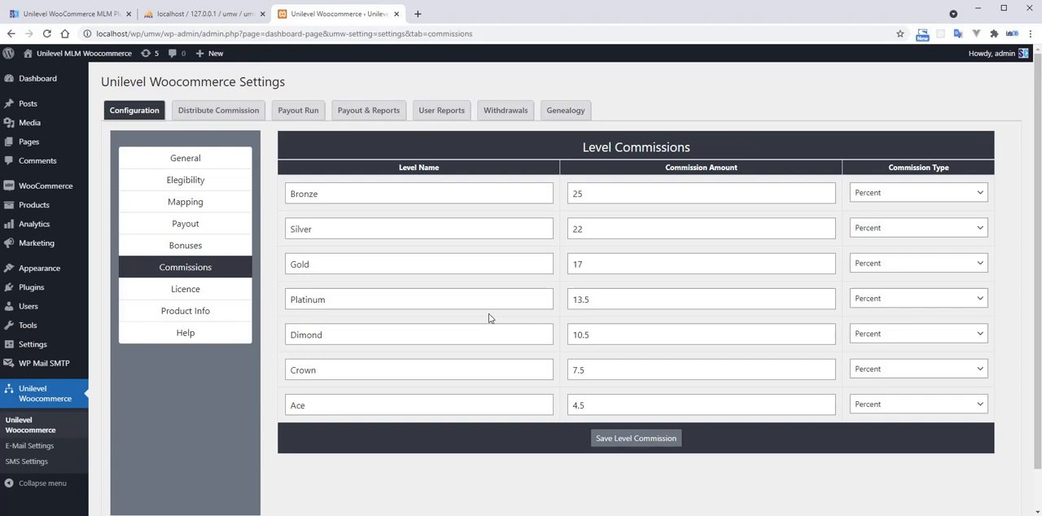
left_click(904, 193)
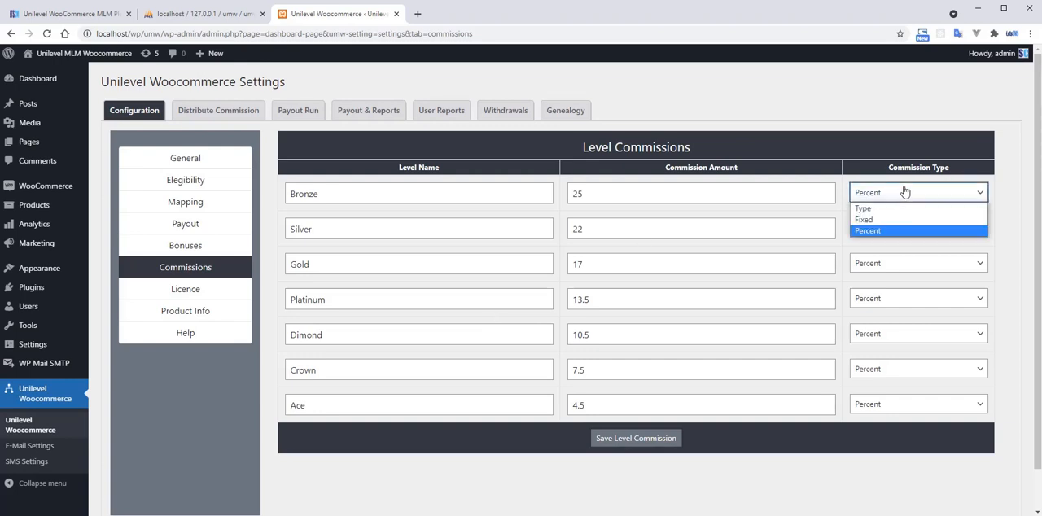
key("Up")
key("Up")
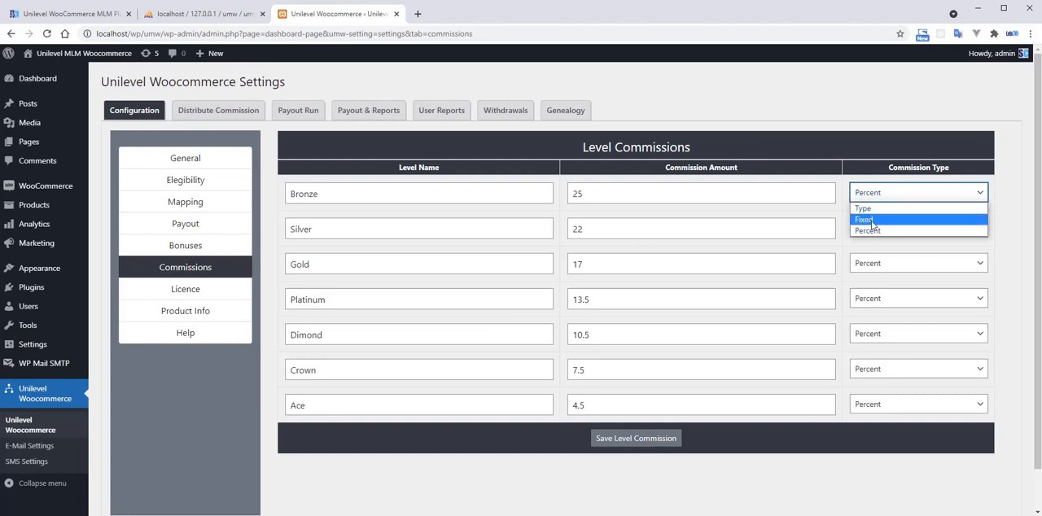
key("Escape")
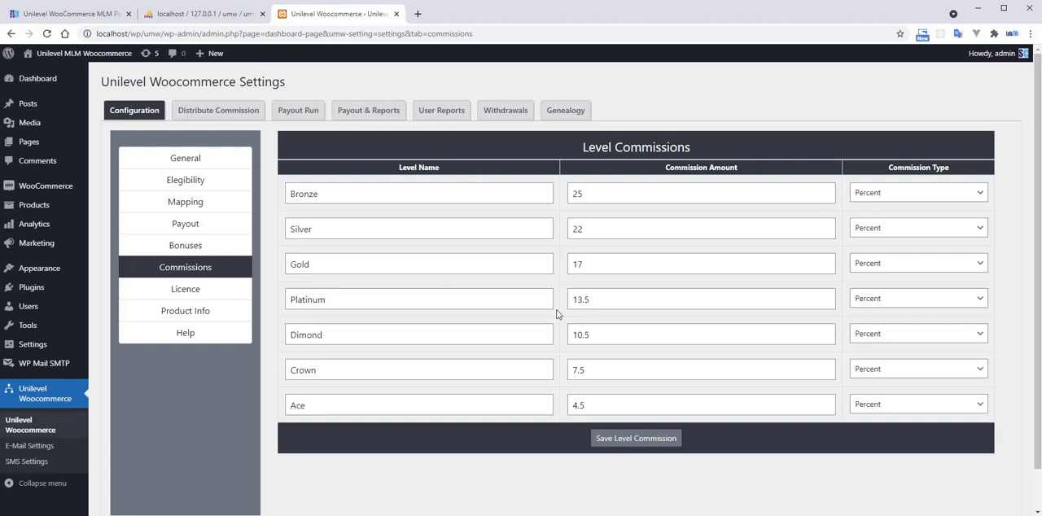
Go to the WooCommerce area, dismiss its welcome dialog, and open the WooCommerce settings.
mouse_move(58, 193)
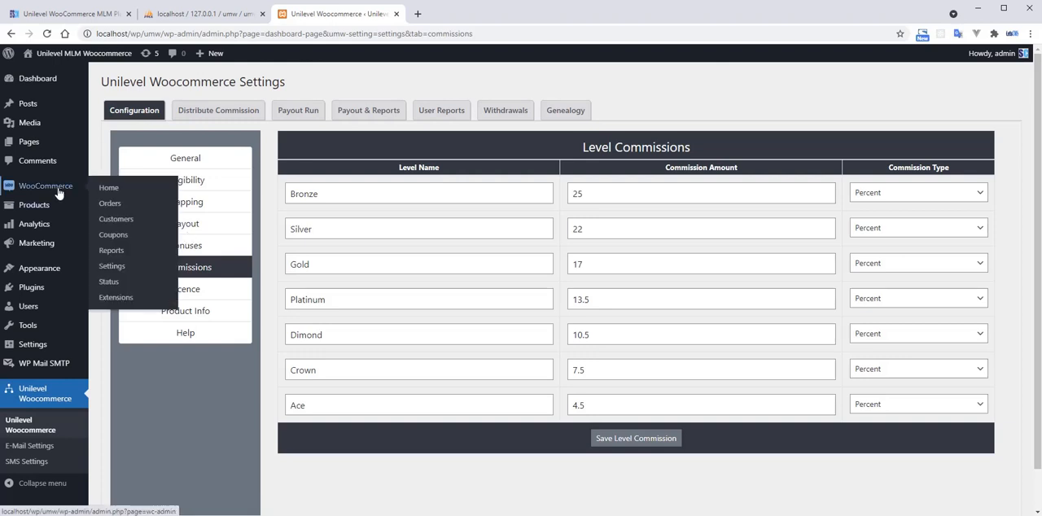
left_click(199, 228)
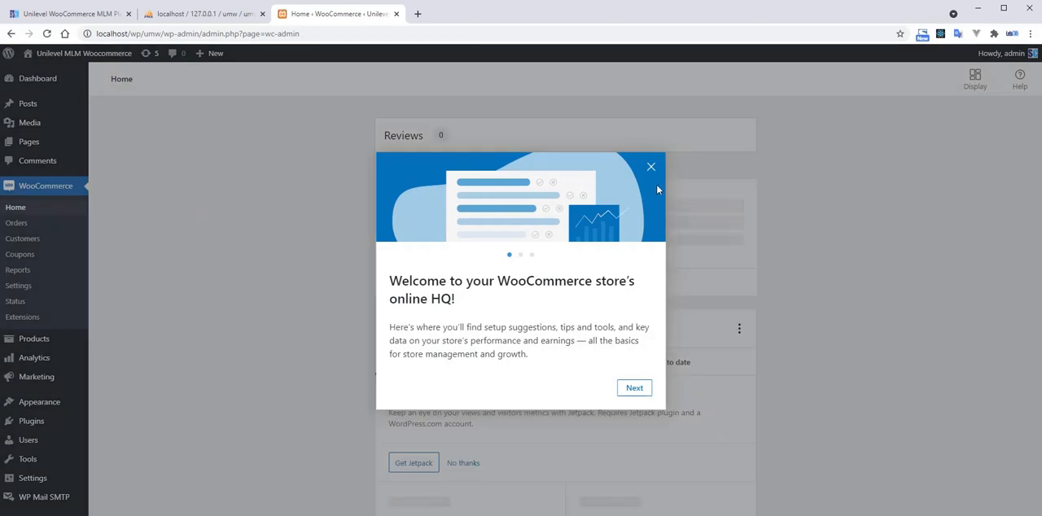
left_click(650, 167)
scroll(217, 247, "down", 2)
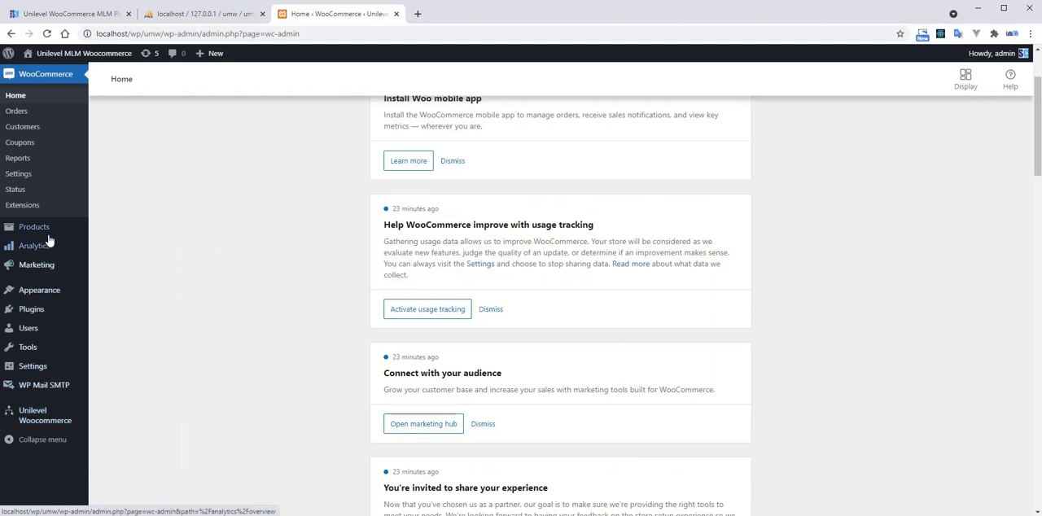
scroll(41, 237, "up", 2)
left_click(18, 285)
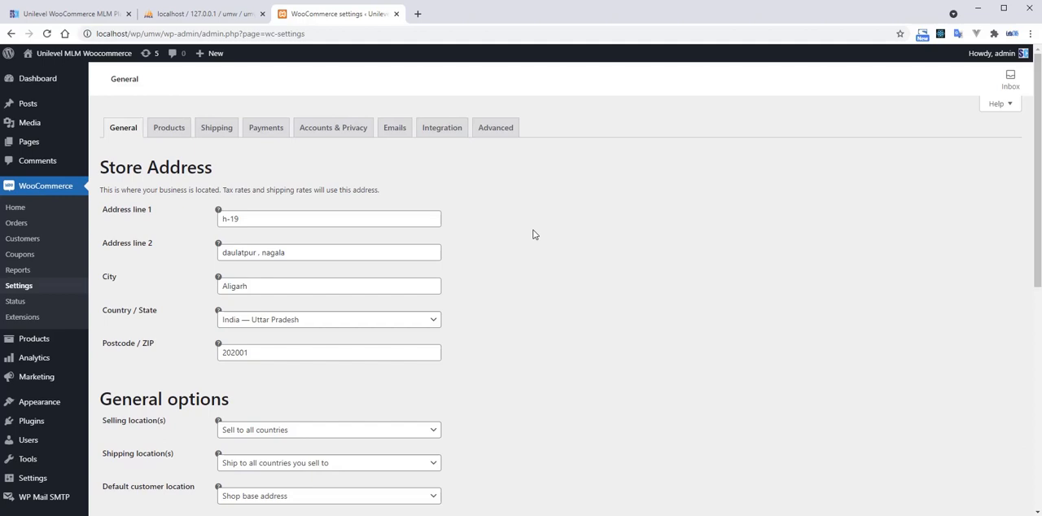
Review the guest checkout and account creation options in the Accounts & Privacy settings.
left_click(341, 134)
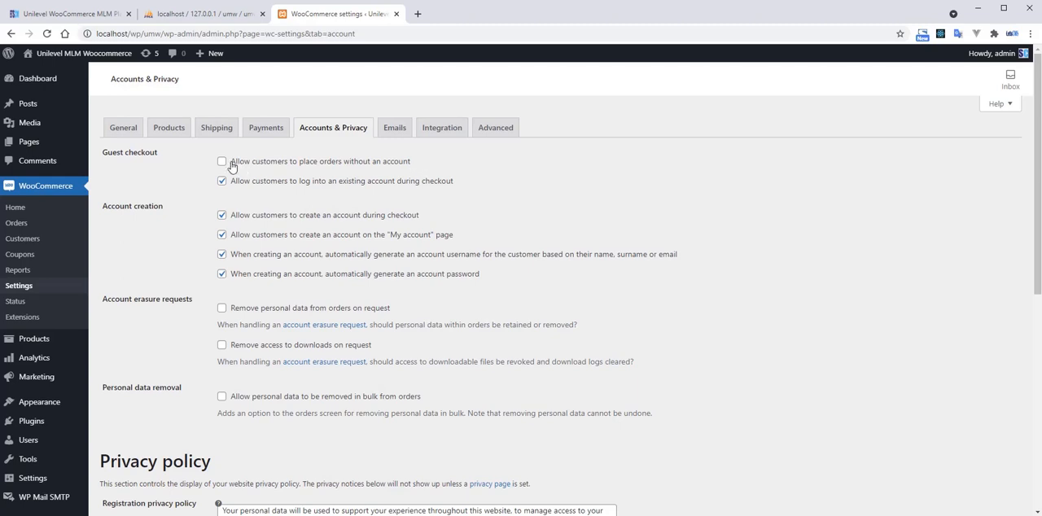
left_click_drag(411, 165, 232, 168)
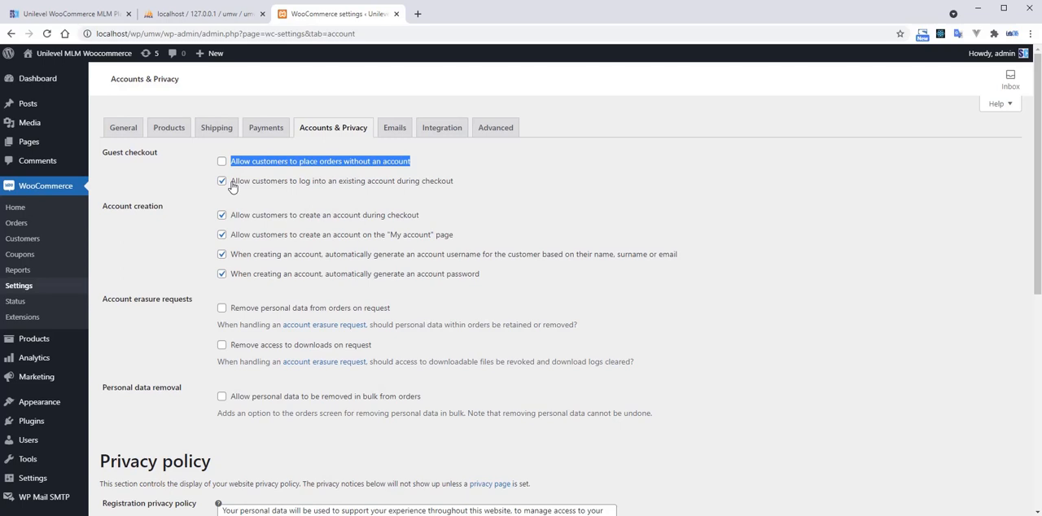
left_click_drag(232, 187, 462, 187)
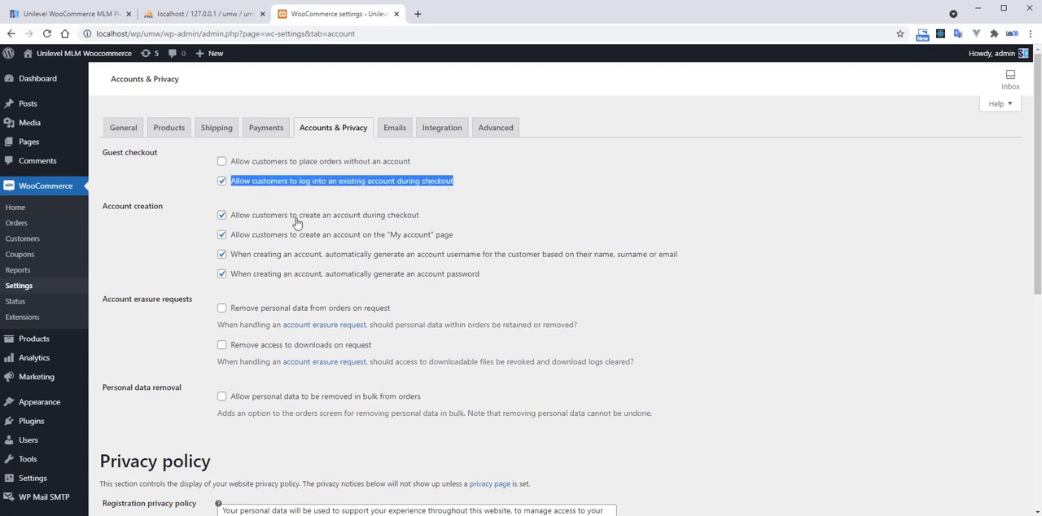
left_click_drag(433, 218, 228, 221)
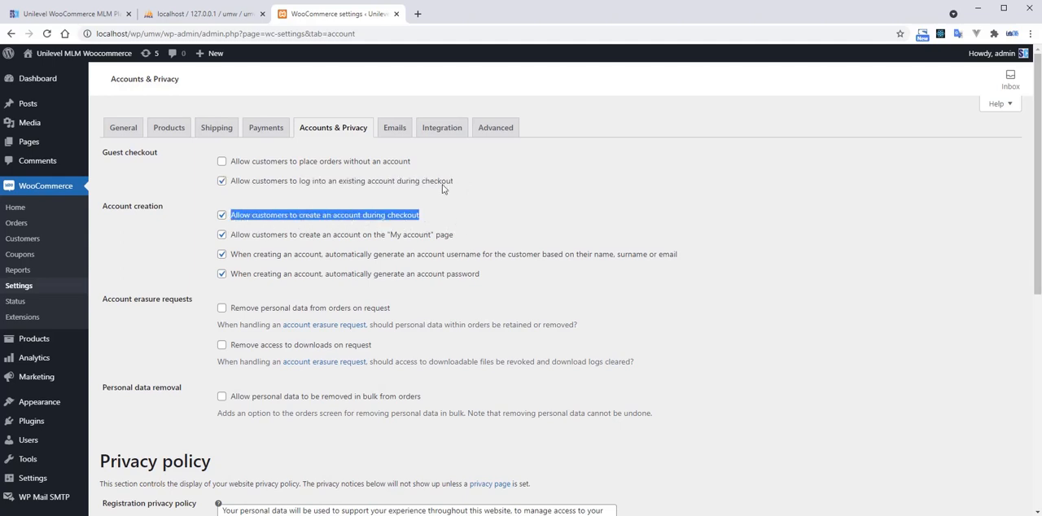
left_click_drag(414, 165, 231, 166)
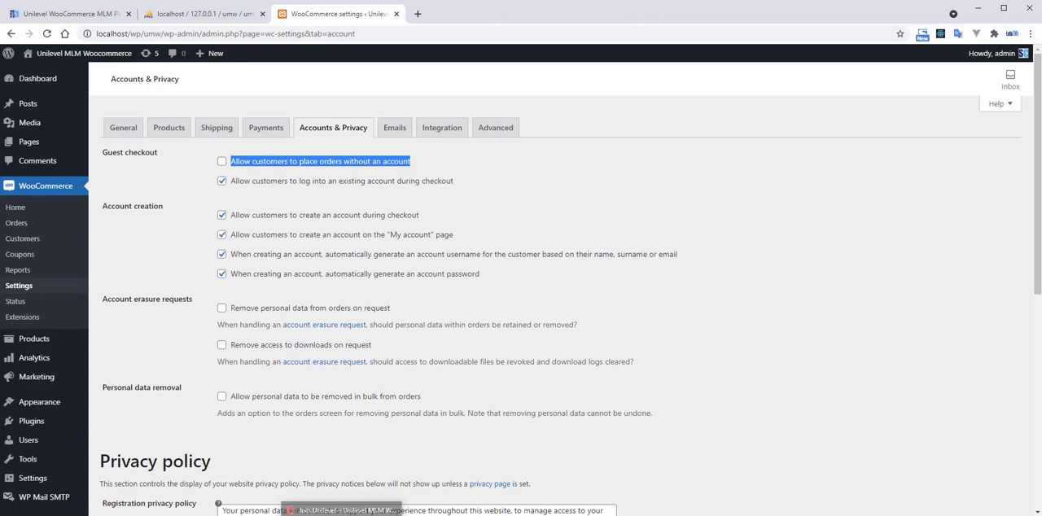
Switch to the Opera browser and load the Unilevel MLM Woocommerce store's home page.
left_click(341, 511)
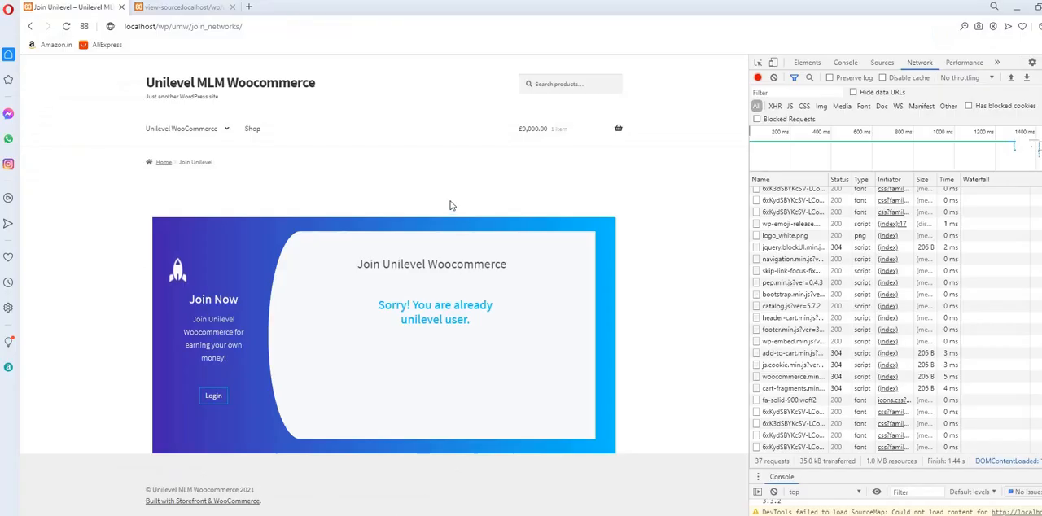
key("F5")
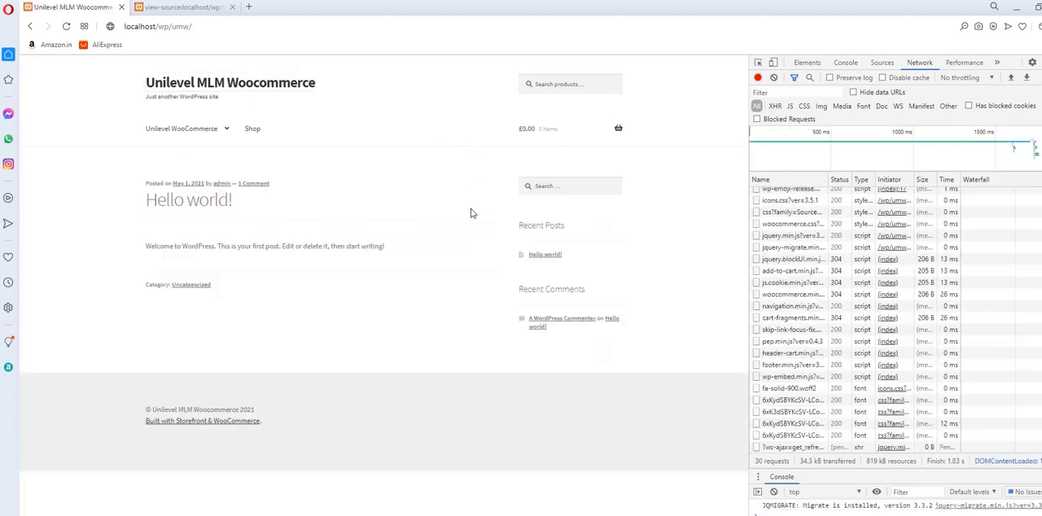
Switch back to the WordPress admin in Chrome and open the list of all users.
left_click(363, 514)
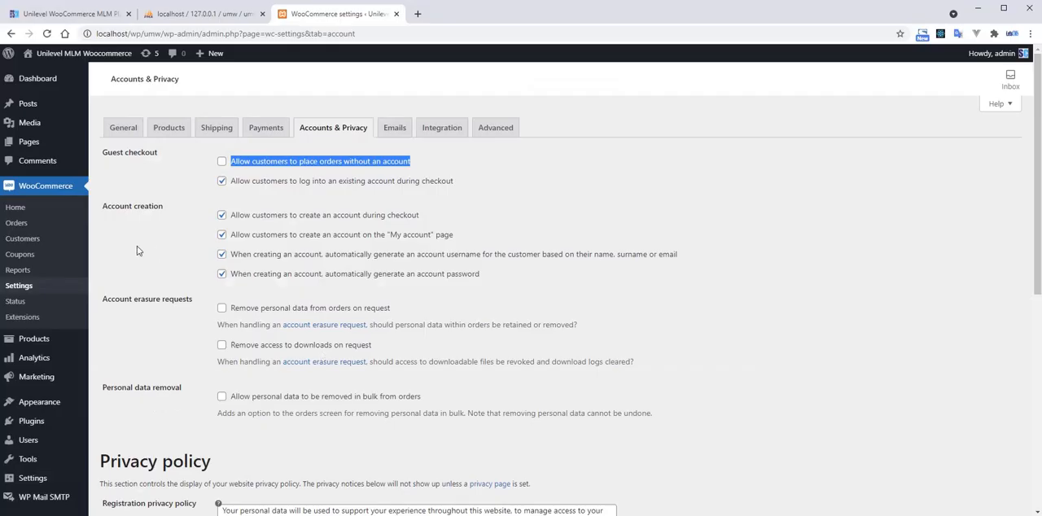
scroll(45, 339, "down", 1)
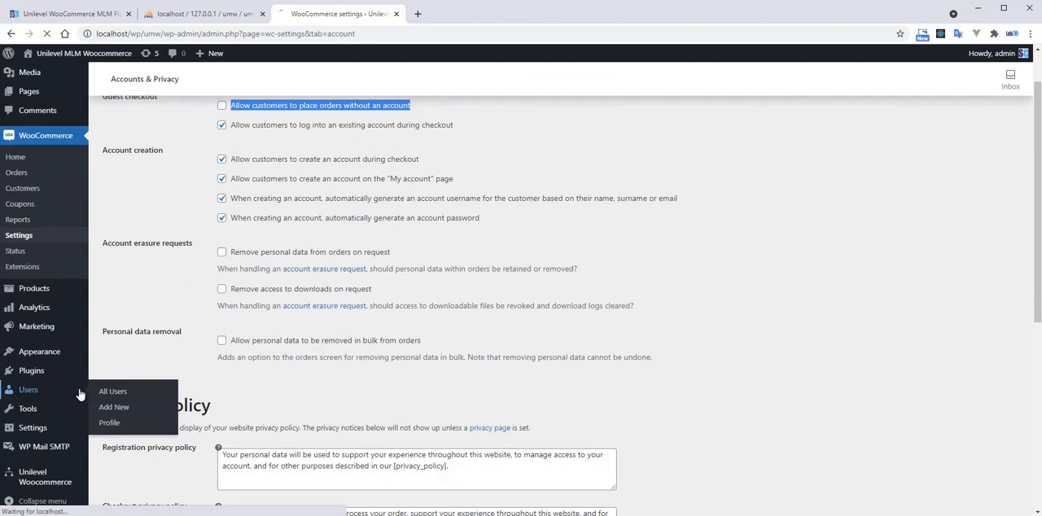
left_click(78, 392)
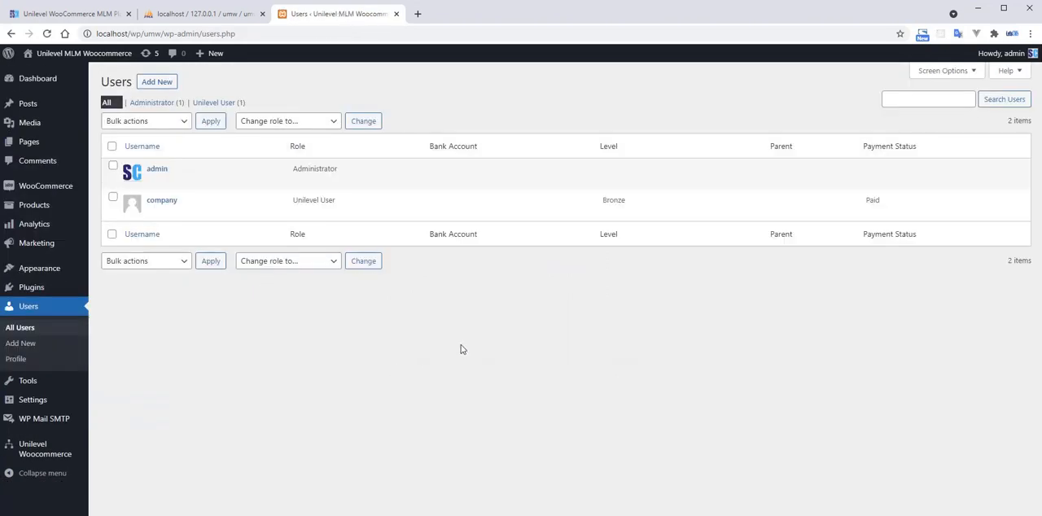
Check the company user's entry in the users list.
double_click(171, 203)
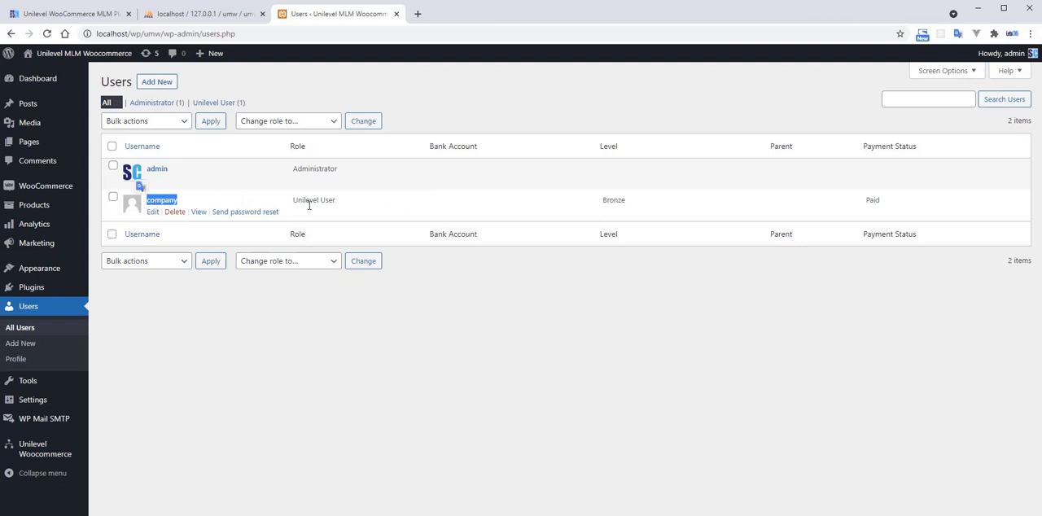
left_click(415, 211)
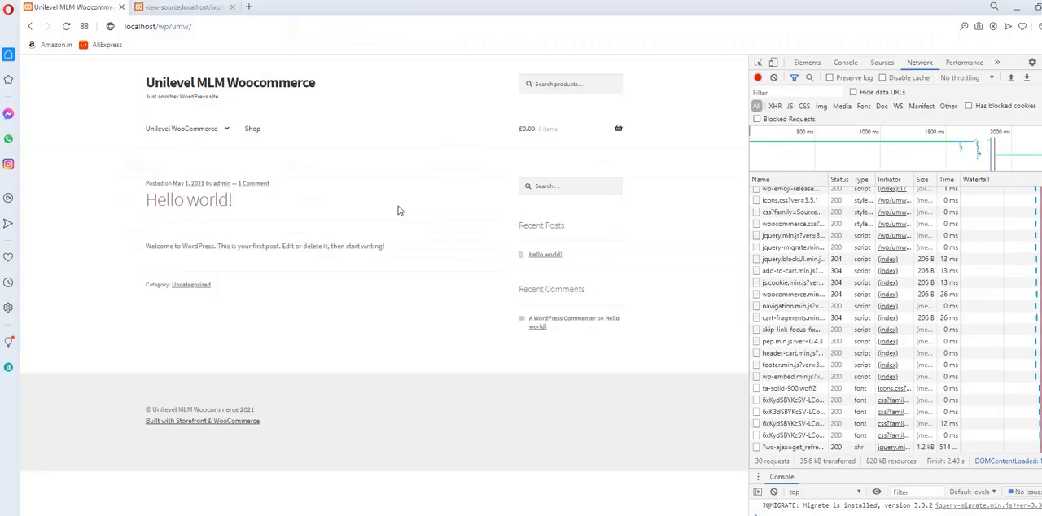
Switch to the Opera browser, close the developer tools on the store page, and open the Registration page.
mouse_move(223, 134)
left_click(1041, 62)
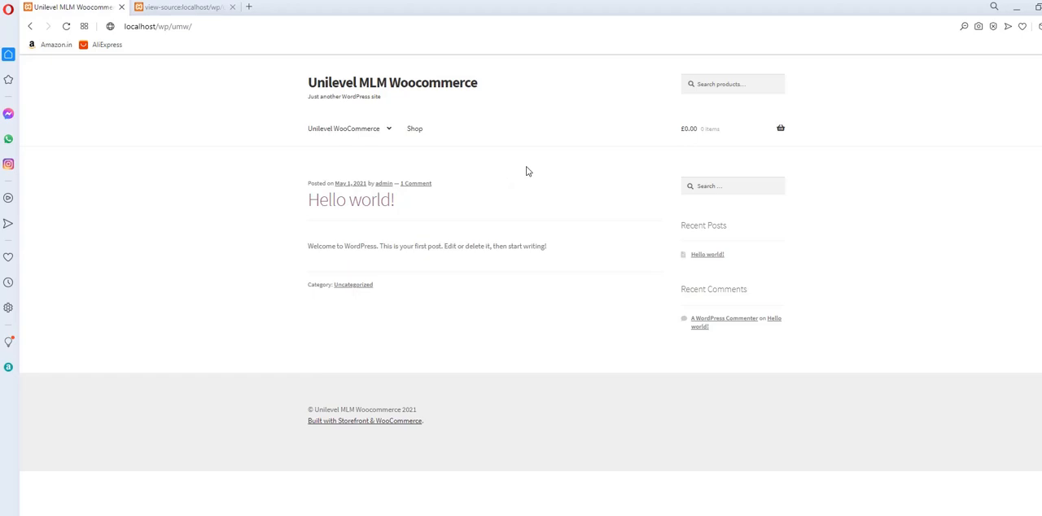
key("F5")
mouse_move(362, 128)
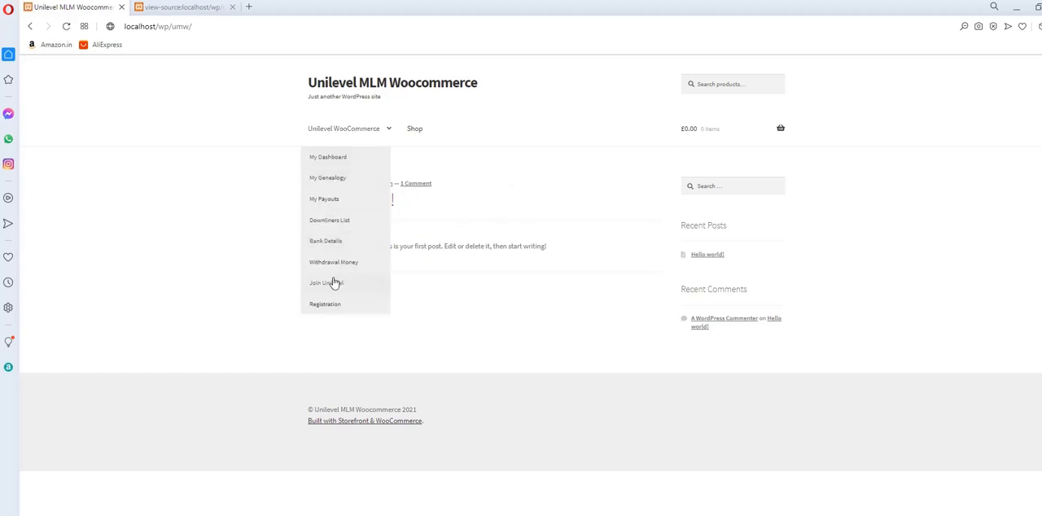
left_click(335, 306)
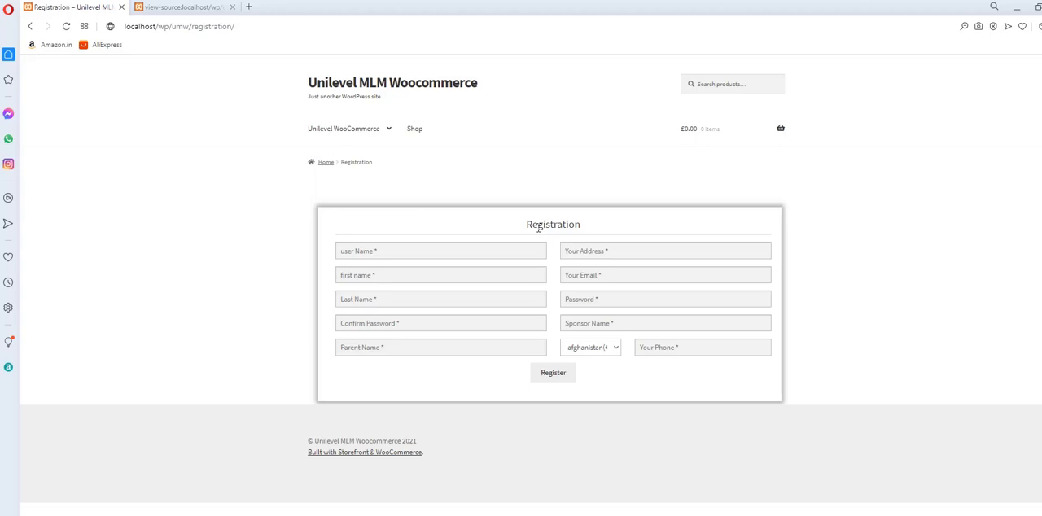
Enter user1 as the username on the registration form.
left_click(434, 253)
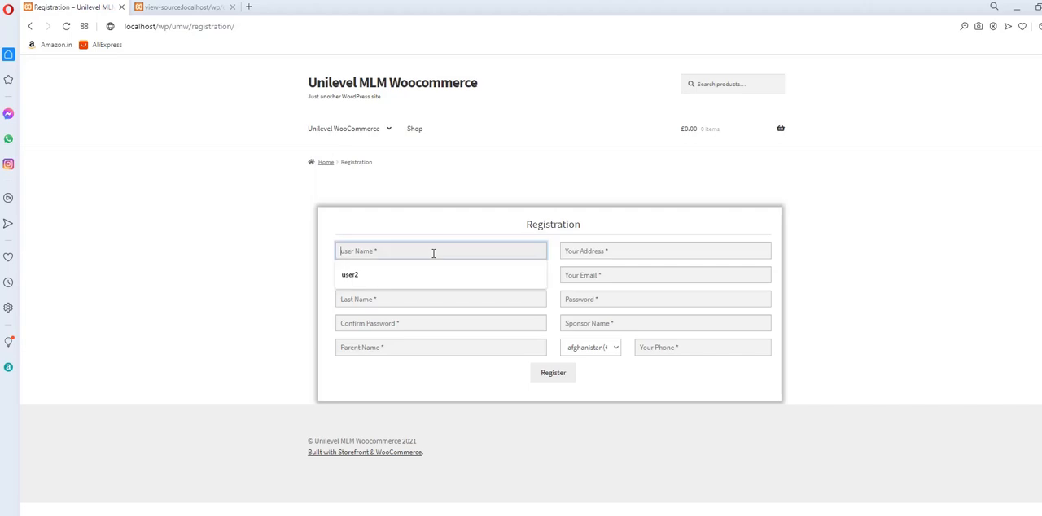
type("user1")
key("Tab")
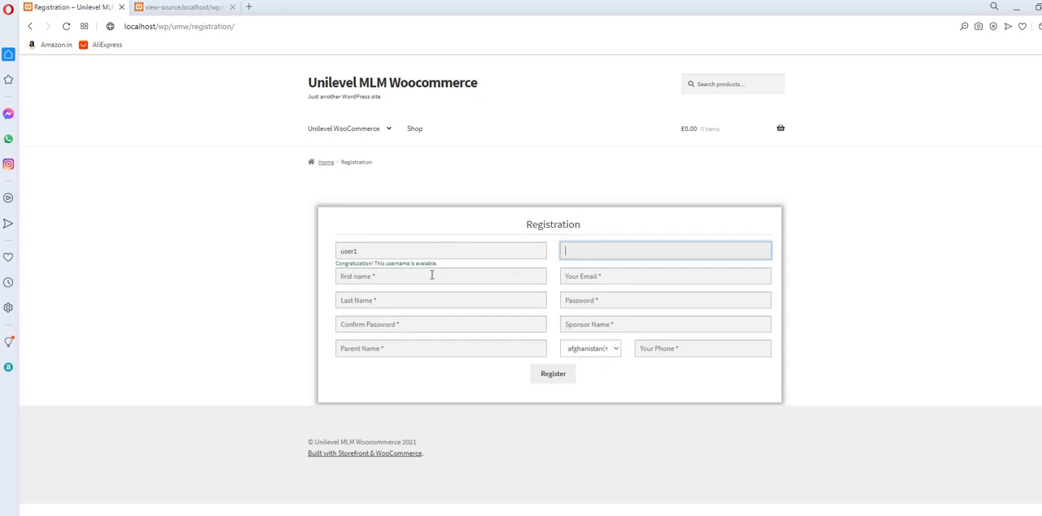
Enter the new member's e-mail in the address field and fill in the first name.
left_click(610, 254)
type("uder1@t")
type("est")
type(".com")
key("Tab")
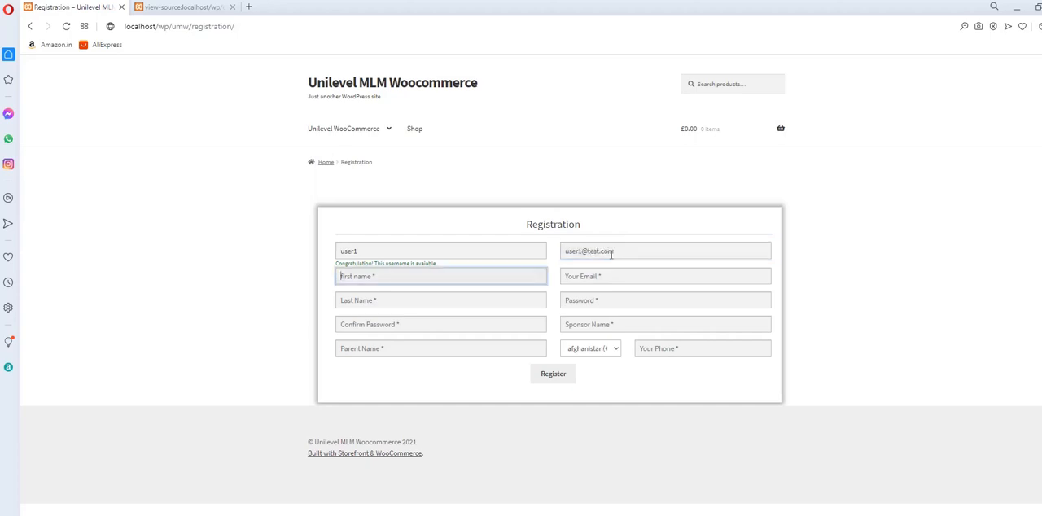
type("User")
key("Tab")
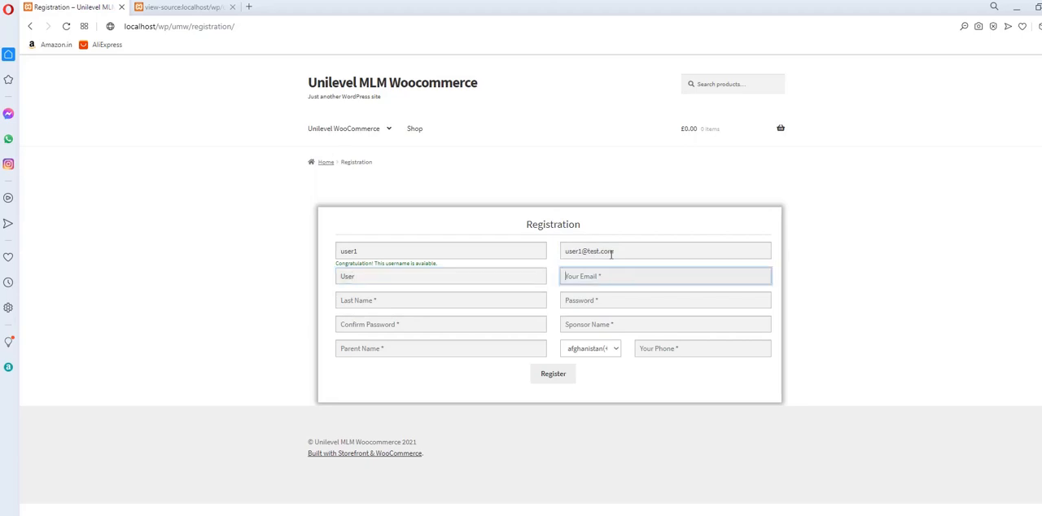
Move the e-mail from the address field into the email field of the registration form.
type("Test")
key("Tab")
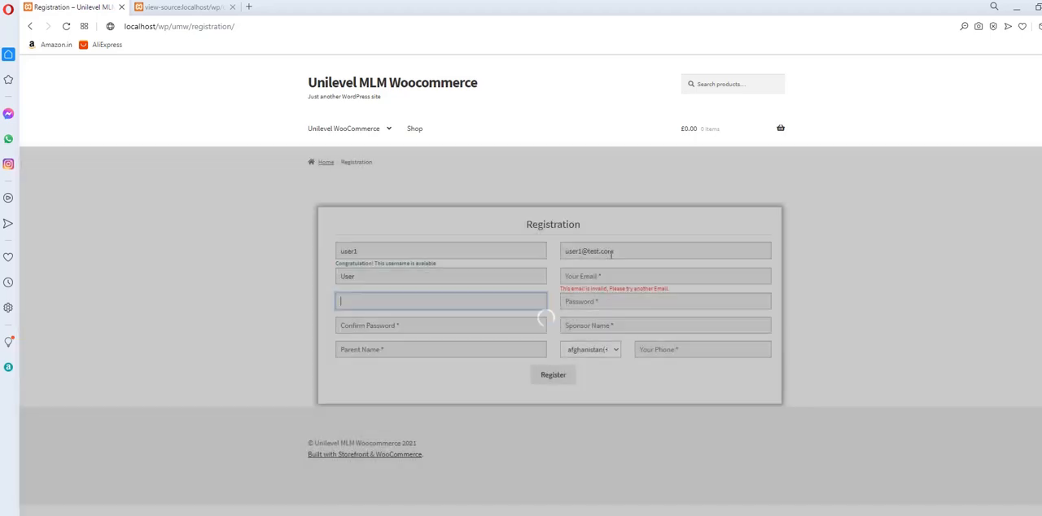
key("shift+Tab")
key("shift+Tab")
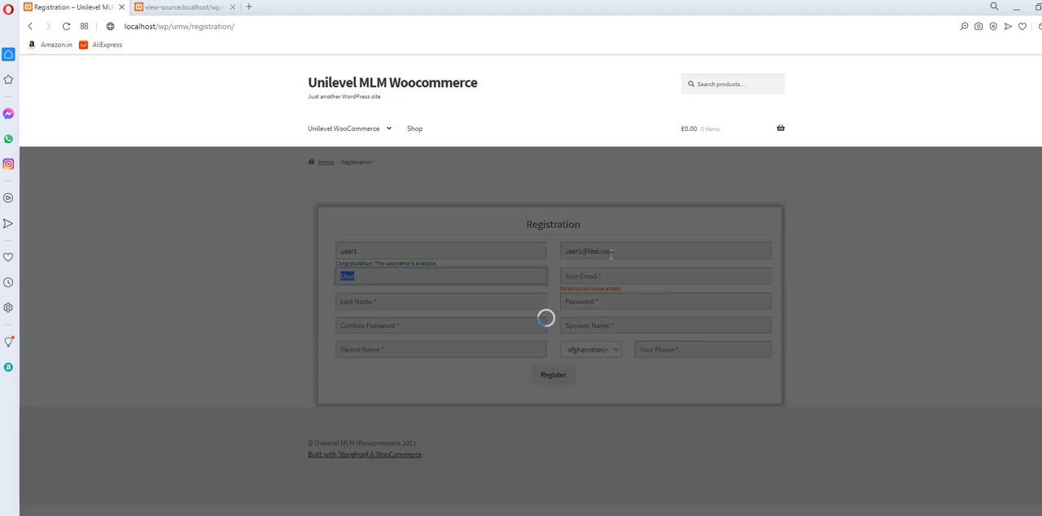
key("shift+Tab")
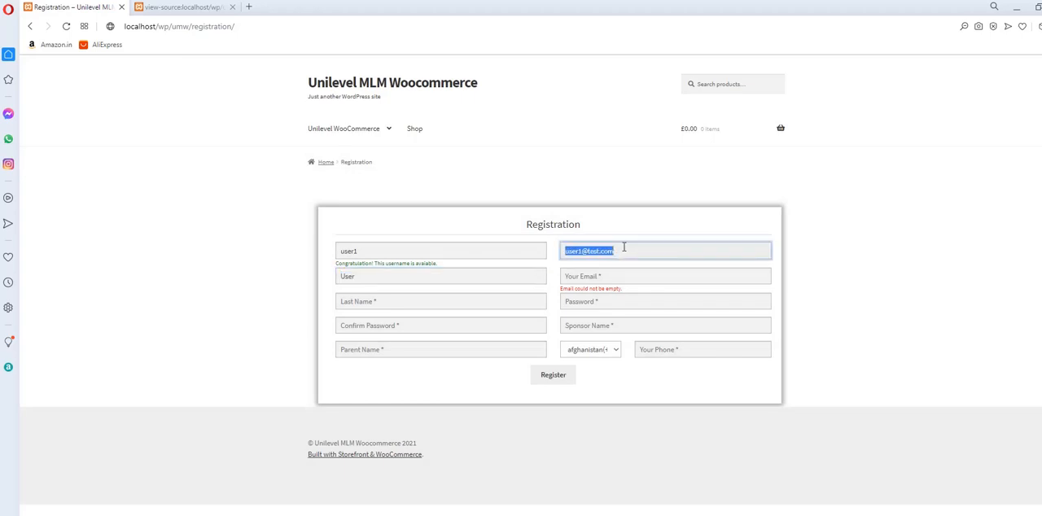
key("ctrl+x")
left_click(630, 279)
key("ctrl+v")
Fill in the new member's address and last name on the registration form.
left_click(640, 255)
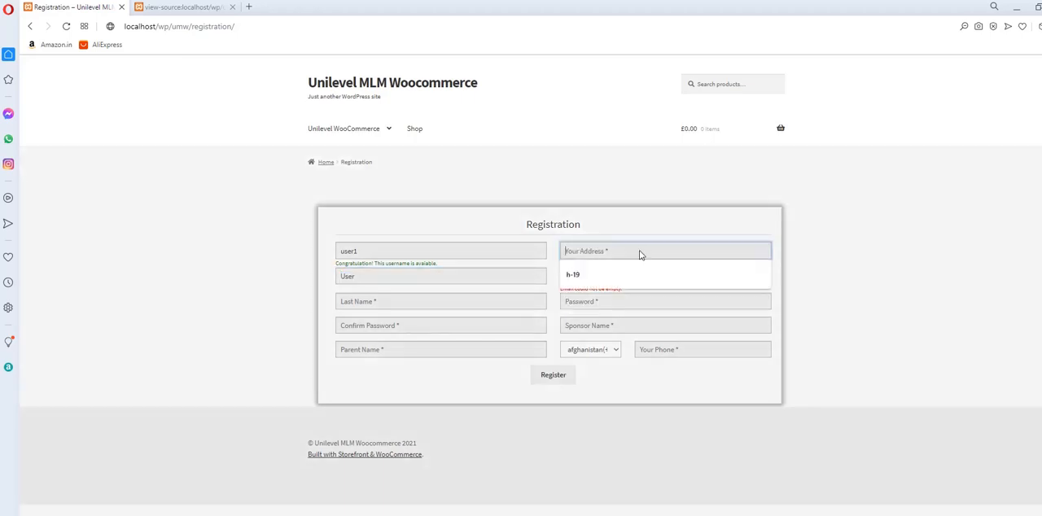
type("H-1")
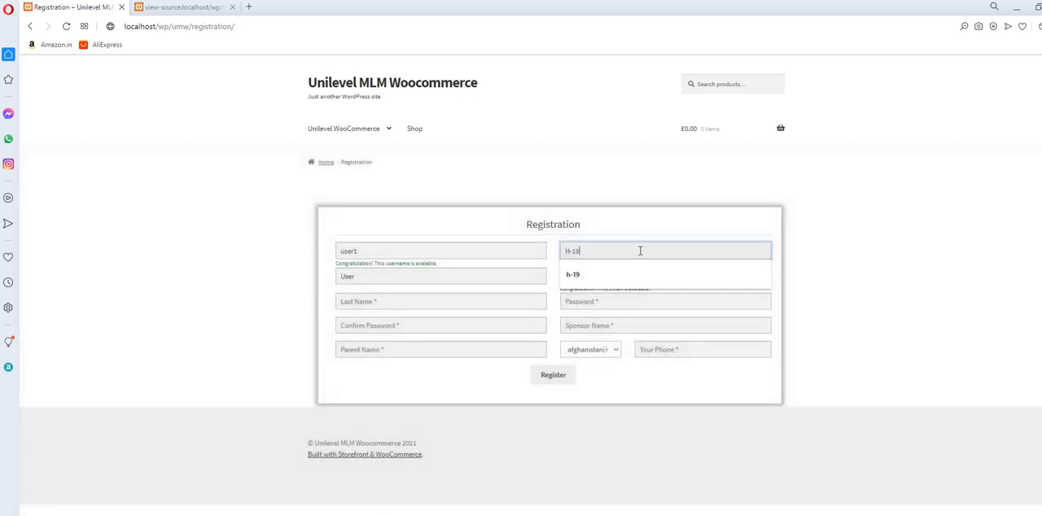
type("9")
left_click(448, 299)
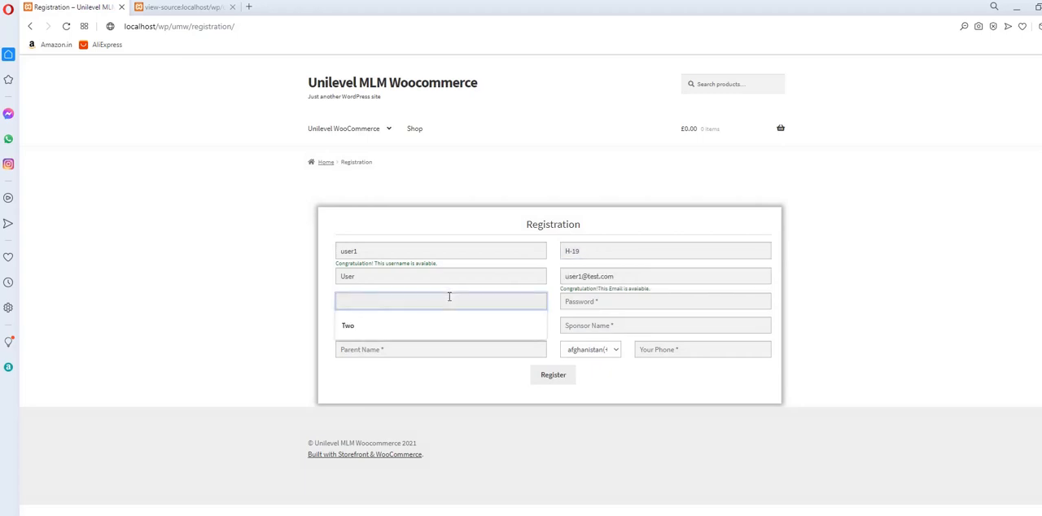
type("One")
key("Tab")
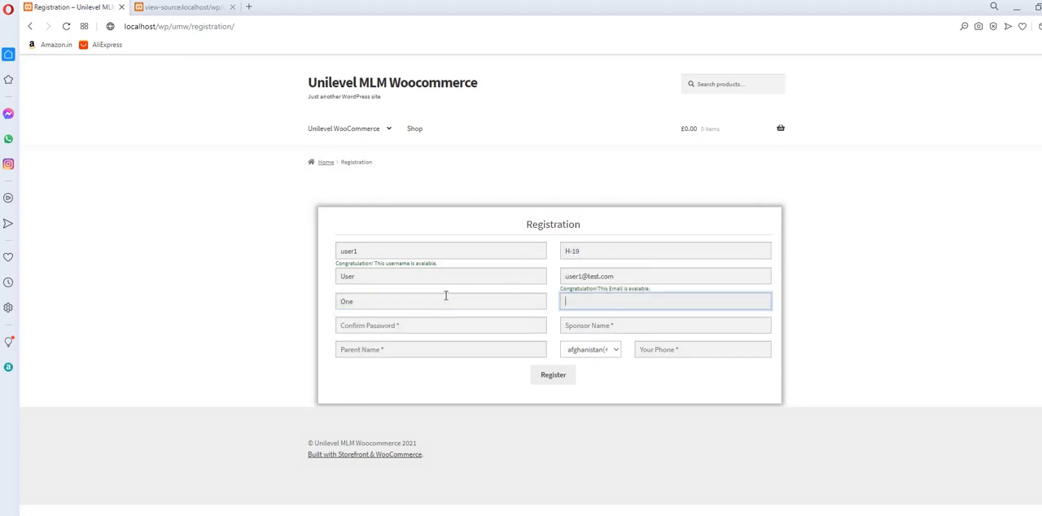
Enter the account password and repeat it in the confirm password field.
key("Tab")
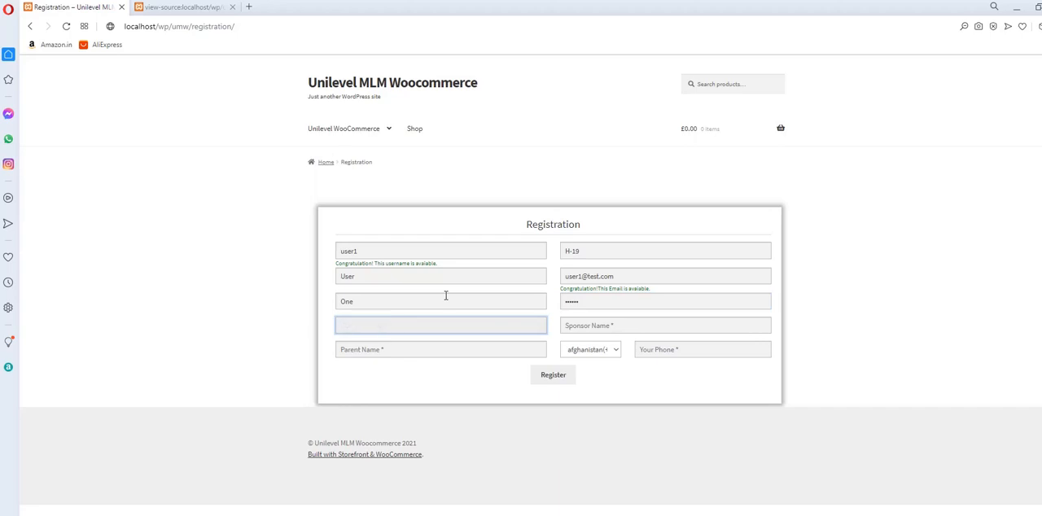
type("••••••")
key("Tab")
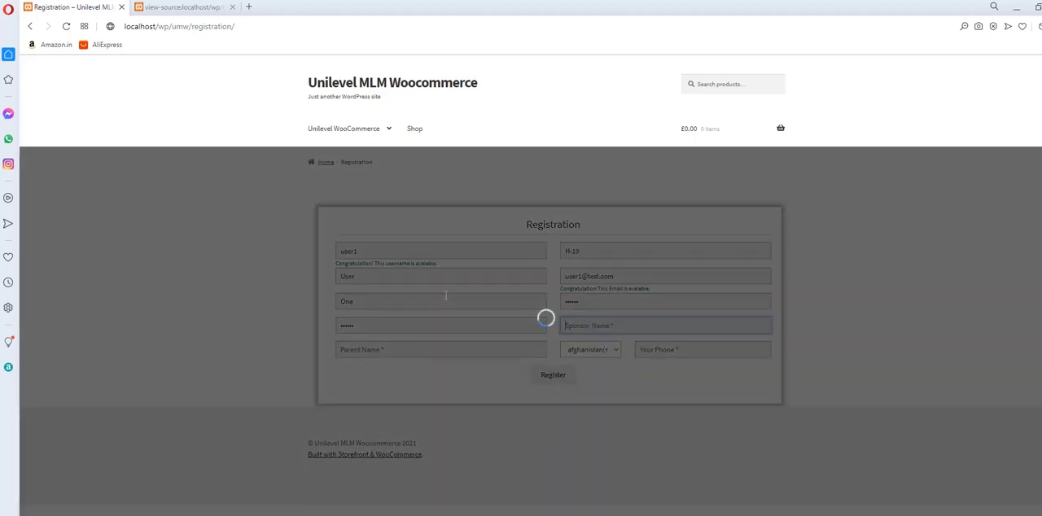
Set both the sponsor name and the parent name to company.
left_click(617, 321)
type("company")
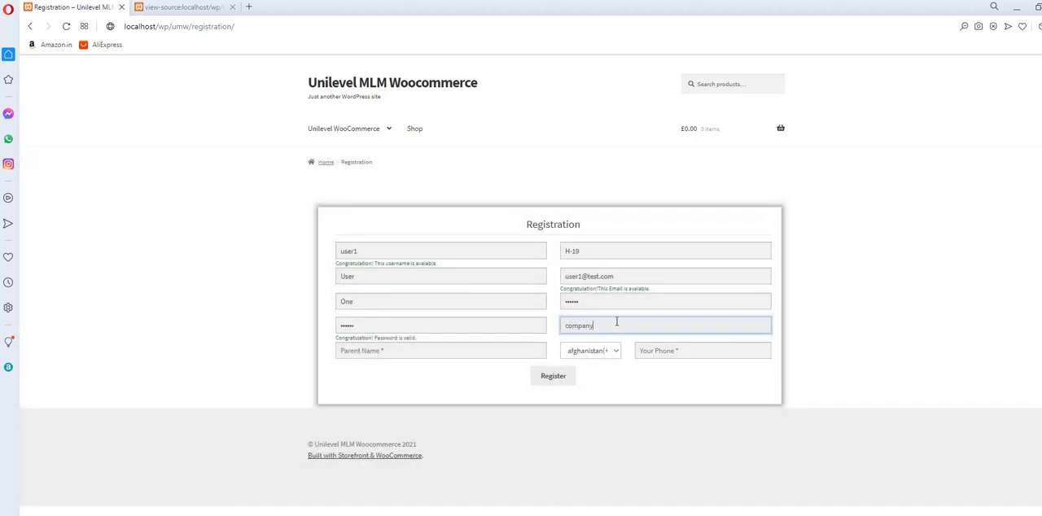
left_click(423, 358)
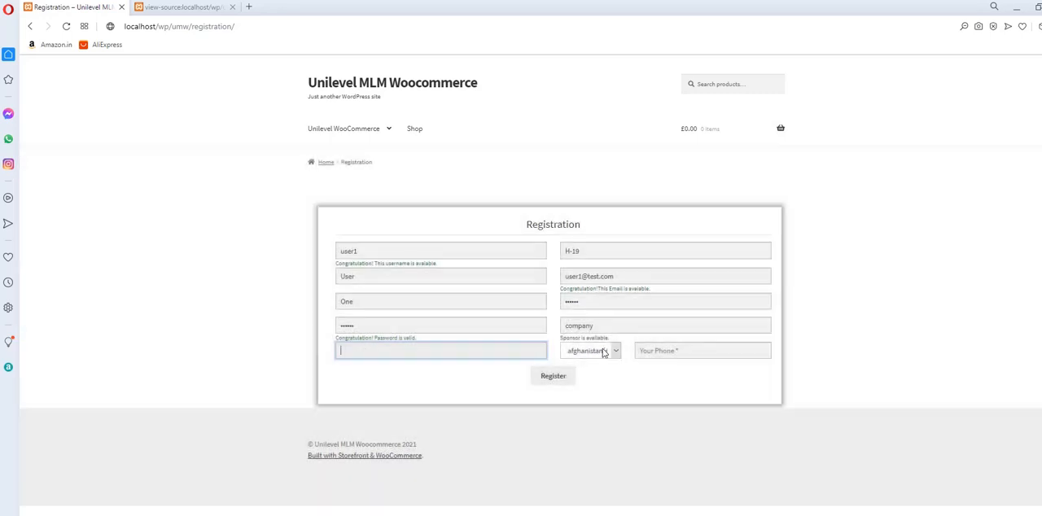
left_click(598, 326)
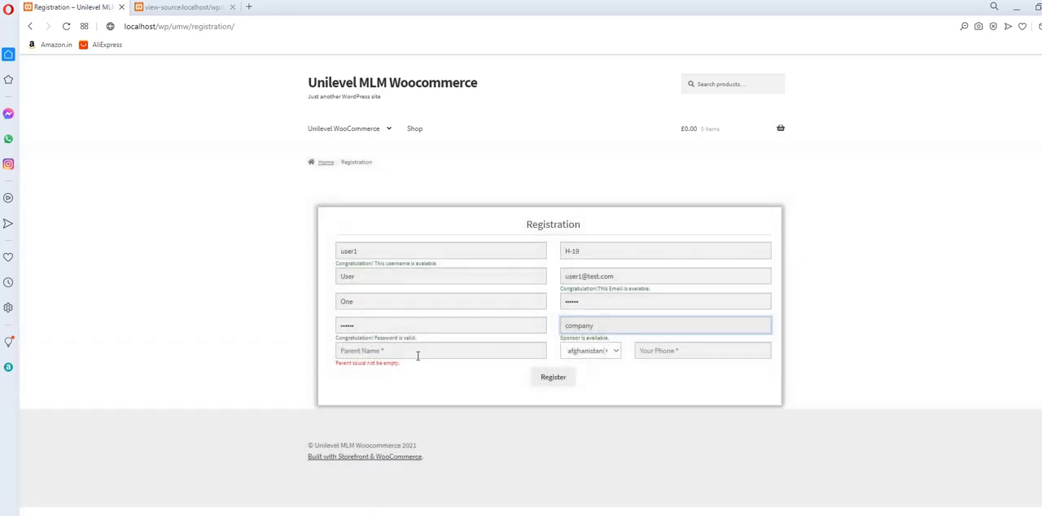
left_click(418, 356)
type("company")
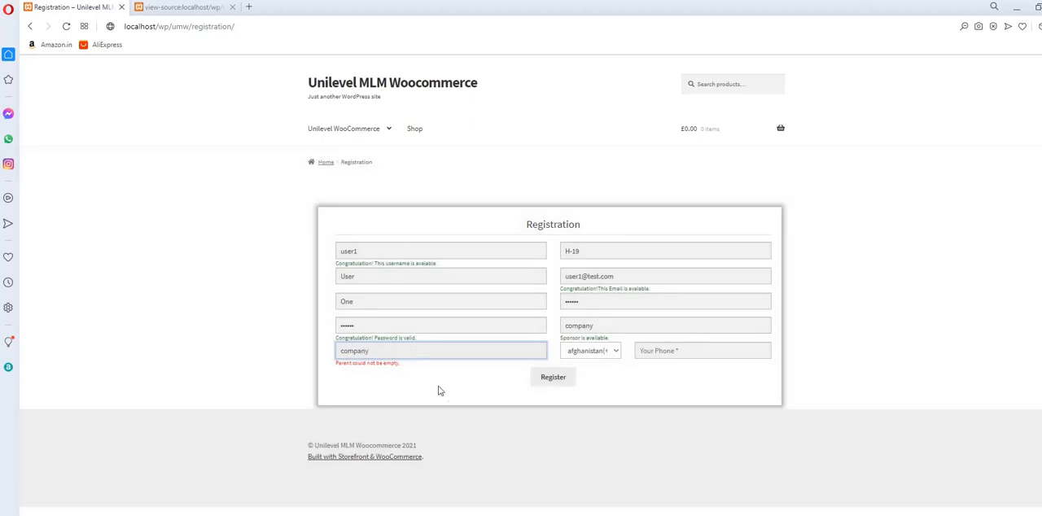
left_click(448, 393)
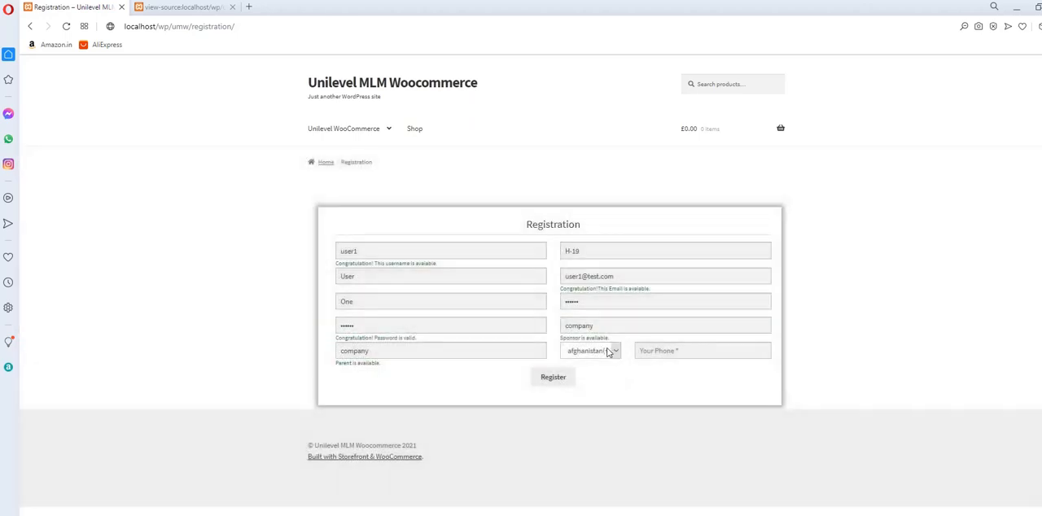
Enter the phone number with the india(+91) country code and submit the registration.
left_click(608, 351)
type("india(+91")
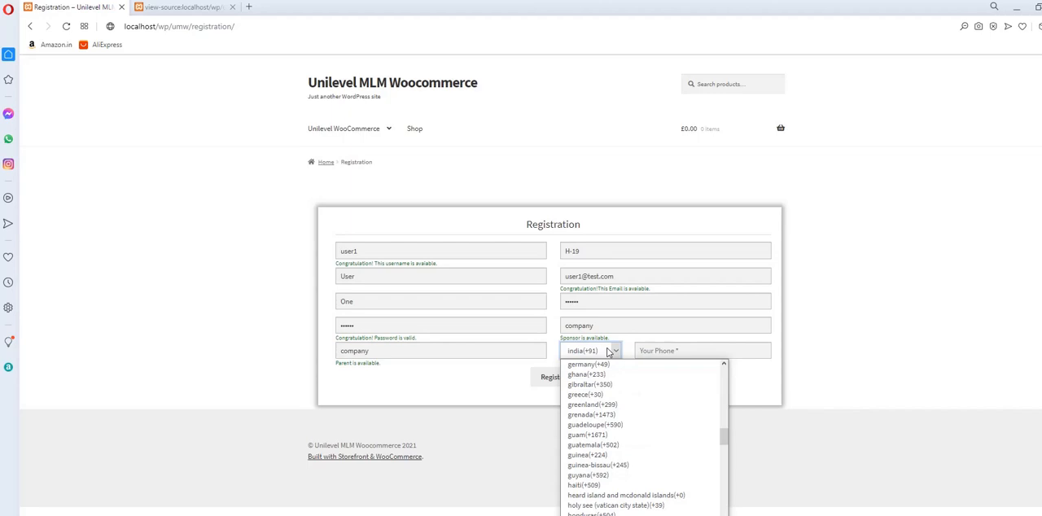
key("Return")
left_click(667, 350)
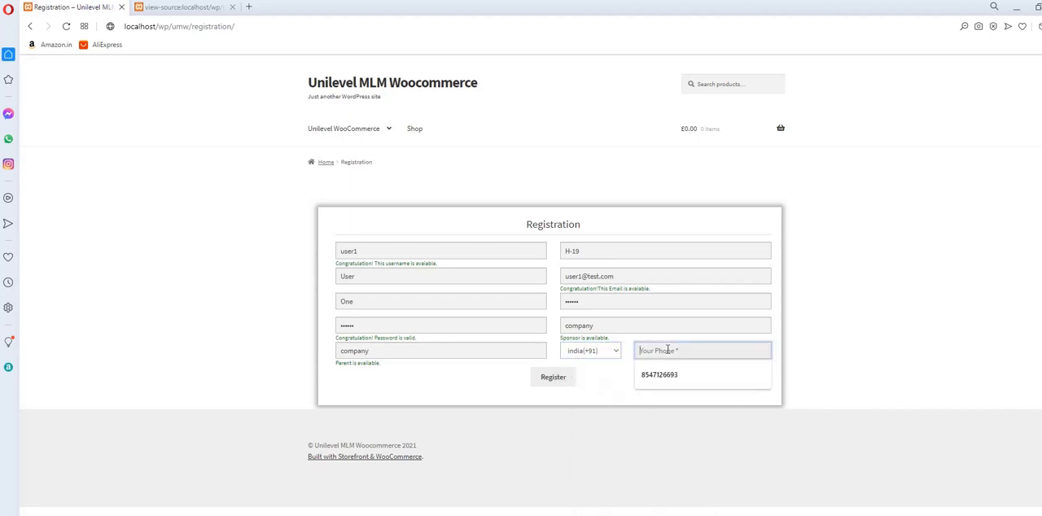
type("876543210")
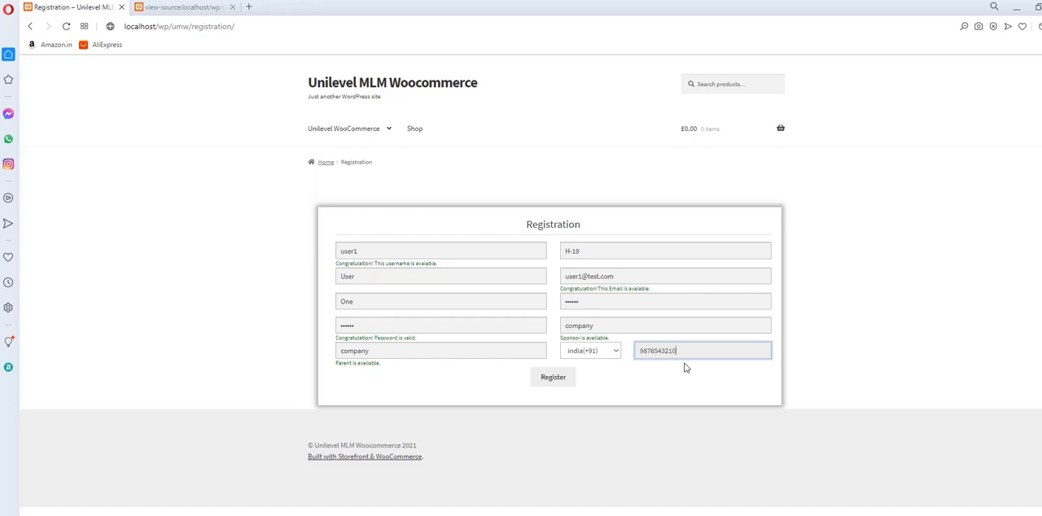
left_click(553, 378)
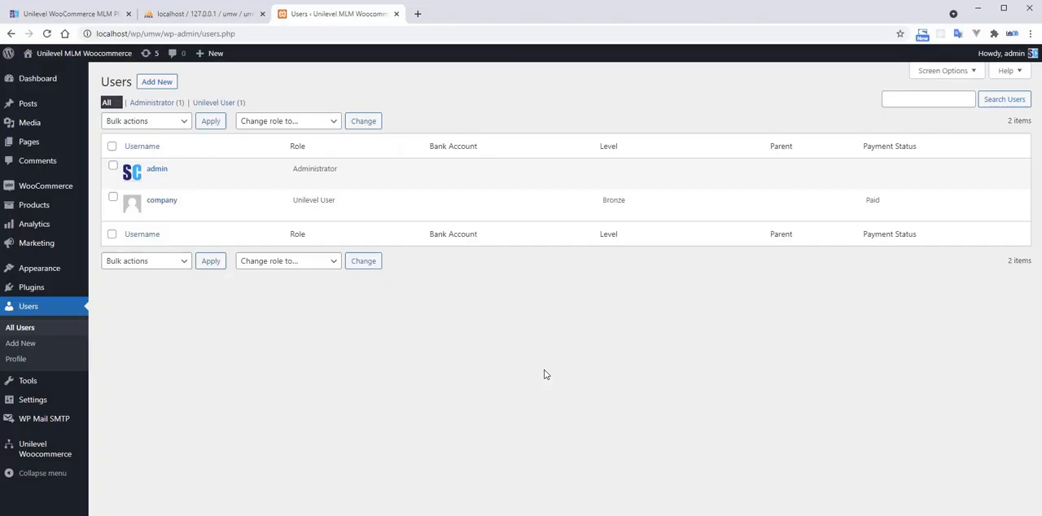
Switch to the WordPress admin in Chrome, refresh the users list, and check user1's role, parent and payment status.
key("F5")
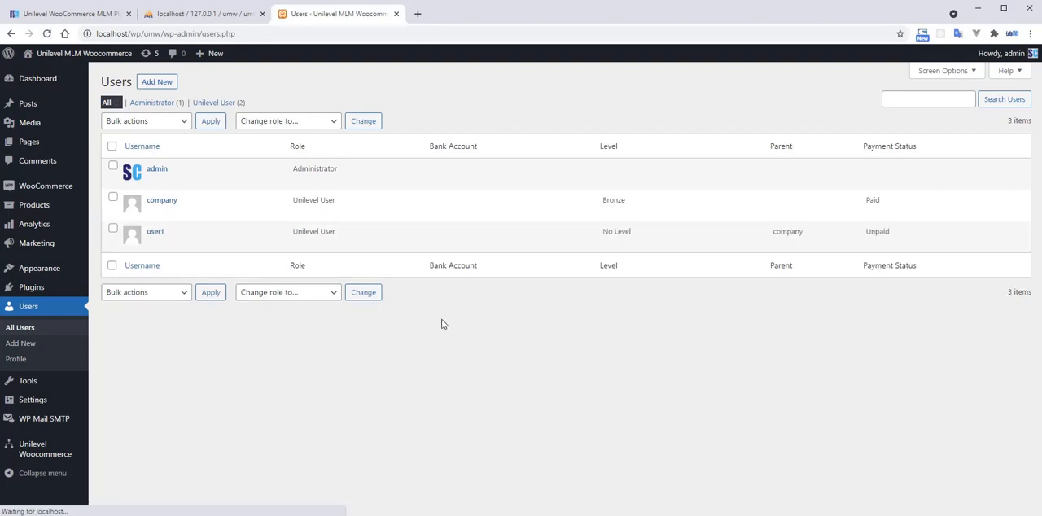
left_click_drag(295, 232, 334, 234)
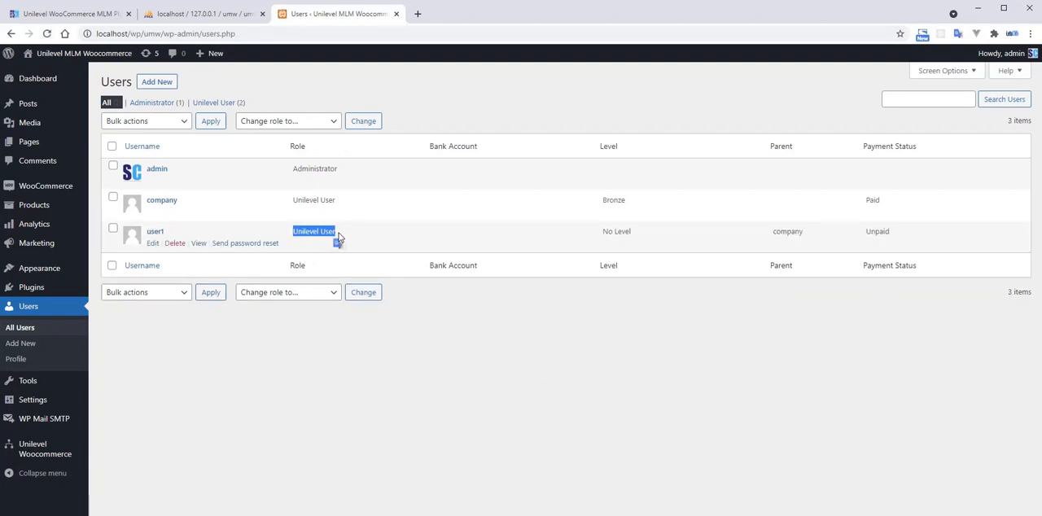
left_click(503, 337)
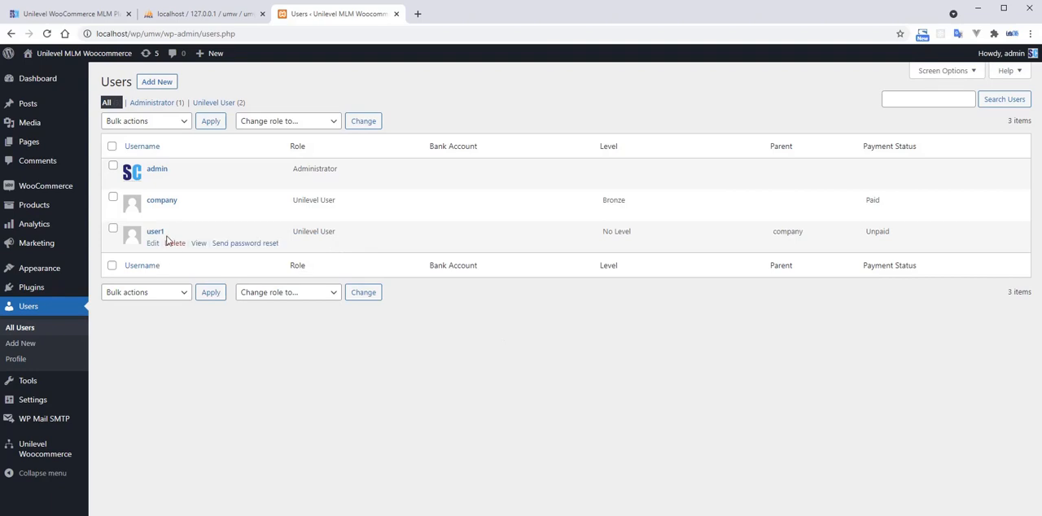
left_click_drag(165, 232, 147, 232)
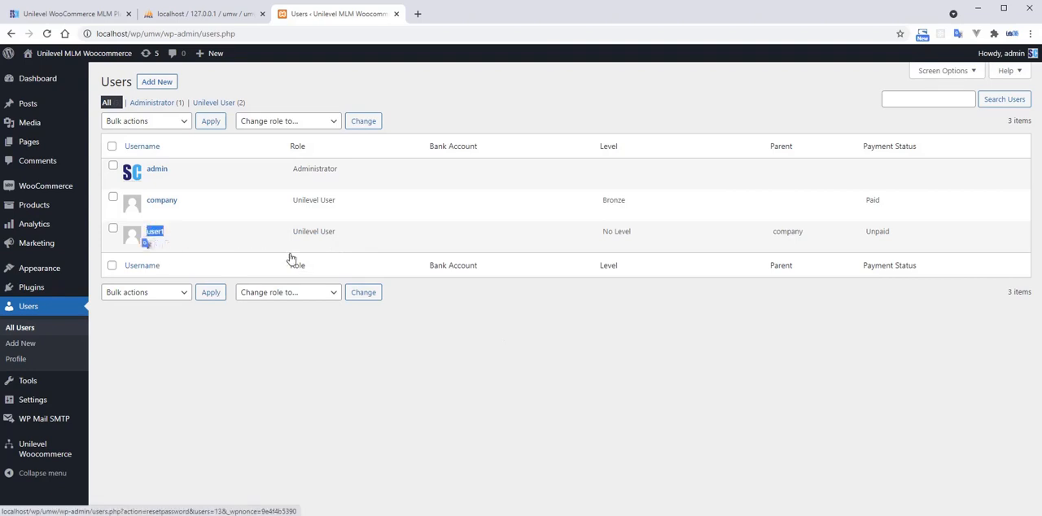
left_click(549, 334)
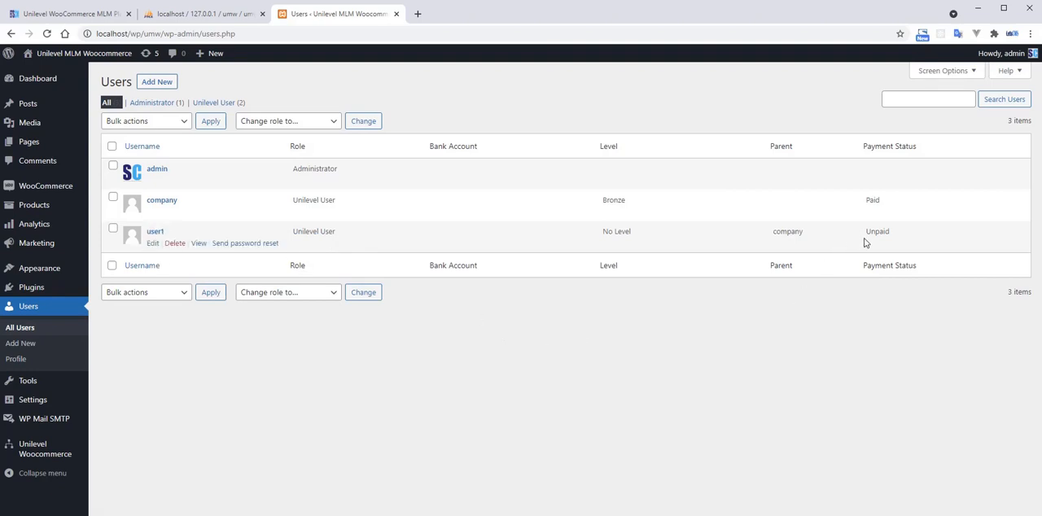
left_click_drag(868, 232, 891, 232)
left_click(722, 369)
left_click_drag(774, 232, 804, 232)
left_click(714, 317)
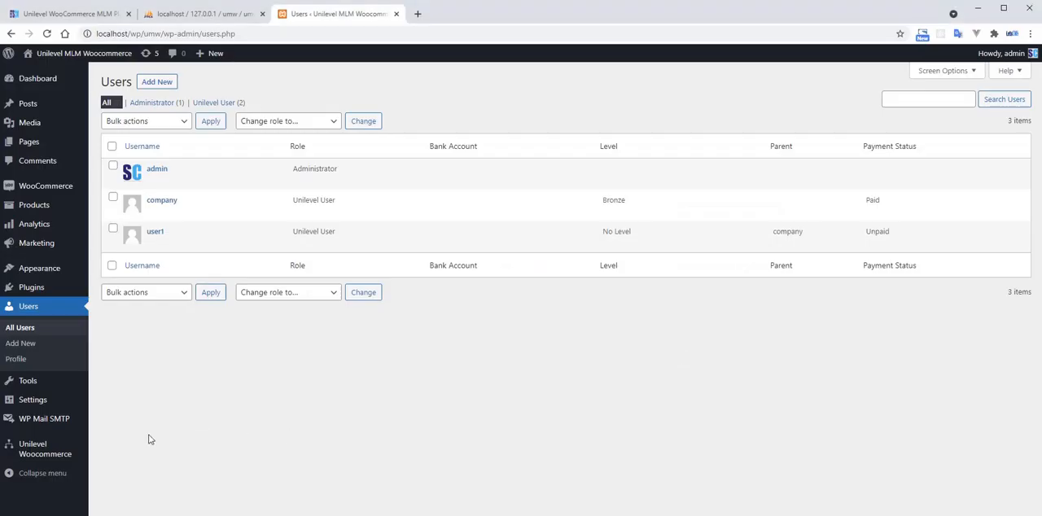
Open the Unilevel Woocommerce settings page in a new tab.
middle_click(49, 450)
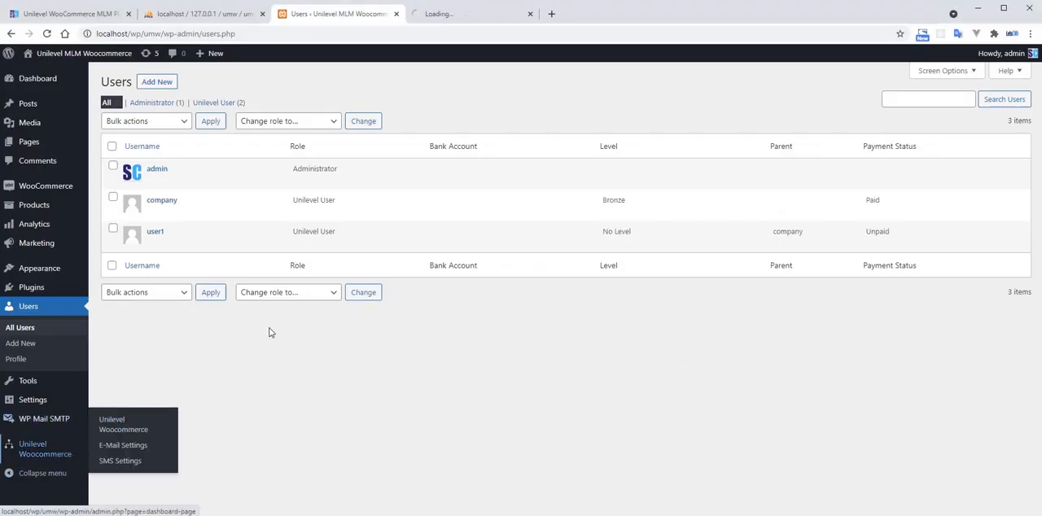
left_click(456, 16)
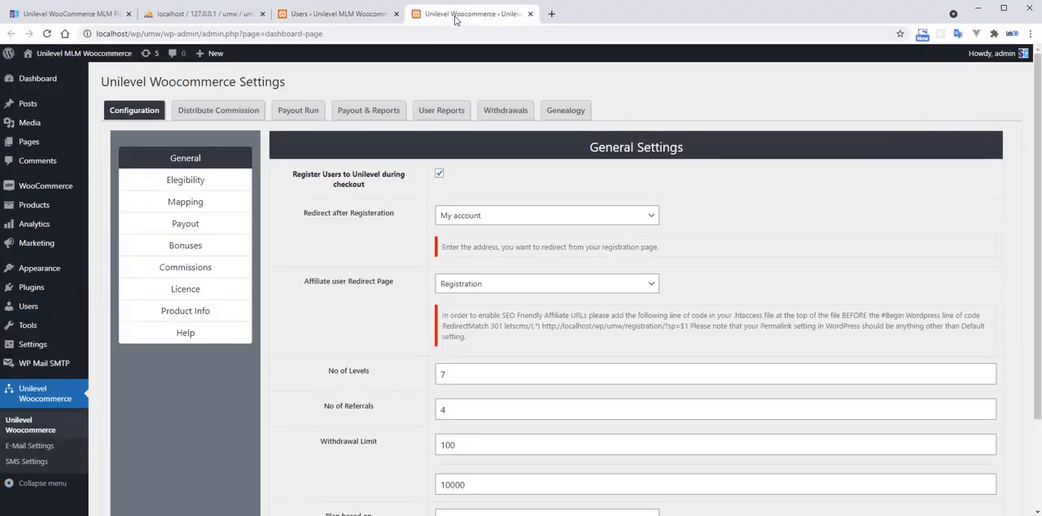
Open the User Reports and check user1's user key, parent and sponsor keys, and payment status.
left_click(367, 111)
left_click(441, 111)
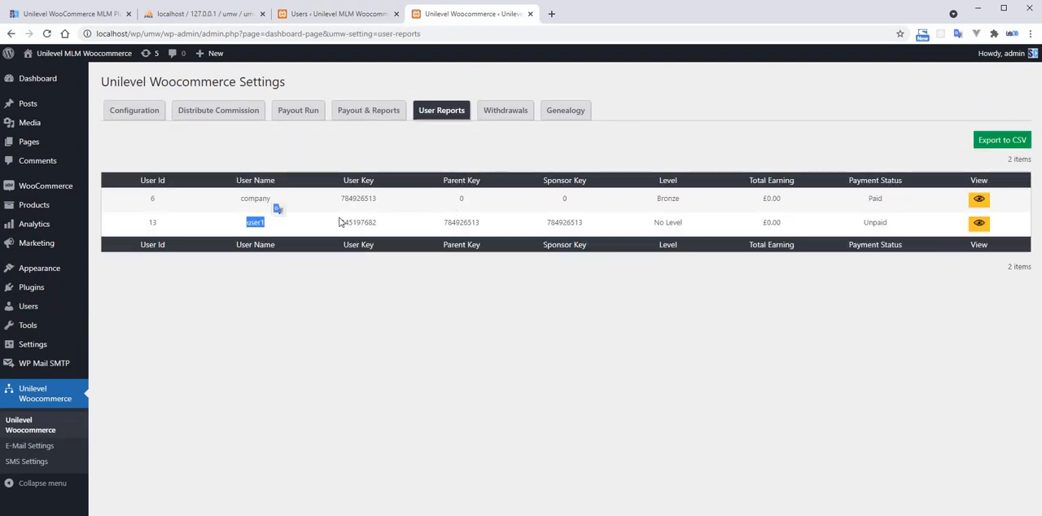
left_click_drag(340, 221, 374, 222)
left_click(521, 225)
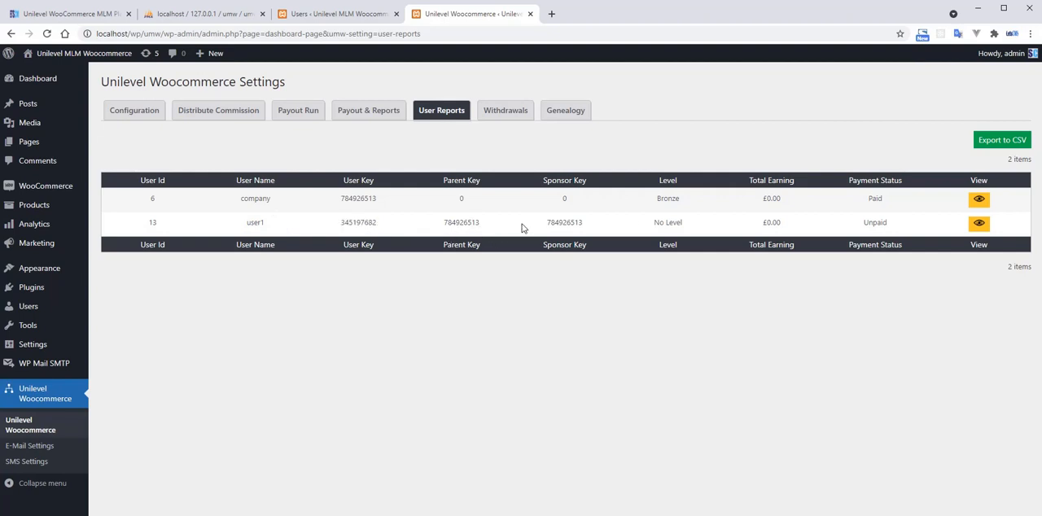
double_click(875, 223)
left_click_drag(875, 223, 876, 234)
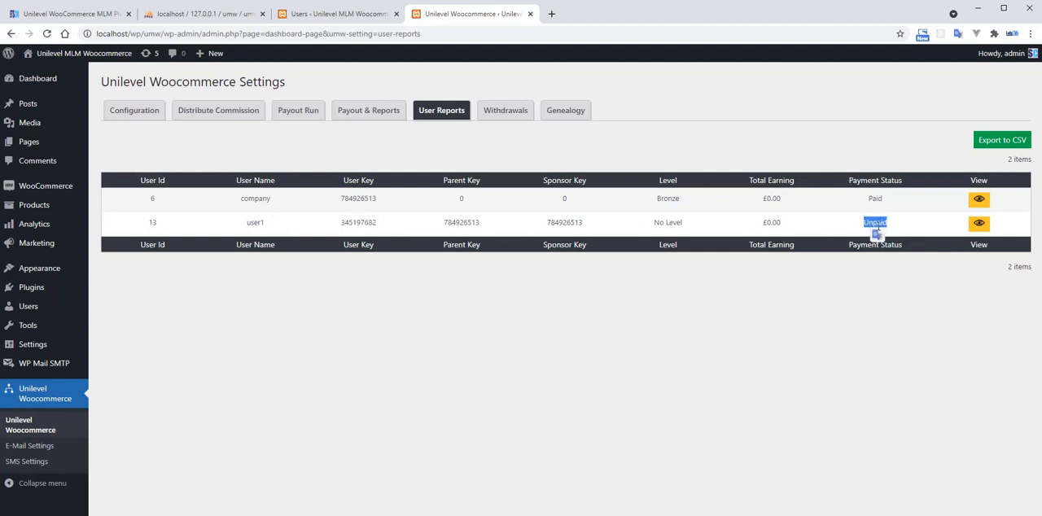
Review user1's personal details, commission and bonus report, and return to the User Reports list.
left_click(979, 223)
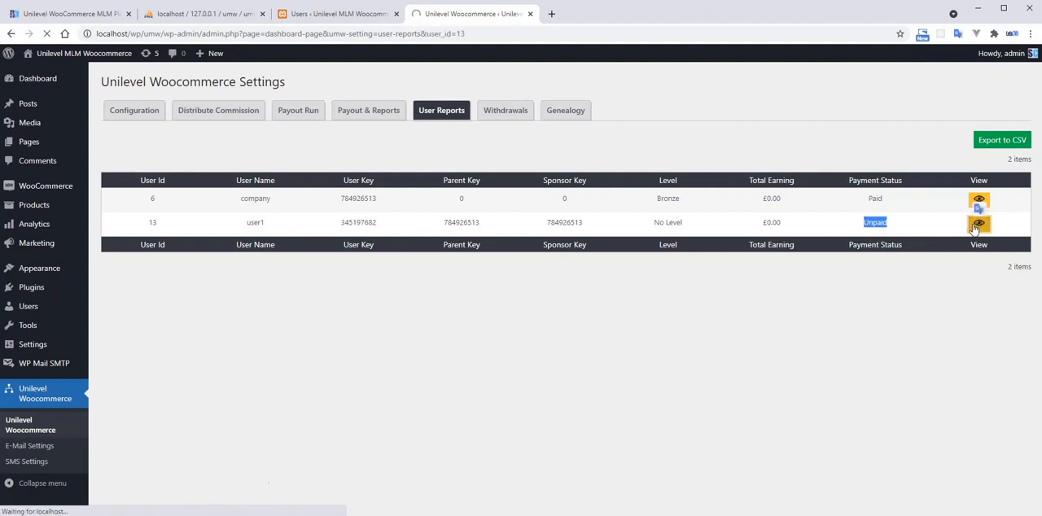
scroll(627, 284, "down", 5)
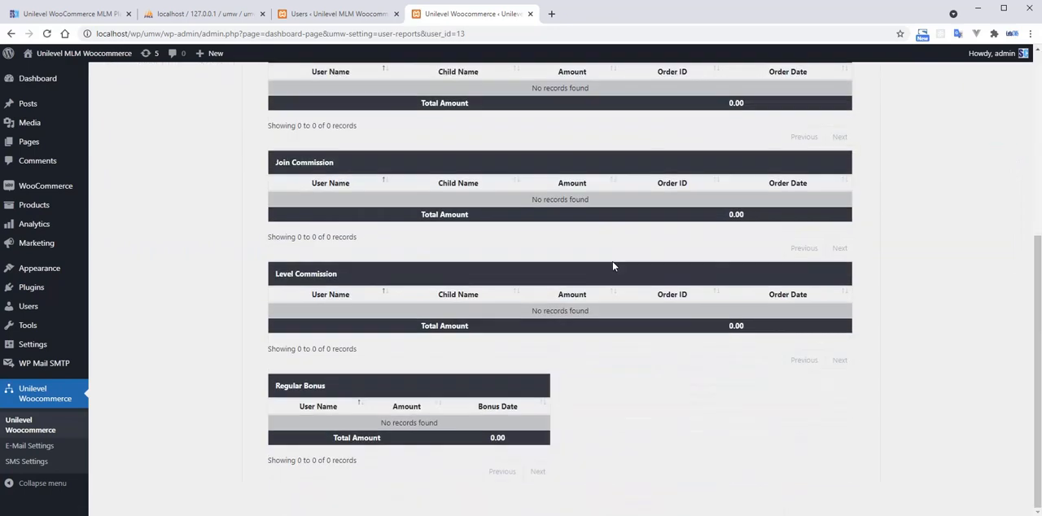
scroll(613, 266, "up", 5)
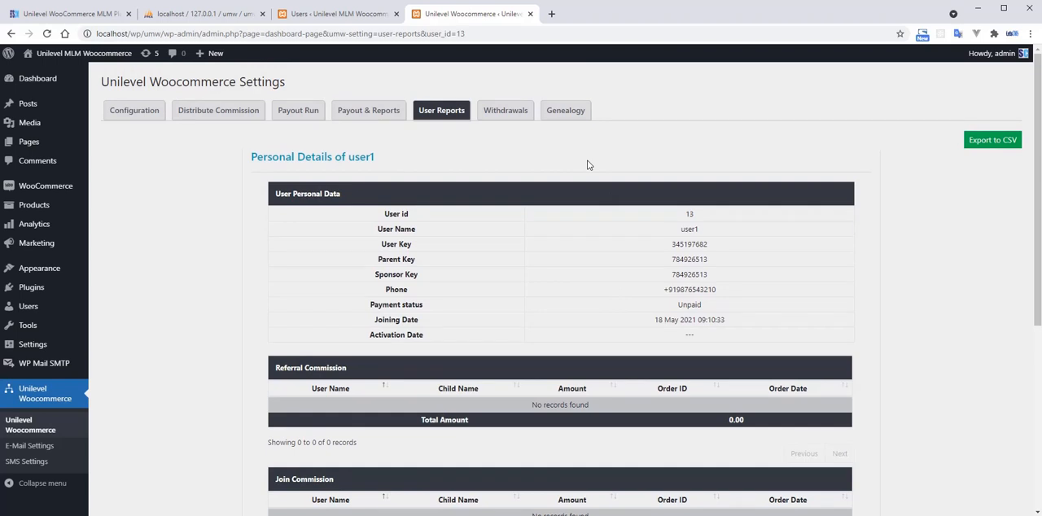
left_click(446, 113)
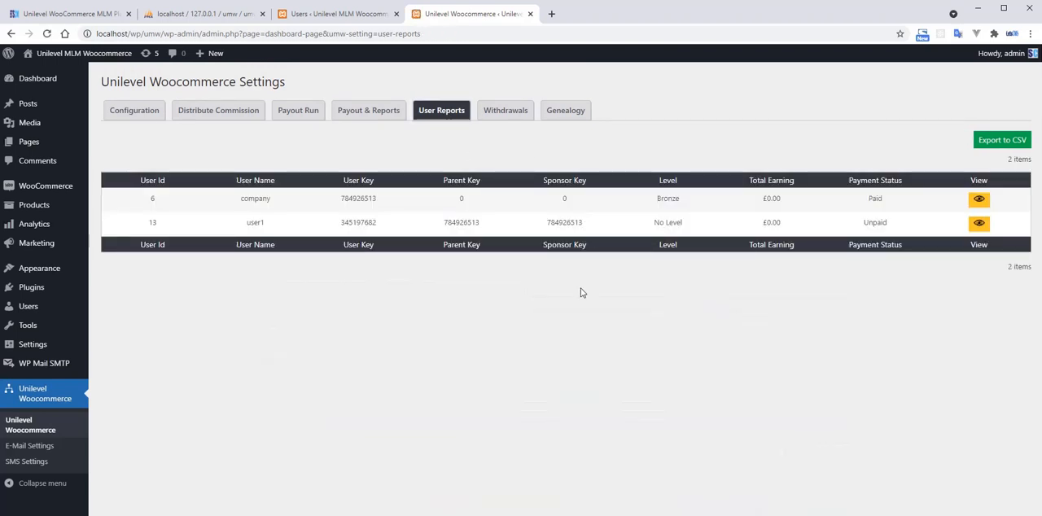
Switch to the storefront in Opera, add PRODUCT 2 to the cart from the shop, and view the cart.
key("alt+Tab")
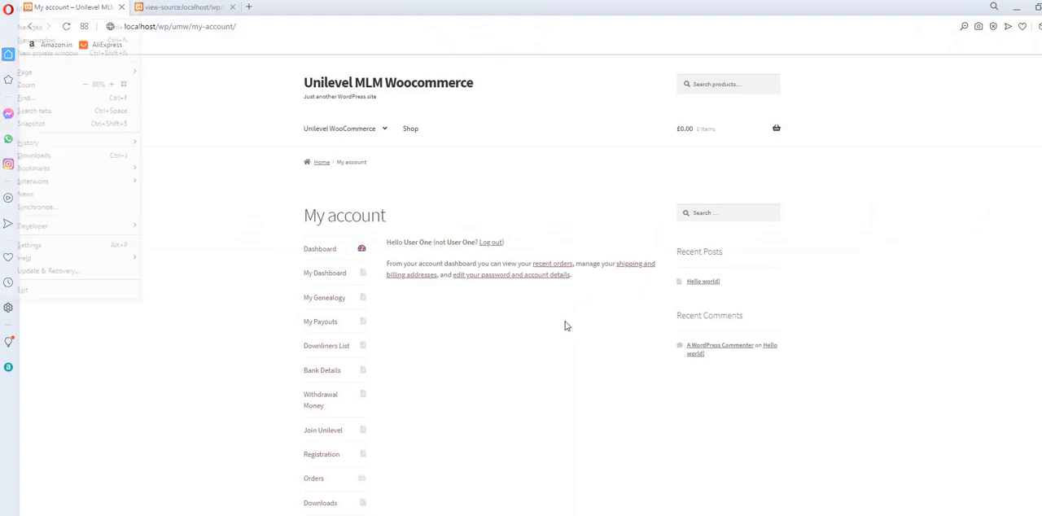
key("alt+Tab")
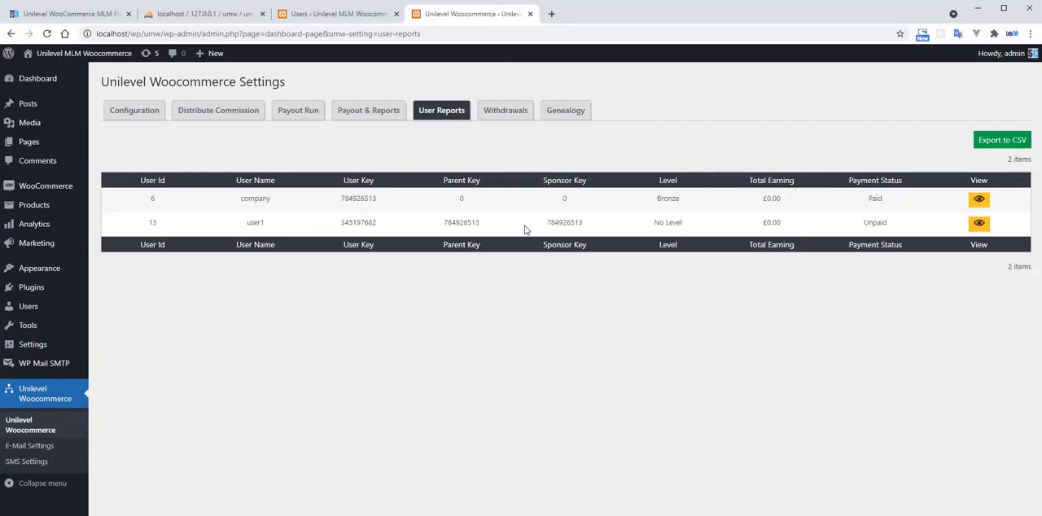
key("alt+Tab")
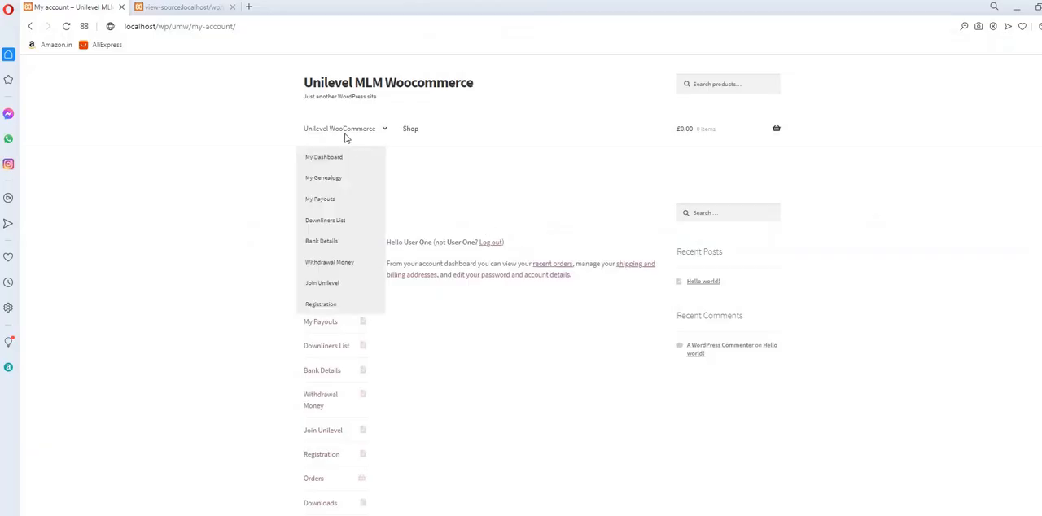
left_click(414, 132)
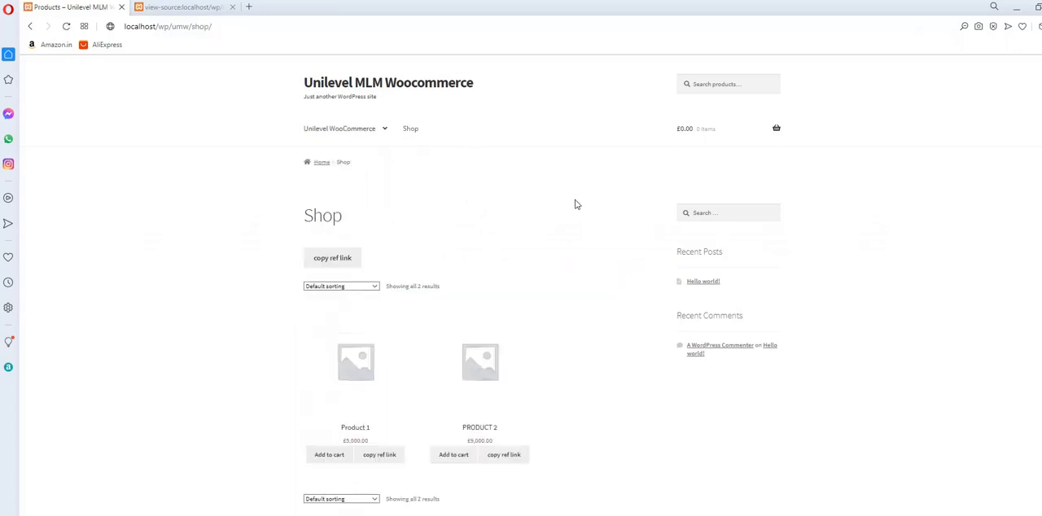
left_click(462, 458)
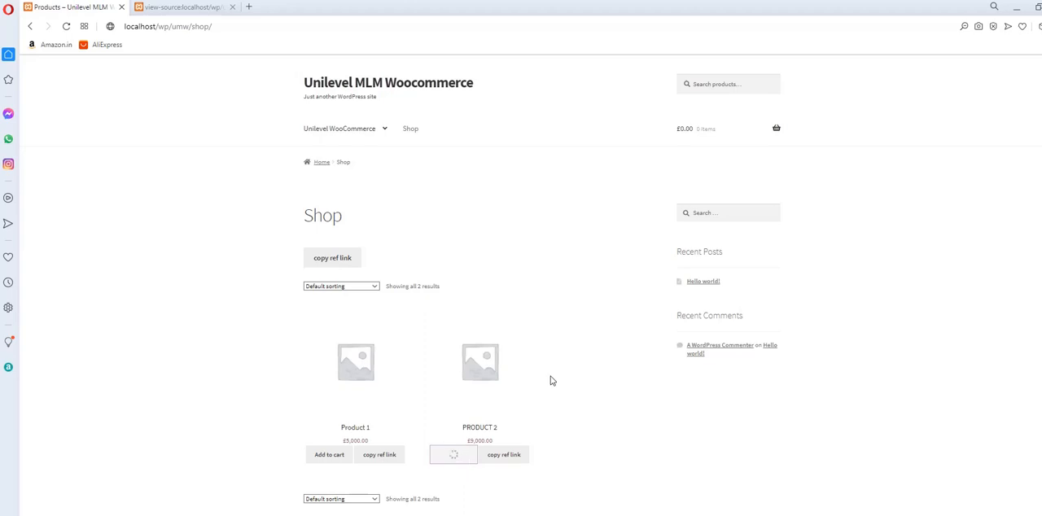
left_click(502, 454)
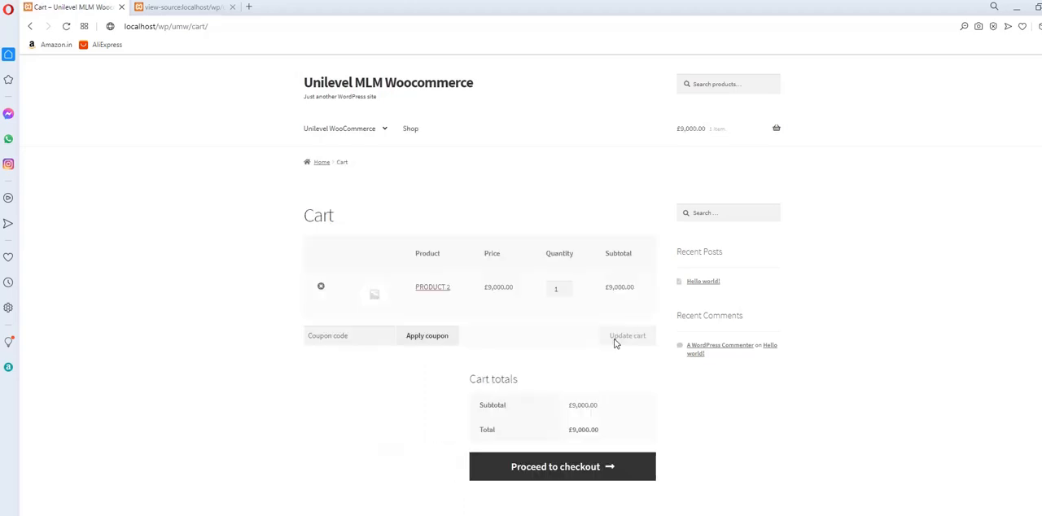
Proceed to checkout and try to place the order with cash on delivery.
scroll(607, 326, "down", 1)
left_click(584, 410)
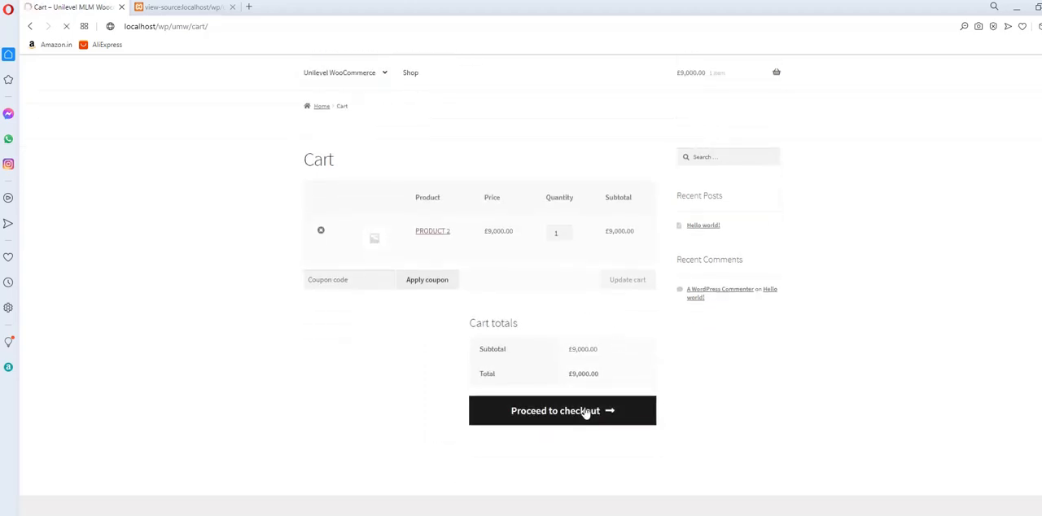
scroll(634, 360, "down", 4)
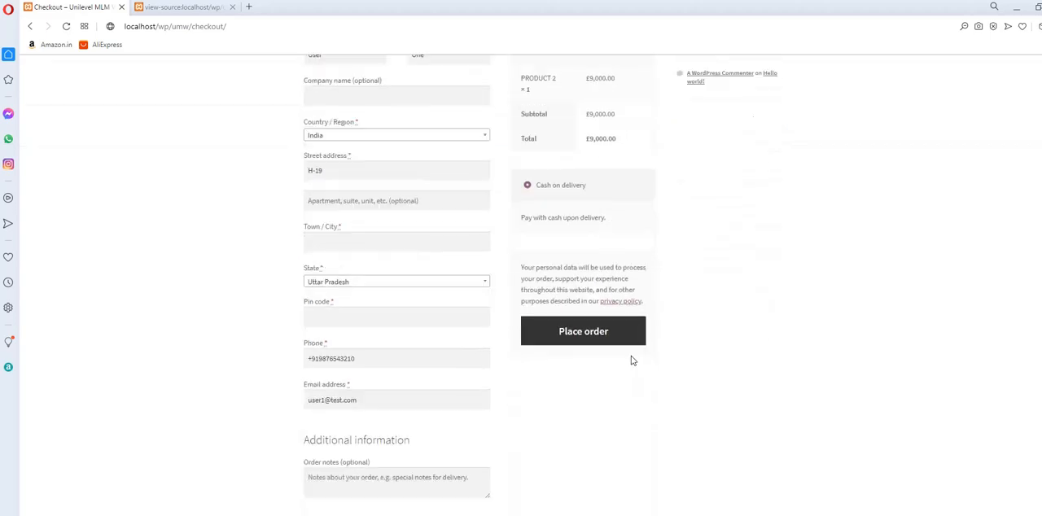
scroll(565, 358, "up", 2)
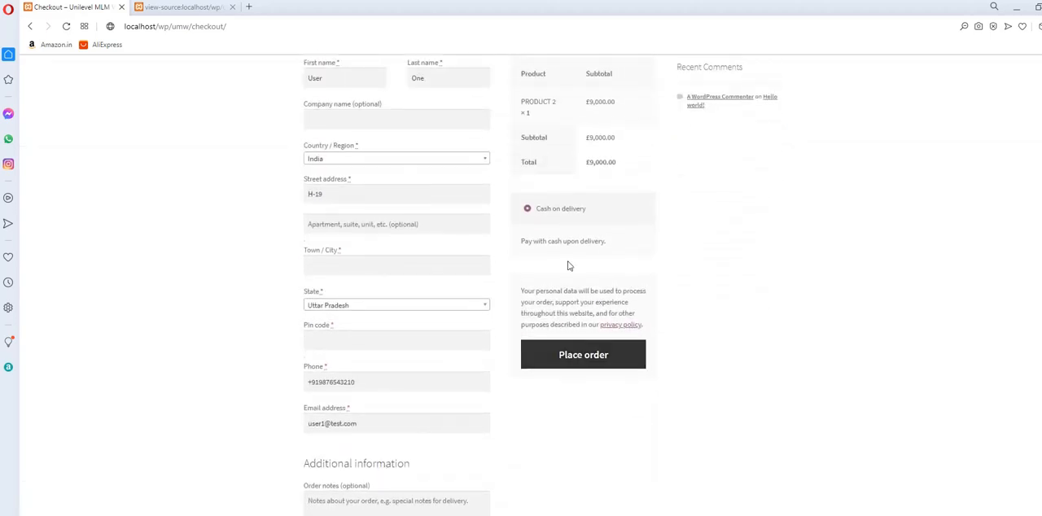
scroll(594, 268, "up", 1)
left_click(591, 416)
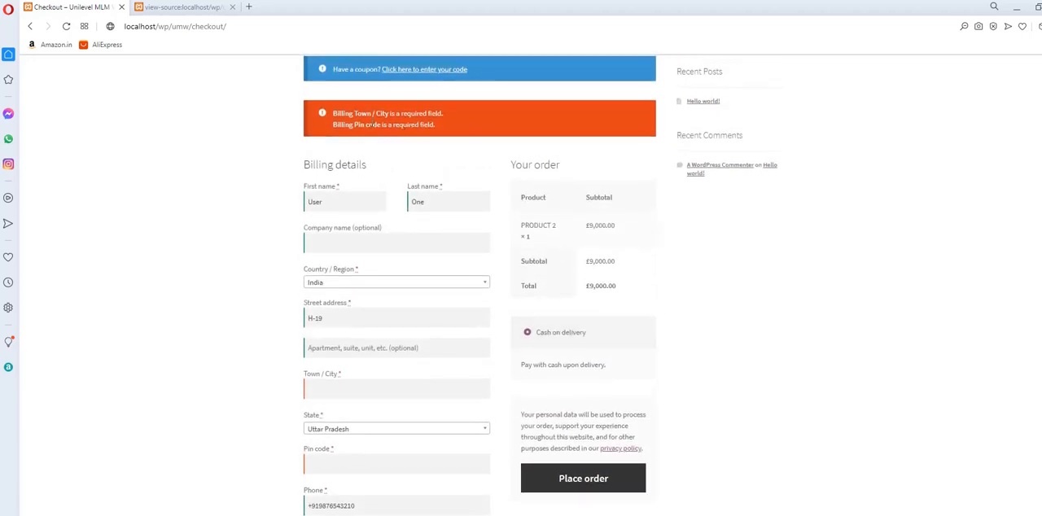
Fill in the missing billing town/city and postal pin code using the autofill suggestions.
scroll(413, 138, "down", 2)
scroll(367, 212, "up", 2)
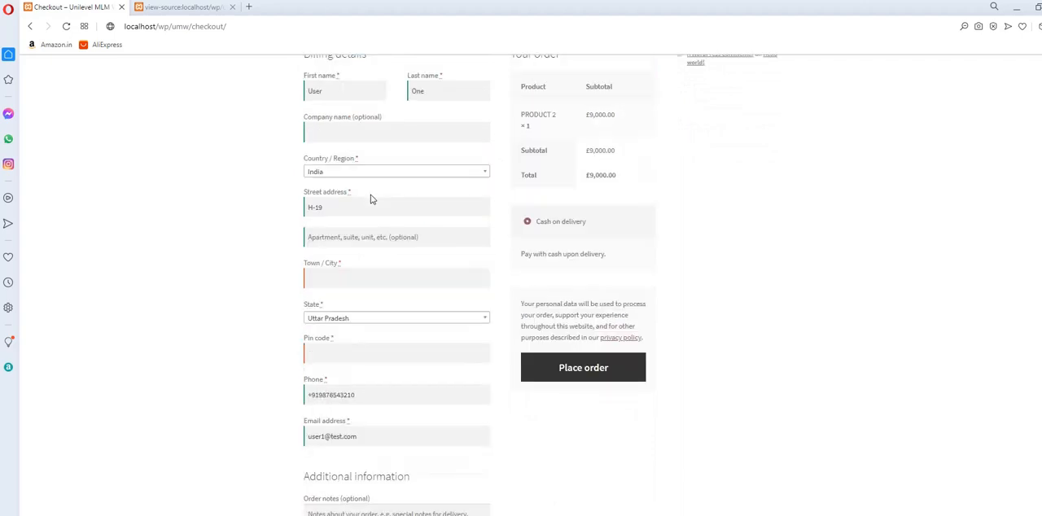
left_click(384, 390)
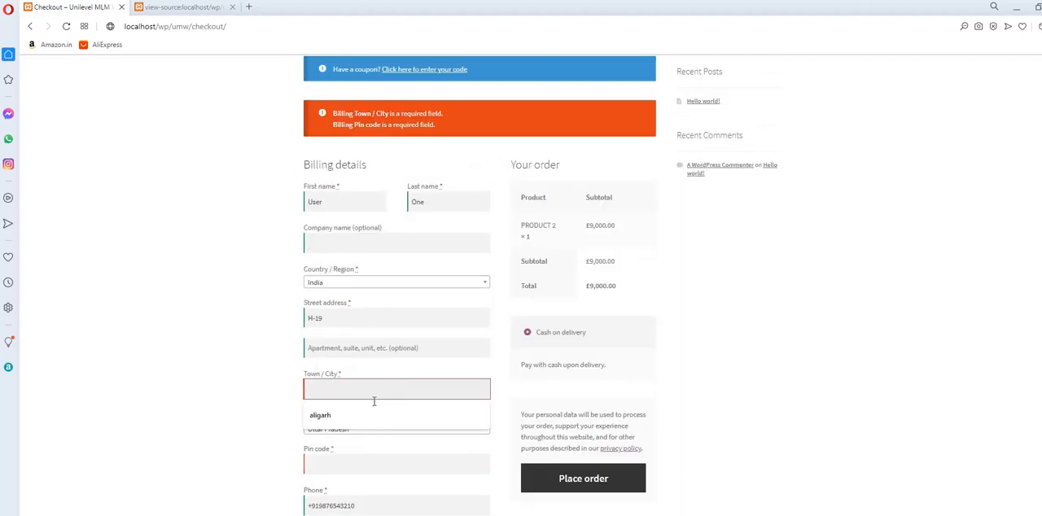
left_click(373, 415)
scroll(371, 358, "down", 2)
left_click(372, 352)
left_click(370, 377)
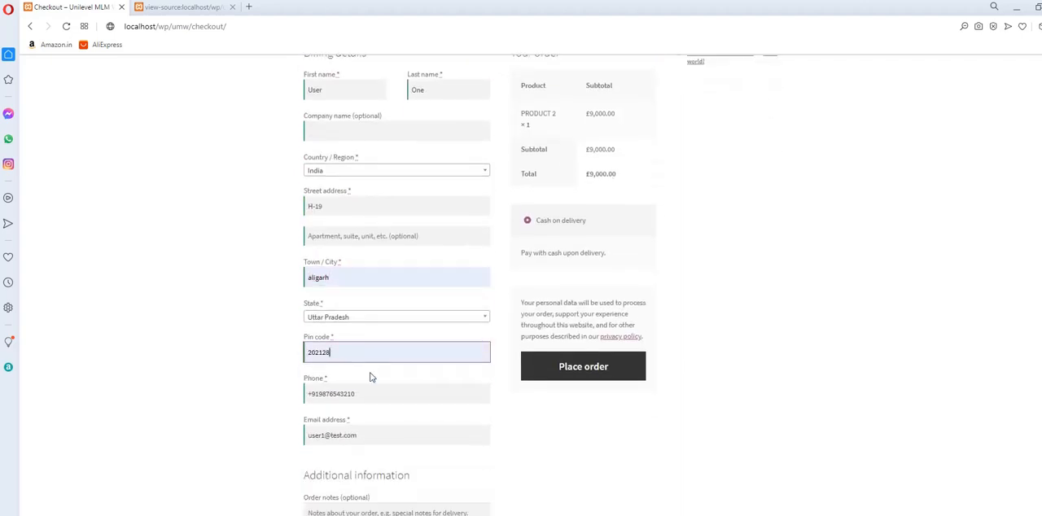
Check the billing details with the country kept as India and place the cash on delivery order.
scroll(371, 377, "down", 2)
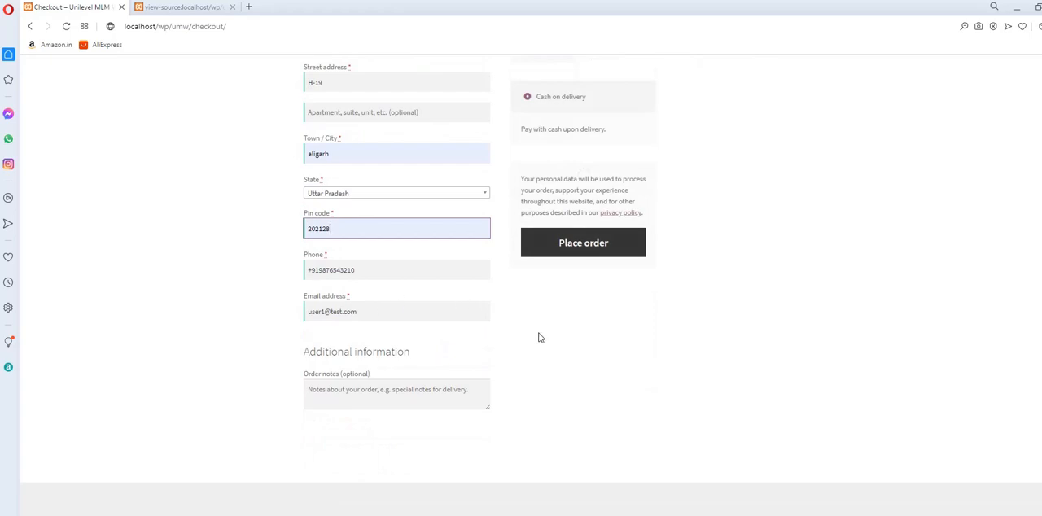
scroll(537, 338, "up", 3)
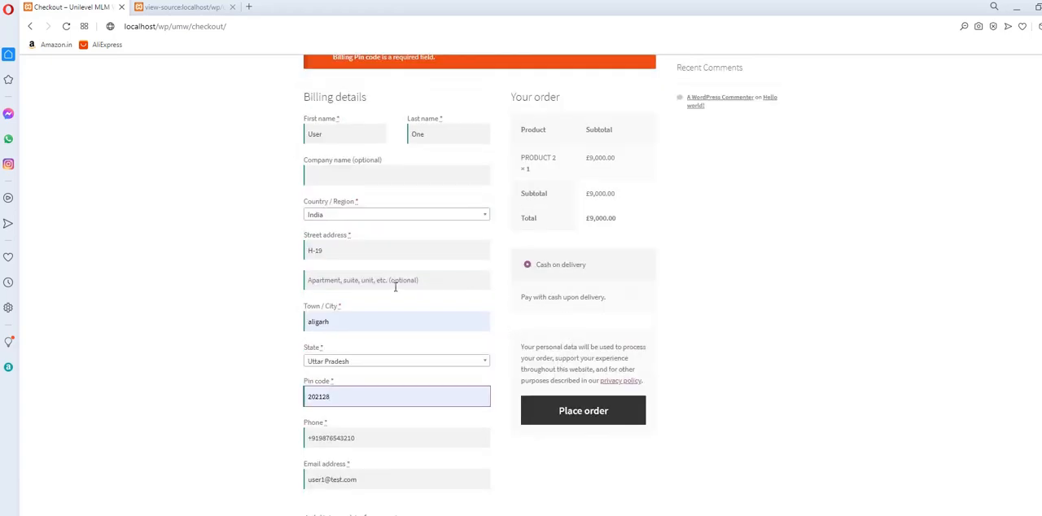
left_click(361, 215)
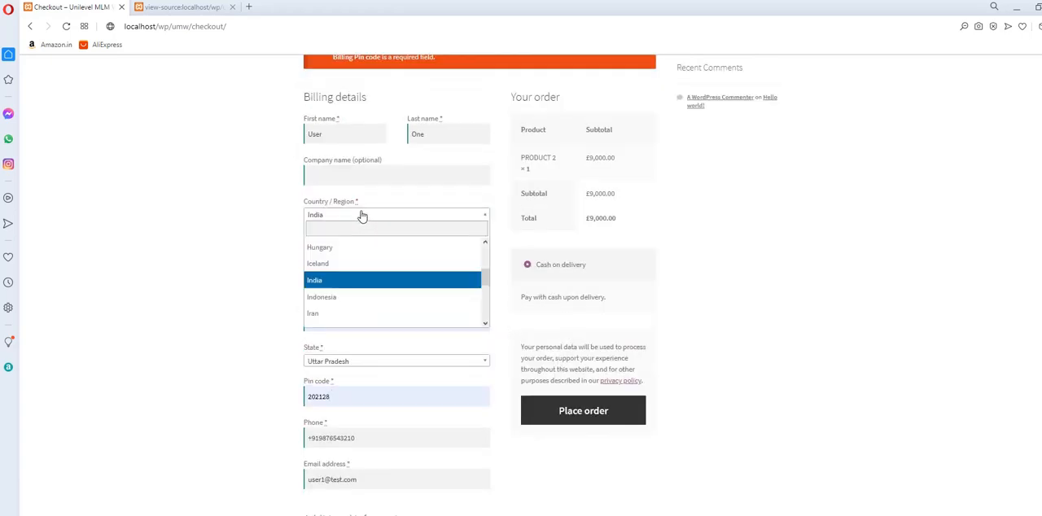
left_click(279, 200)
scroll(279, 201, "down", 3)
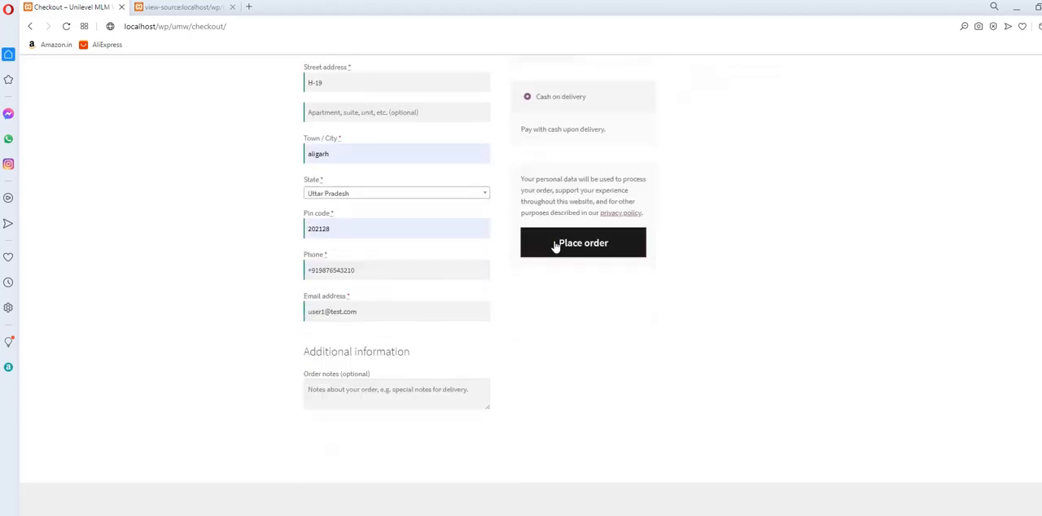
left_click(533, 244)
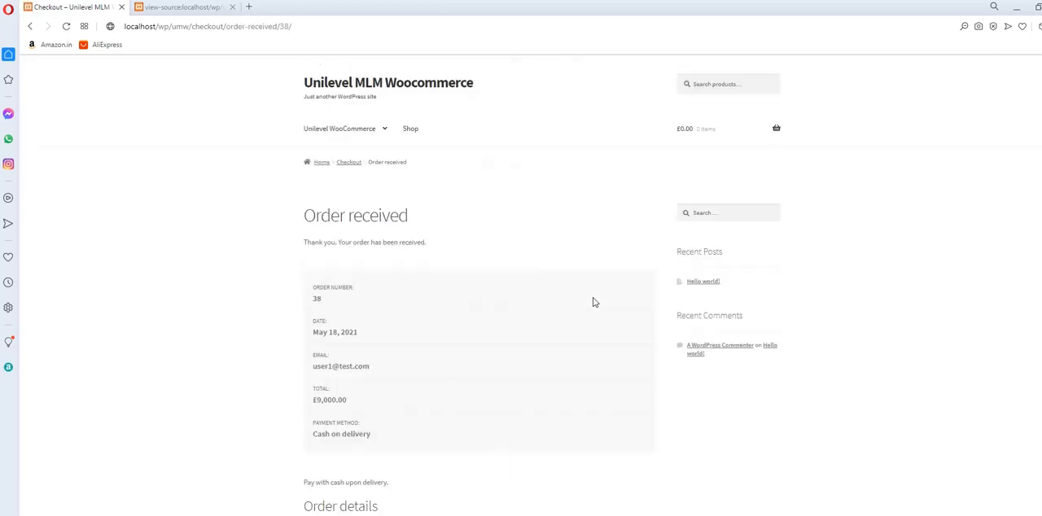
Review the order summary and order details on the order received page.
scroll(463, 253, "down", 3)
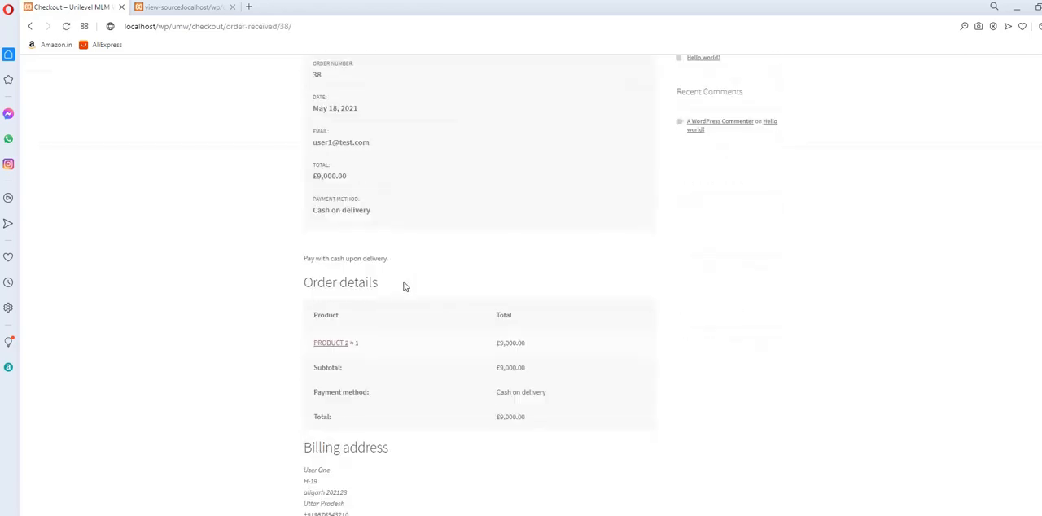
scroll(491, 269, "up", 2)
scroll(491, 270, "up", 1)
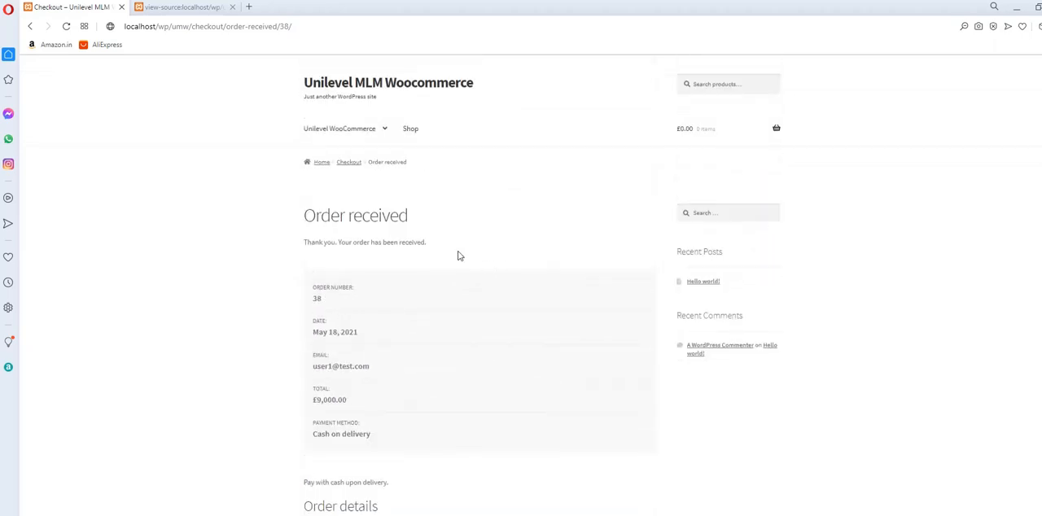
left_click_drag(297, 233, 544, 404)
left_click(559, 304)
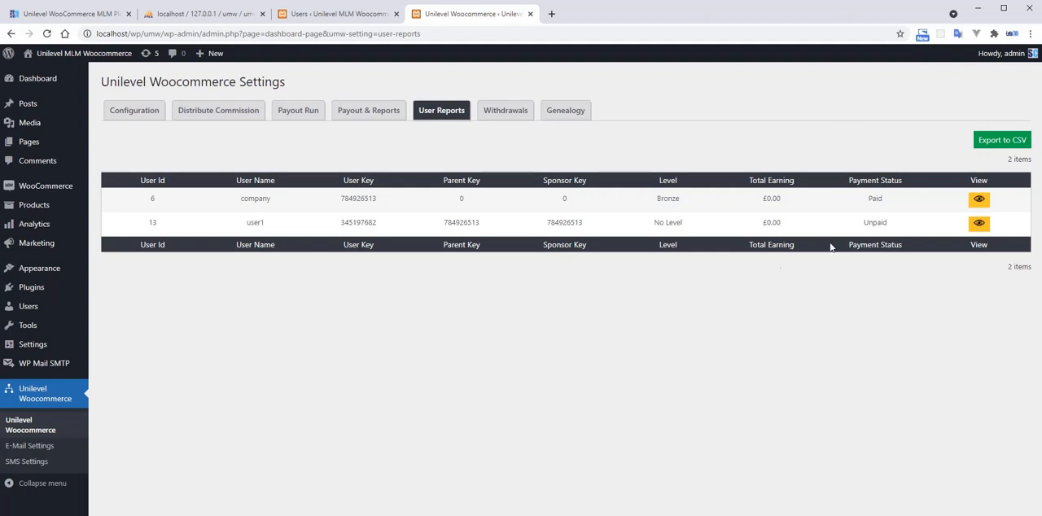
Check user1's payment status in the WordPress admin in Chrome, and mark the new PRODUCT 2 order as completed in the WooCommerce orders.
double_click(875, 223)
left_click(704, 311)
left_click(110, 214)
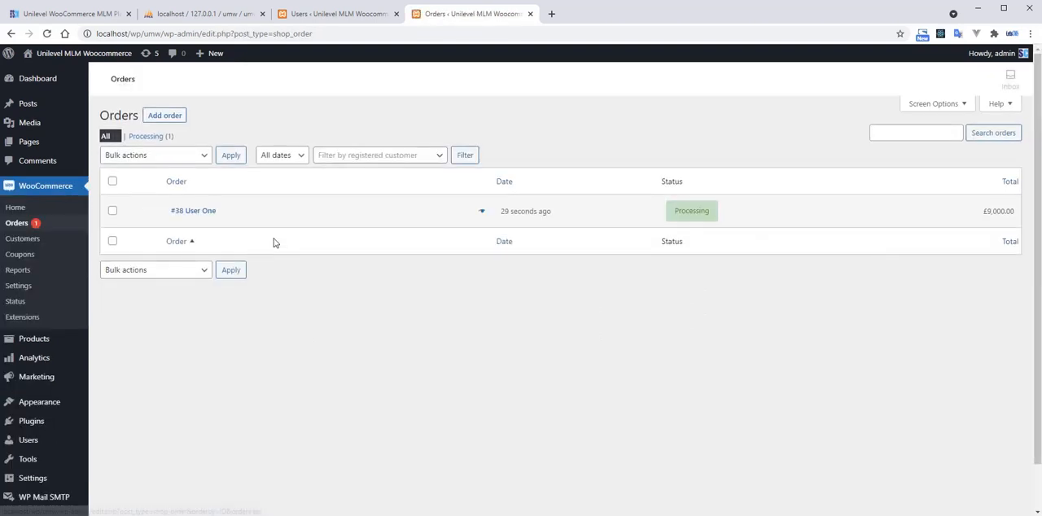
left_click(481, 210)
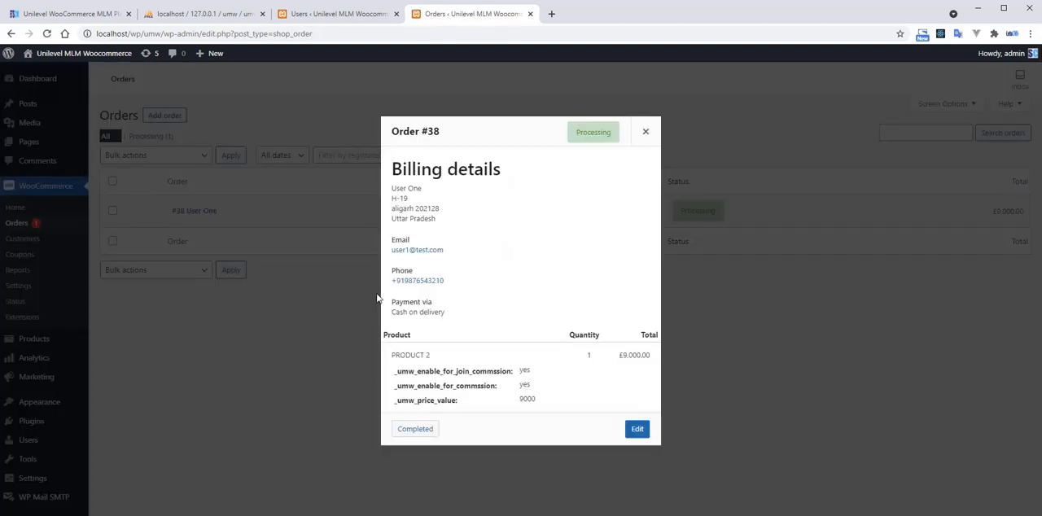
left_click(424, 431)
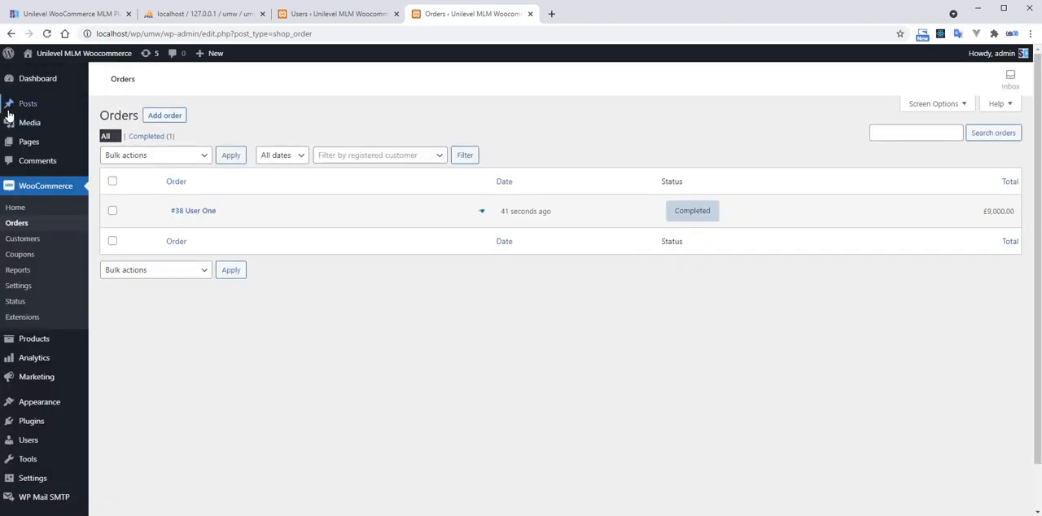
Return to the Unilevel Woocommerce User Reports and recheck user1's payment status.
scroll(89, 311, "down", 1)
mouse_move(54, 482)
left_click(121, 433)
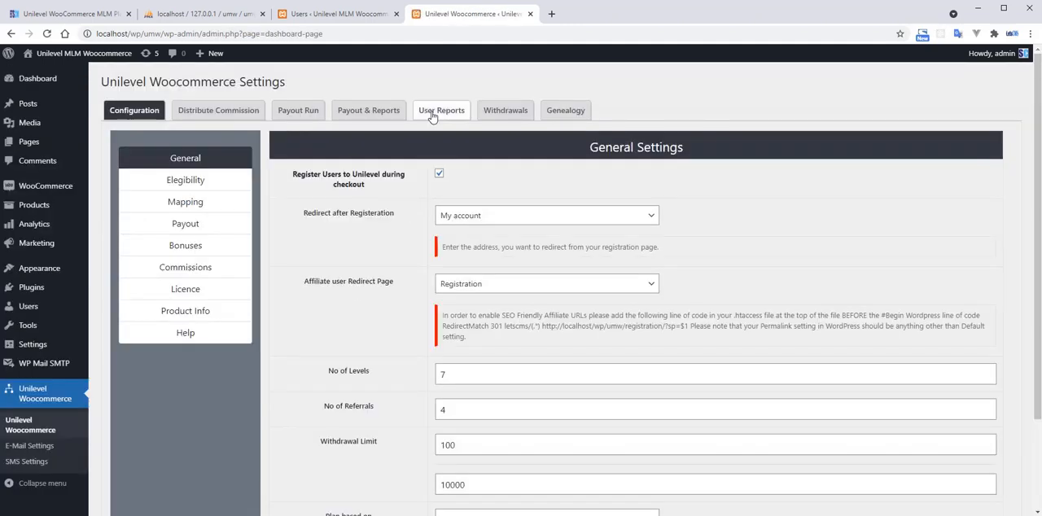
left_click(433, 116)
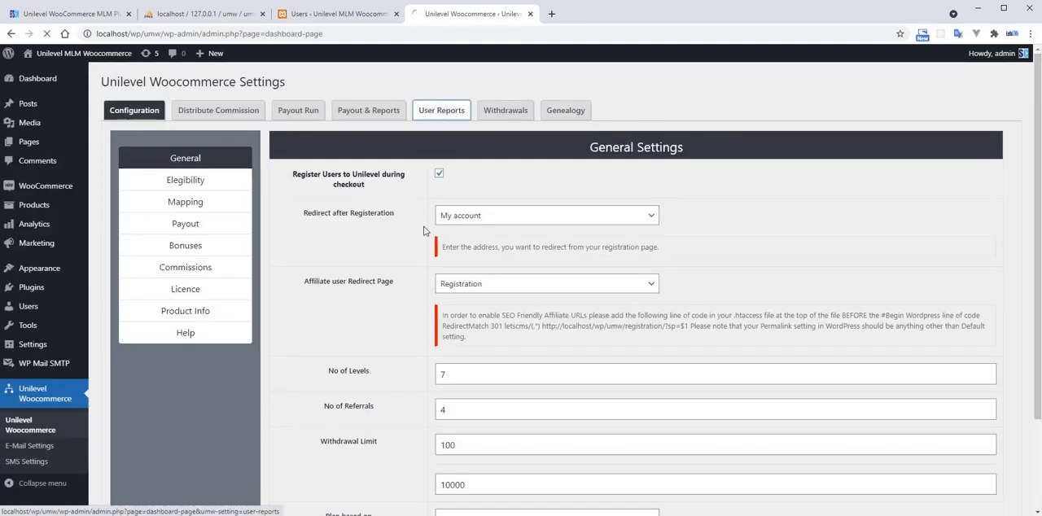
double_click(875, 223)
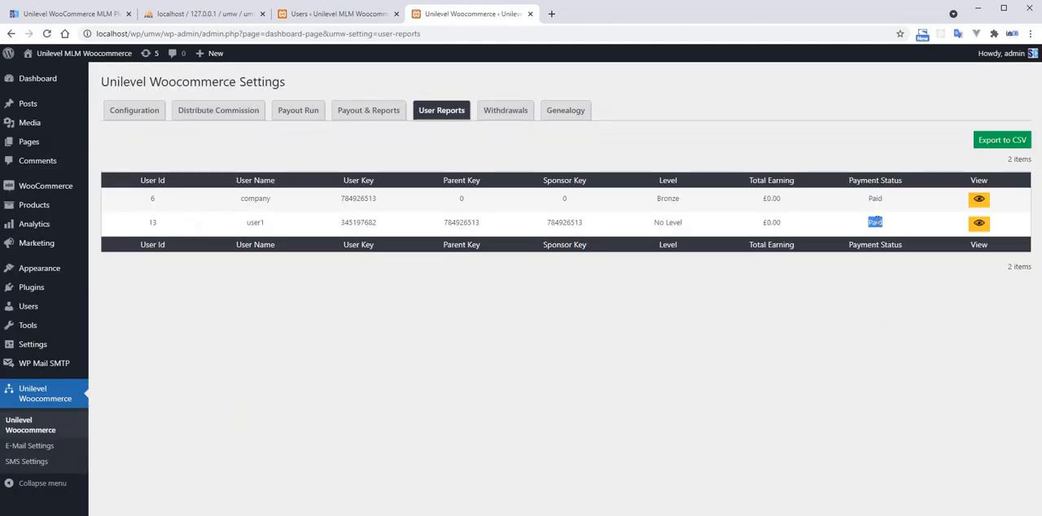
left_click(666, 335)
Check the Distribute Commission list for commissions generated by the completed order.
left_click(238, 115)
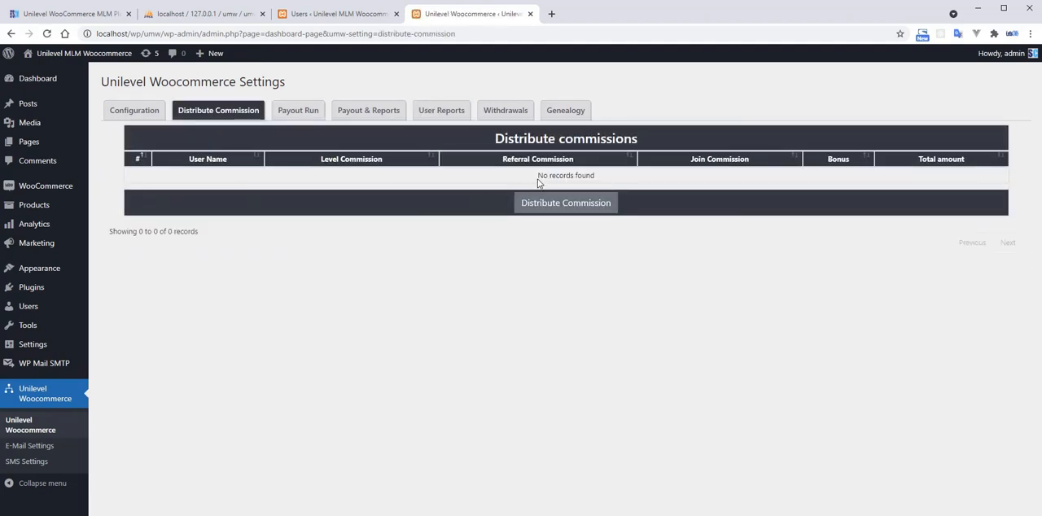
left_click_drag(537, 175, 612, 184)
left_click(613, 184)
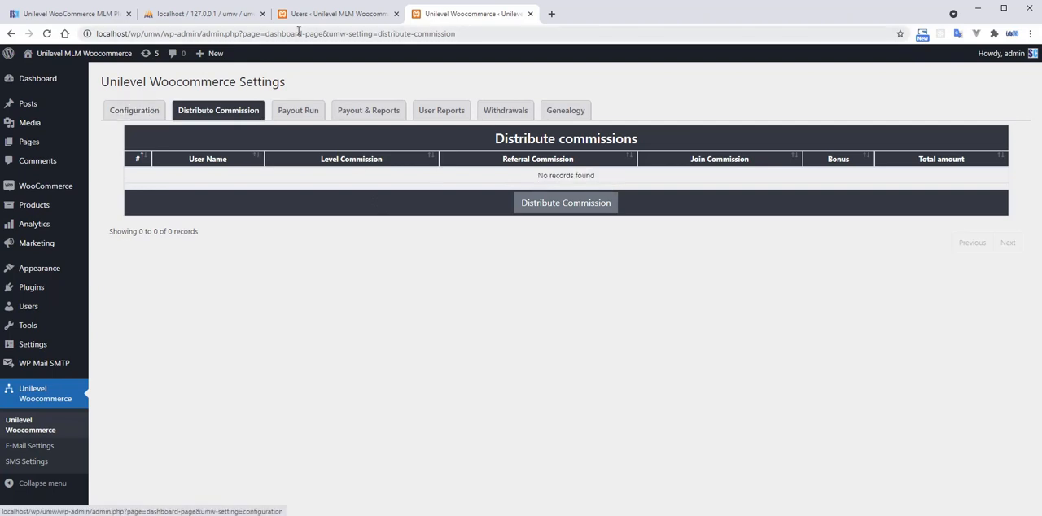
Open the Unilevel Woocommerce configuration from the Users page and review the Eligibility settings and the No of Referrals in the General settings.
left_click(325, 14)
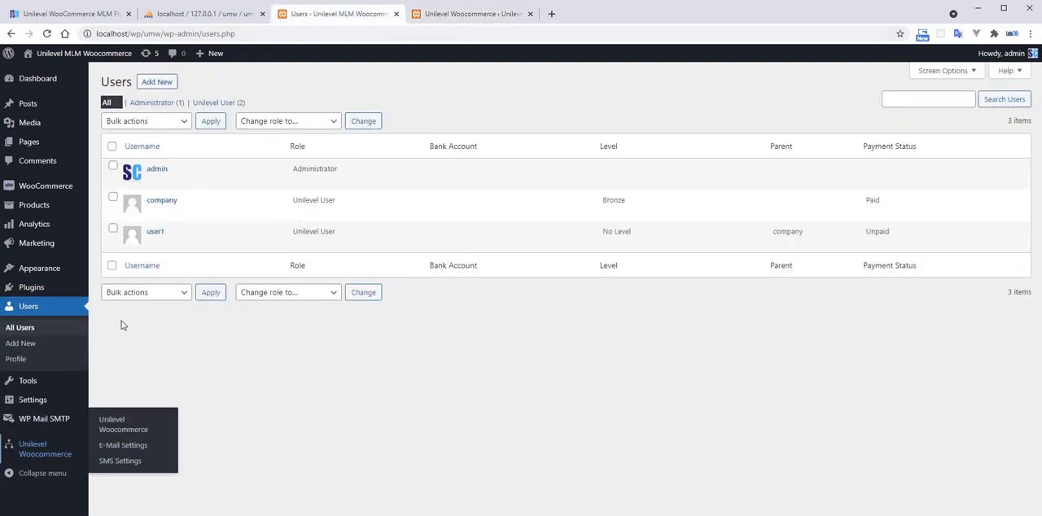
left_click(47, 454)
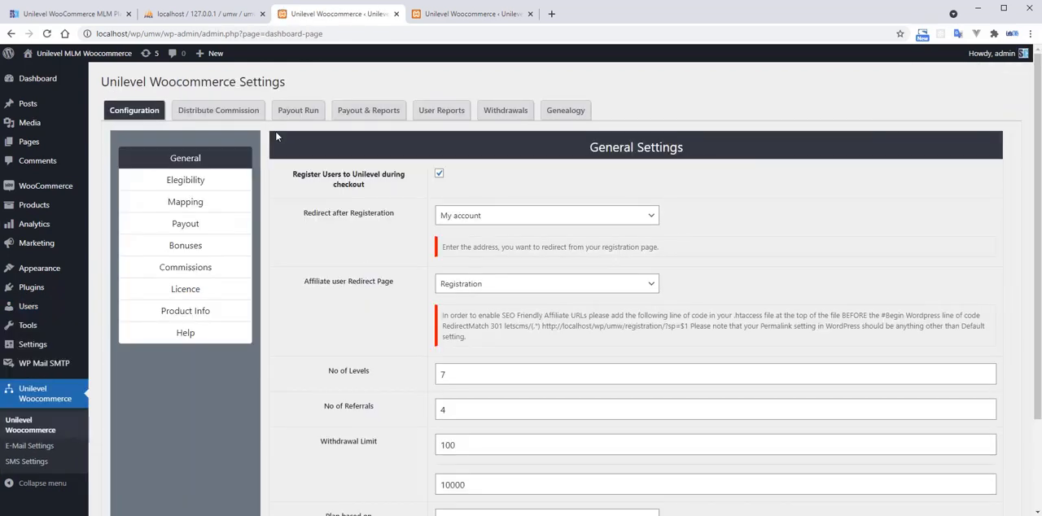
left_click(207, 184)
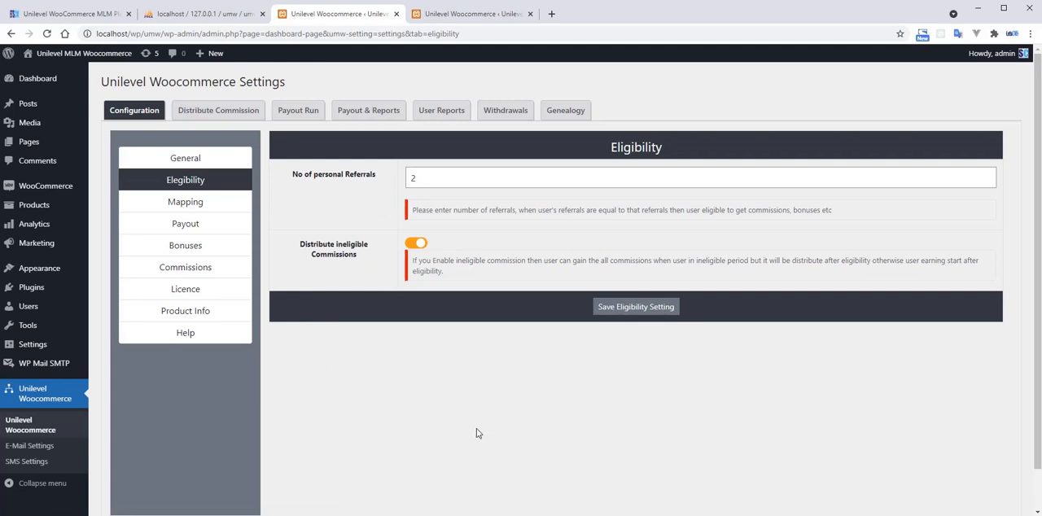
left_click(190, 163)
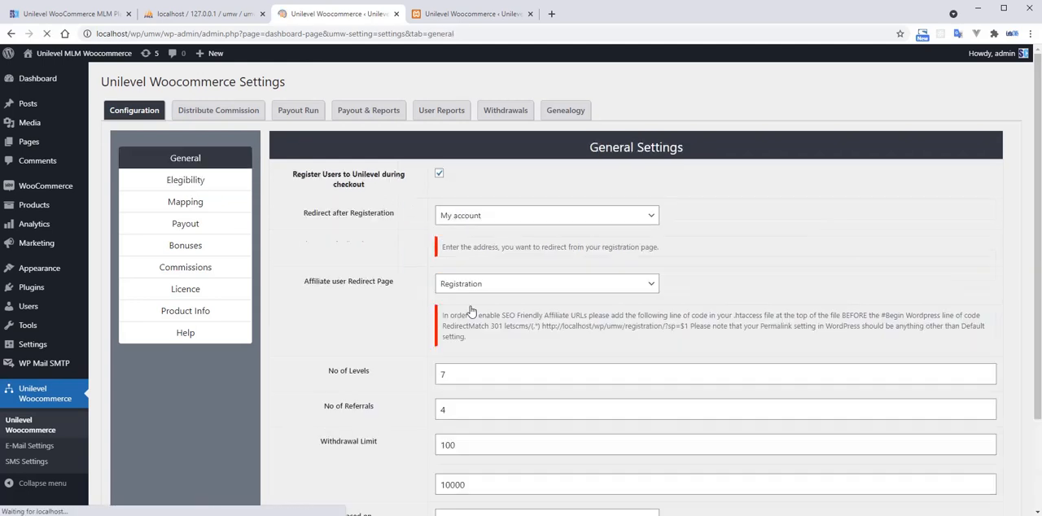
scroll(407, 359, "down", 3)
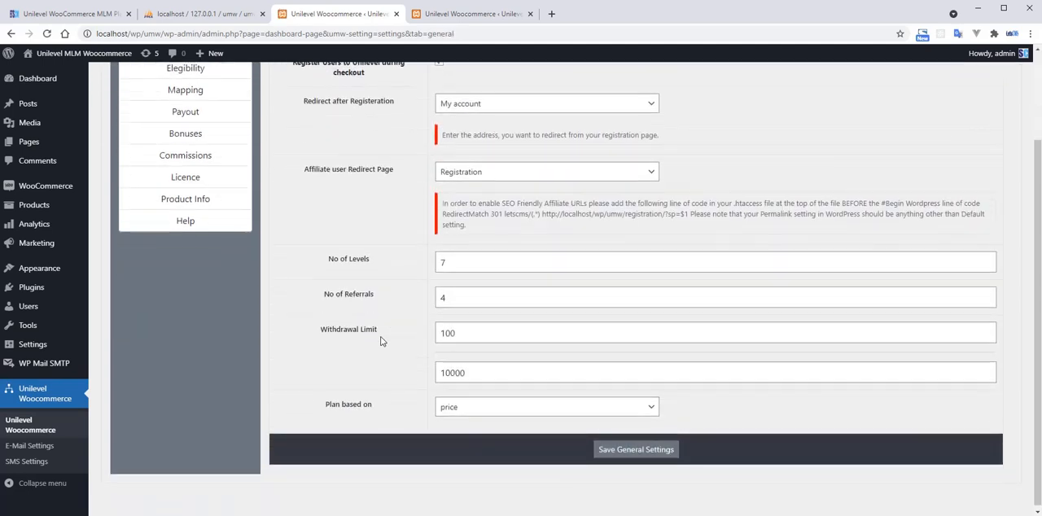
left_click_drag(326, 298, 376, 294)
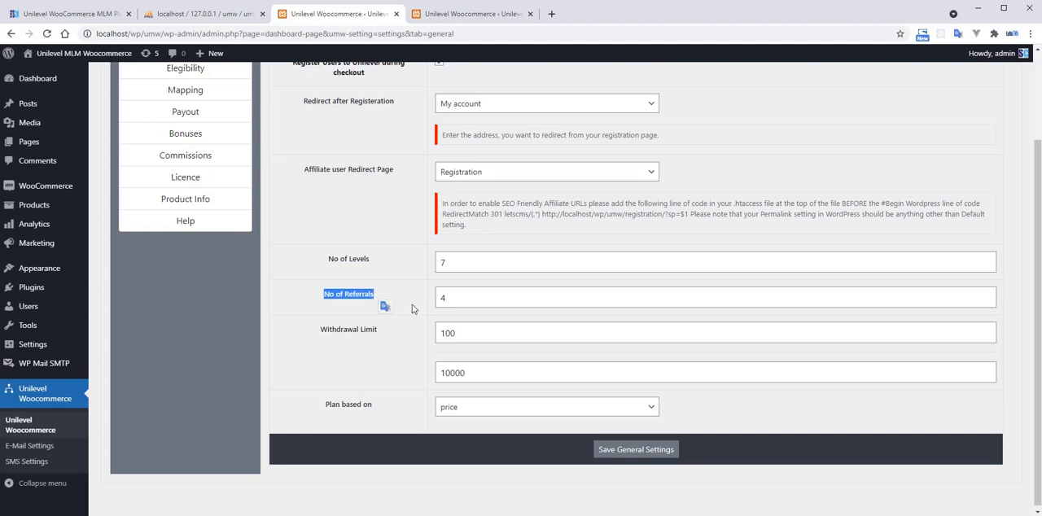
left_click(417, 307)
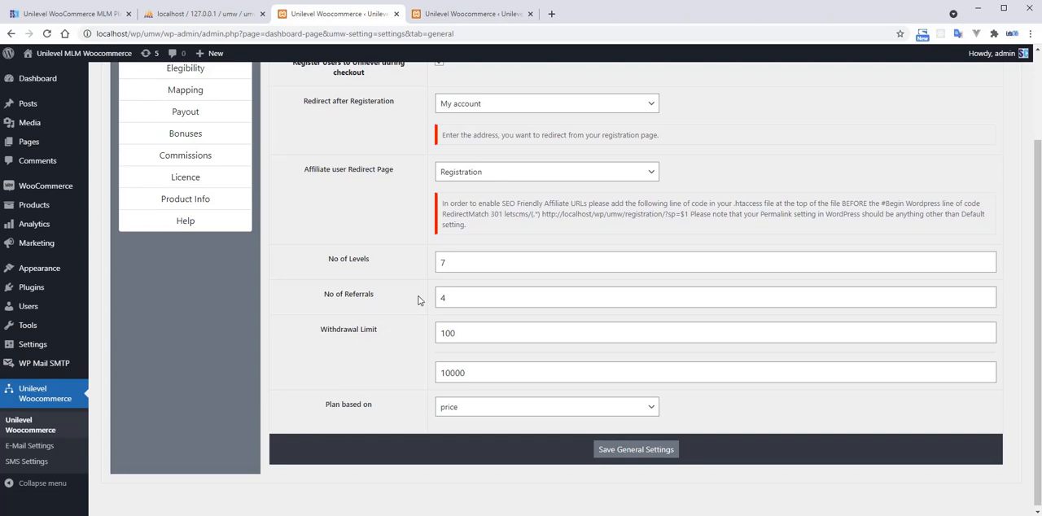
Switch to the storefront in Opera, look over the received order and view user1's My Genealogy page.
key("alt+Tab")
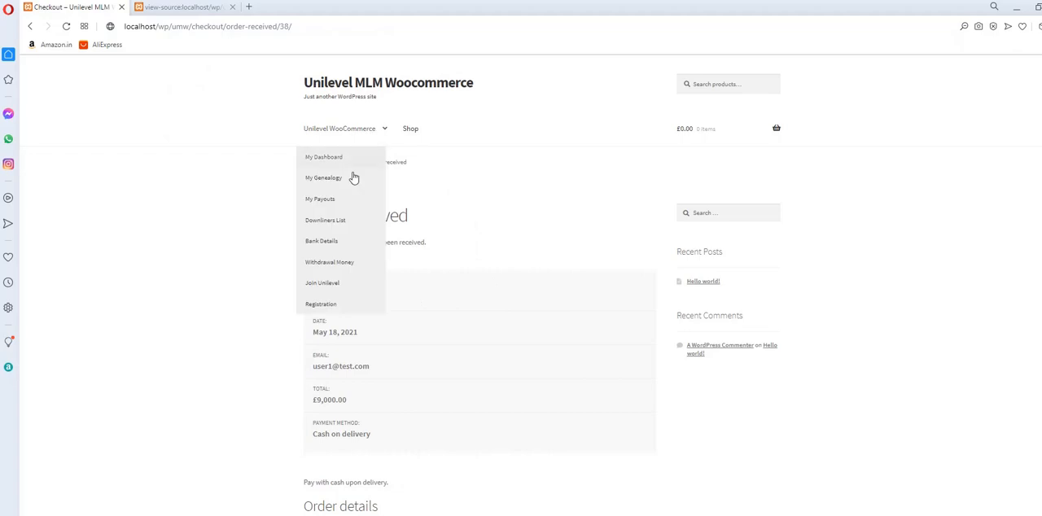
scroll(521, 293, "down", 3)
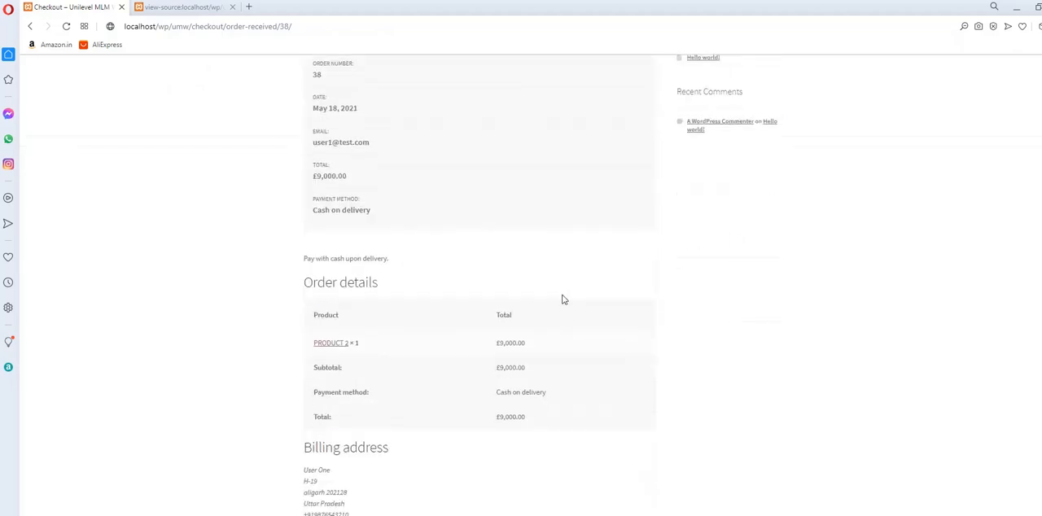
scroll(561, 301, "down", 2)
scroll(561, 300, "up", 4)
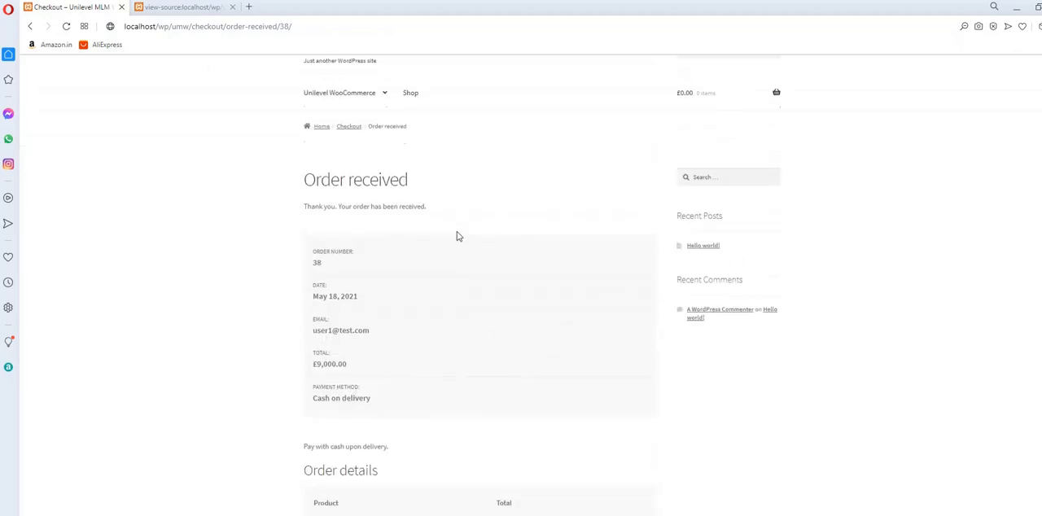
mouse_move(344, 128)
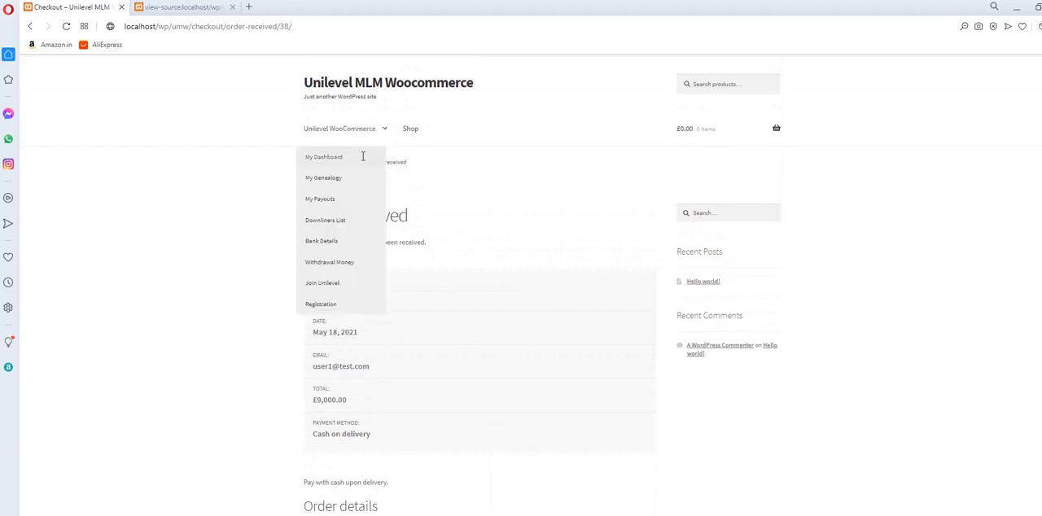
left_click(323, 178)
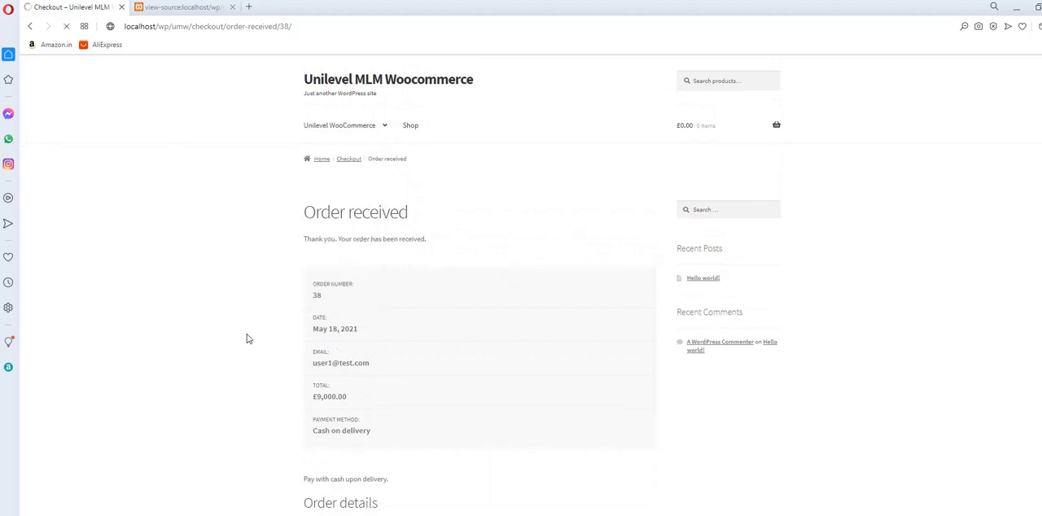
scroll(249, 335, "down", 4)
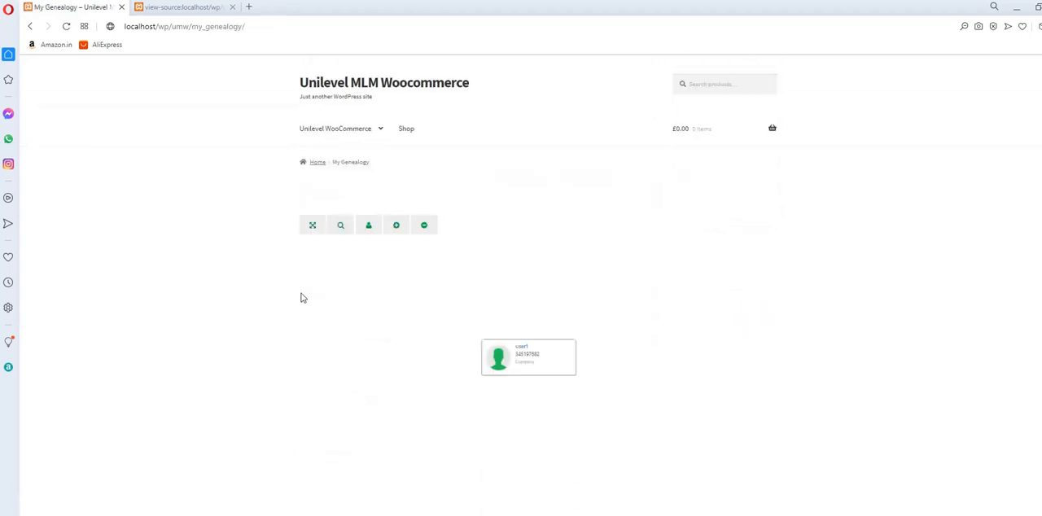
View user1's My Dashboard page with the personal details and earnings.
mouse_move(324, 126)
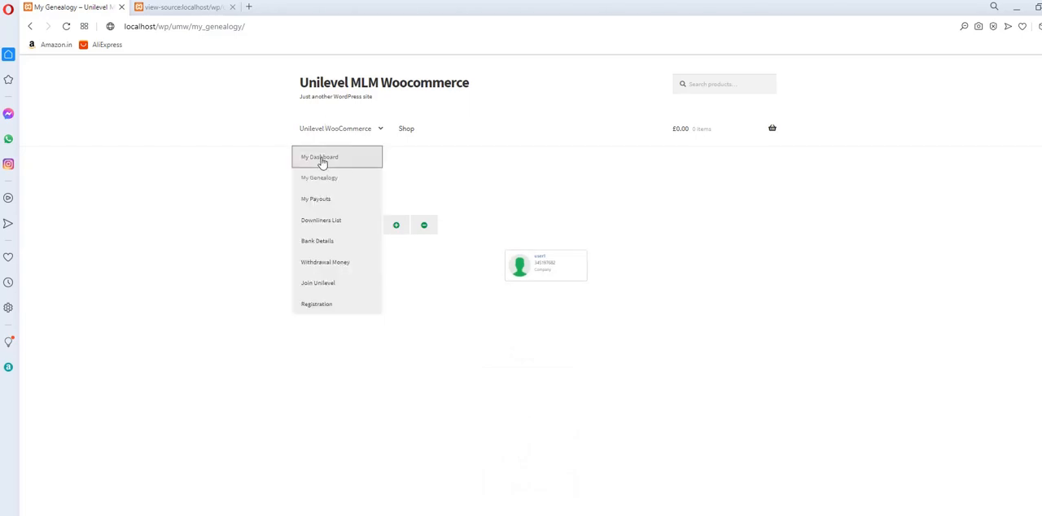
left_click(322, 160)
scroll(356, 318, "down", 2)
scroll(546, 318, "up", 1)
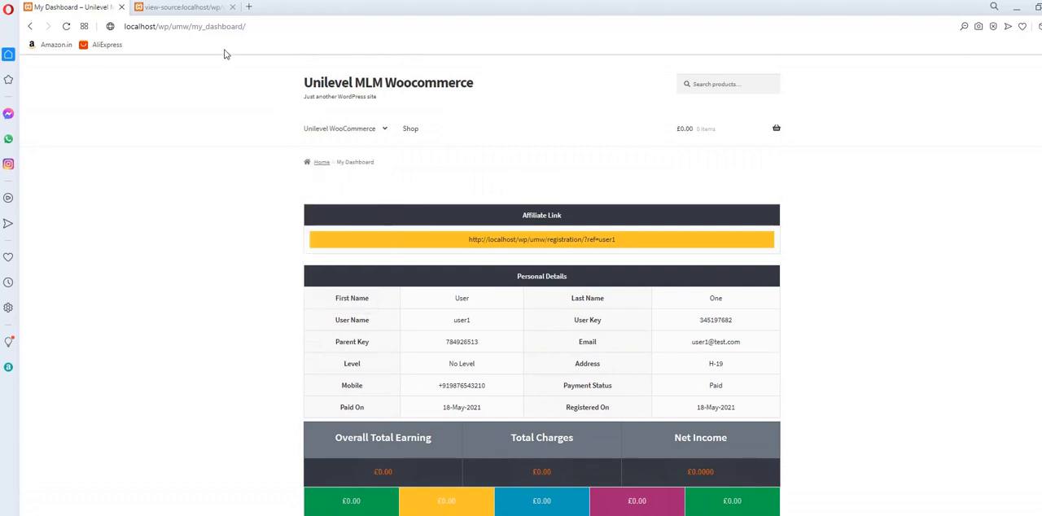
Open the store's My account page at localhost/wp/umw/my-account.
left_click_drag(204, 27, 353, 40)
type("acc")
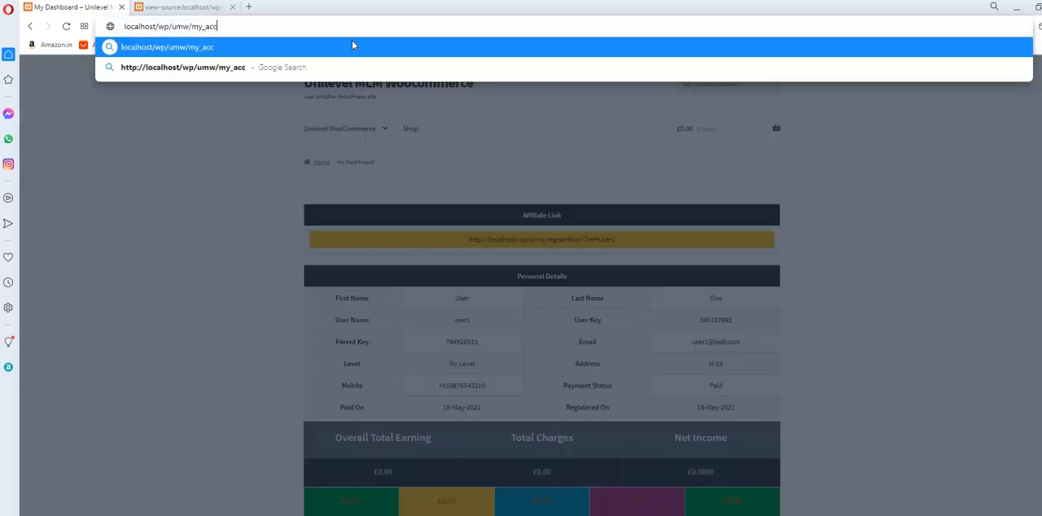
type("ount")
key("Return")
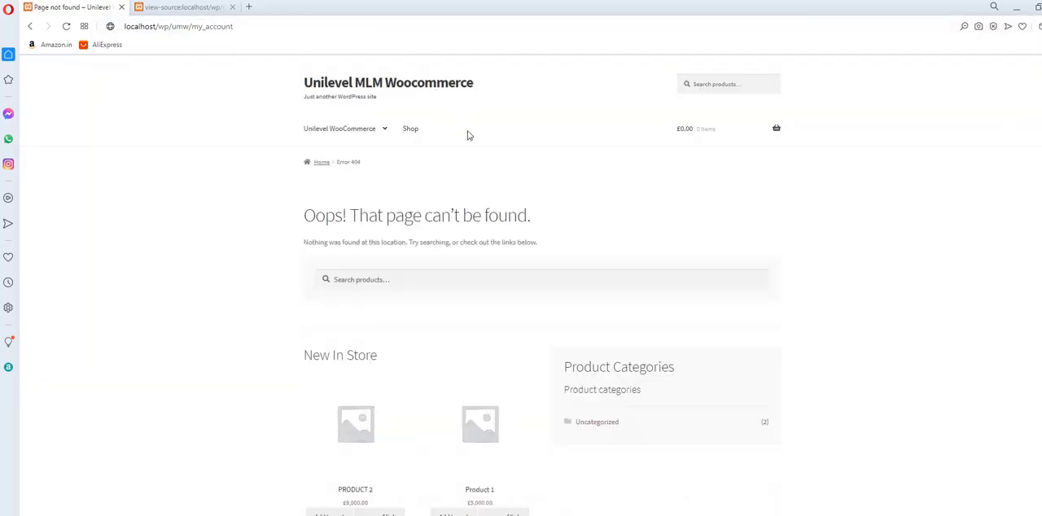
left_click(204, 27)
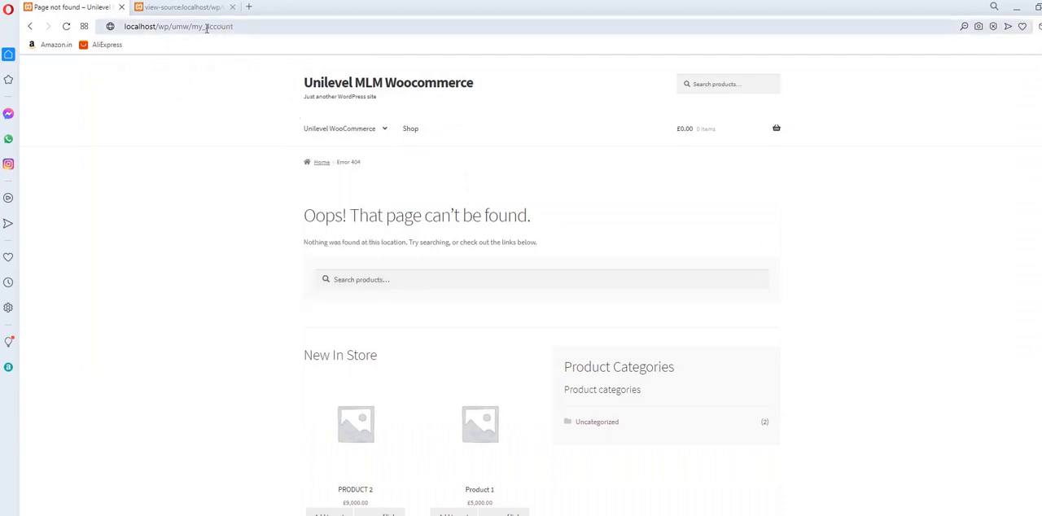
type("-")
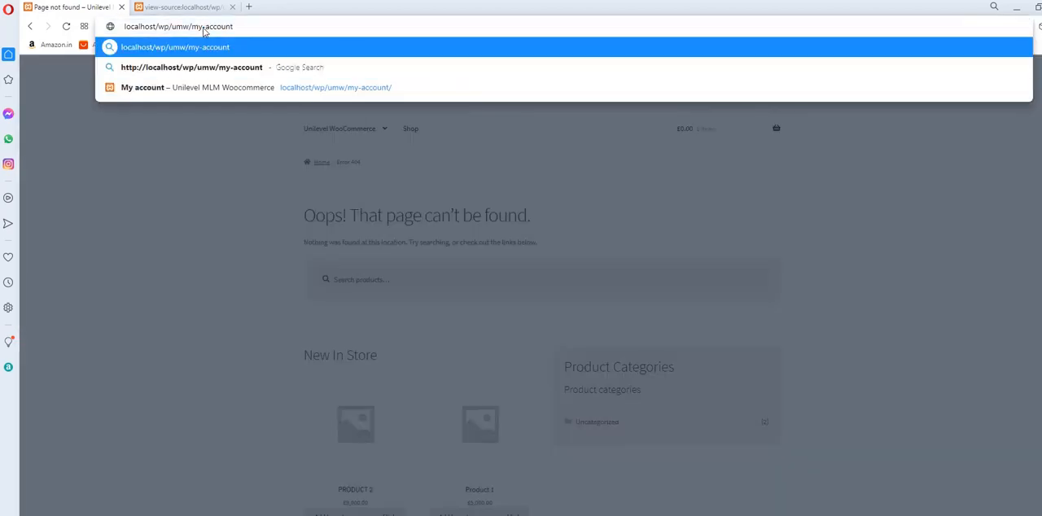
key("Return")
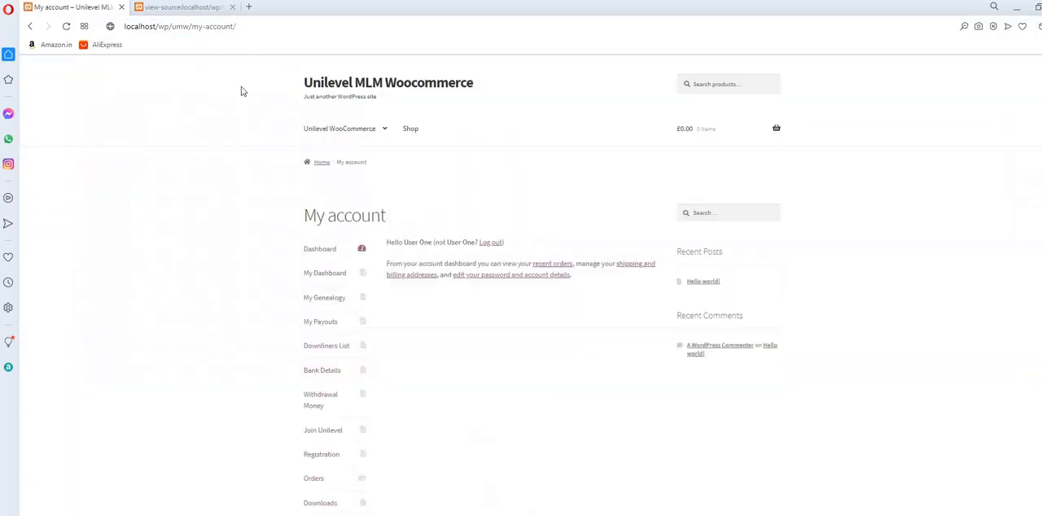
Log out of user1's account from the My account page.
scroll(354, 315, "down", 2)
left_click_drag(314, 413, 318, 414)
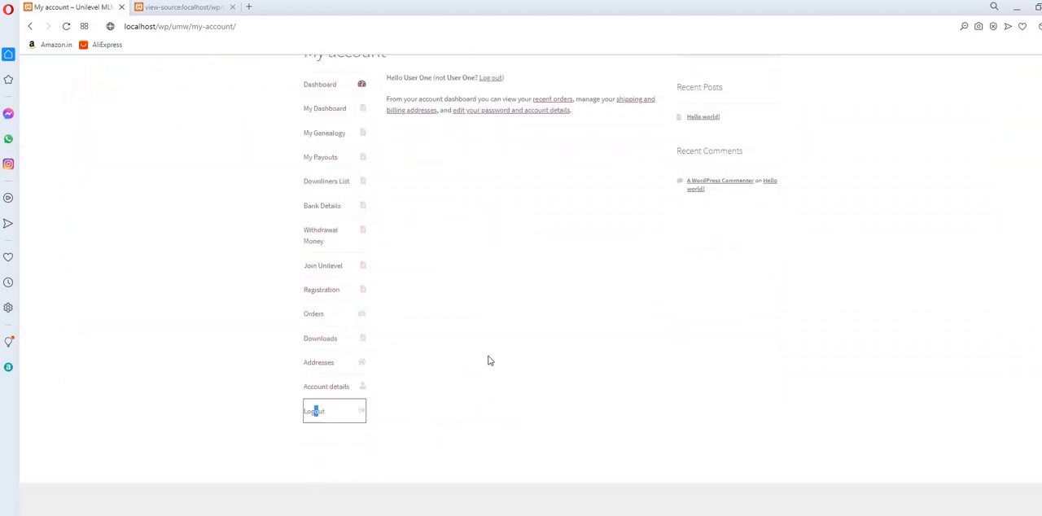
left_click(322, 412)
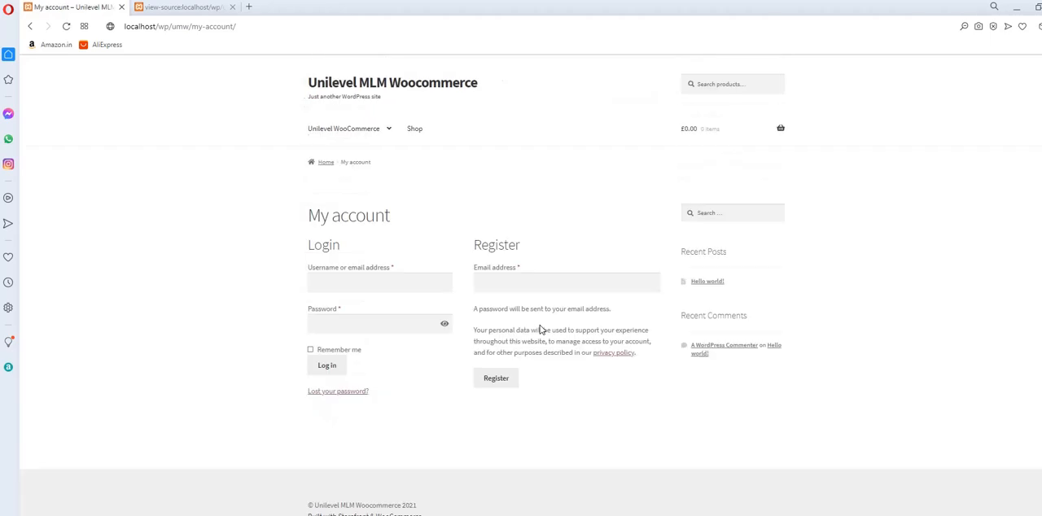
Open the Unilevel Registration form, enter user2 as the user name and fill in the new member's address.
mouse_move(360, 128)
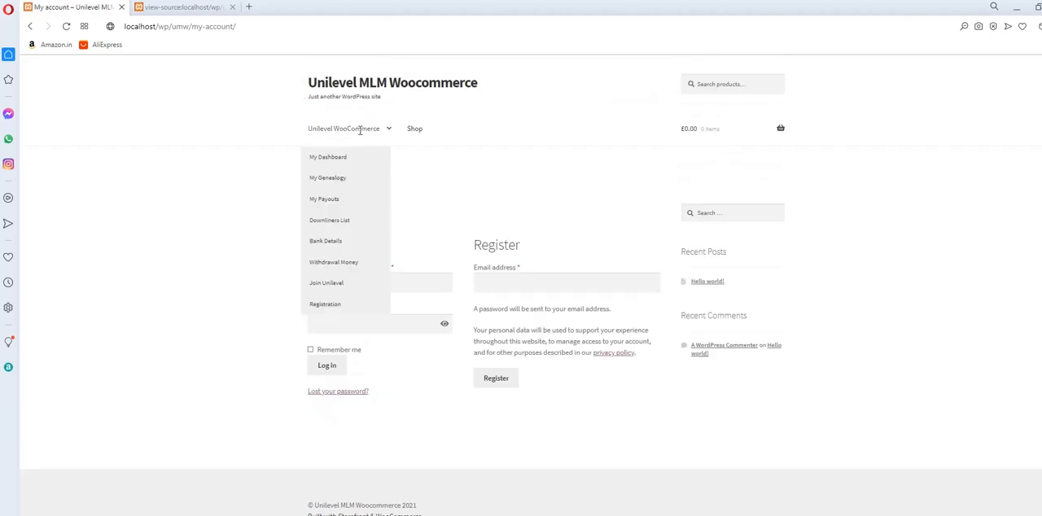
left_click(332, 306)
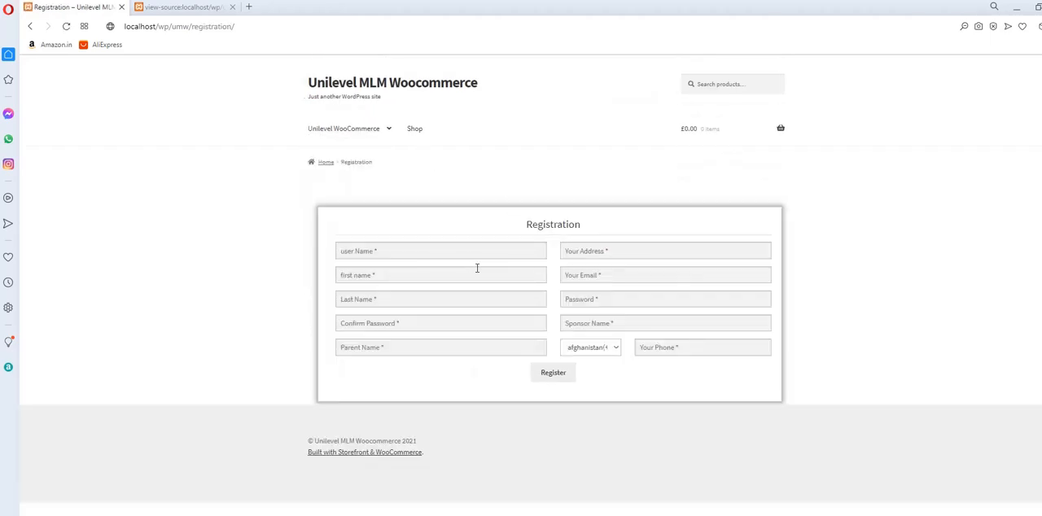
left_click(429, 254)
type("user")
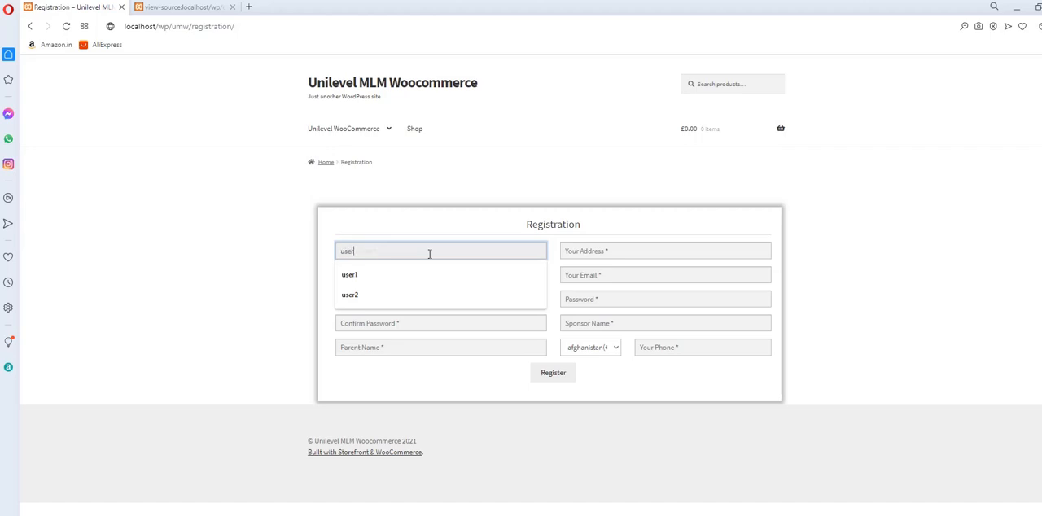
type("2")
key("Tab")
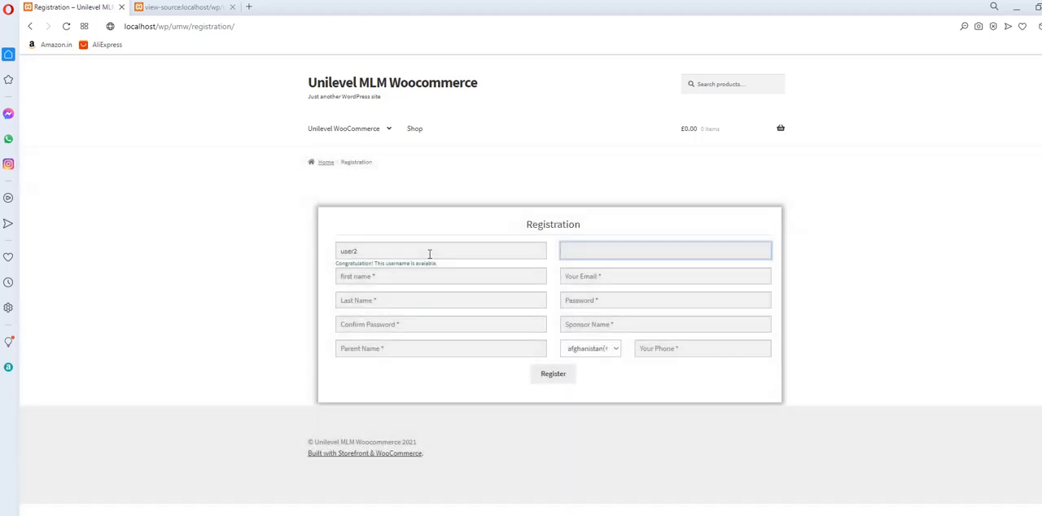
type("h-17")
key("Tab")
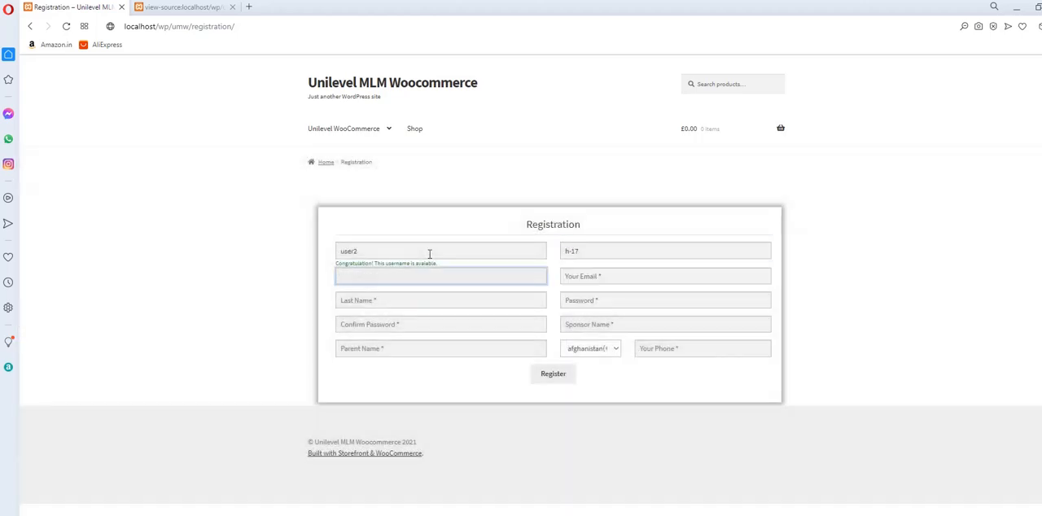
Fill in the new member's first name and e-mail address in the registration form.
type("user")
key("Tab")
type("two")
key("Tab")
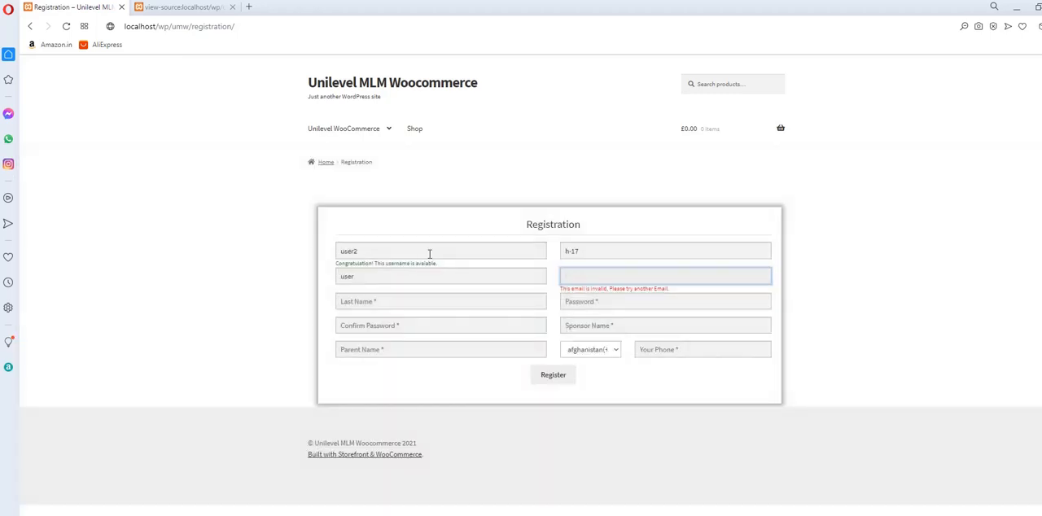
type("user2@t")
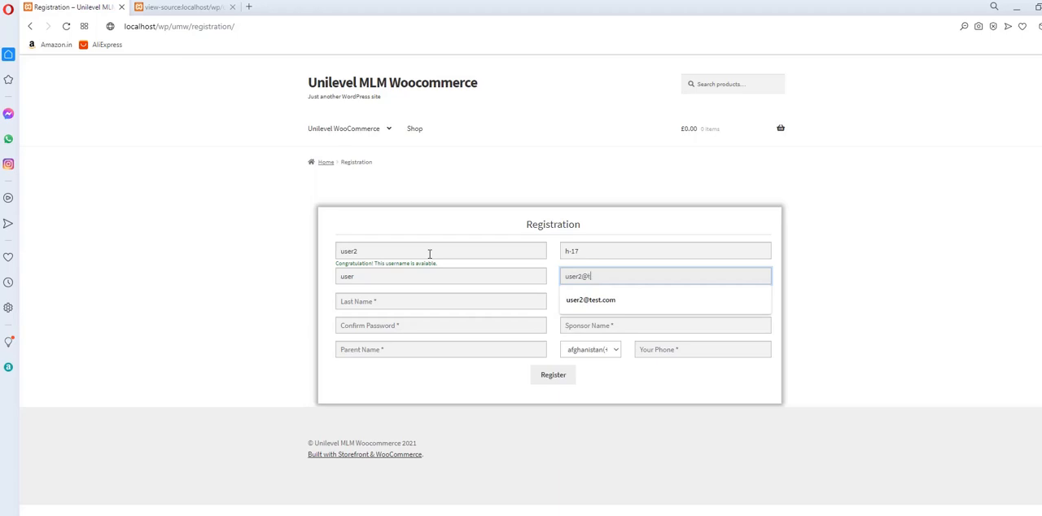
type("esyt")
key("BackSpace")
key("BackSpace")
type("tt")
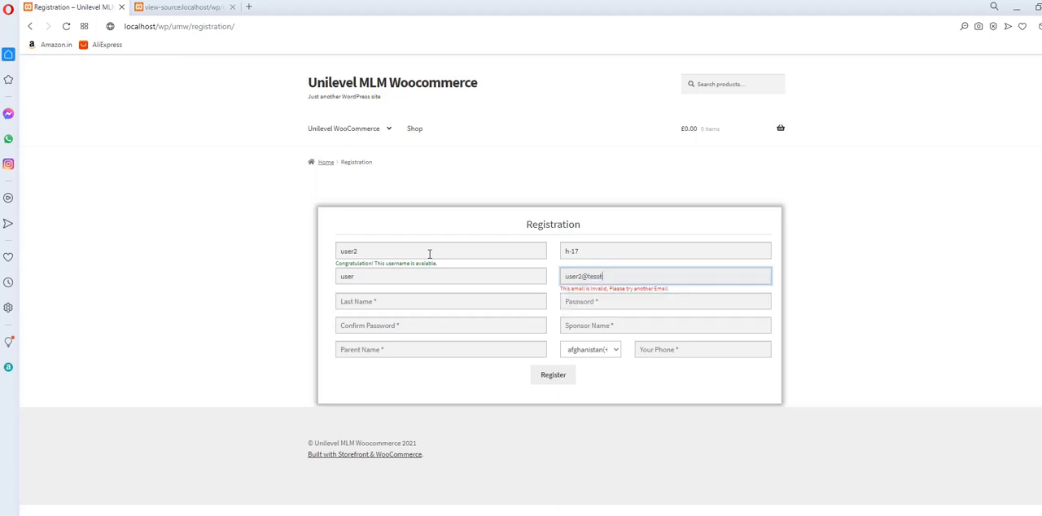
type(".com")
key("Tab")
Complete the new member's e-mail address, last name, account password and password confirmation in the registration form.
type("us")
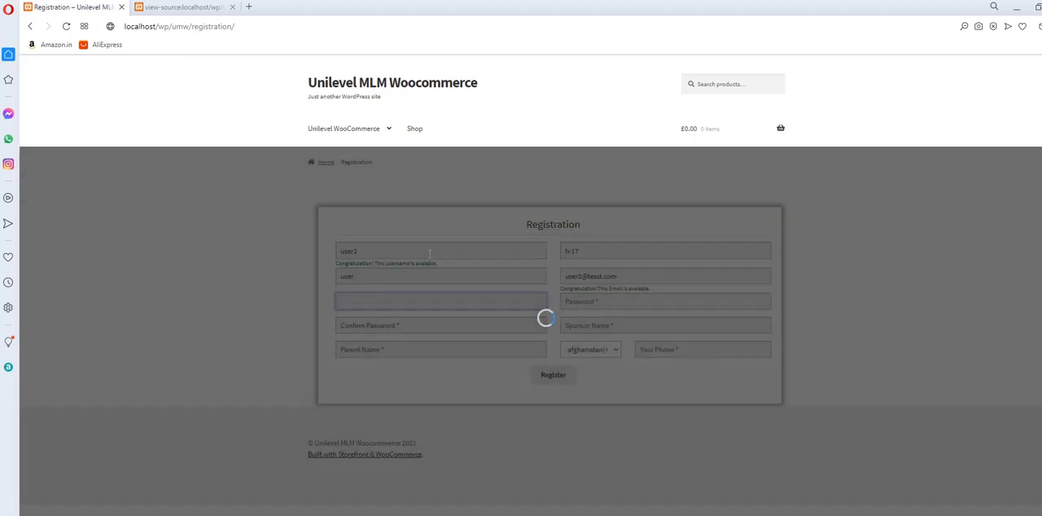
type("two")
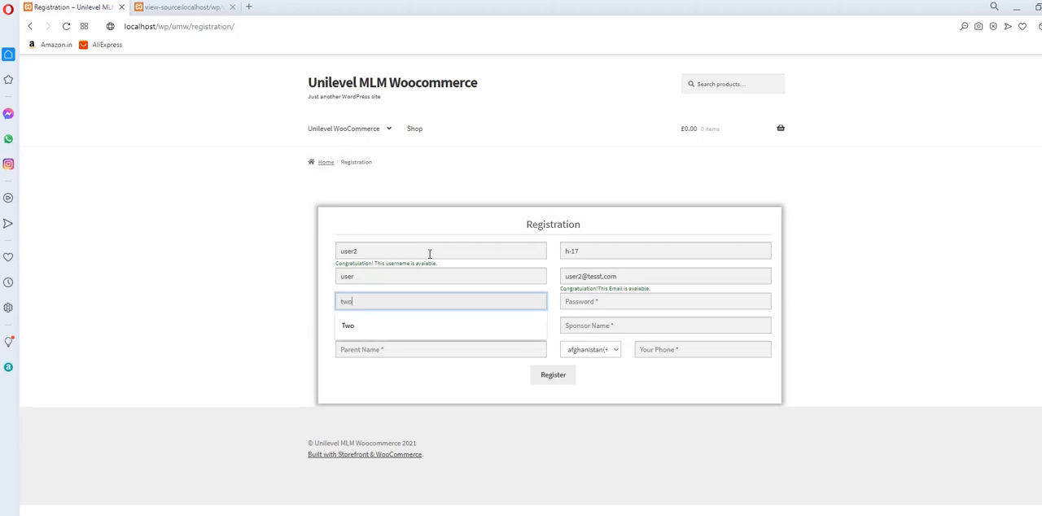
key("Tab")
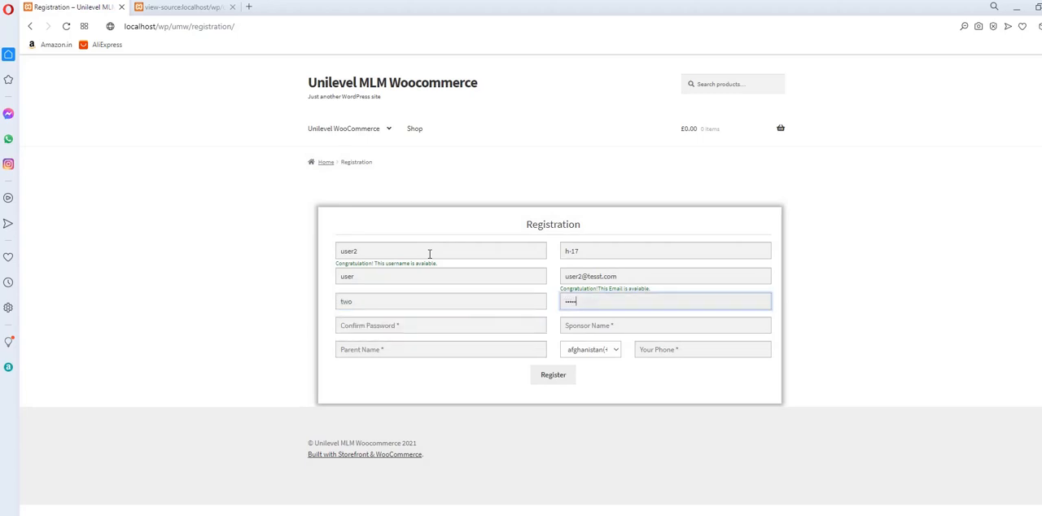
key("Tab")
type("123")
key("Tab")
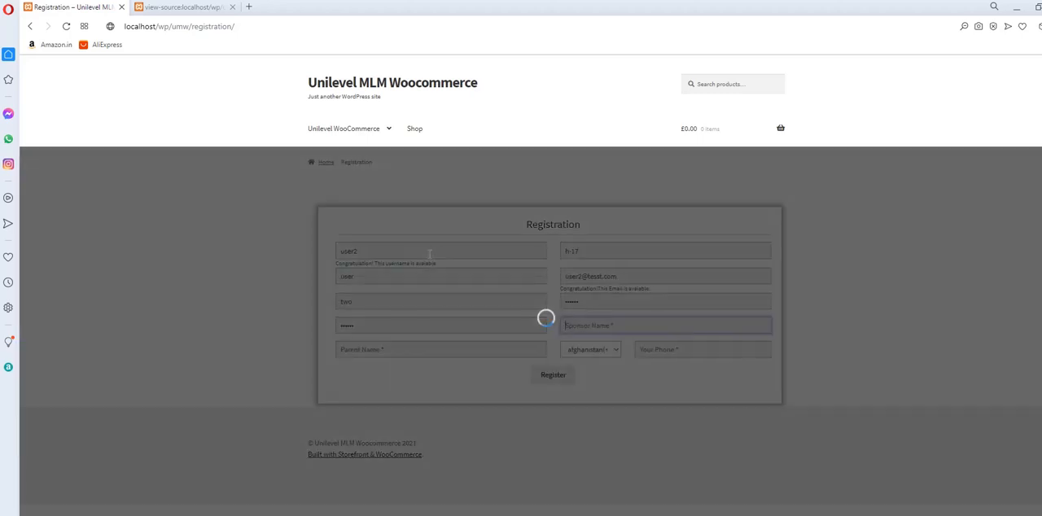
Enter company as both the sponsor name and the parent name in the registration form.
type("company")
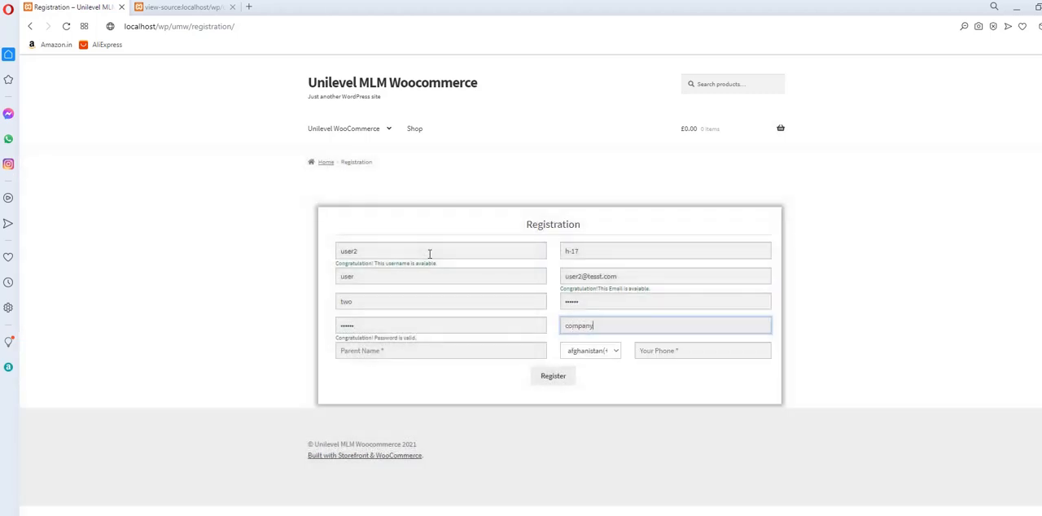
key("Tab")
type("c")
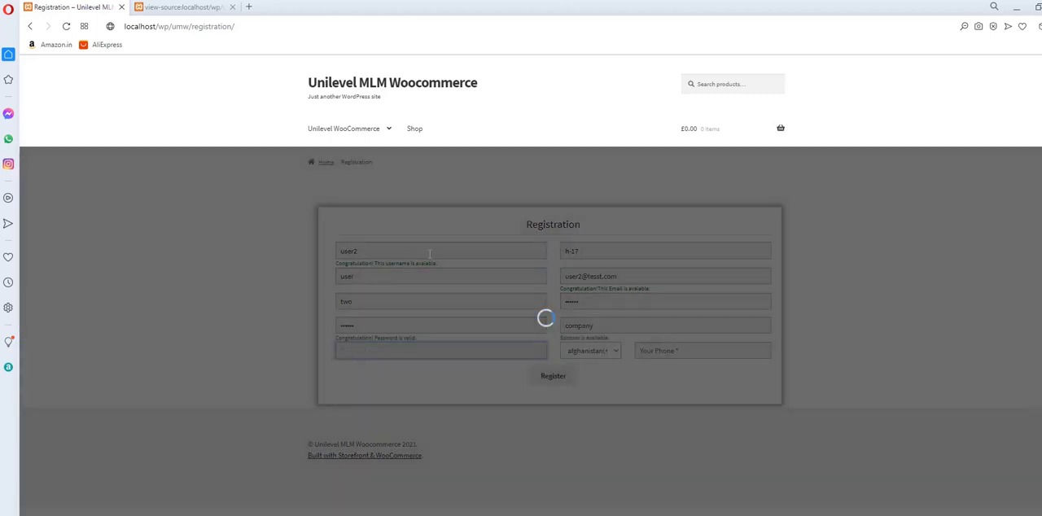
type("ompany")
key("Tab")
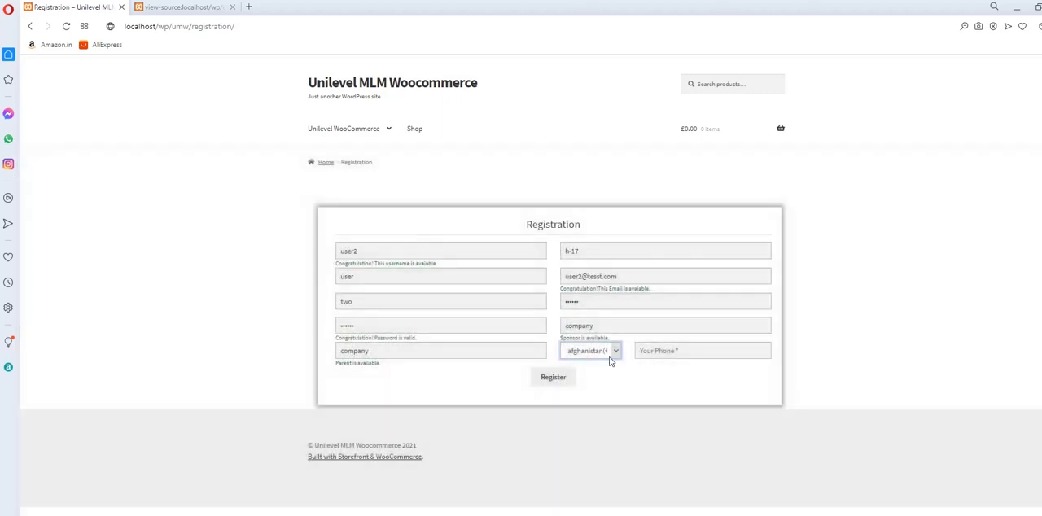
Select the india(+91) country code, fill in the member's phone number and submit the registration.
left_click(602, 354)
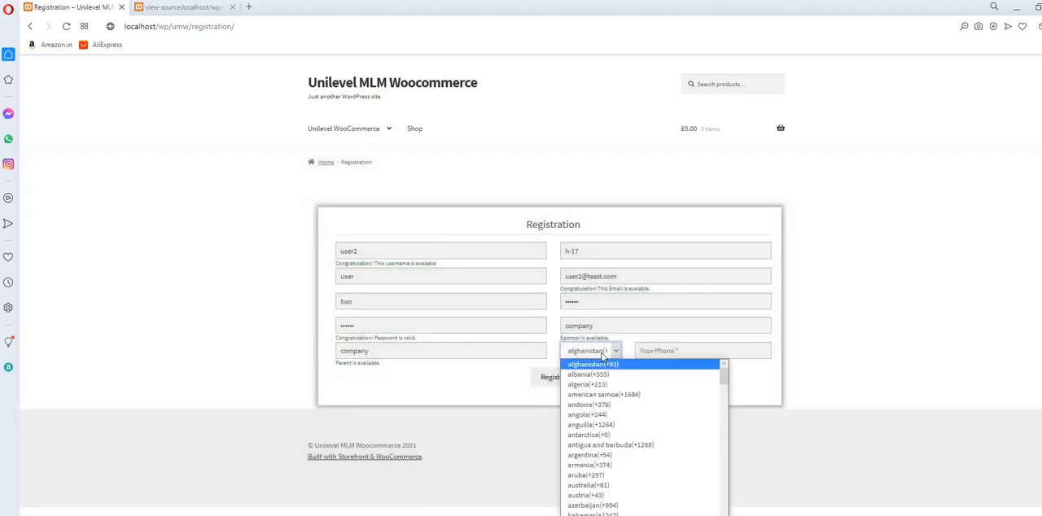
type("india(+91")
key("Return")
key("Tab")
type("4")
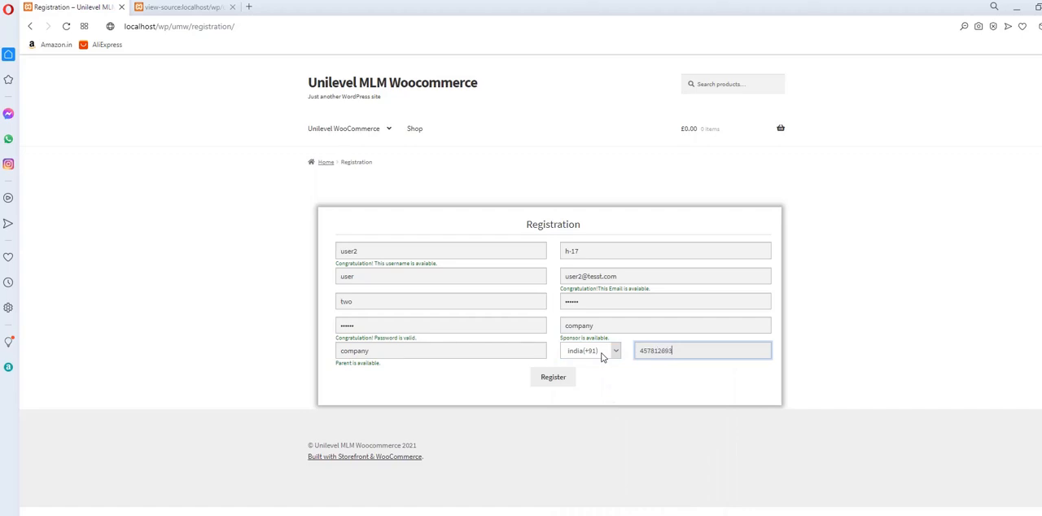
left_click(637, 364)
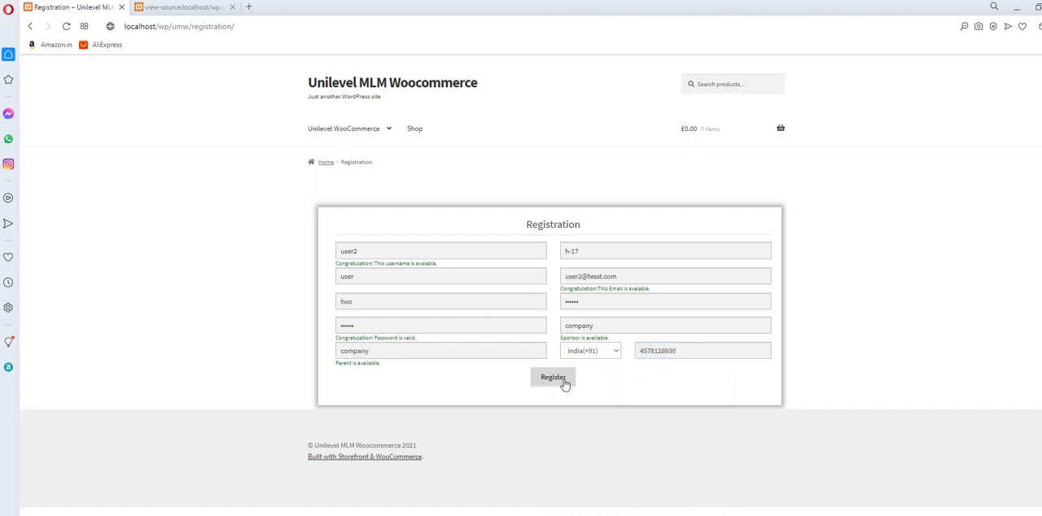
left_click(553, 378)
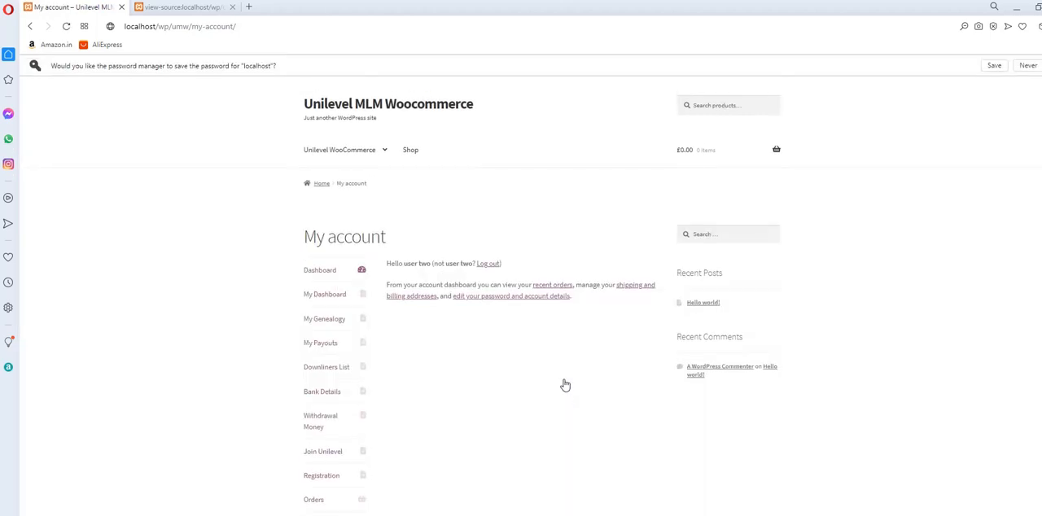
Add Product 1 and PRODUCT 2 from the shop to the cart and view the cart.
left_click(410, 150)
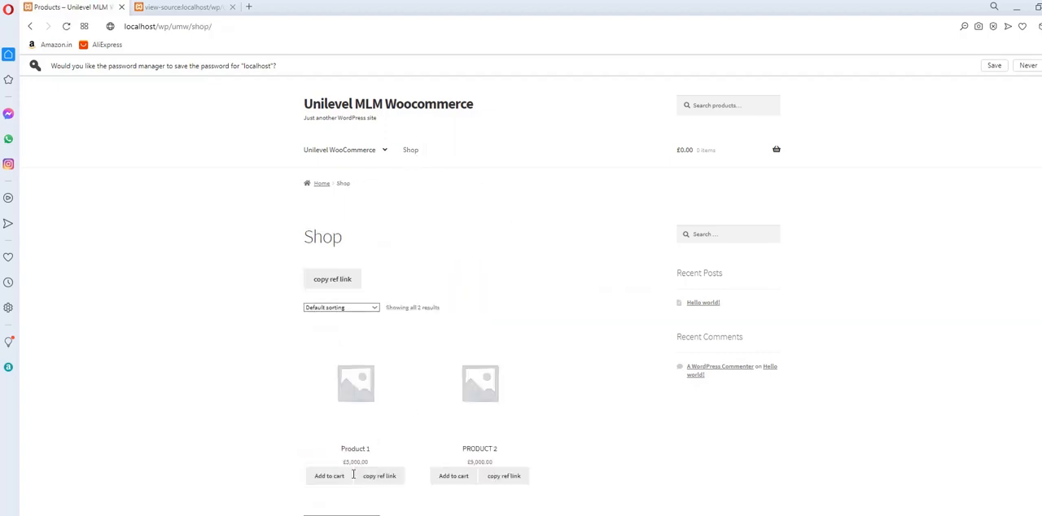
left_click(339, 478)
scroll(533, 375, "down", 1)
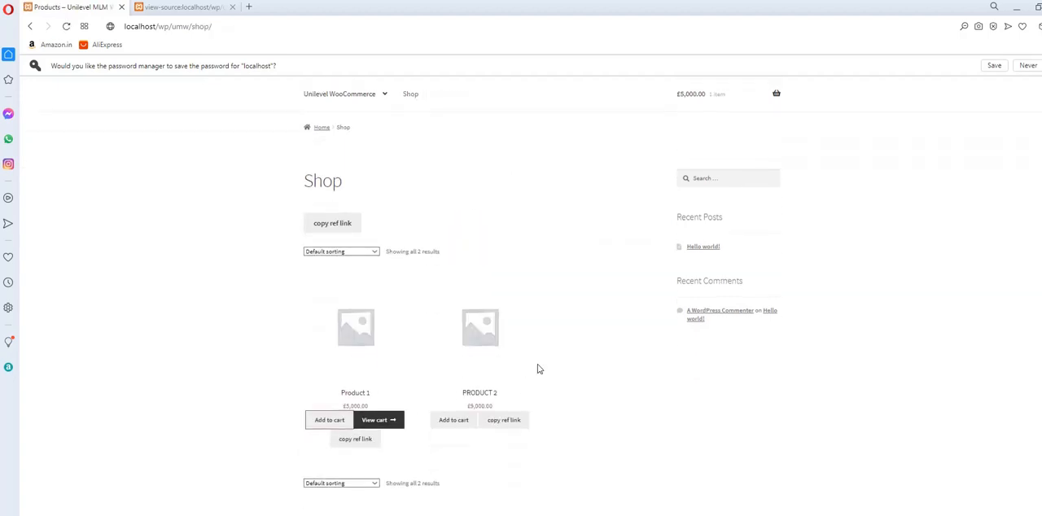
left_click(452, 425)
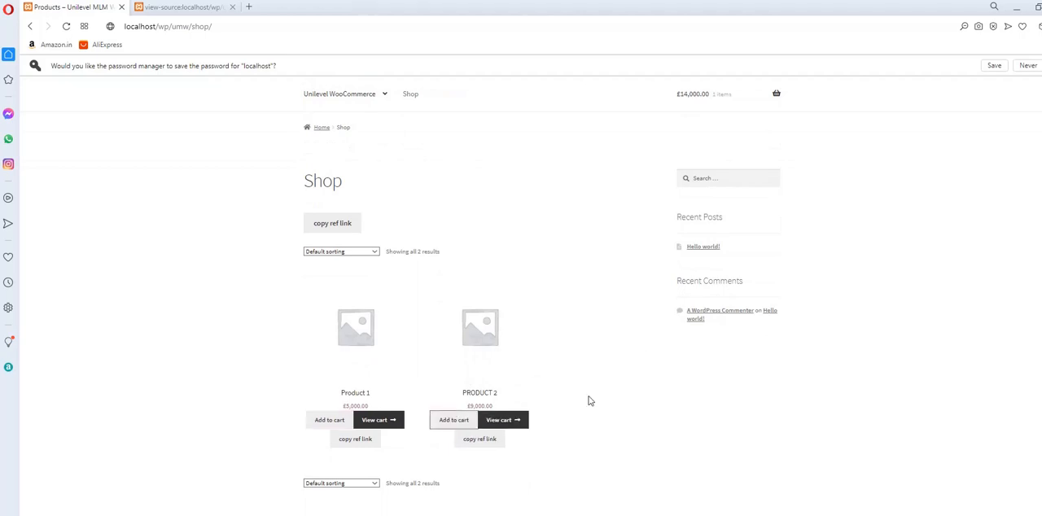
left_click(525, 417)
scroll(617, 330, "down", 2)
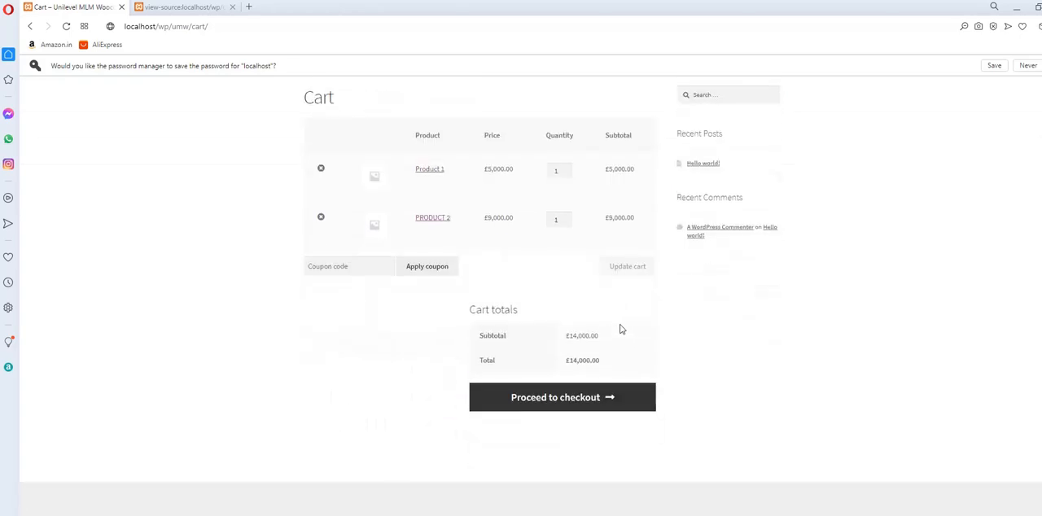
Proceed to checkout, fill in the billing town and postal code, and place the cash-on-delivery order.
left_click(603, 397)
scroll(481, 274, "down", 3)
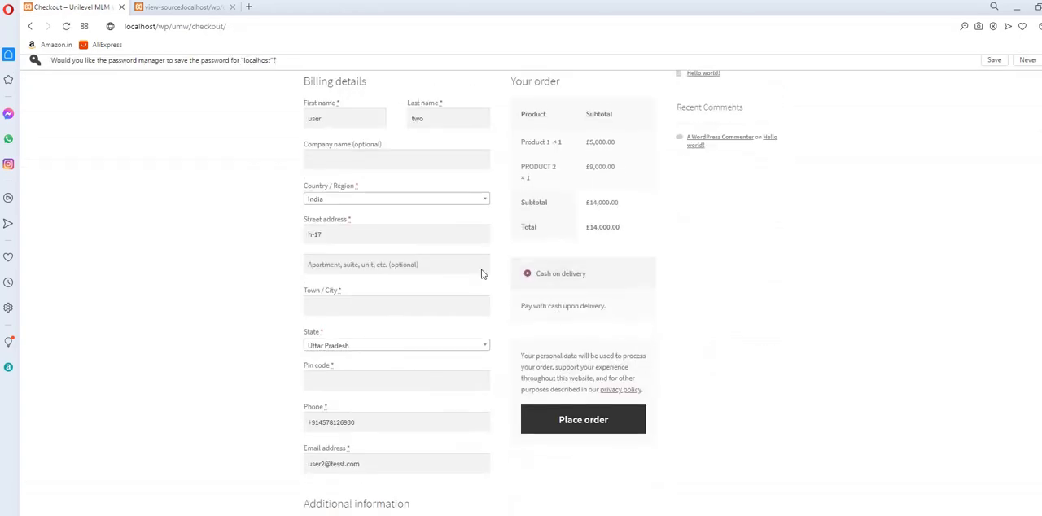
left_click(337, 144)
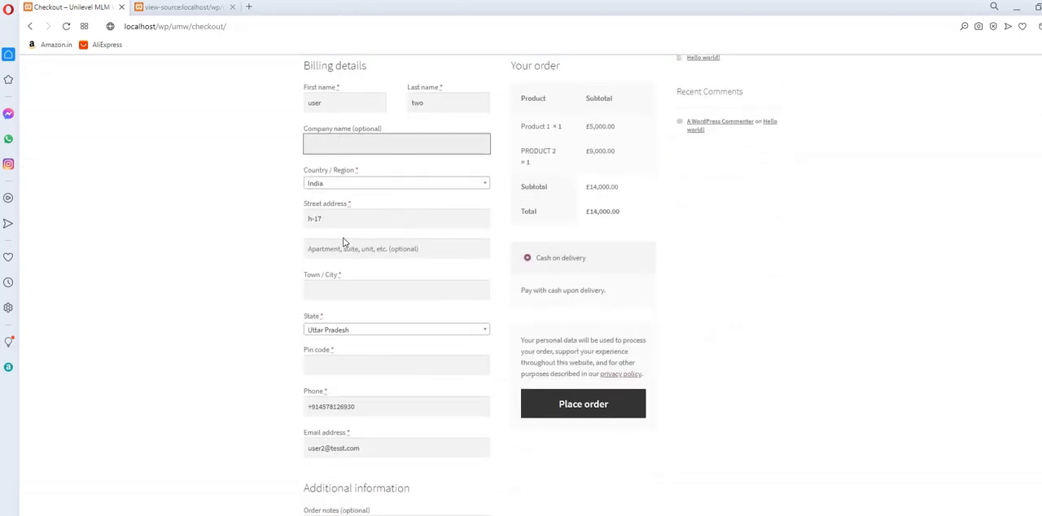
left_click(329, 293)
left_click(337, 318)
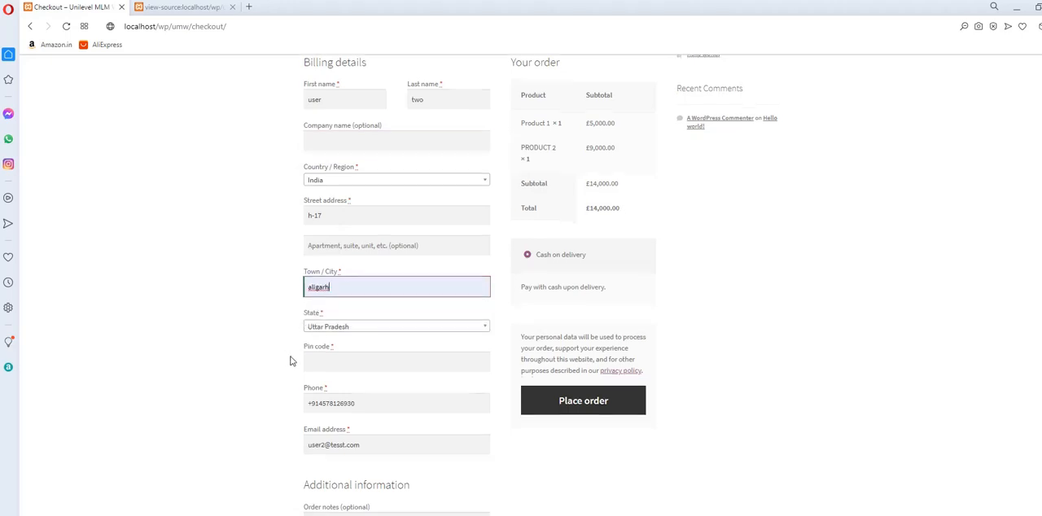
scroll(355, 247, "down", 2)
left_click(356, 248)
left_click(340, 282)
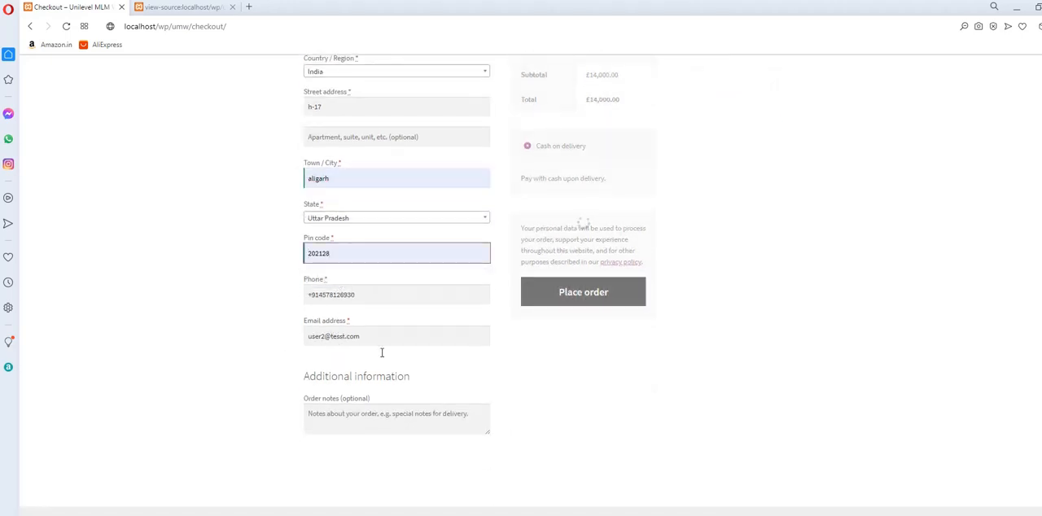
left_click(599, 293)
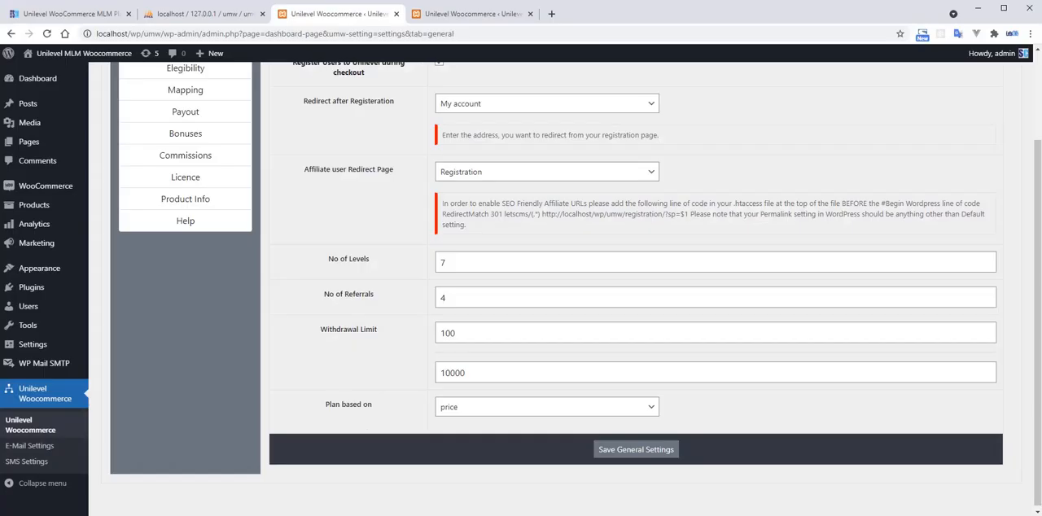
Switch to the WordPress admin site and open the WooCommerce orders list.
left_click(437, 16)
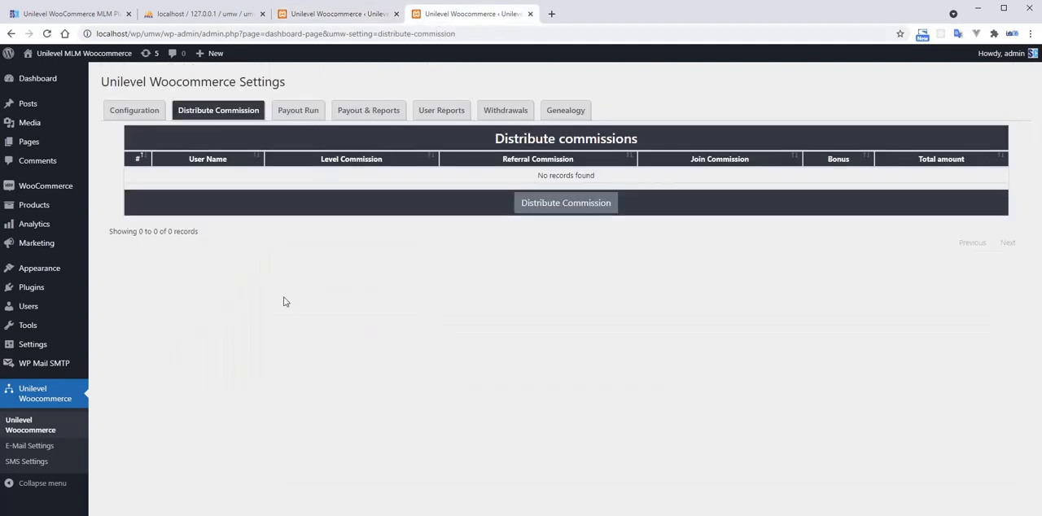
mouse_move(45, 187)
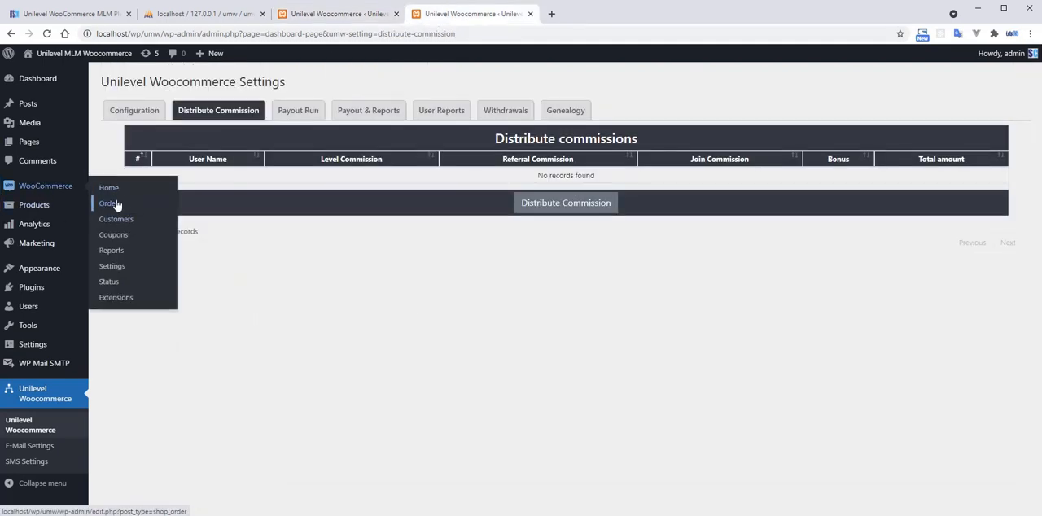
left_click(124, 207)
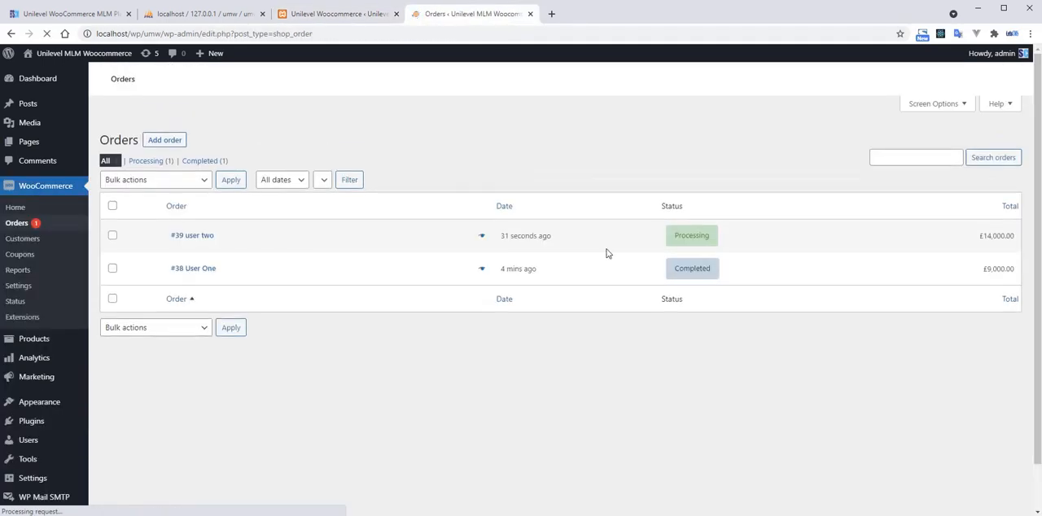
left_click(482, 245)
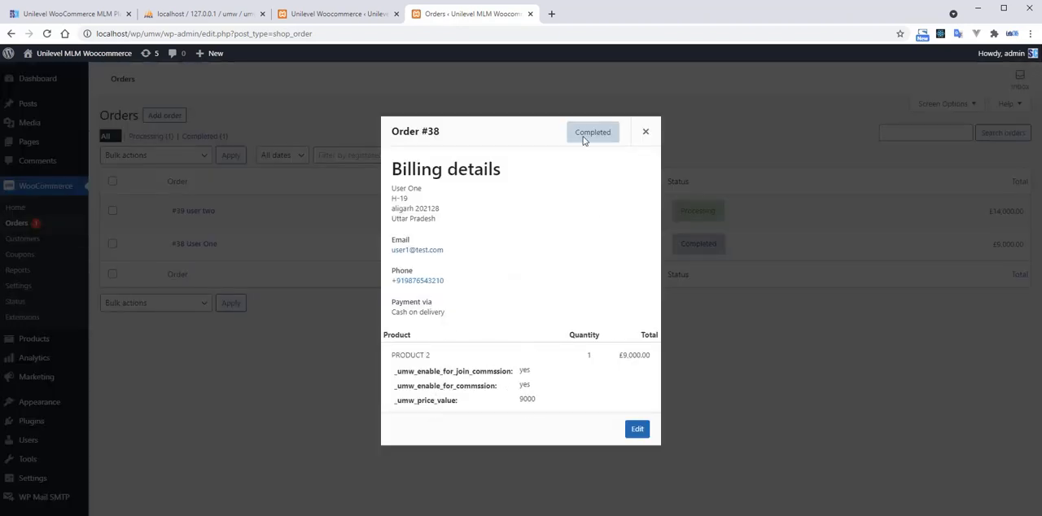
left_click(644, 132)
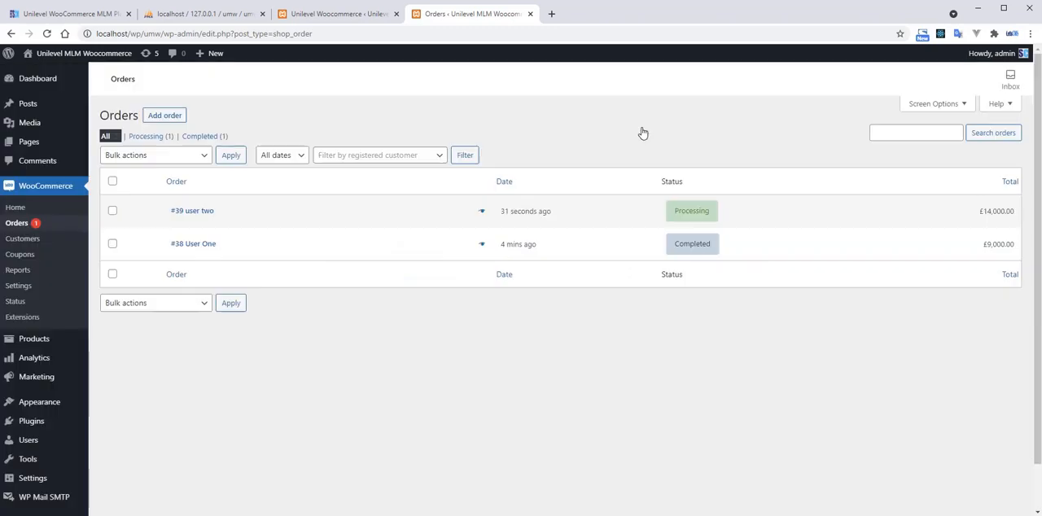
Open user2's processing order, set its status to Completed and update the order.
left_click(693, 214)
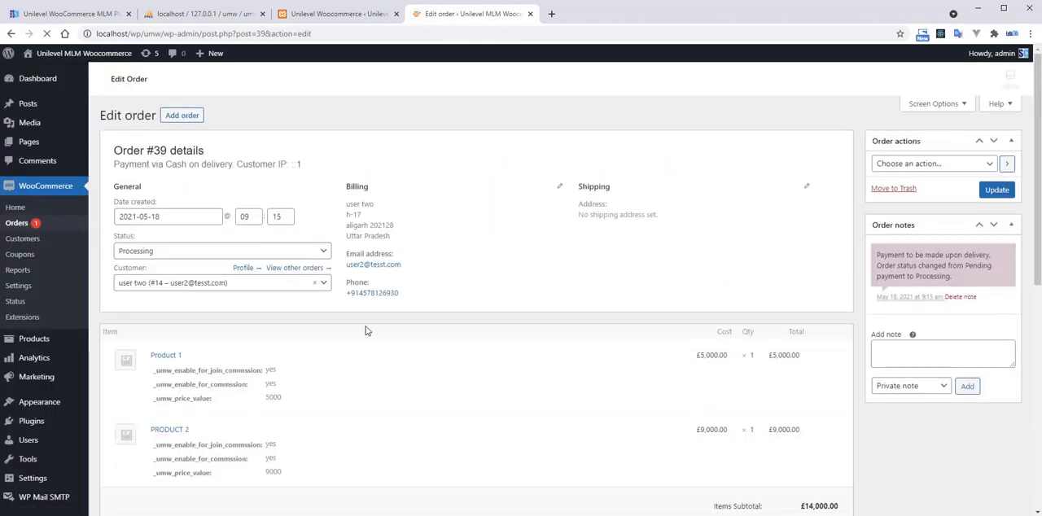
left_click(242, 251)
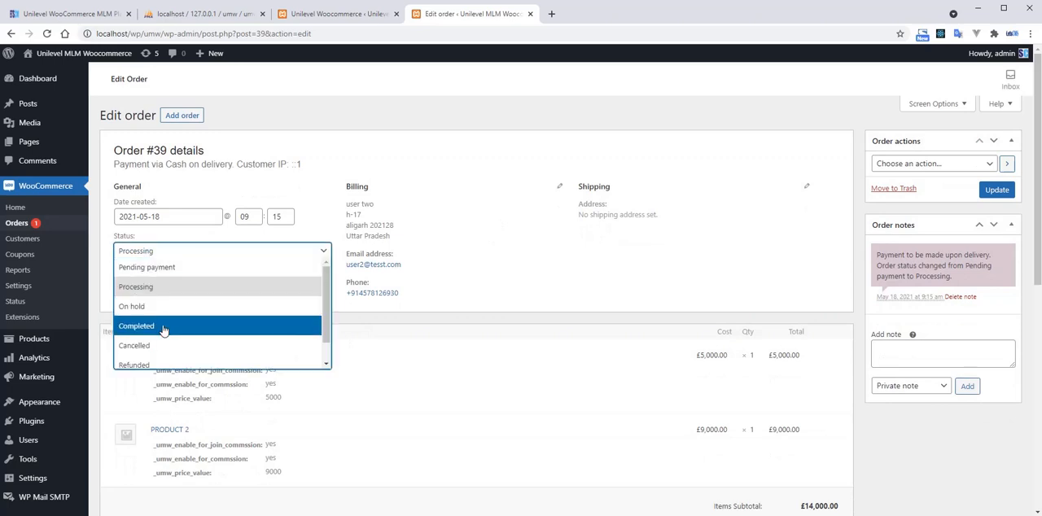
left_click(165, 324)
scroll(675, 314, "down", 1)
left_click(996, 133)
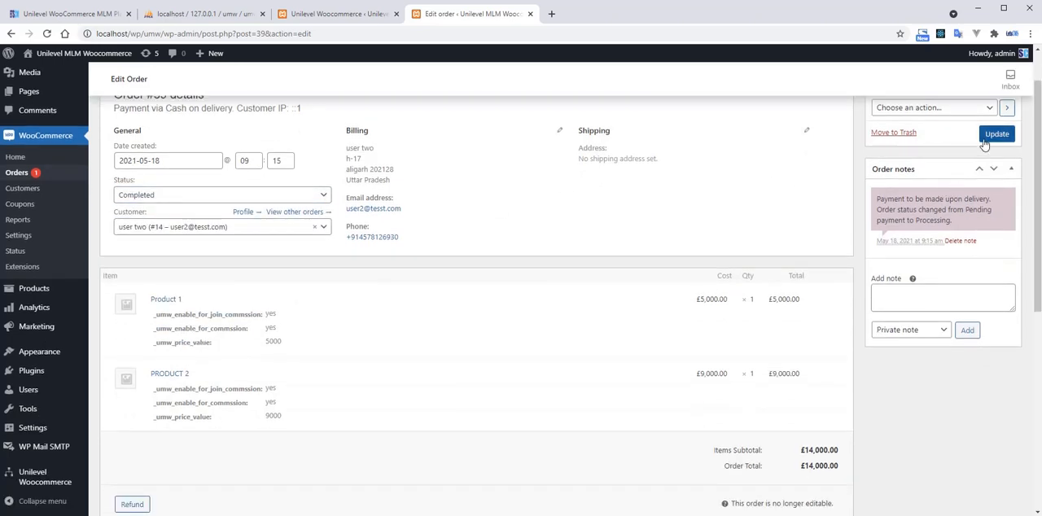
scroll(800, 288, "up", 1)
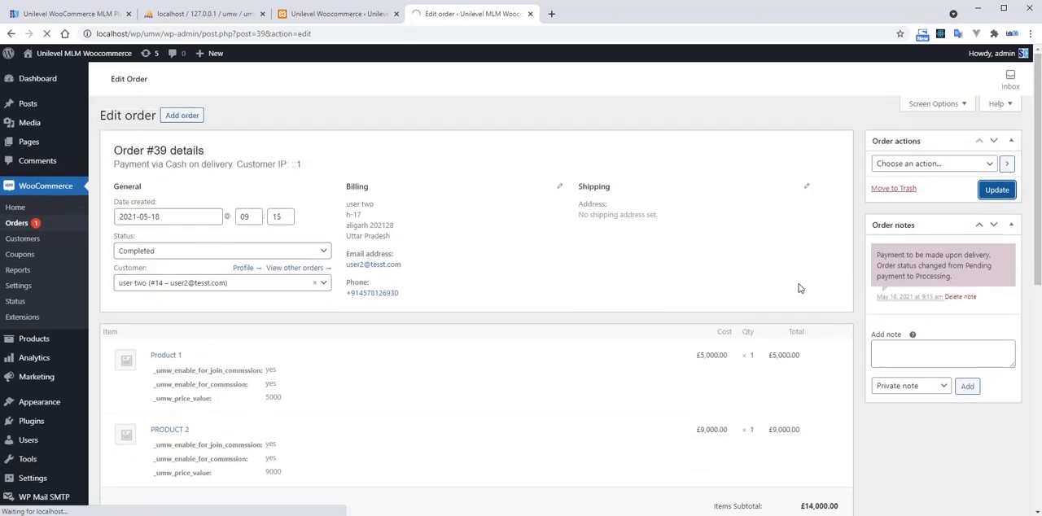
scroll(800, 288, "down", 5)
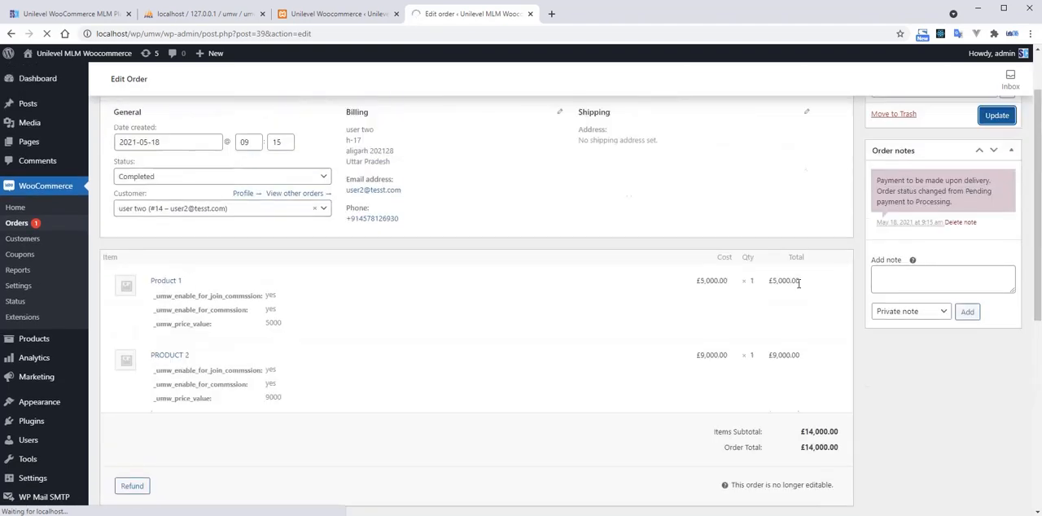
Open the User Reports in the Unilevel Woocommerce settings to check the members' payment status.
left_click(339, 22)
scroll(362, 250, "up", 3)
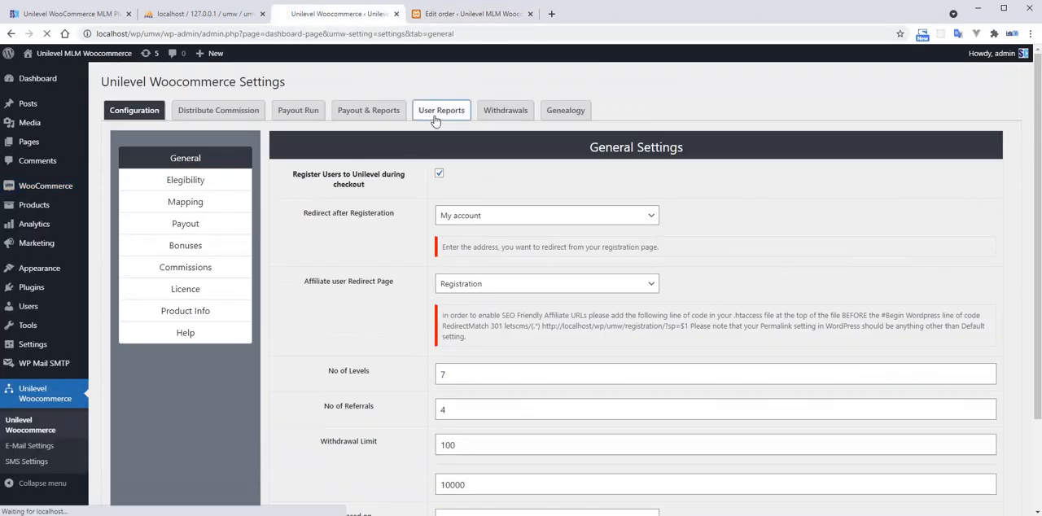
left_click(442, 110)
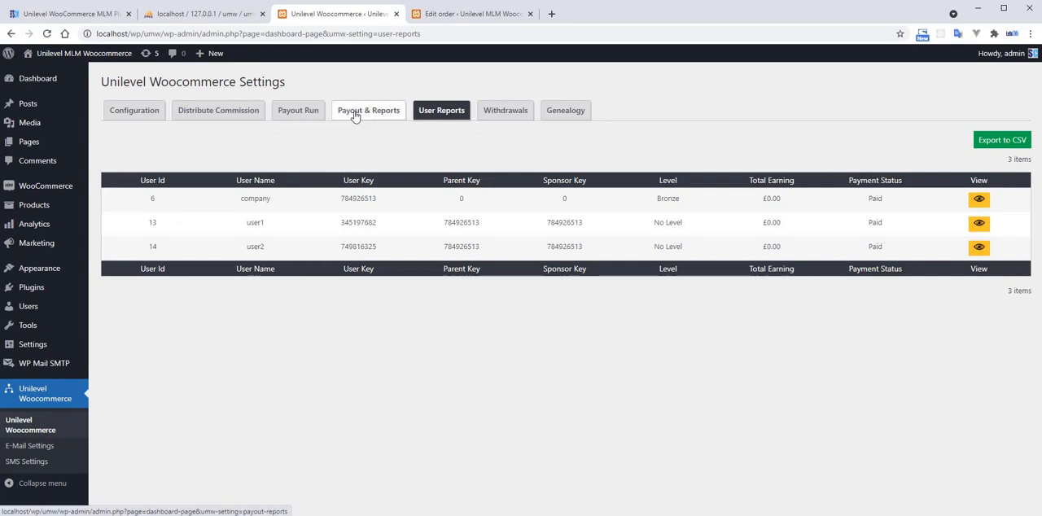
Open the Distribute Commission page and examine company's level and referral commissions from user1 and user2.
left_click(205, 114)
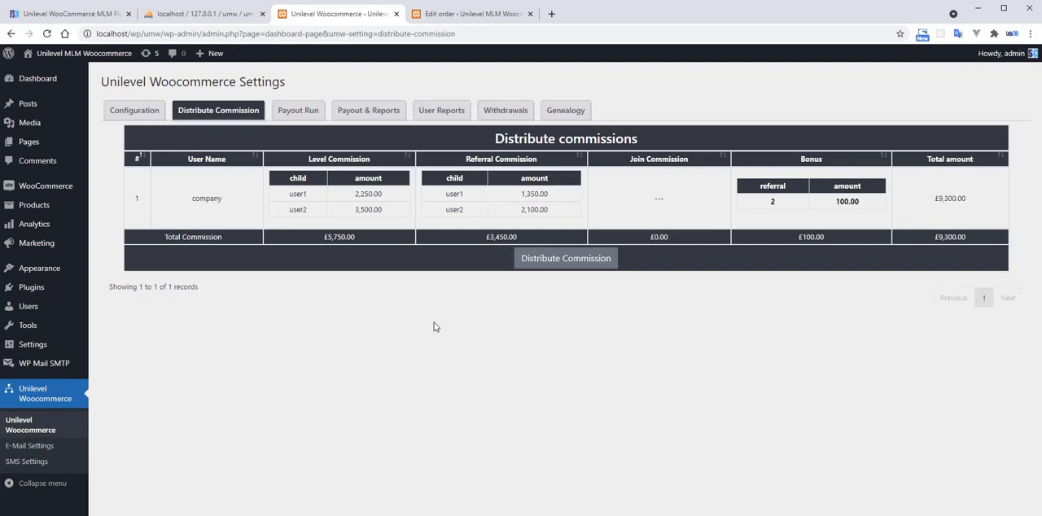
double_click(207, 198)
double_click(299, 195)
left_click_drag(354, 196, 386, 194)
double_click(359, 199)
double_click(372, 210)
double_click(454, 193)
left_click(516, 198)
double_click(526, 194)
left_click(508, 164)
Open the payout settings of Unilevel Woocommerce beside the commission page and examine the commission rates, service charges and TDS deductions.
left_click(466, 14)
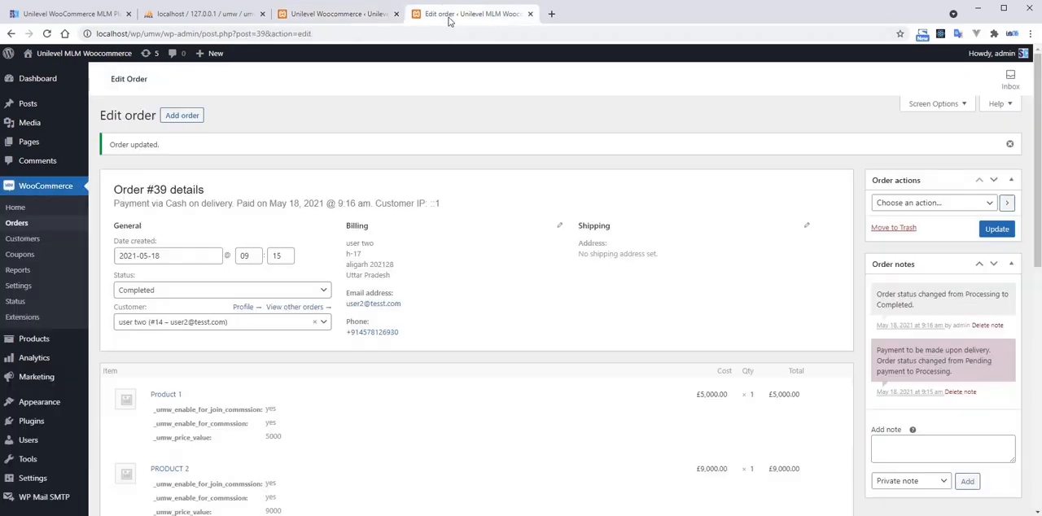
scroll(58, 458, "down", 4)
mouse_move(61, 461)
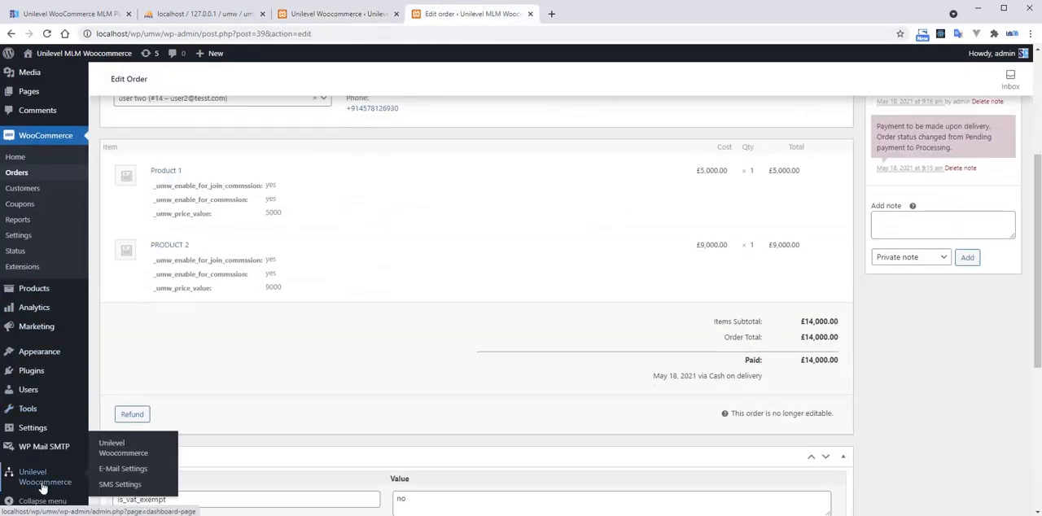
left_click(106, 450)
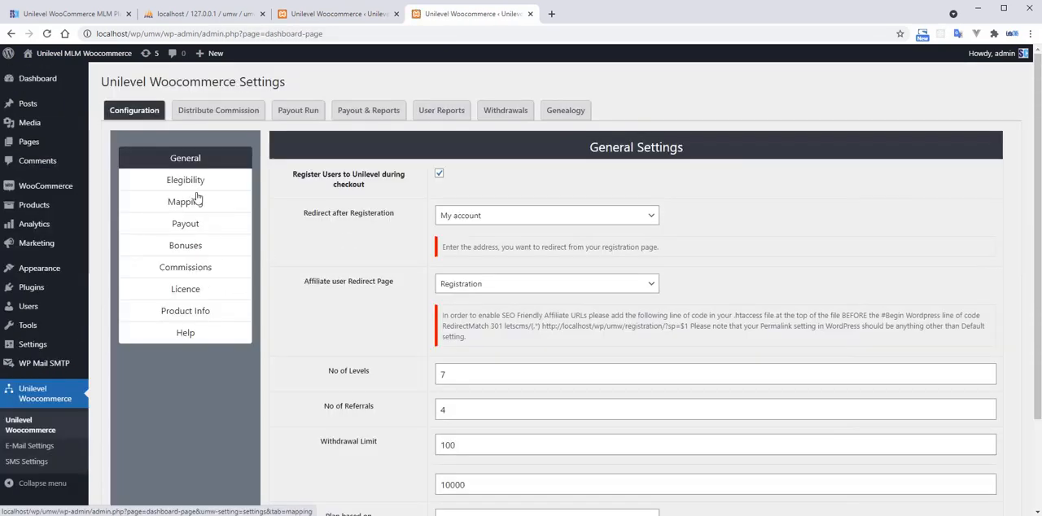
left_click(213, 230)
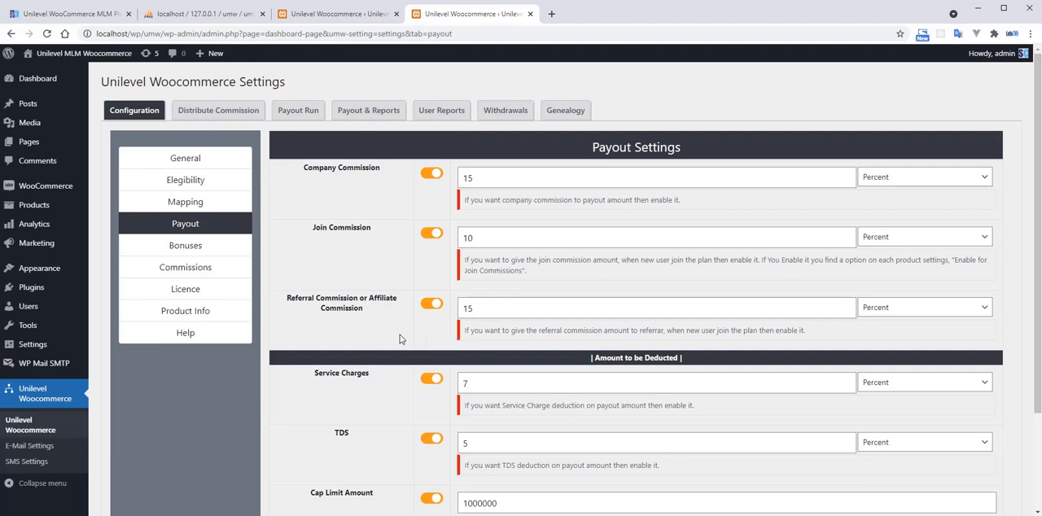
triple_click(354, 377)
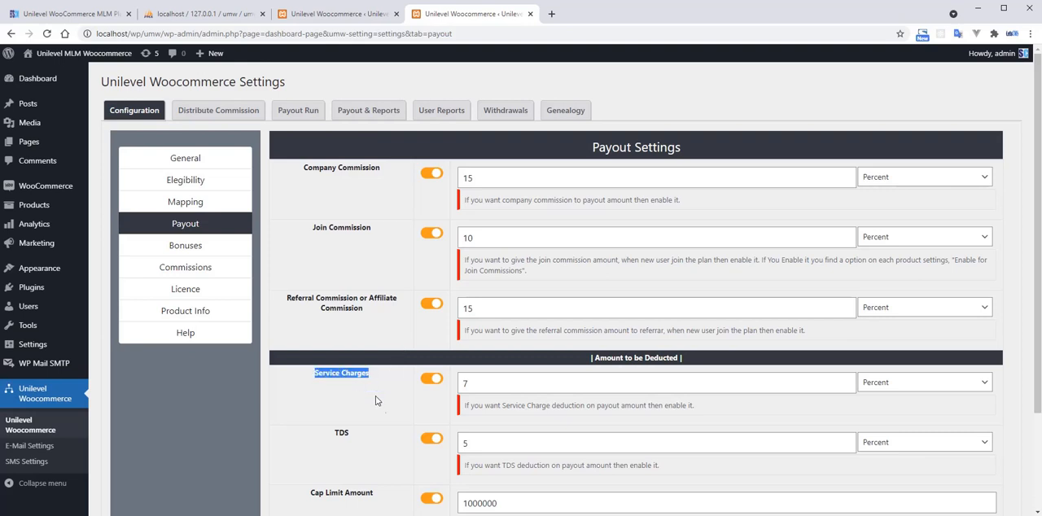
left_click(357, 447)
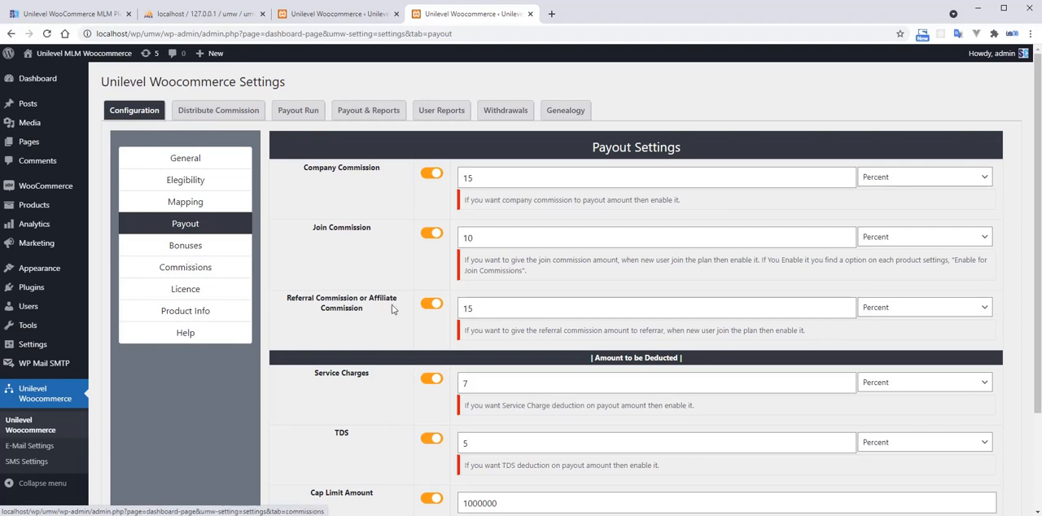
Open the Commissions and Bonuses settings in separate browser tabs and check the Bronze level's commission amount.
right_click(189, 273)
left_click(220, 275)
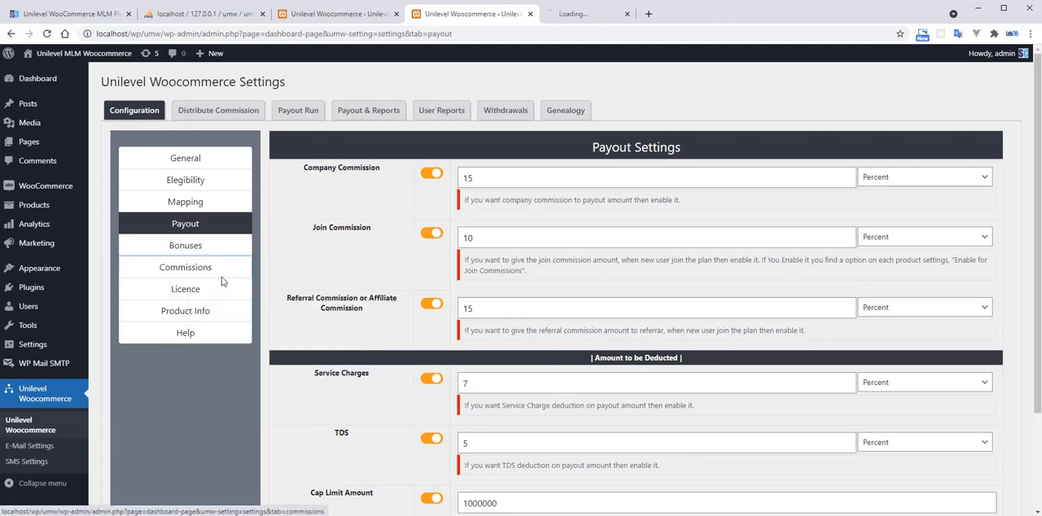
right_click(200, 248)
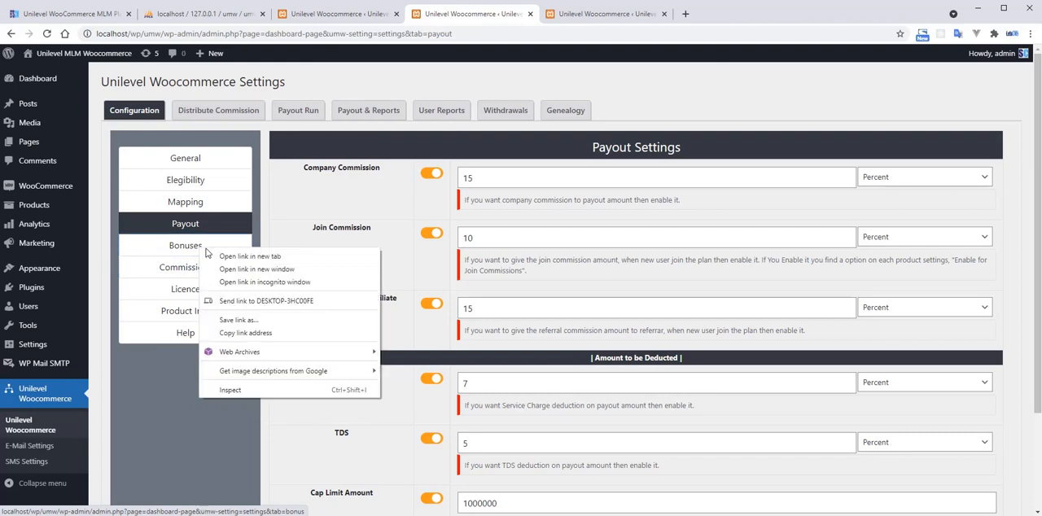
left_click(224, 255)
left_click(572, 14)
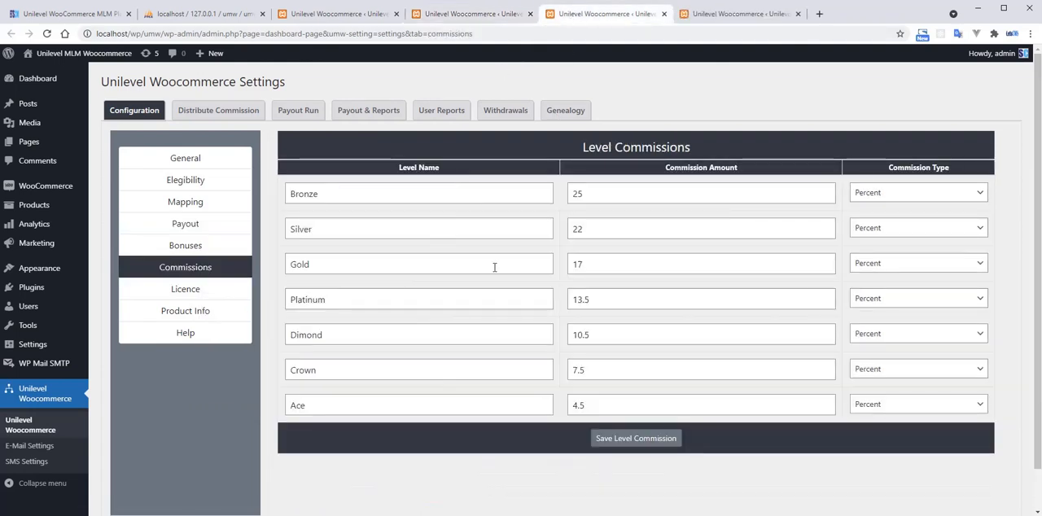
double_click(574, 193)
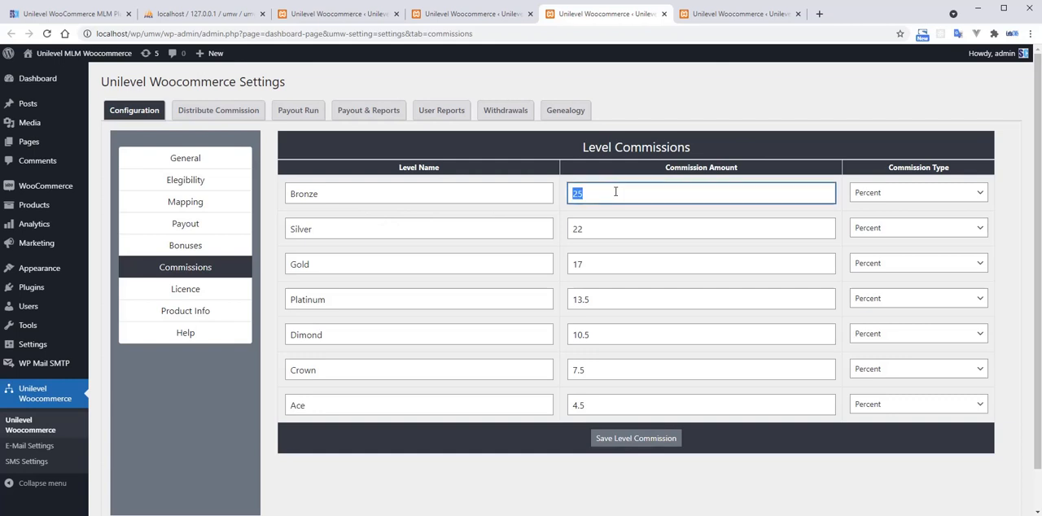
Examine the regular bonus payout amounts for 2 and 4 direct referrals.
left_click(687, 14)
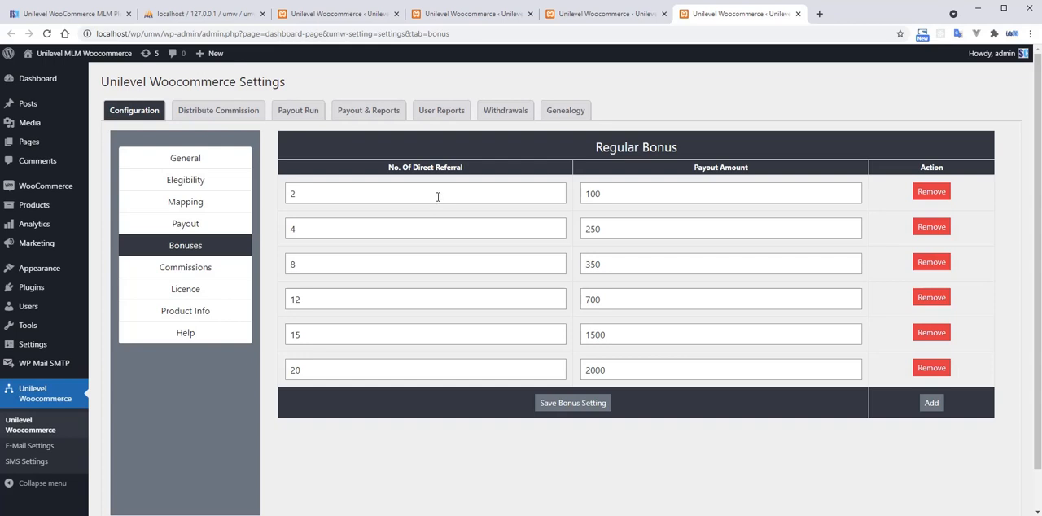
left_click(614, 195)
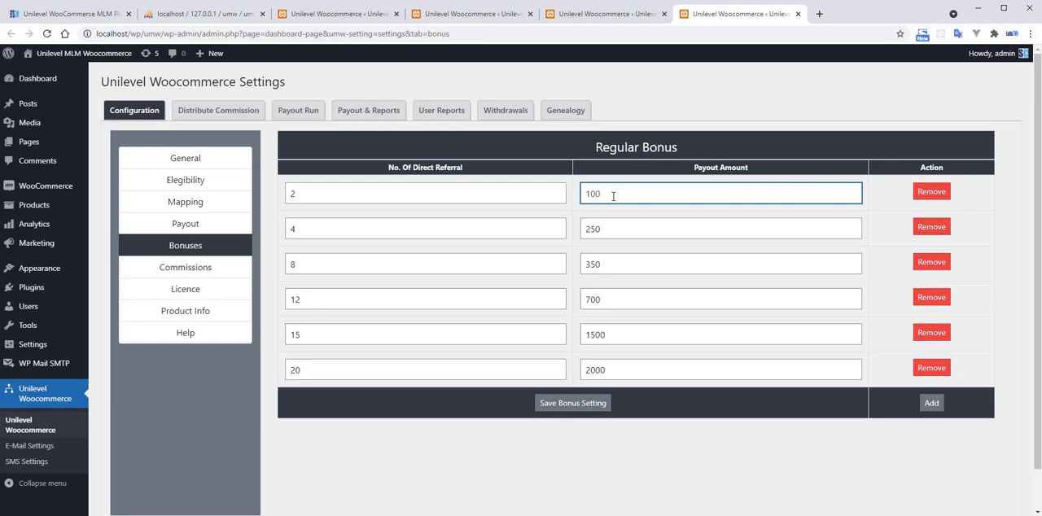
left_click(611, 228)
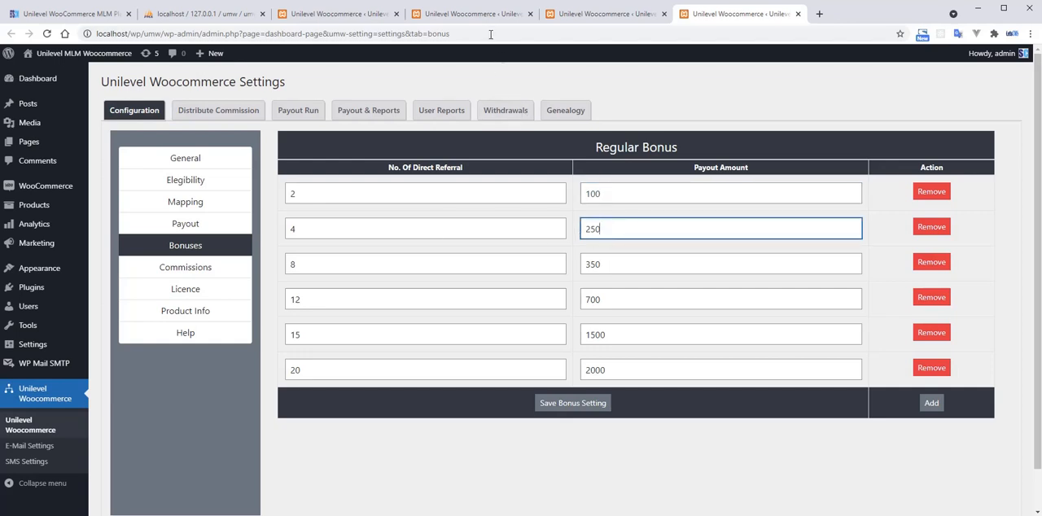
Return to the Distribute Commission page and launch the Calculator, placing it beside the commissions table.
left_click(473, 13)
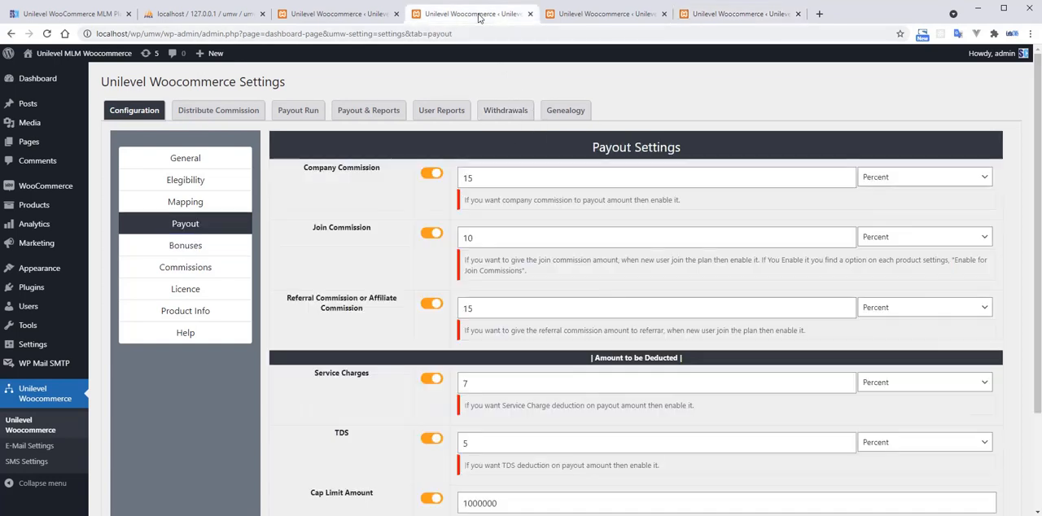
left_click(329, 13)
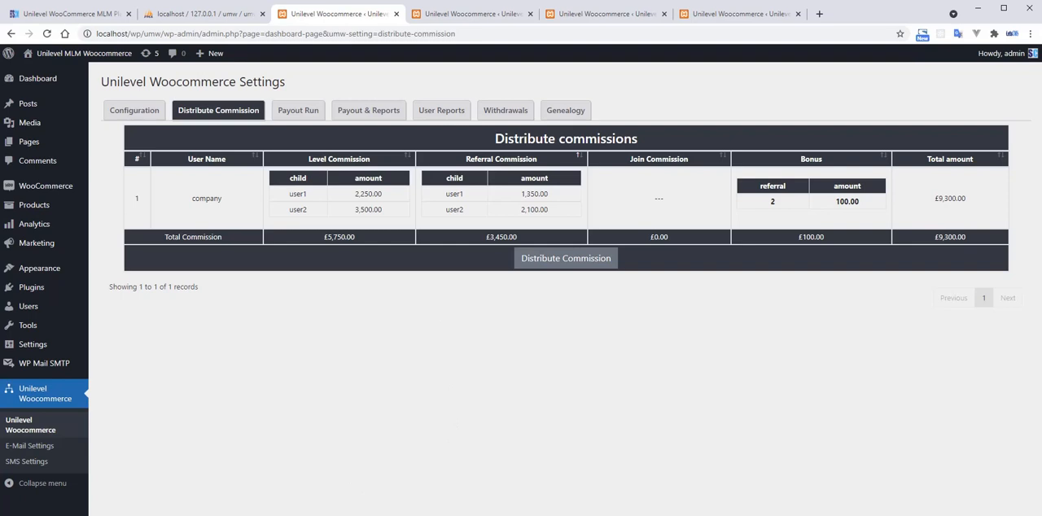
key("super")
type("cal")
key("Return")
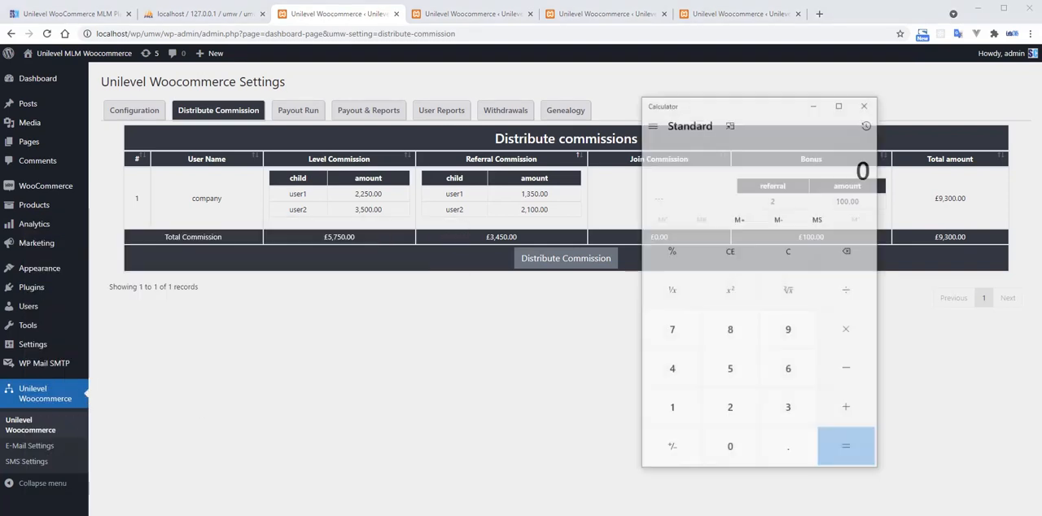
left_click_drag(768, 102, 918, 111)
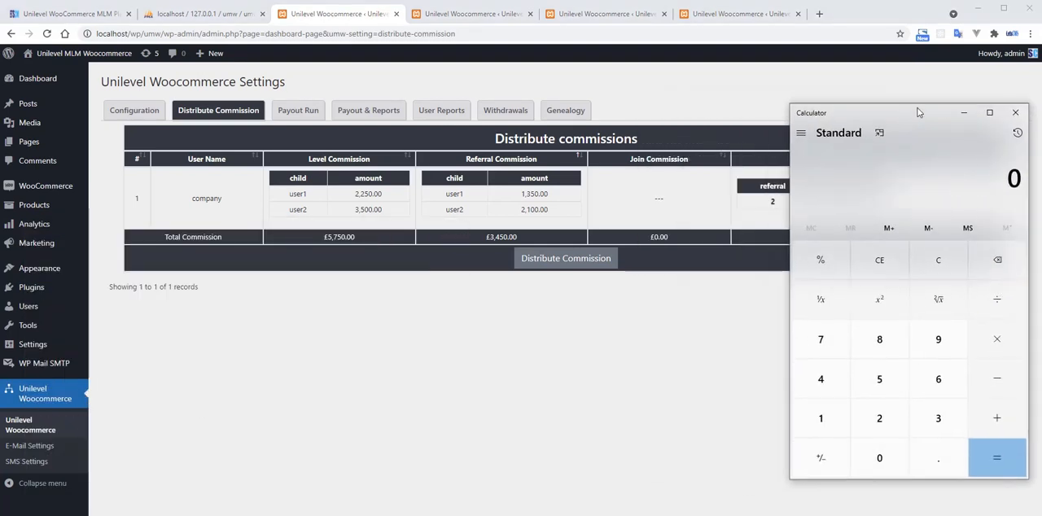
left_click(657, 61)
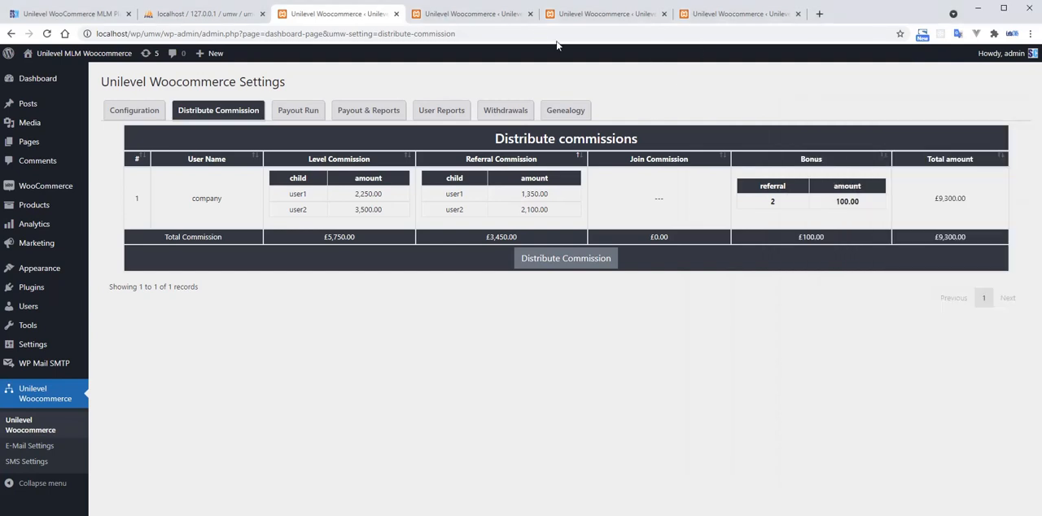
Open the WooCommerce orders list in a separate browser tab and review the members' order totals.
left_click(479, 15)
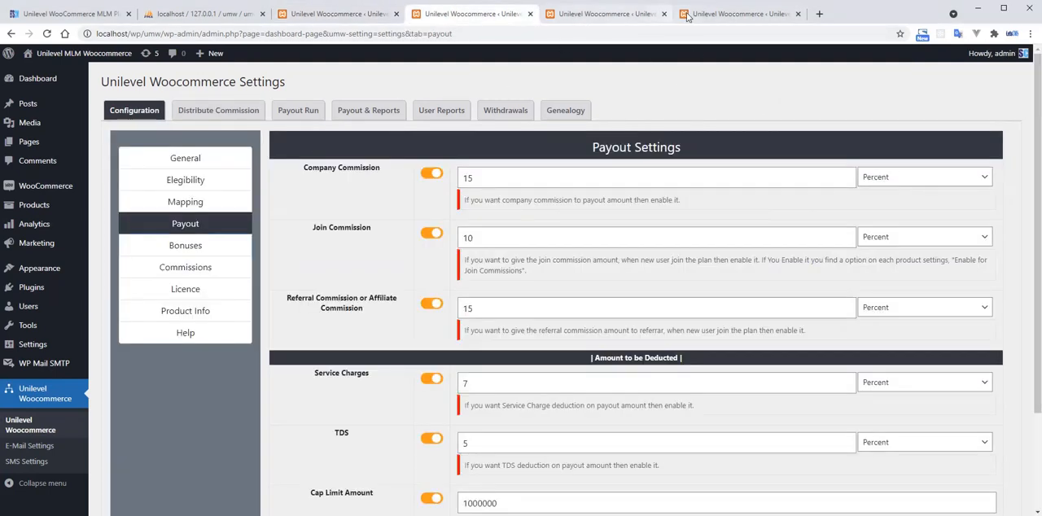
left_click(717, 14)
mouse_move(56, 192)
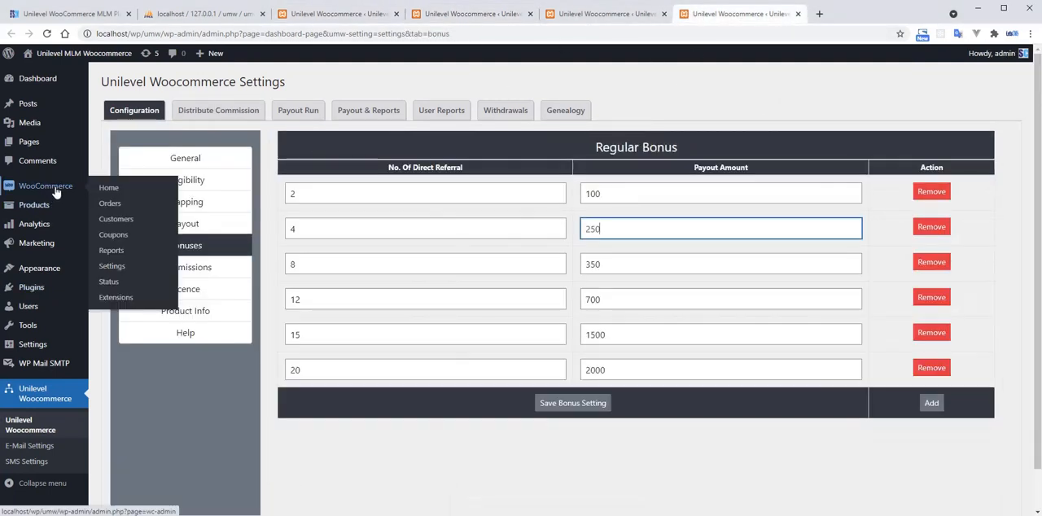
middle_click(135, 209)
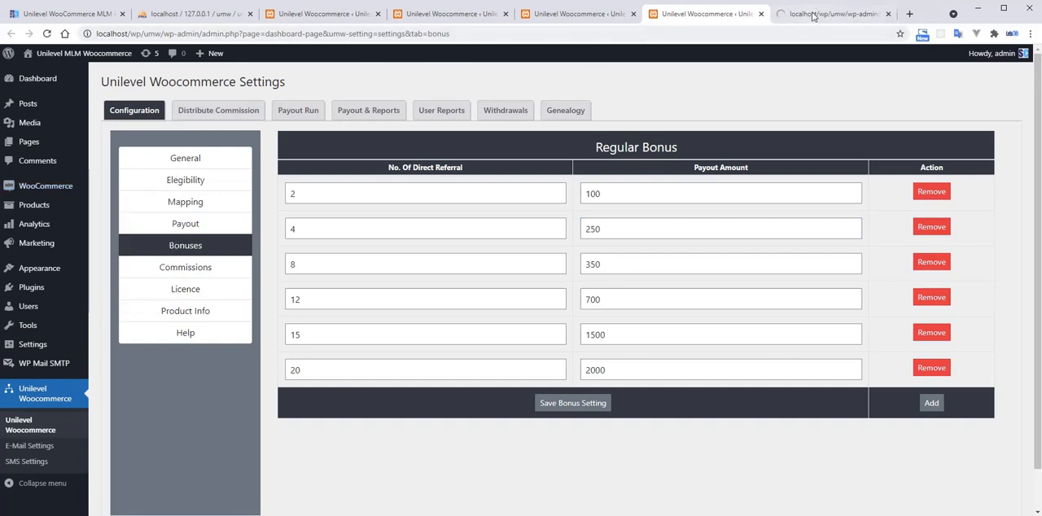
left_click(802, 14)
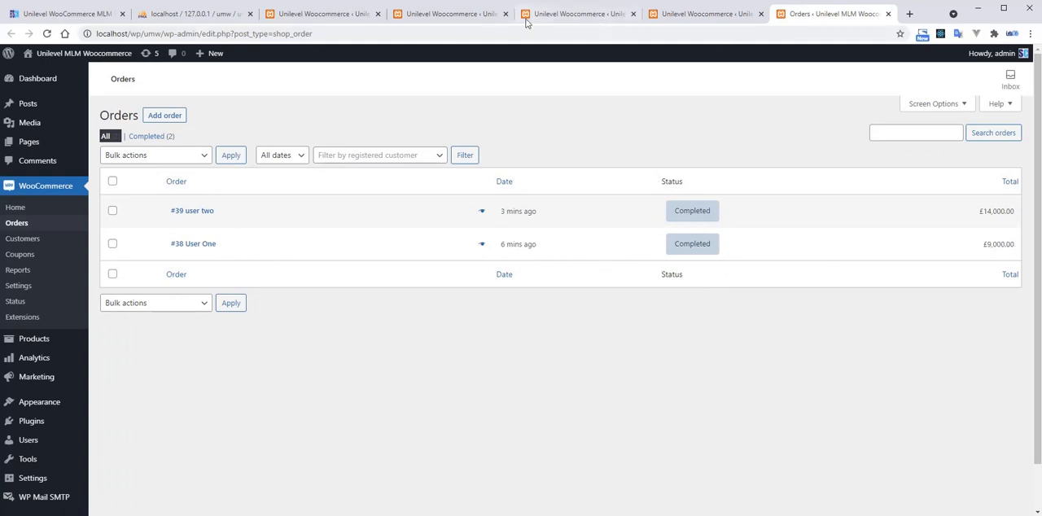
Compare the company's commissions on the Distribute Commission page with the payout, level commission and bonus settings and the order totals.
left_click(322, 13)
key("alt+Tab")
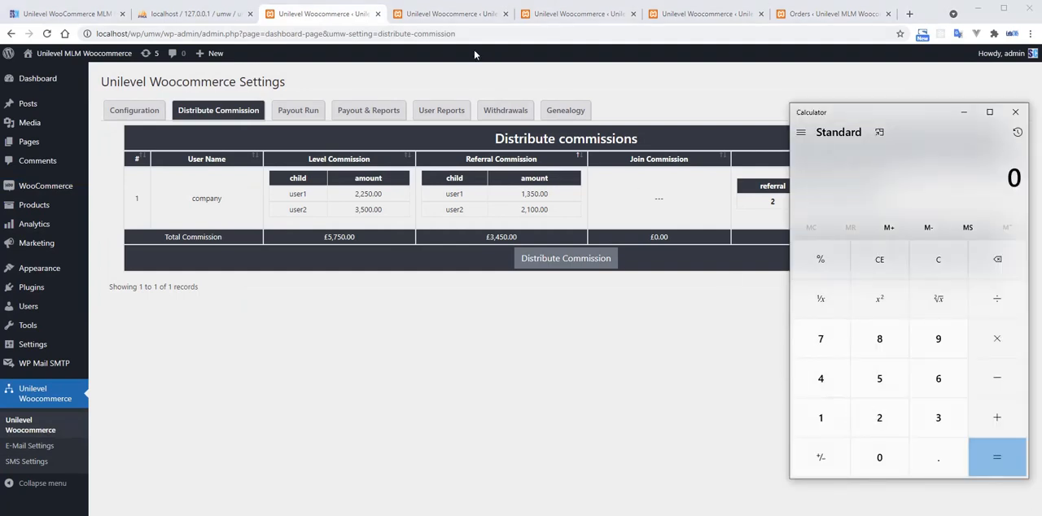
left_click(448, 14)
left_click(566, 14)
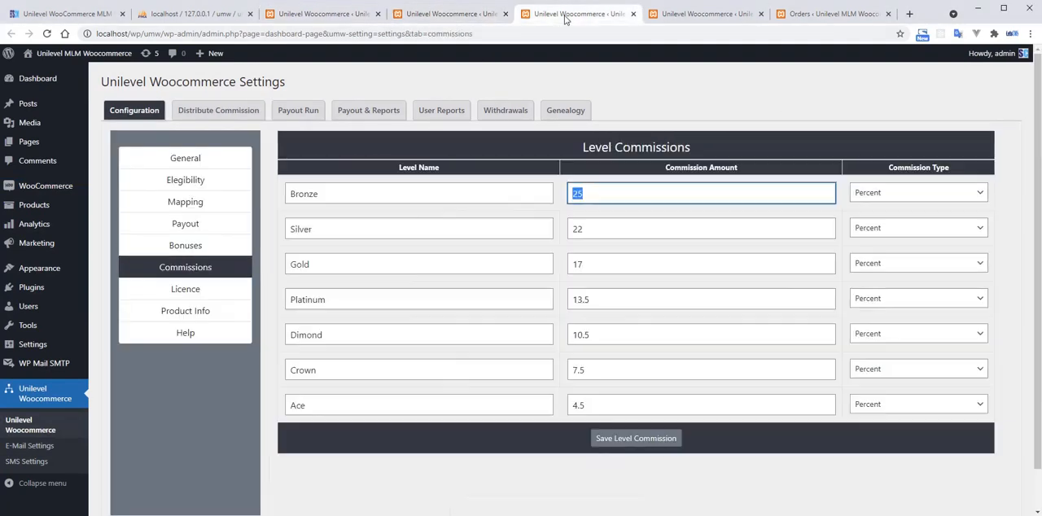
left_click(367, 15)
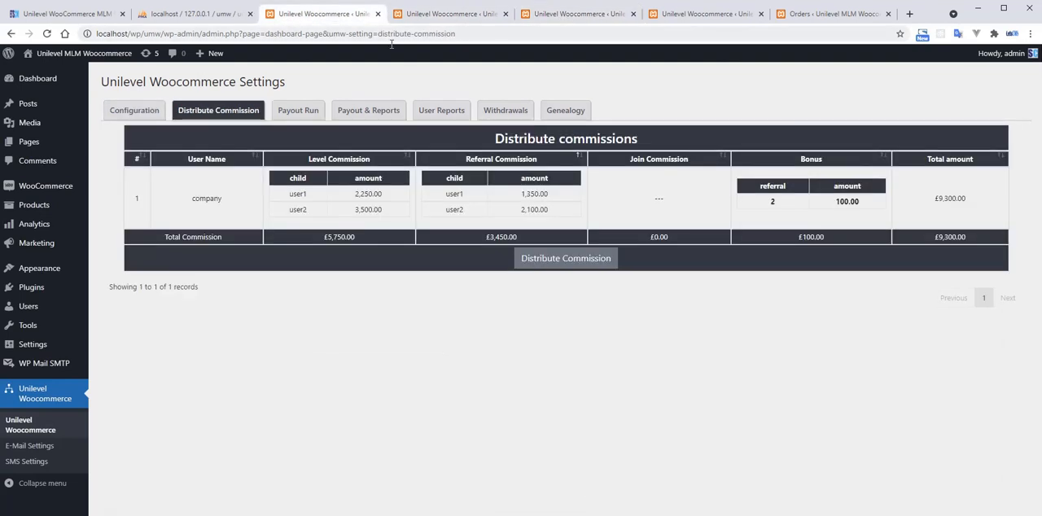
left_click(677, 17)
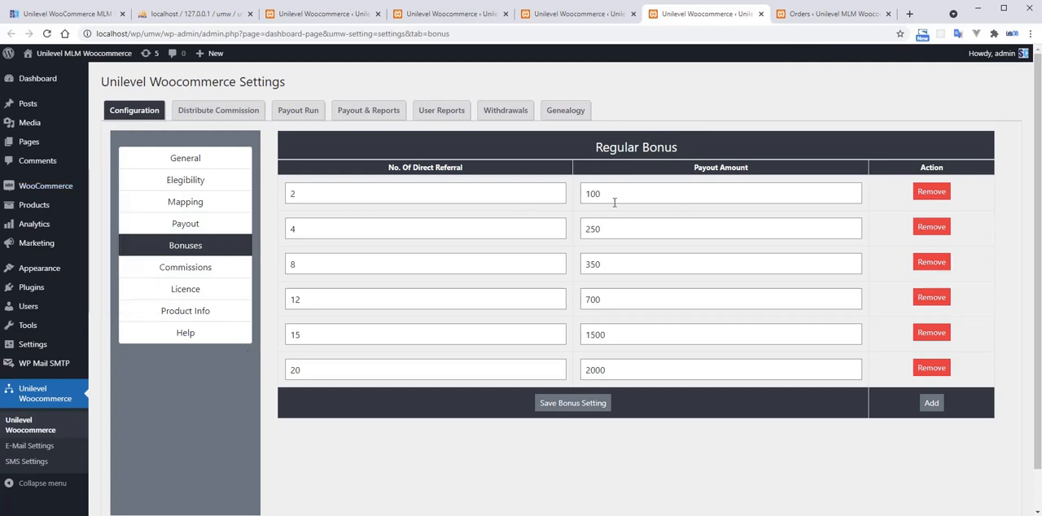
left_click(803, 16)
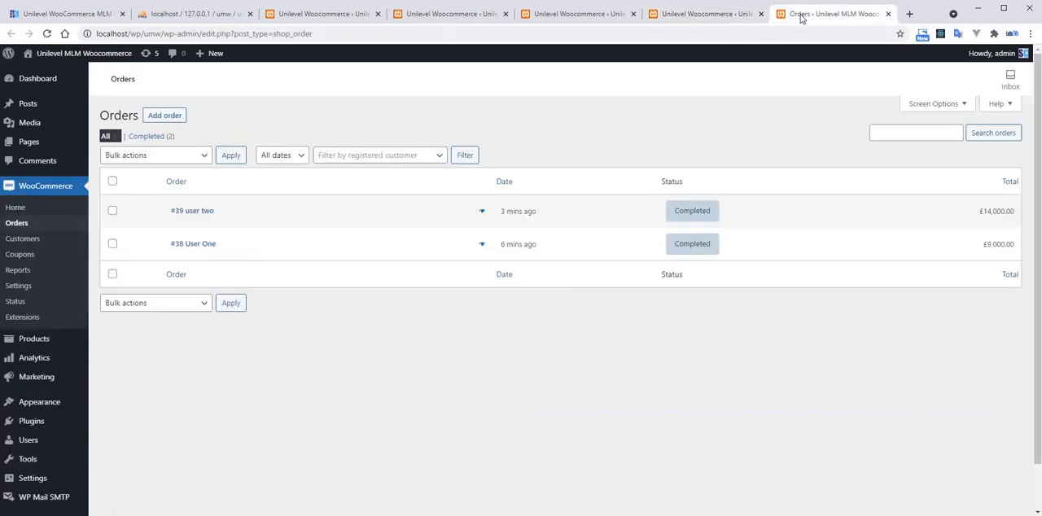
left_click(713, 14)
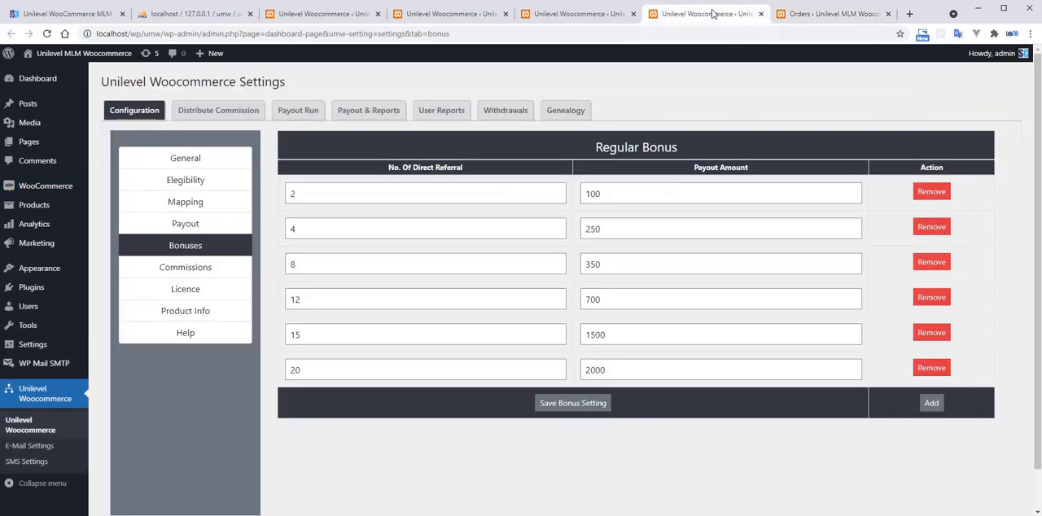
Replace the bonus settings view with the Level Commissions settings and check the Bronze level's percentage.
left_click(211, 268)
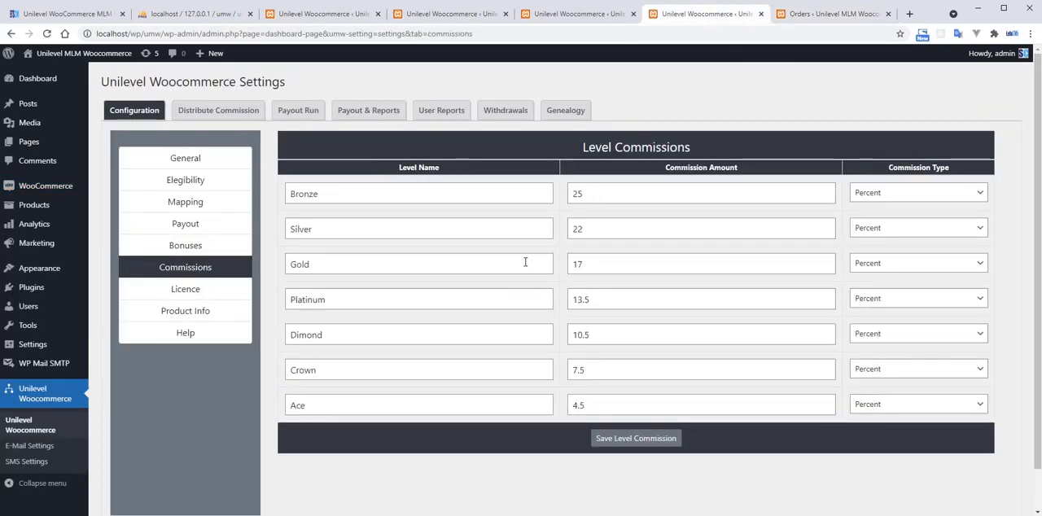
double_click(588, 194)
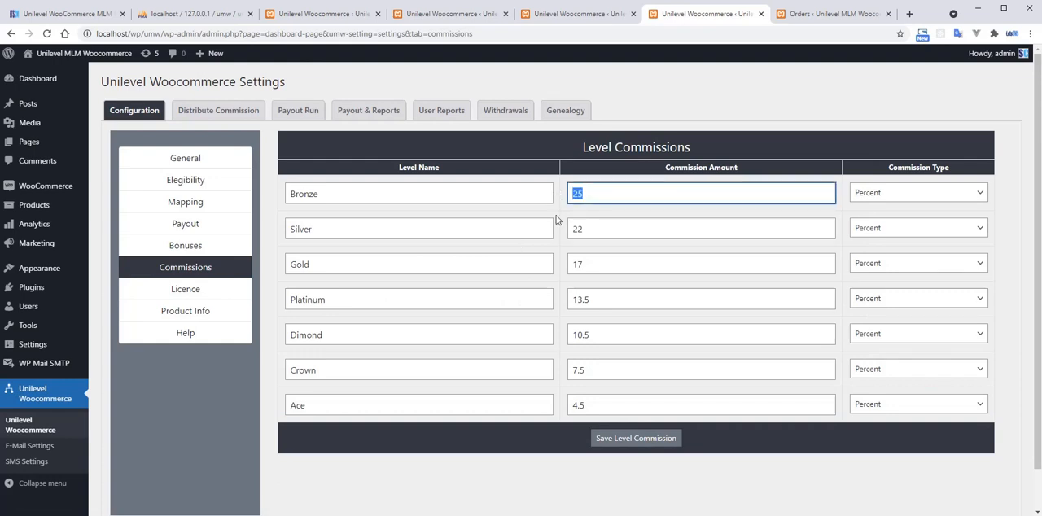
left_click(558, 214)
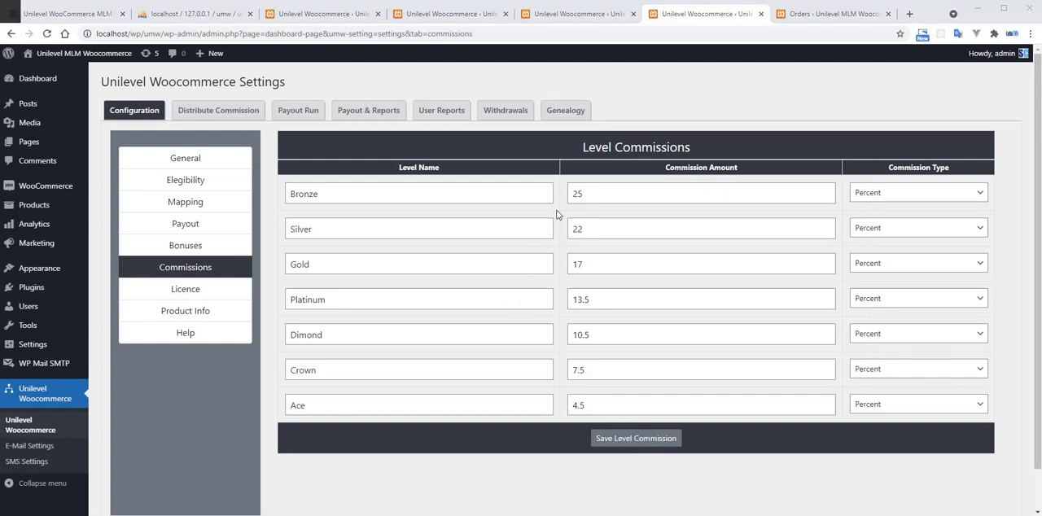
Return to the Distribute Commission page, passing the payout settings, to check the company's level commission from user1.
key("alt+Tab")
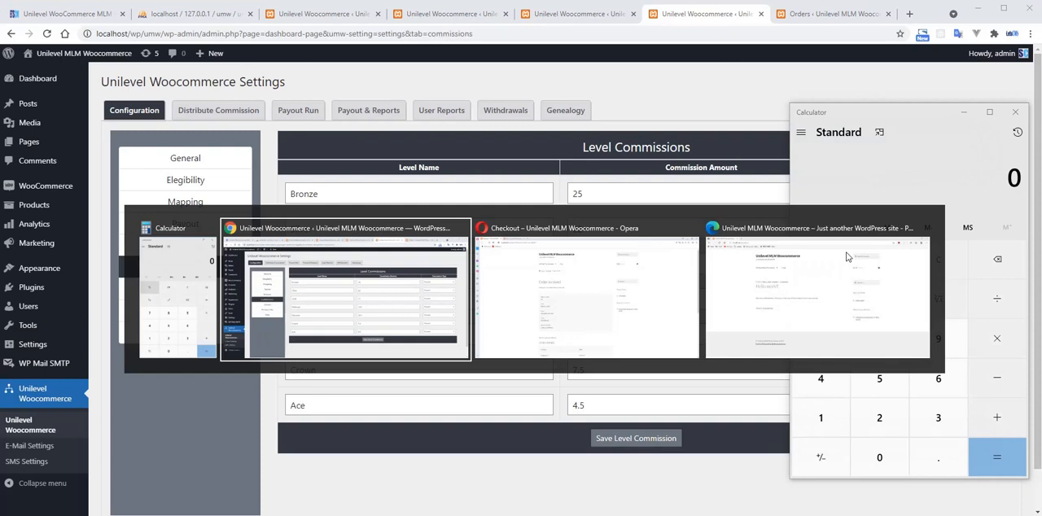
key("alt+Tab")
key("alt+Tab")
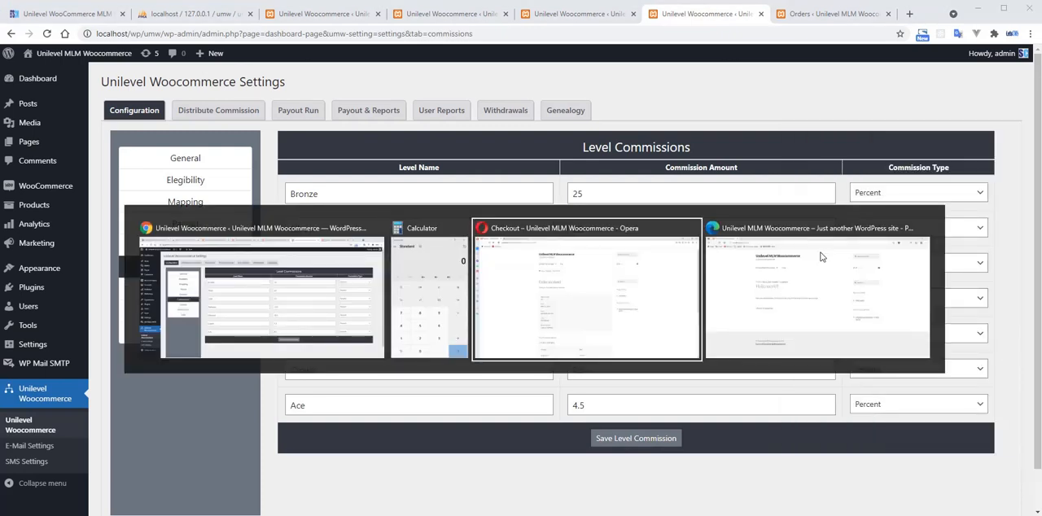
key("Escape")
left_click(407, 14)
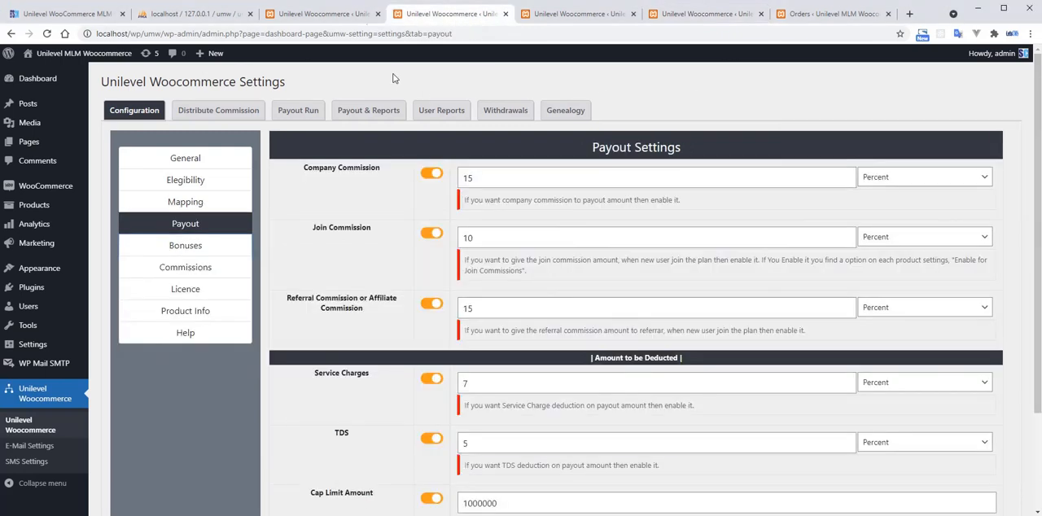
left_click(326, 14)
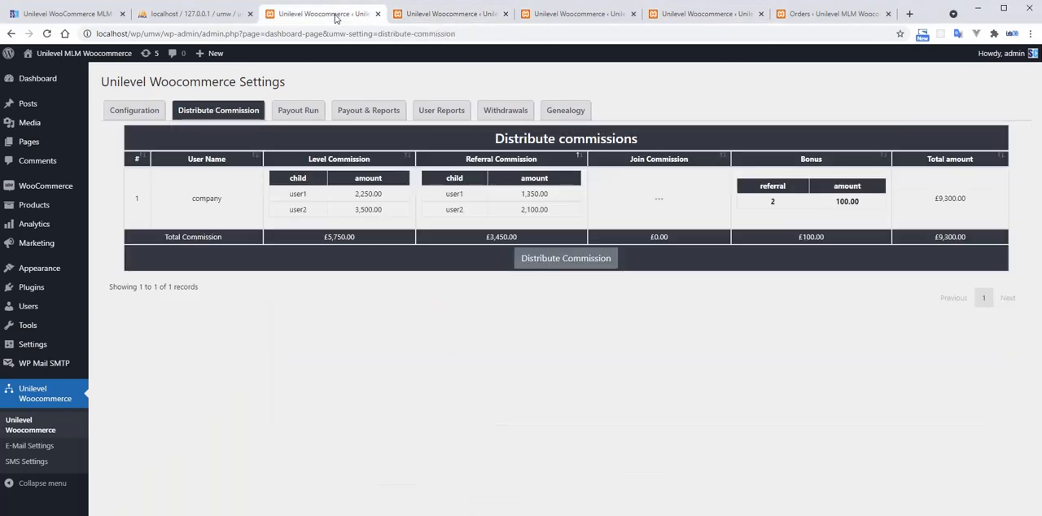
Switch to Calculator and multiply user1's level commission of 2250 by 4 to work back to the order total.
double_click(367, 196)
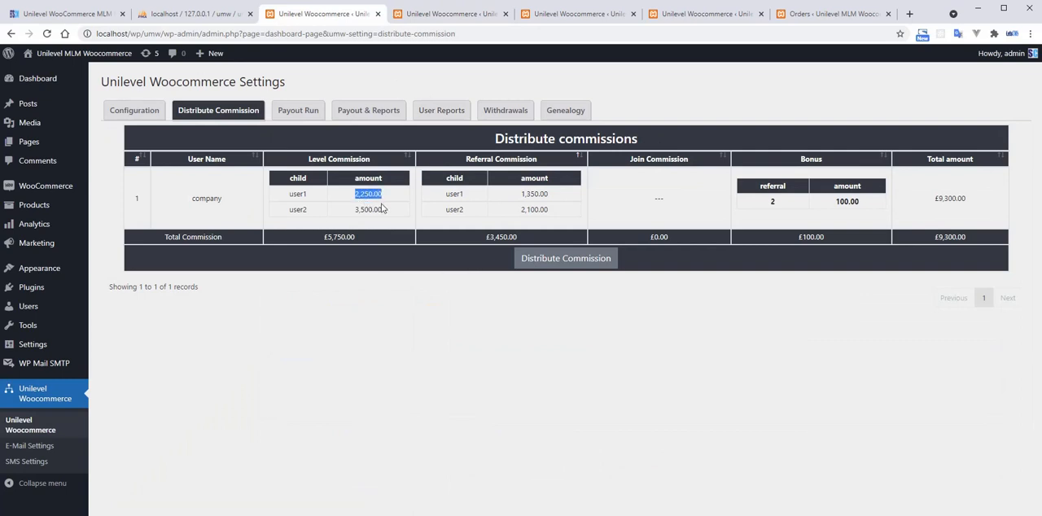
key("alt+Tab")
left_click(877, 419)
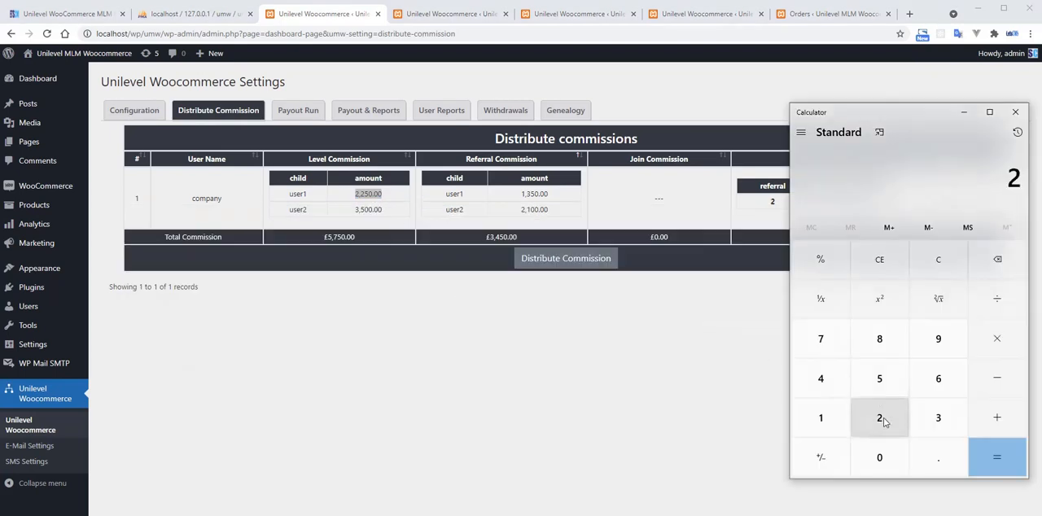
left_click(878, 420)
left_click(883, 390)
left_click(876, 456)
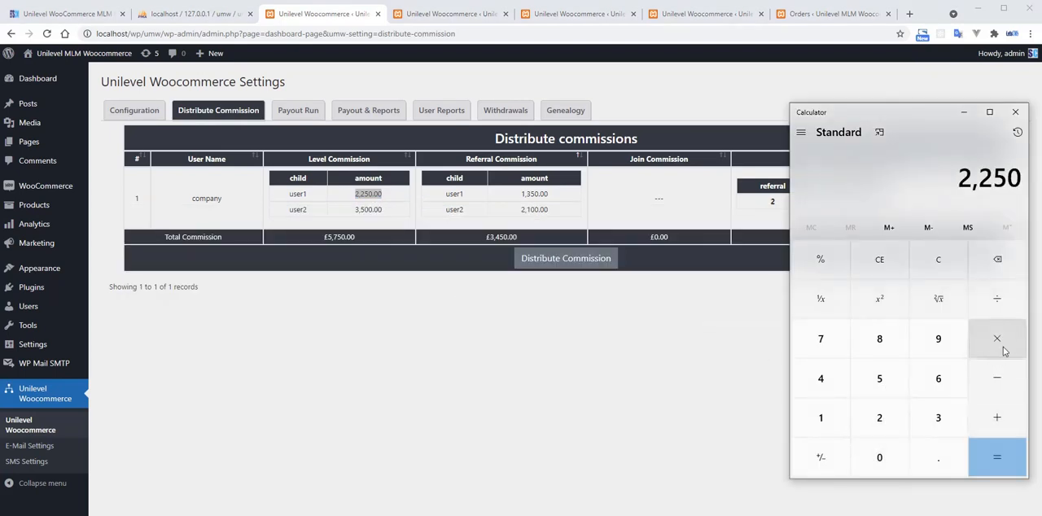
left_click(995, 341)
left_click(839, 376)
left_click(987, 454)
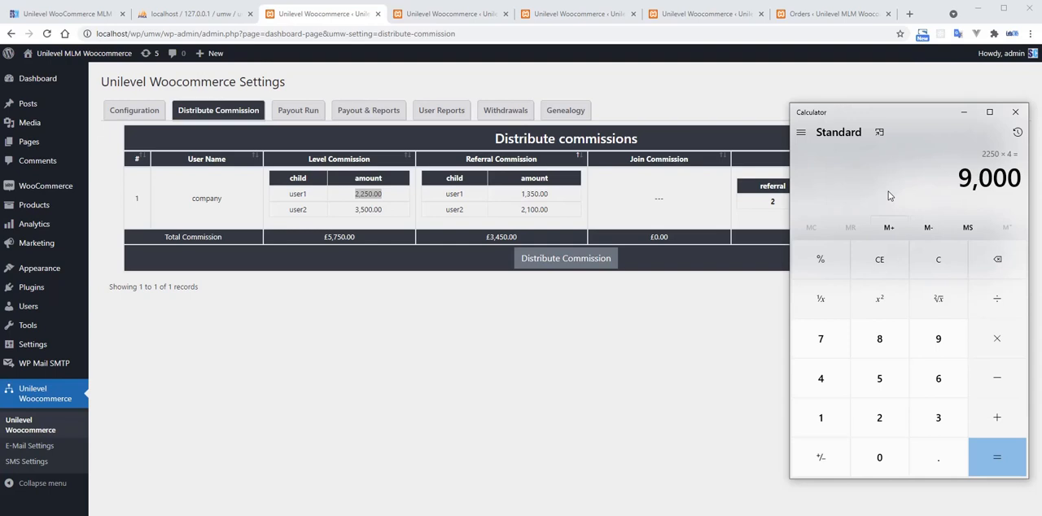
Check the company's referral commission from user1 against the referral commission percentage in the payout settings.
left_click_drag(521, 194, 535, 193)
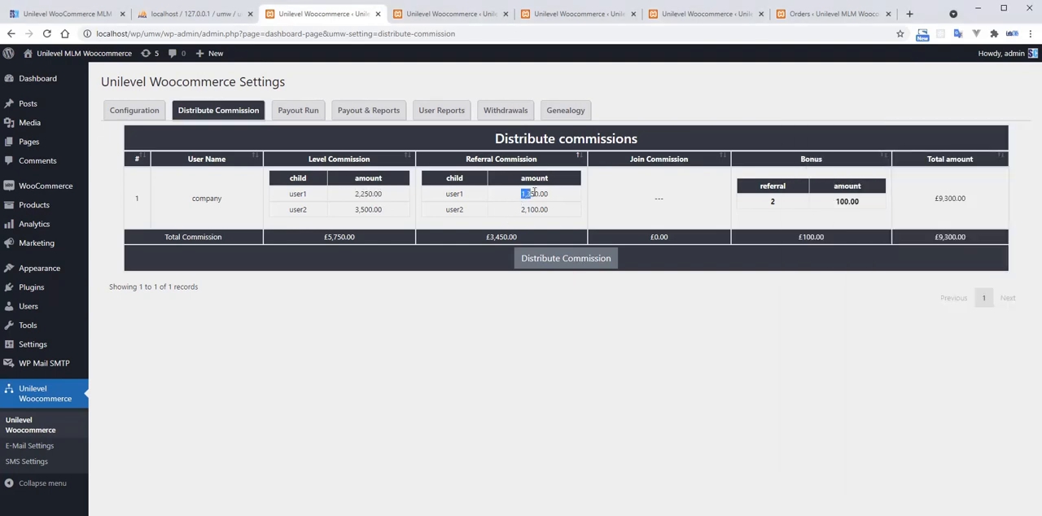
left_click(449, 16)
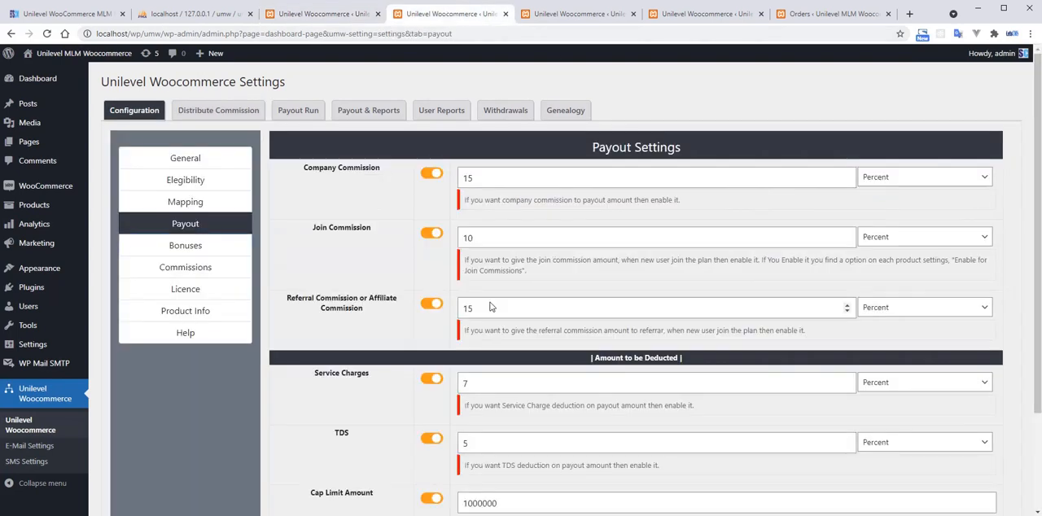
left_click(325, 16)
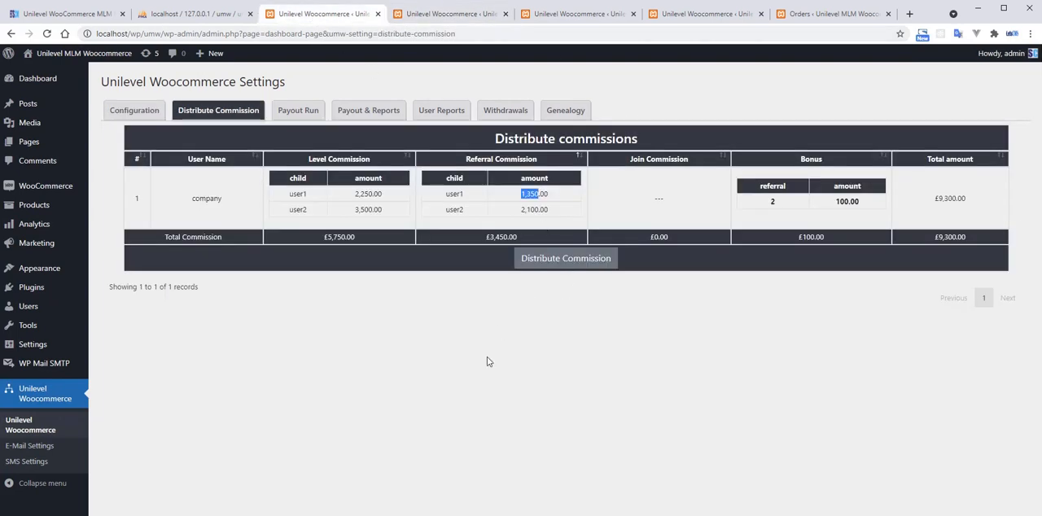
Calculate 9000 × 0.15 in Calculator to verify user1's referral commission, and return to the Distribute Commission page.
key("alt+Tab")
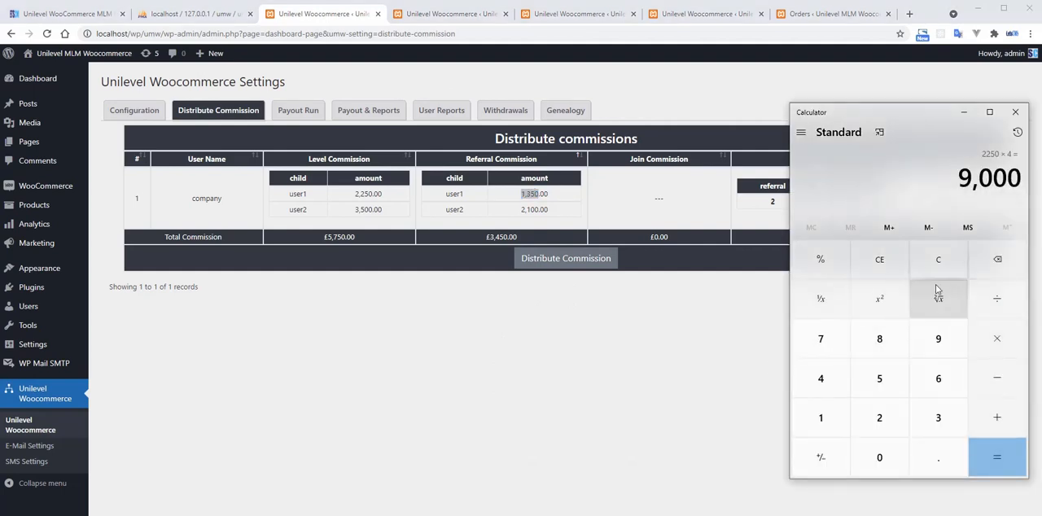
key("Escape")
type("90")
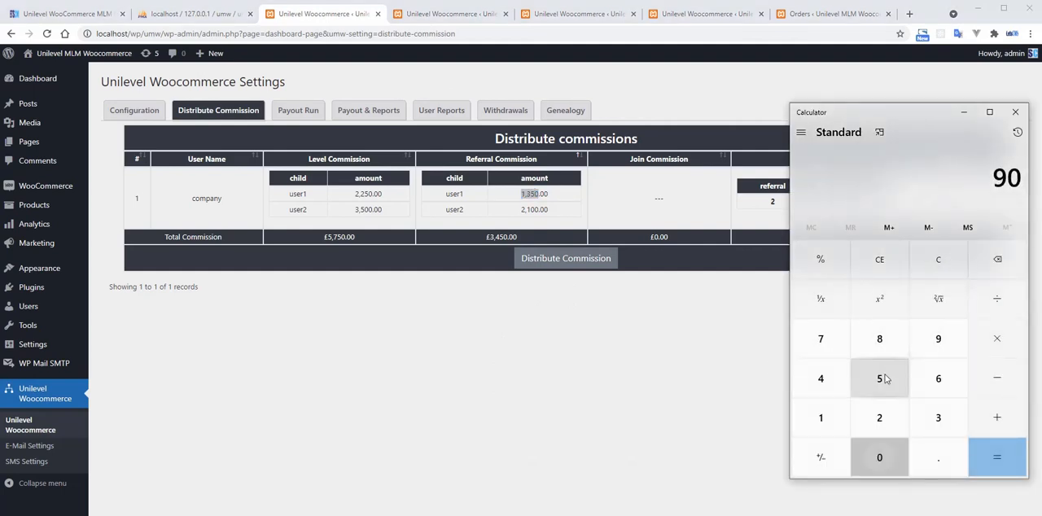
type("000")
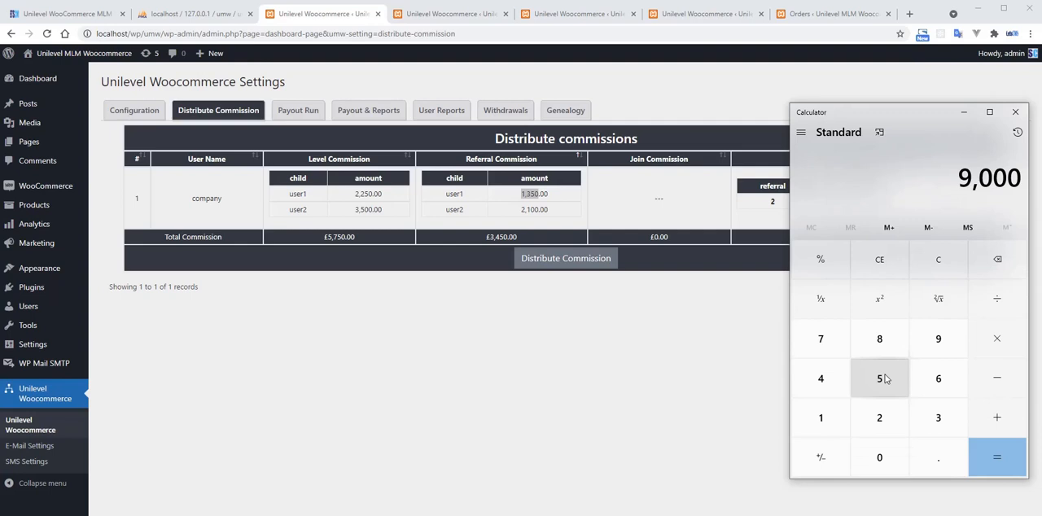
type("*.")
type("15")
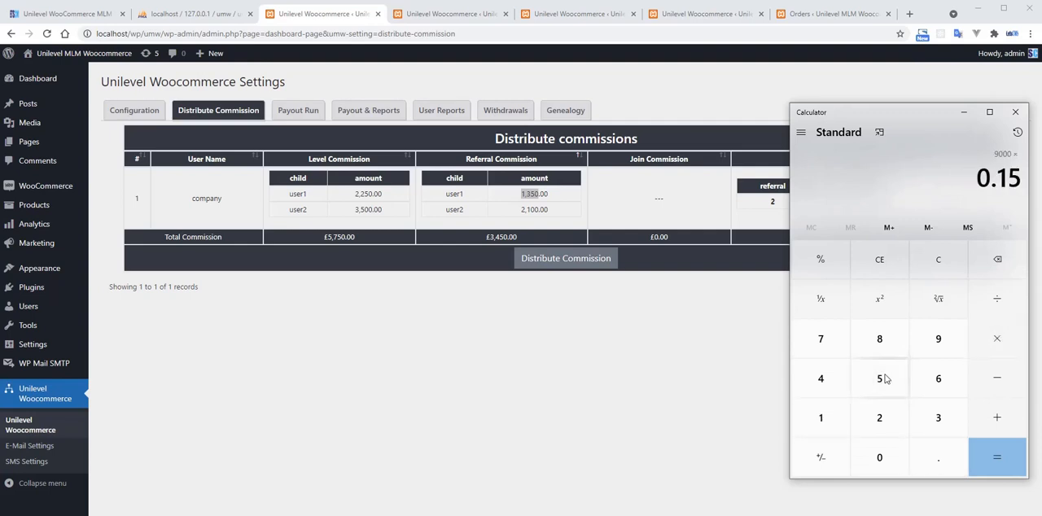
key("Return")
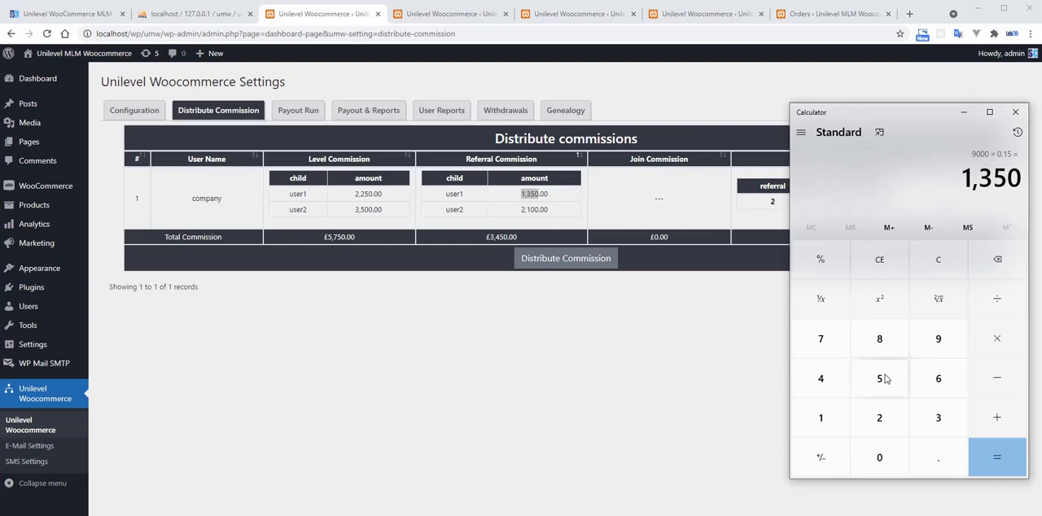
left_click(689, 409)
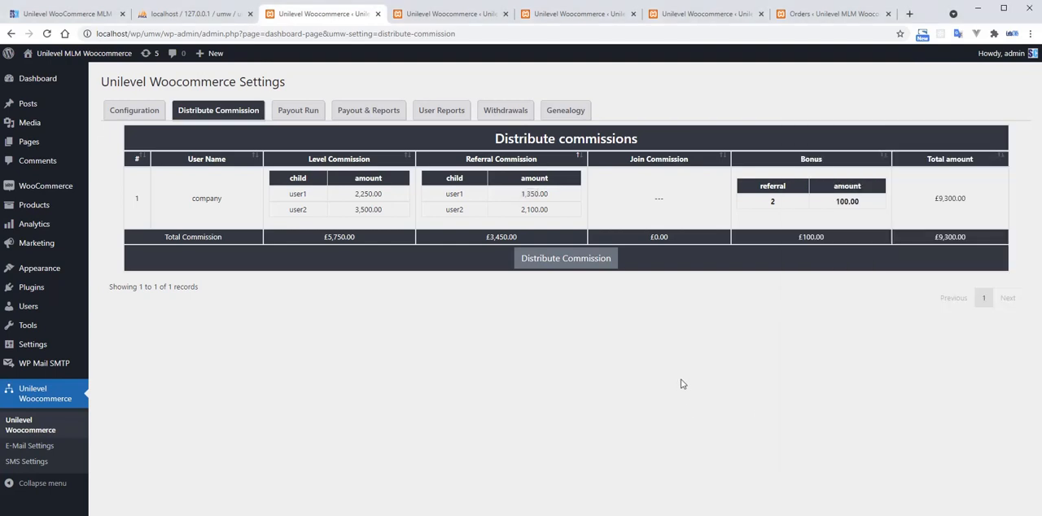
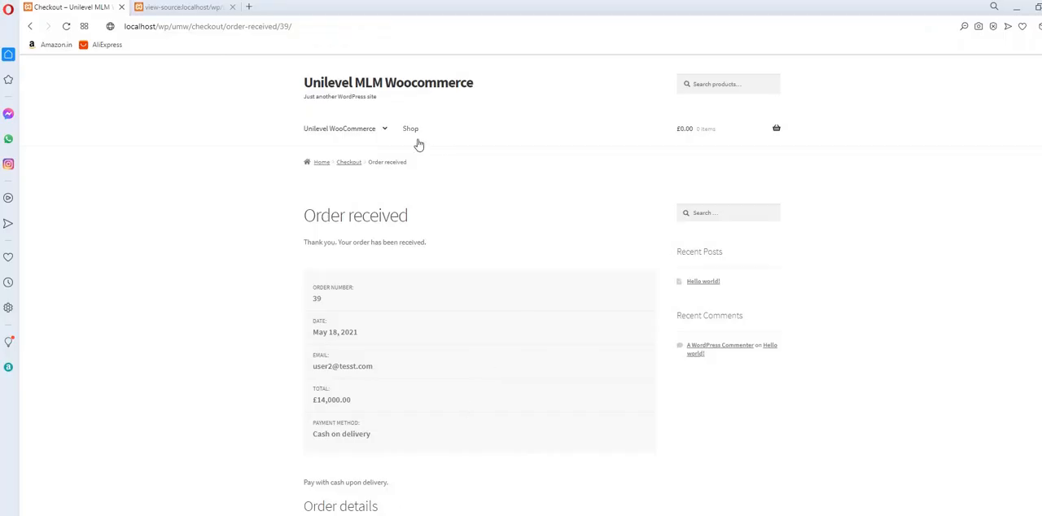
Review the details of user2's received order and open the My Genealogy page to view that member's tree.
scroll(472, 380, "down", 5)
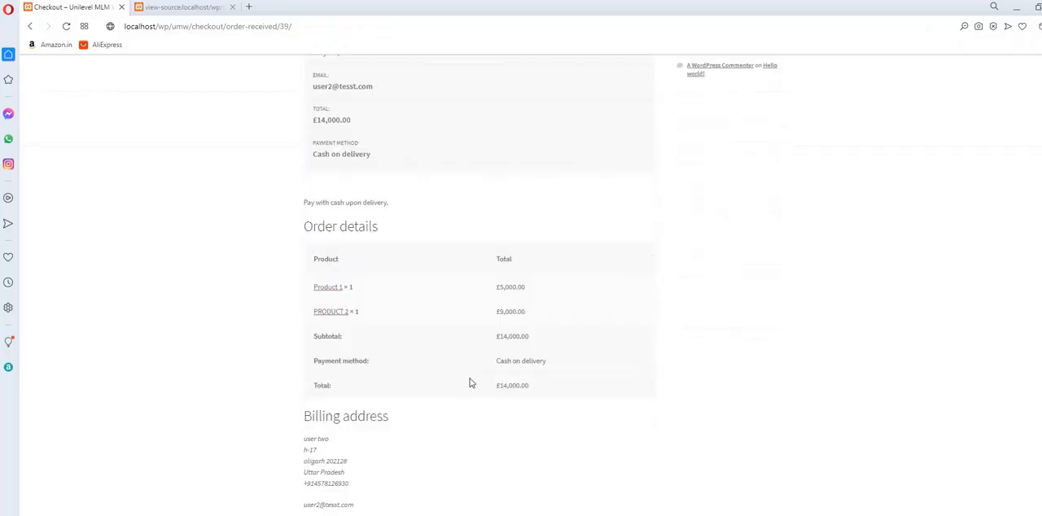
scroll(422, 411, "up", 5)
mouse_move(351, 128)
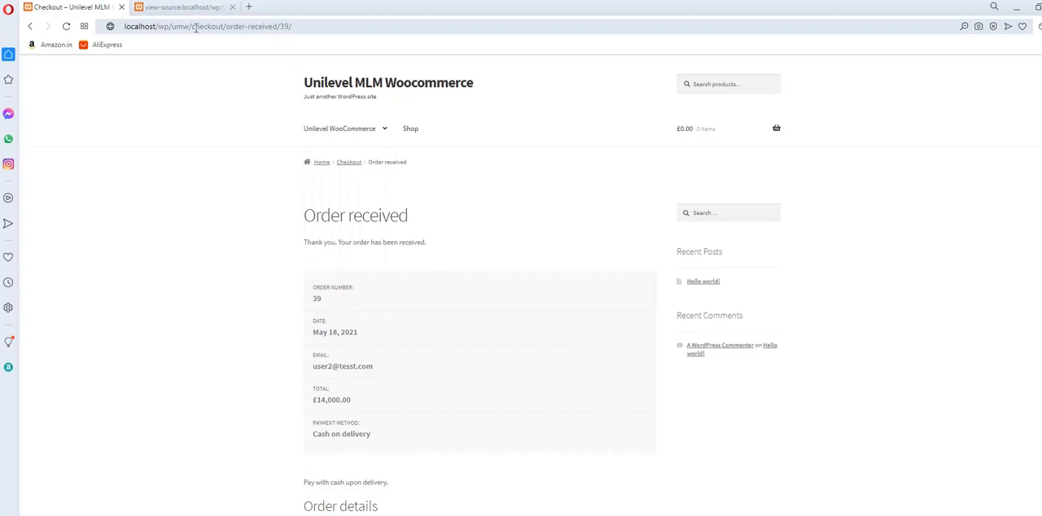
mouse_move(383, 132)
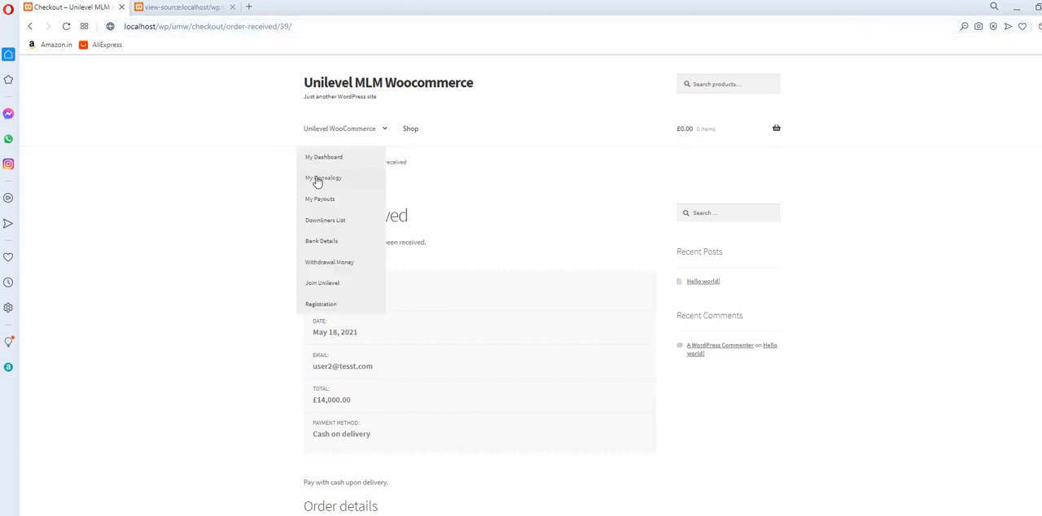
left_click(322, 183)
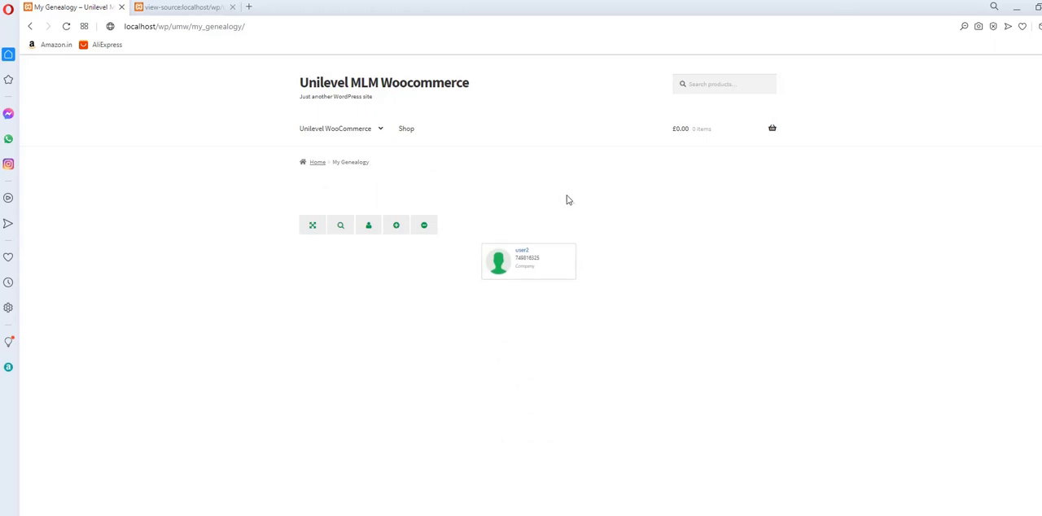
Open localhost/wp/umw/my-account and log out of the current member's account.
left_click(221, 26)
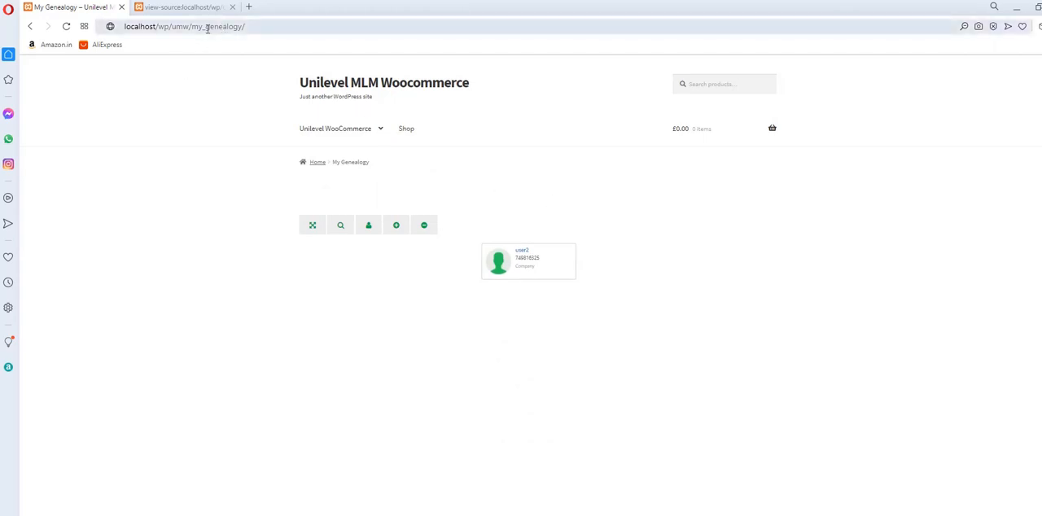
left_click_drag(204, 26, 380, 29)
type("-my")
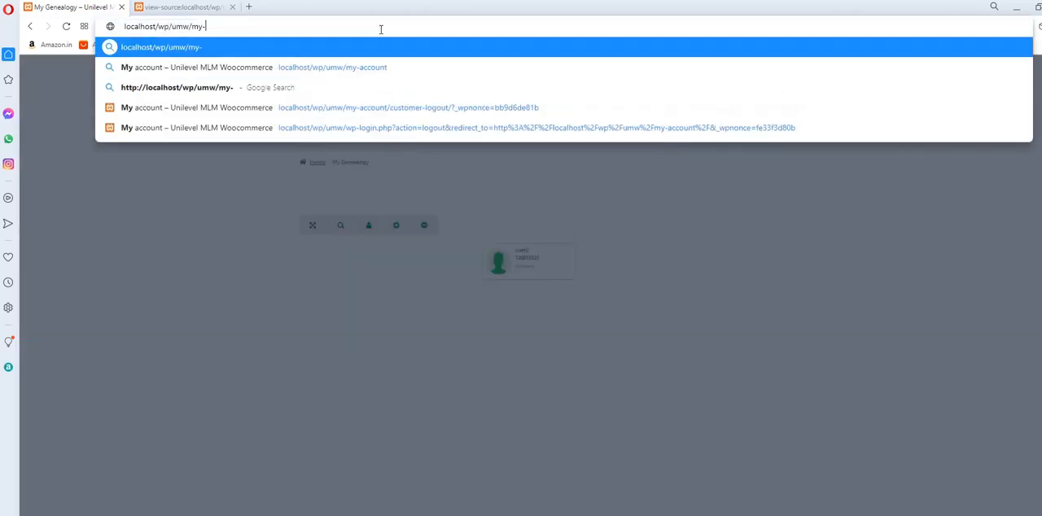
key("BackSpace")
key("BackSpace")
key("BackSpace")
type("-acc")
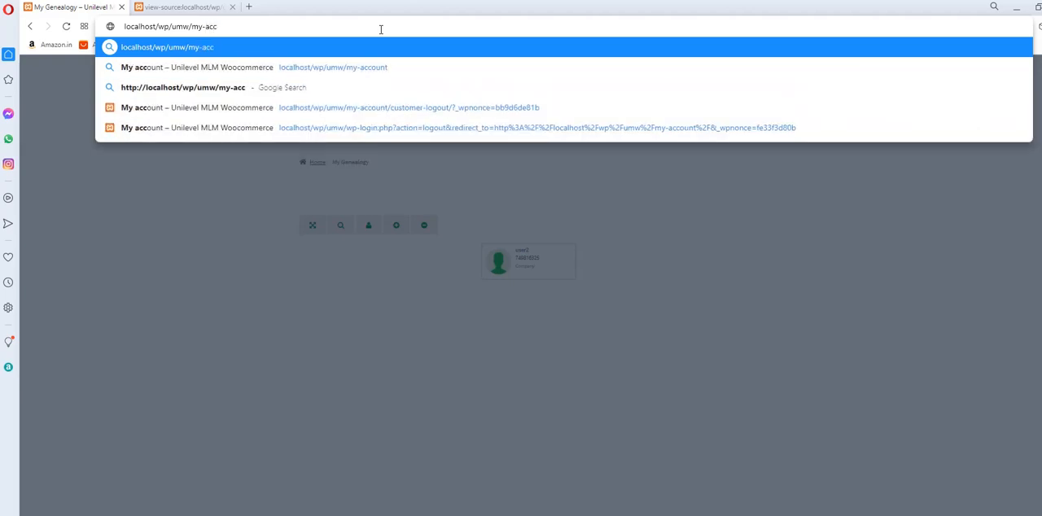
key("Down")
key("Return")
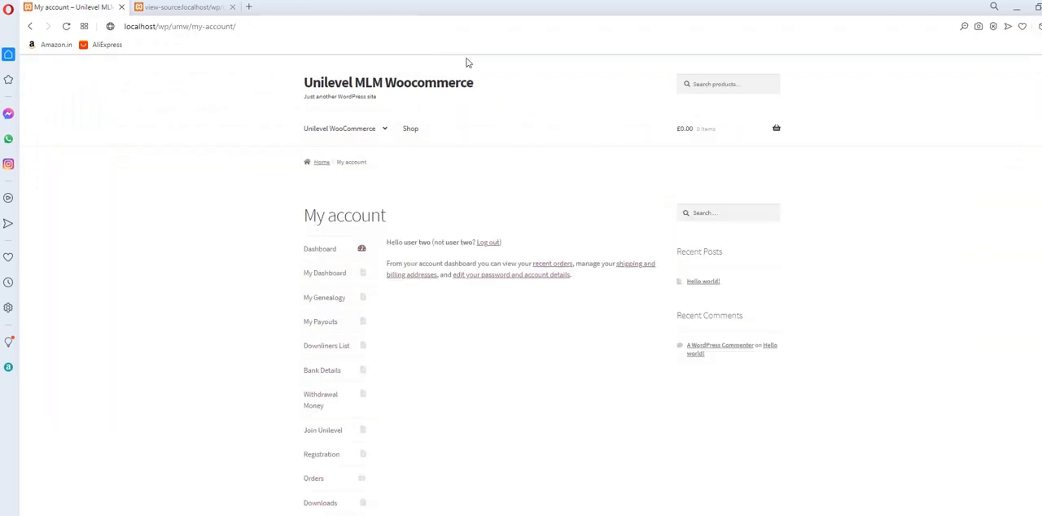
scroll(482, 305, "down", 3)
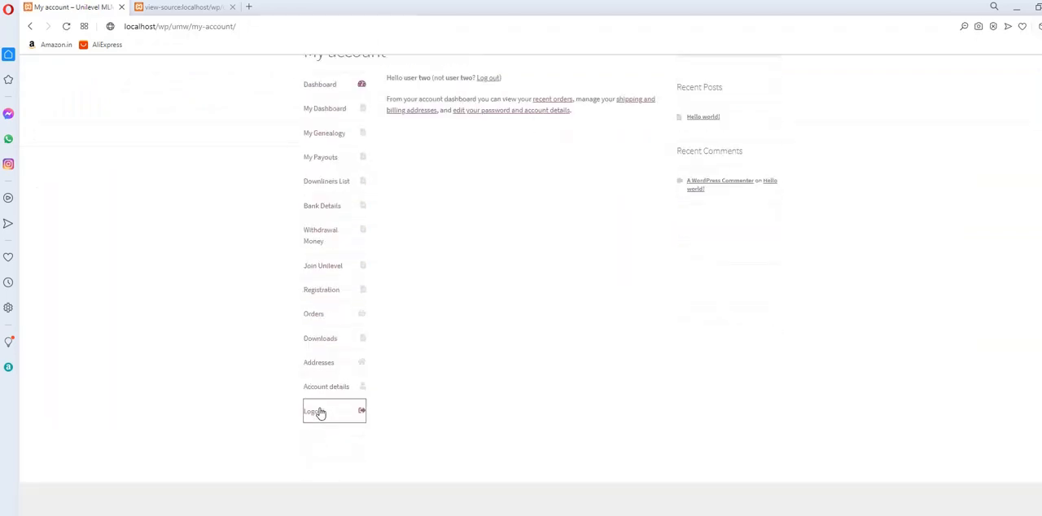
left_click(319, 413)
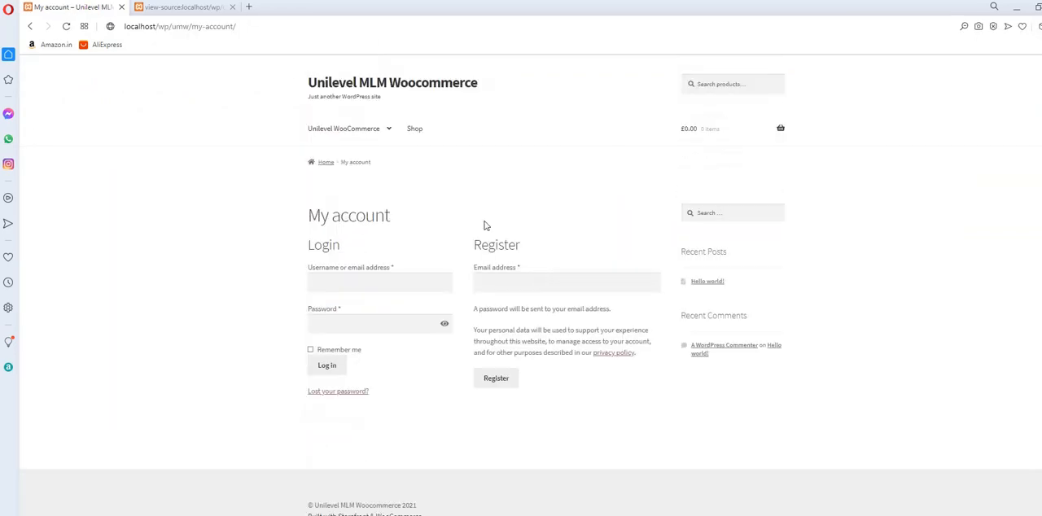
Add PRODUCT 2 and Product 1 from the shop to the cart and proceed to checkout.
left_click(415, 130)
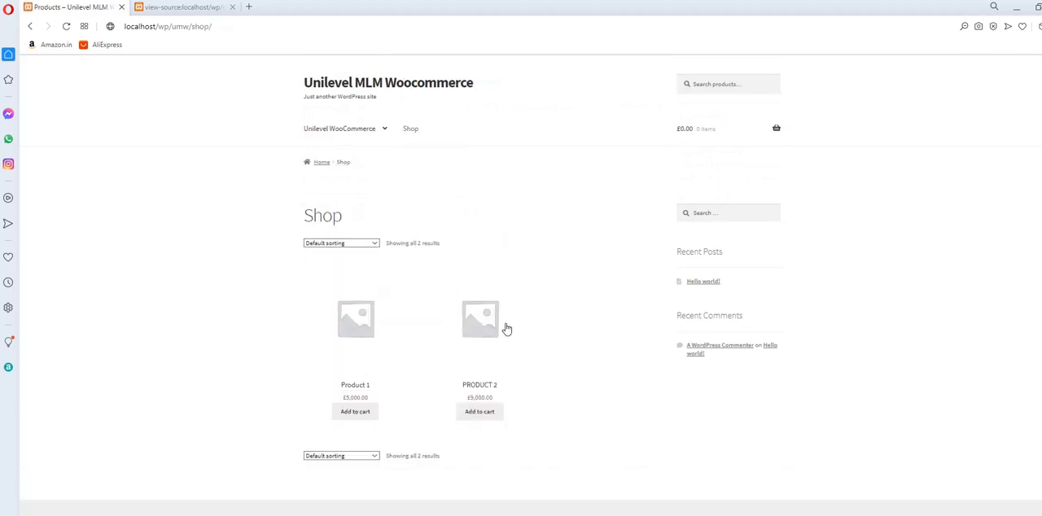
scroll(506, 328, "down", 1)
left_click(474, 396)
left_click(358, 394)
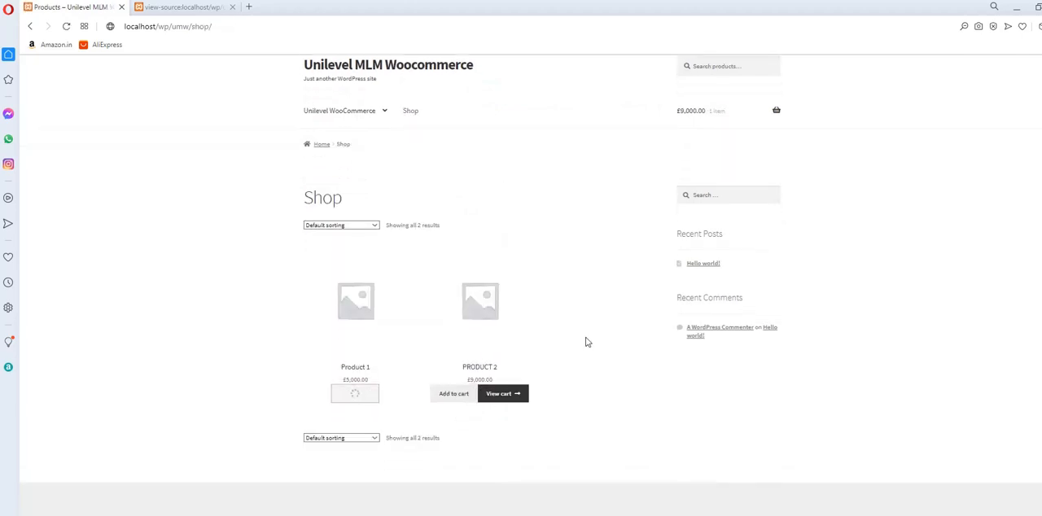
left_click(515, 398)
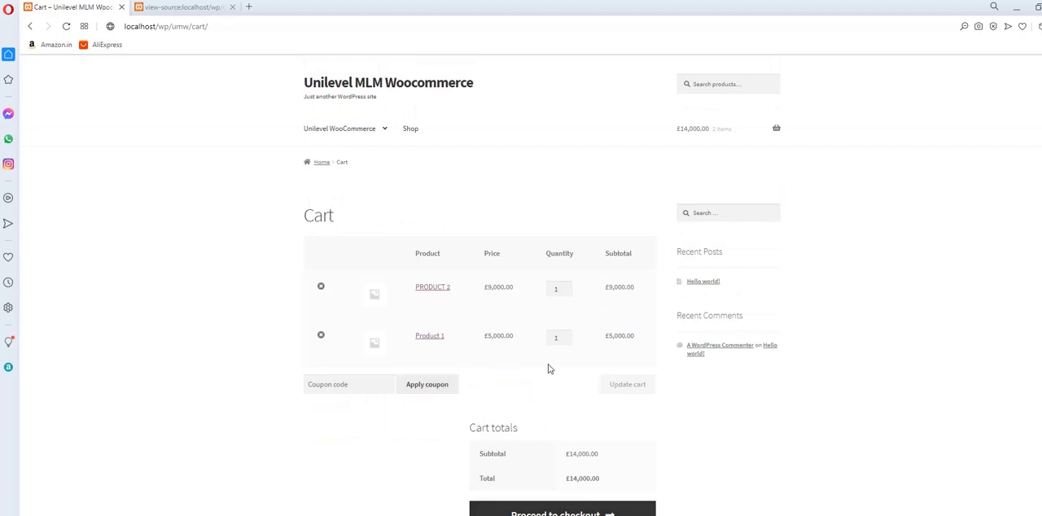
scroll(549, 368, "down", 2)
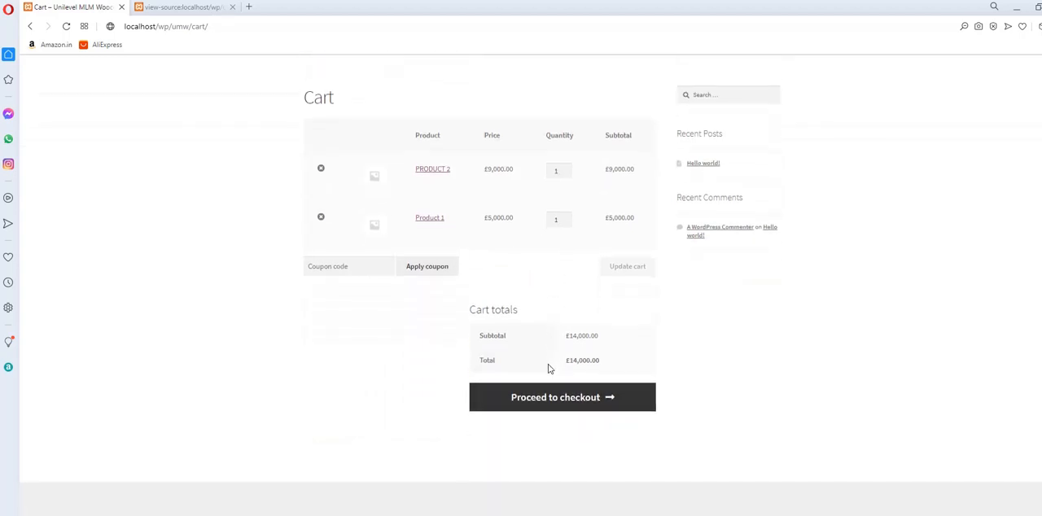
left_click(570, 411)
Fill in the street address, town and pin code in the billing details.
scroll(572, 409, "down", 2)
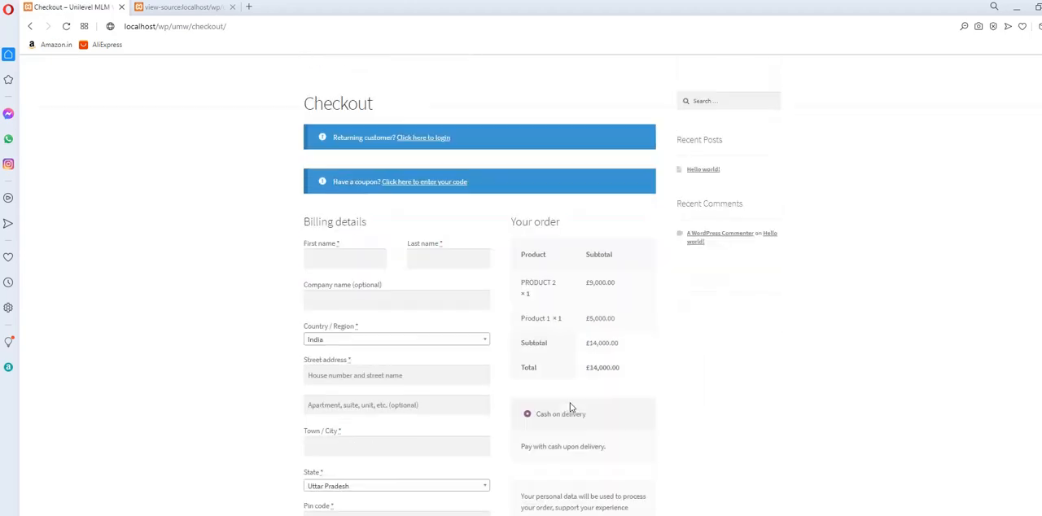
left_click(367, 377)
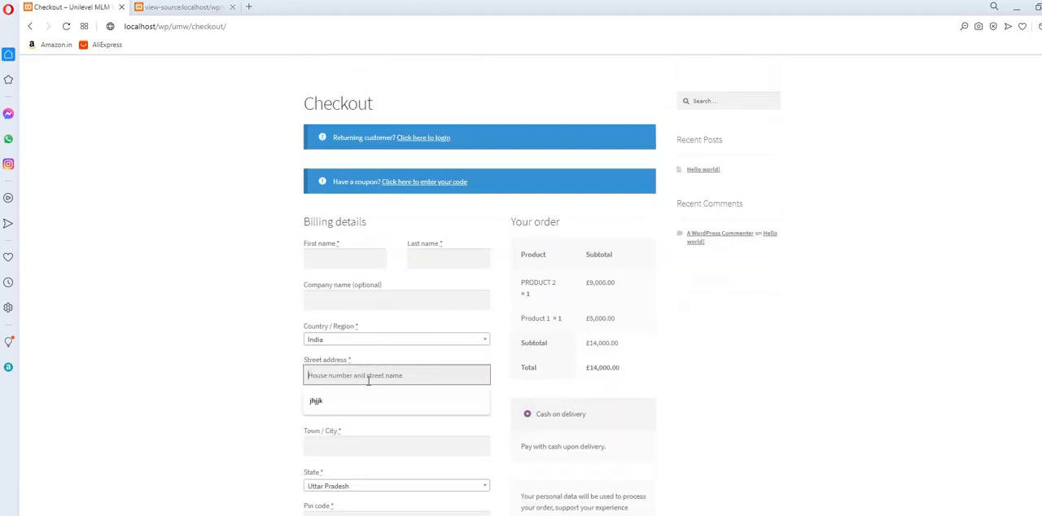
left_click(349, 399)
scroll(410, 366, "down", 4)
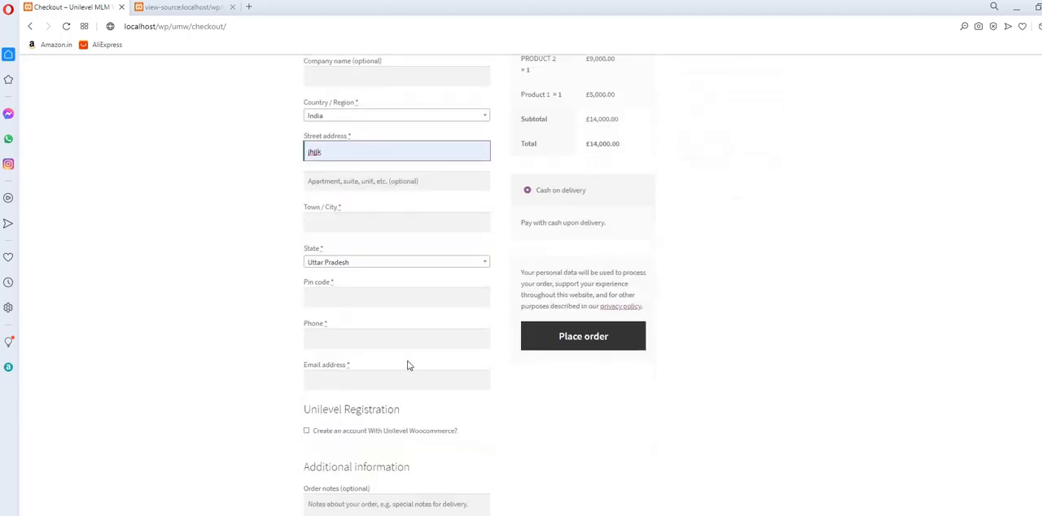
left_click(363, 222)
type("sasafsa")
left_click(361, 301)
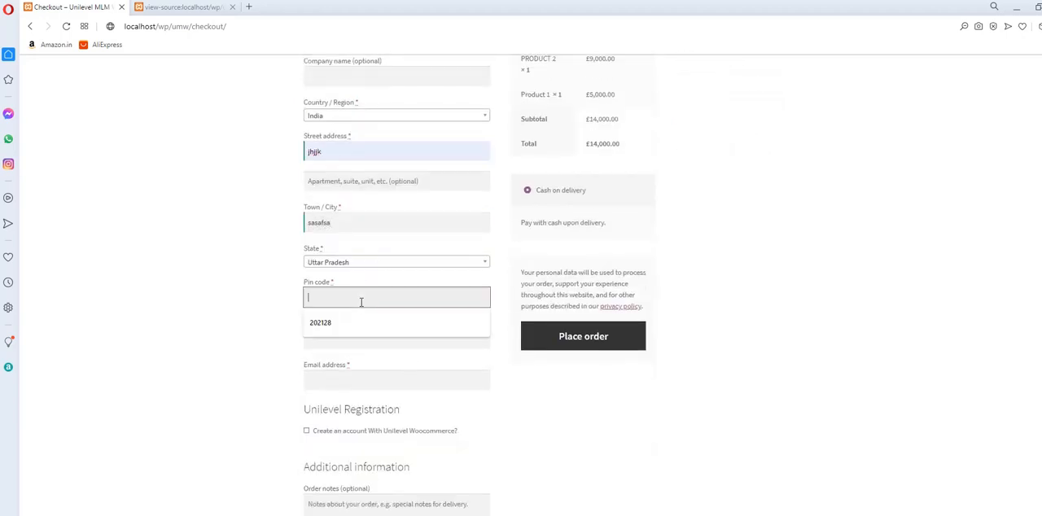
type("2132132")
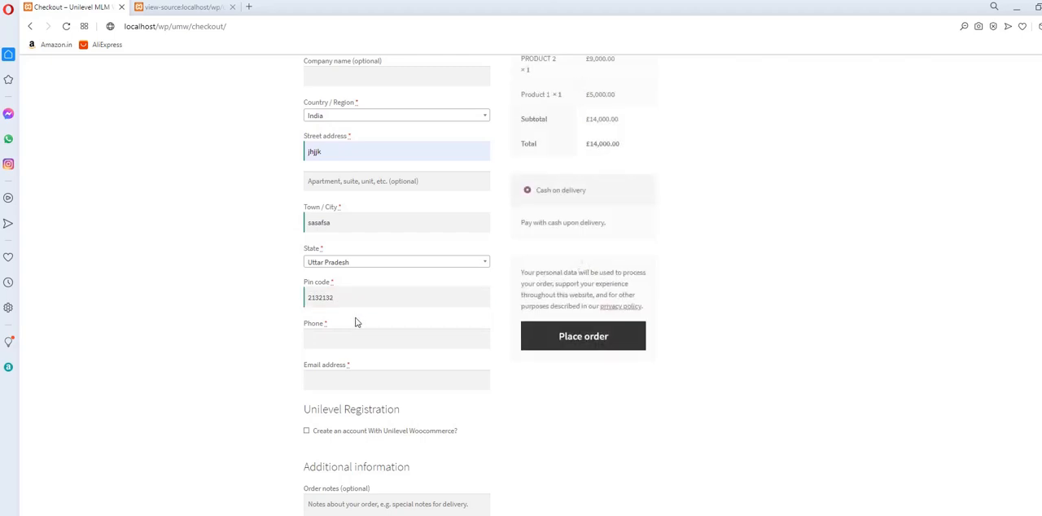
Enter the customer's phone number and email address in the billing details.
left_click(355, 340)
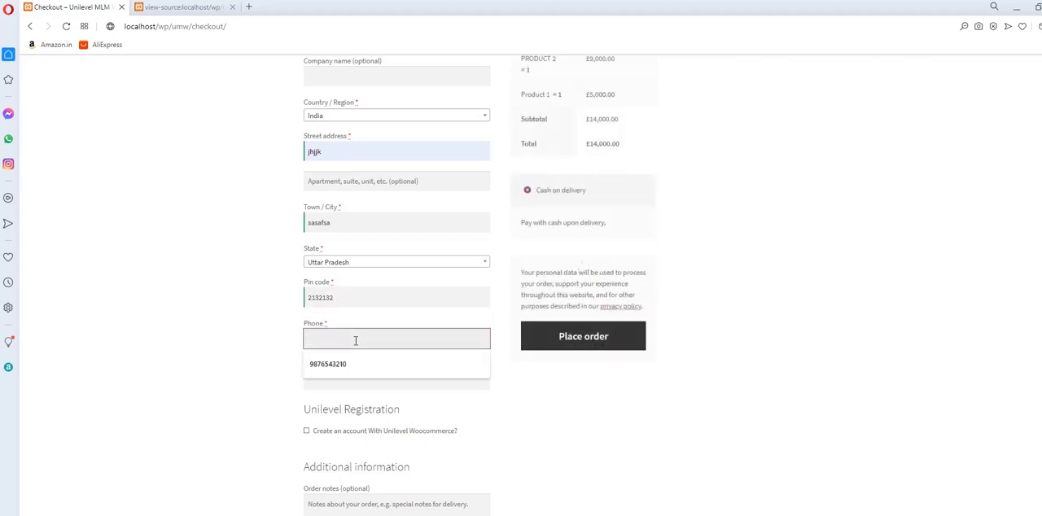
type("456123")
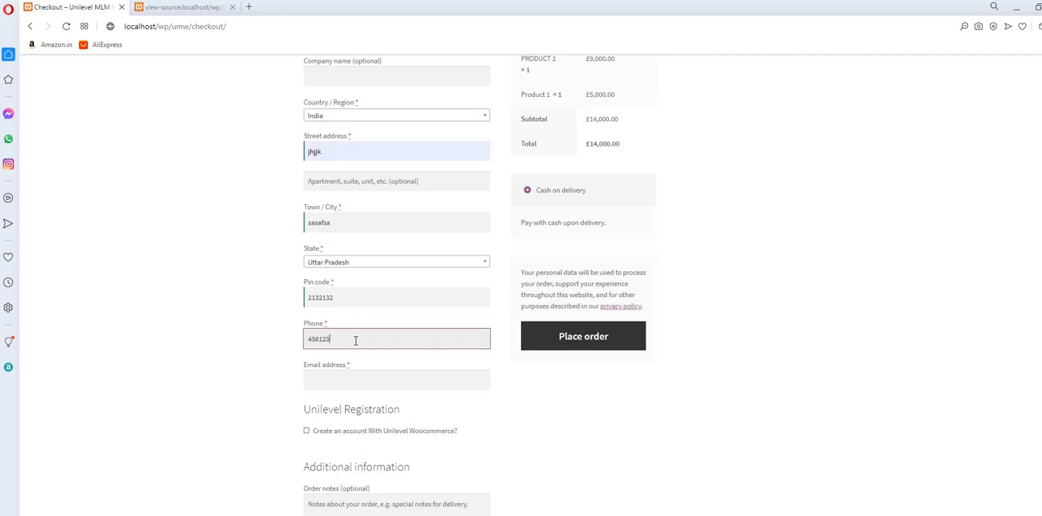
type("7890")
left_click(380, 383)
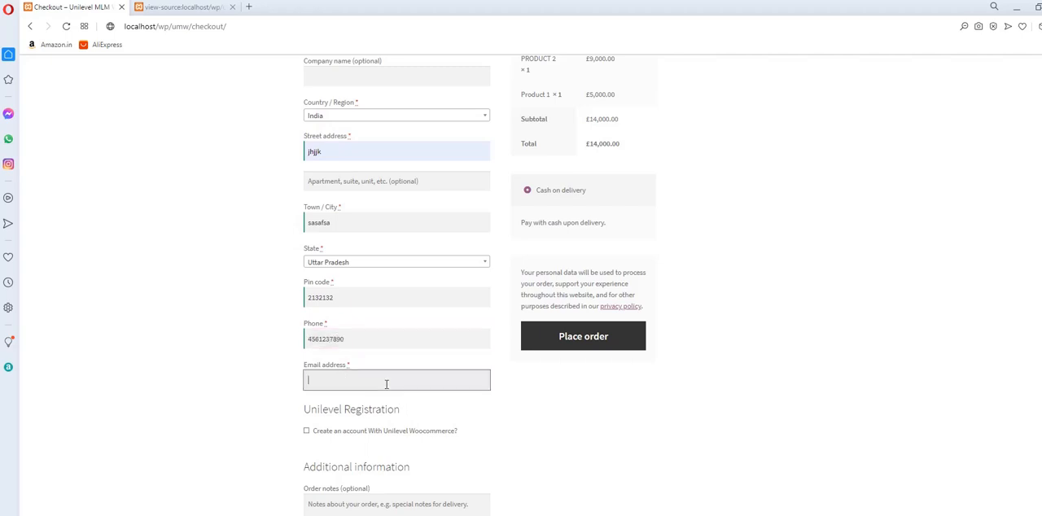
type("user3@test.xom")
left_click(485, 442)
Enable account creation with Unilevel WooCommerce and set both the sponsor name and the parent name to company.
left_click(306, 431)
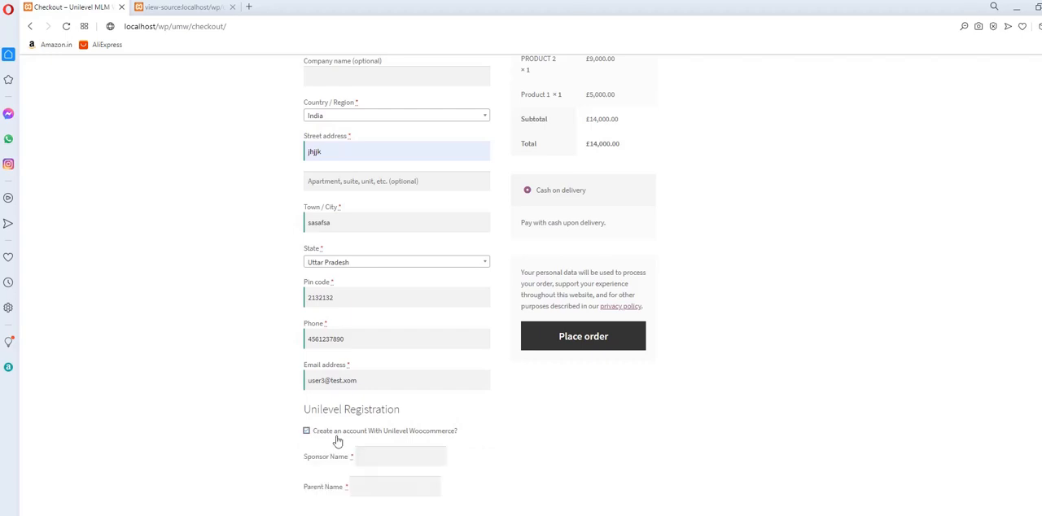
scroll(491, 439, "down", 3)
left_click(380, 348)
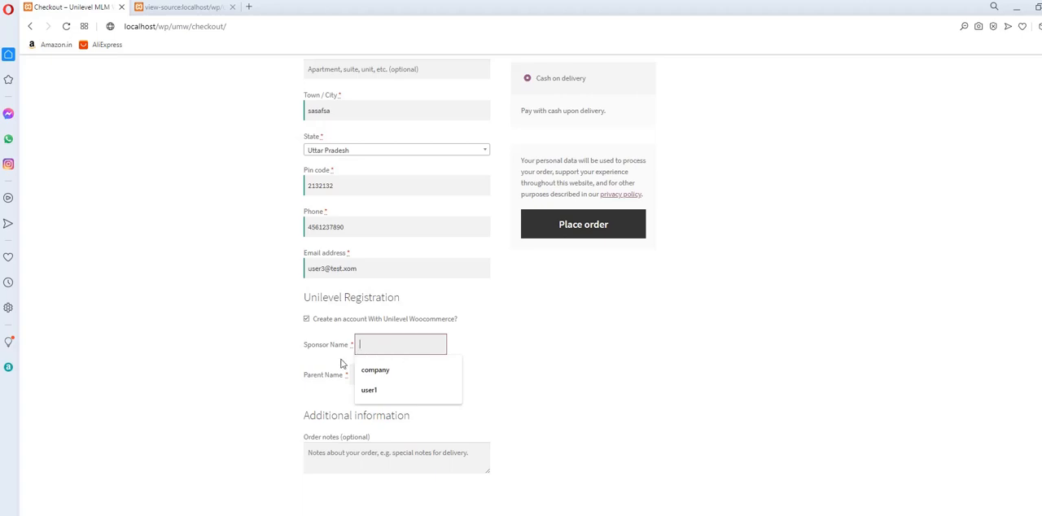
left_click(328, 364)
left_click(370, 345)
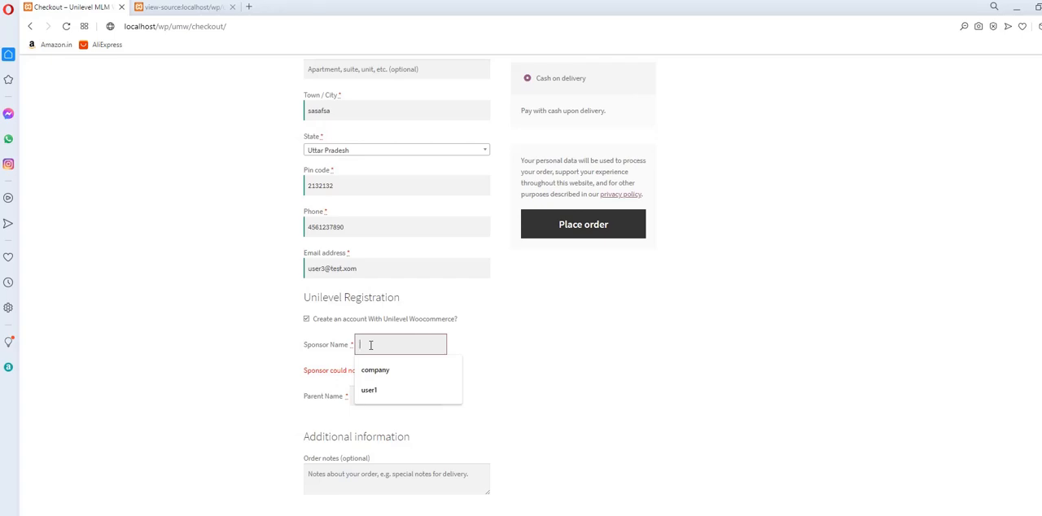
left_click(374, 376)
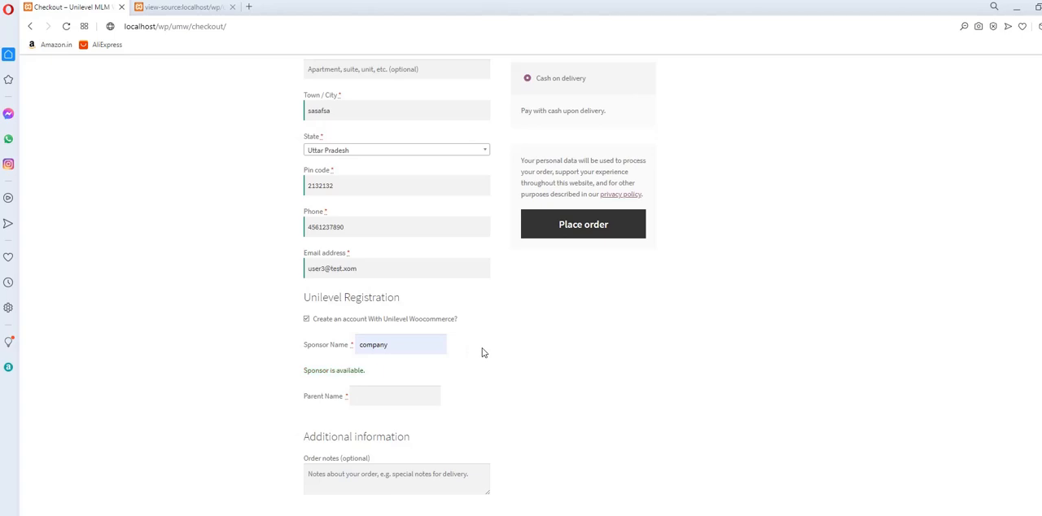
left_click(388, 394)
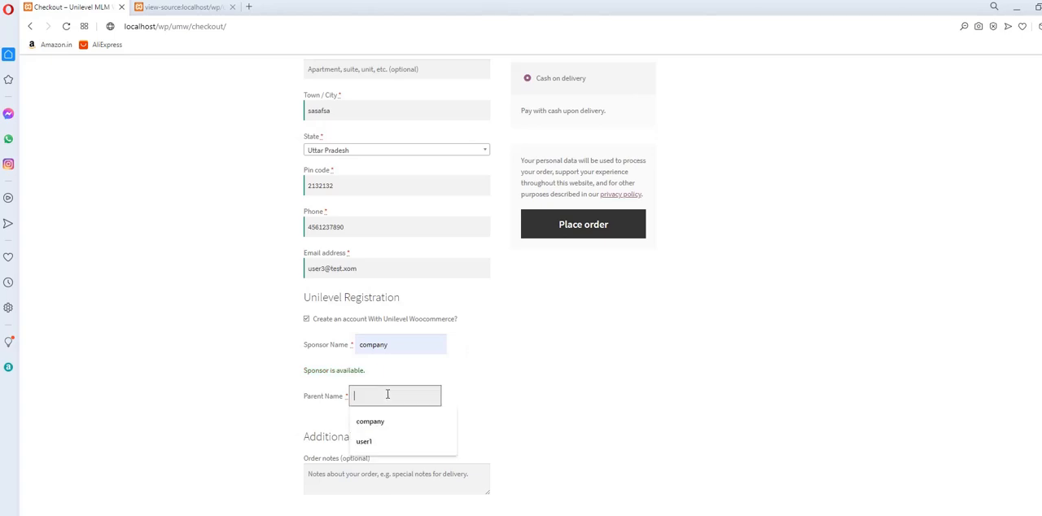
left_click(370, 422)
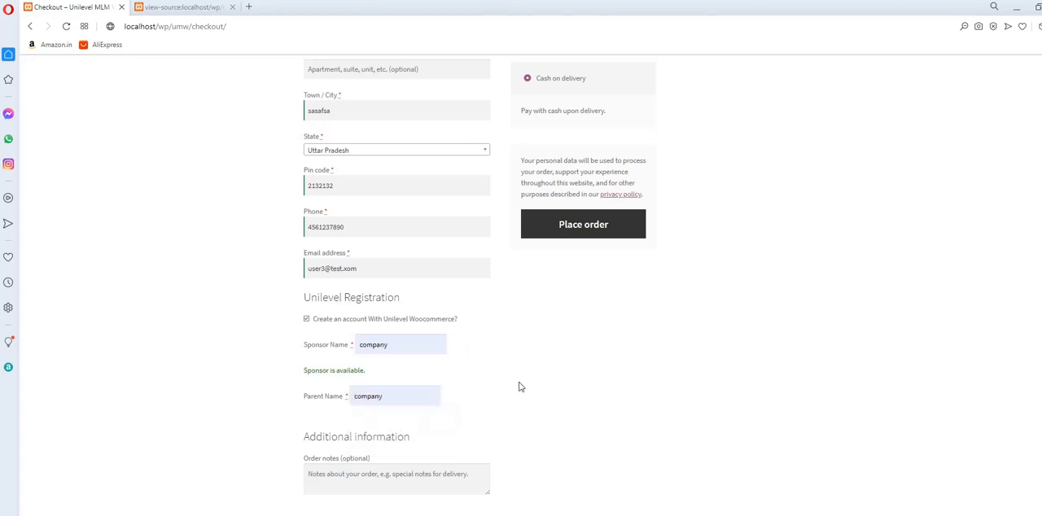
Try to place the order with the entered billing and Unilevel registration details.
scroll(535, 350, "down", 2)
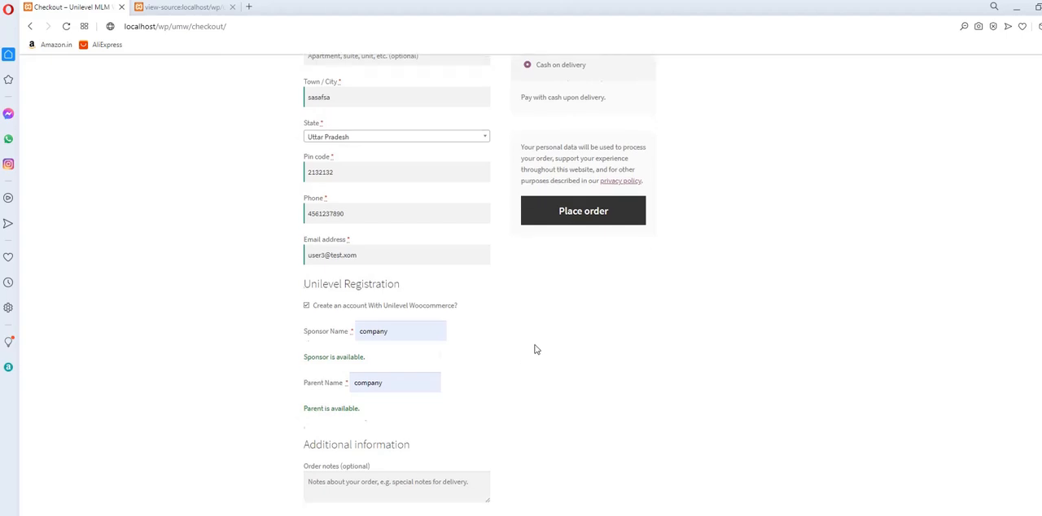
scroll(535, 349, "up", 2)
left_click(562, 295)
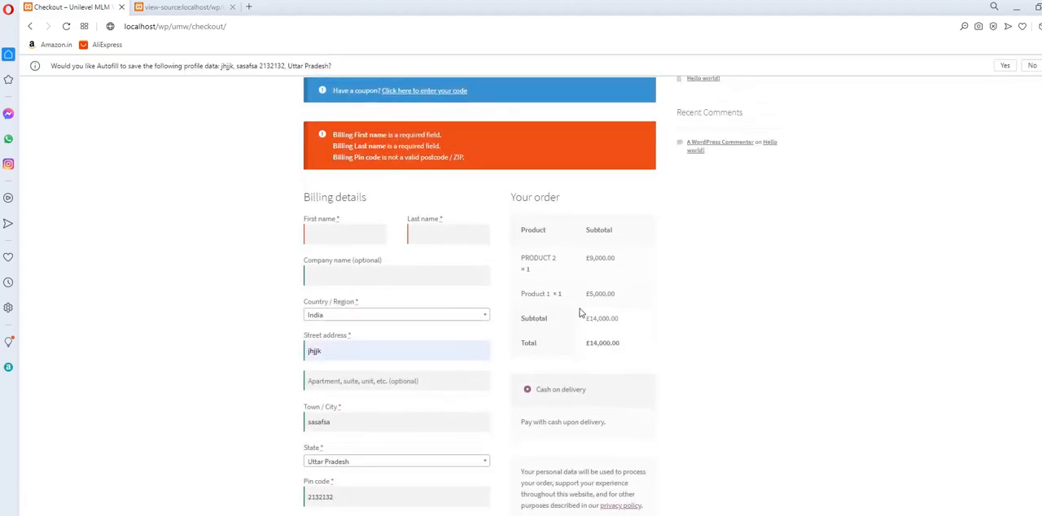
Fill in the customer's first and last name in the billing details and submit the order again.
scroll(570, 316, "down", 5)
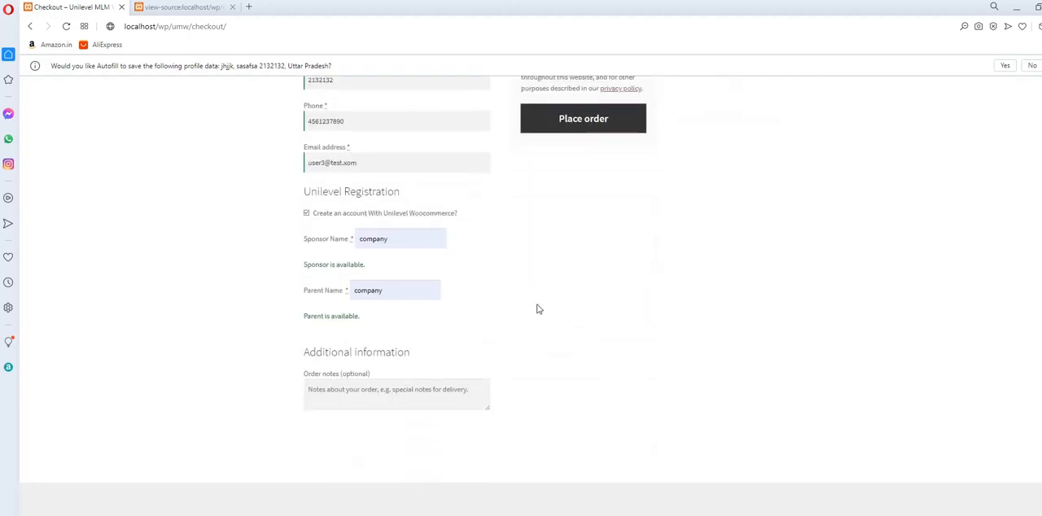
scroll(538, 309, "up", 4)
scroll(536, 305, "up", 1)
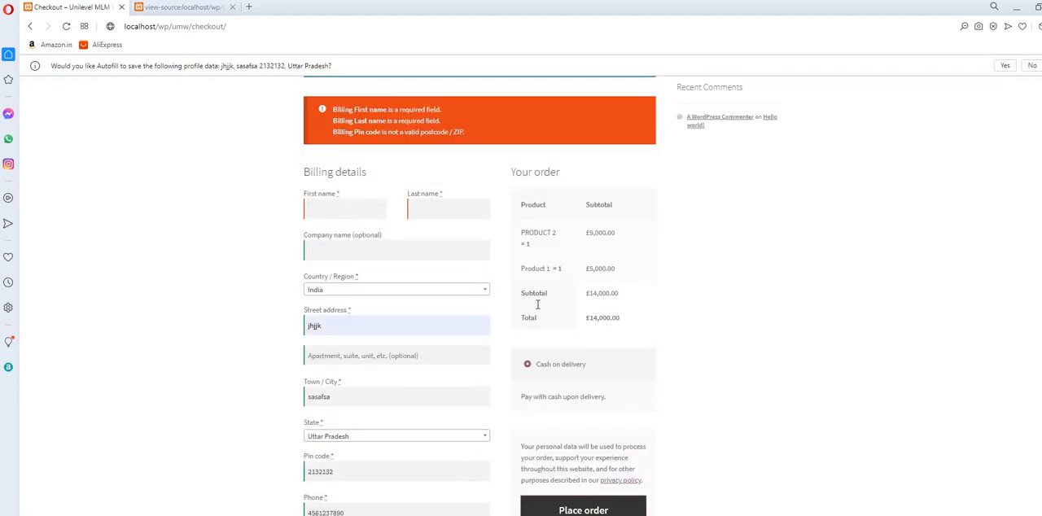
left_click(342, 236)
left_click(442, 210)
left_click(445, 235)
scroll(531, 276, "down", 3)
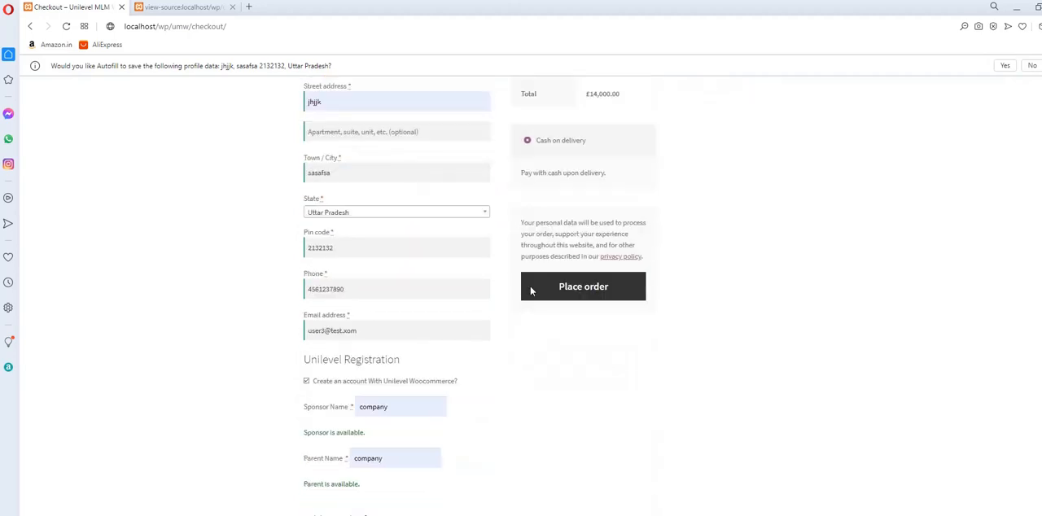
left_click(570, 293)
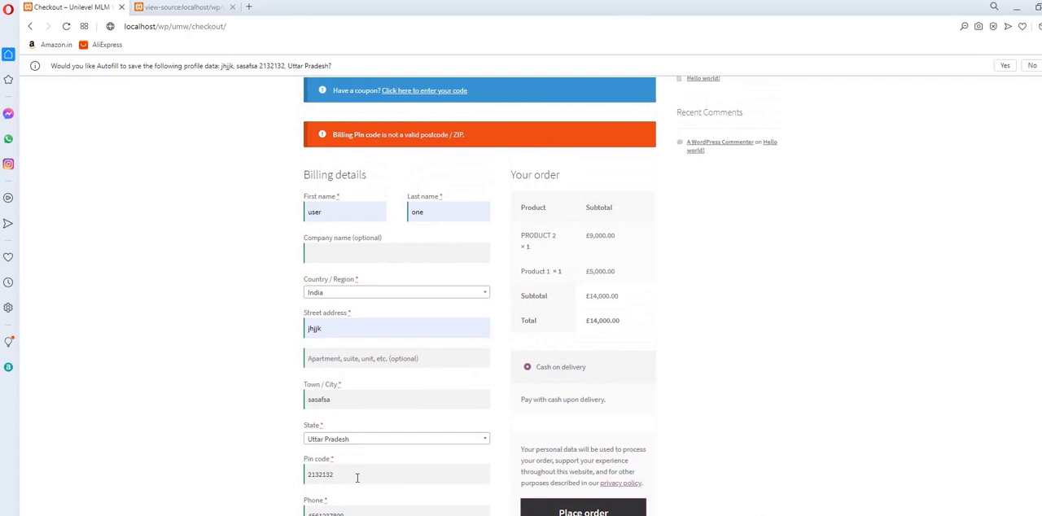
Remove the last digit from the billing pin code and place the order again.
left_click(355, 478)
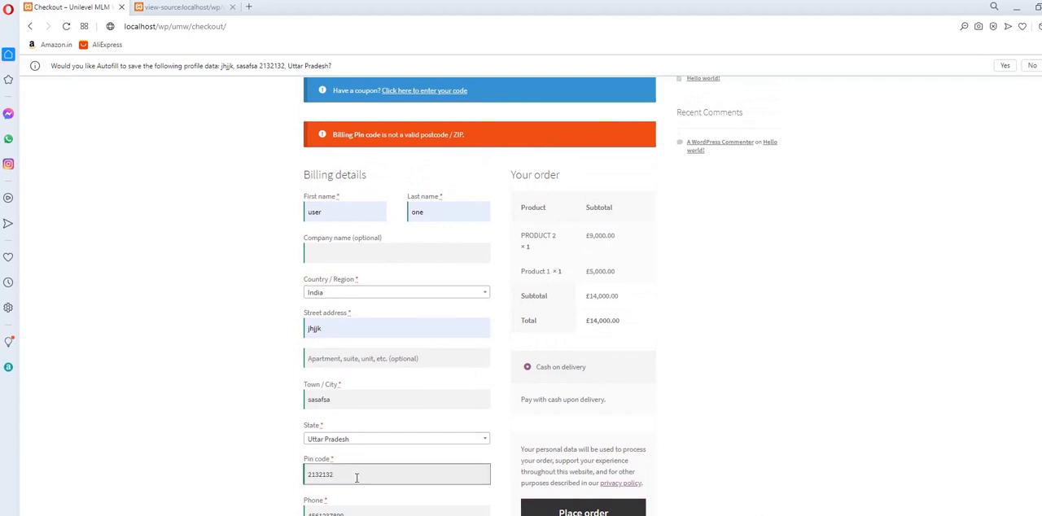
key("BackSpace")
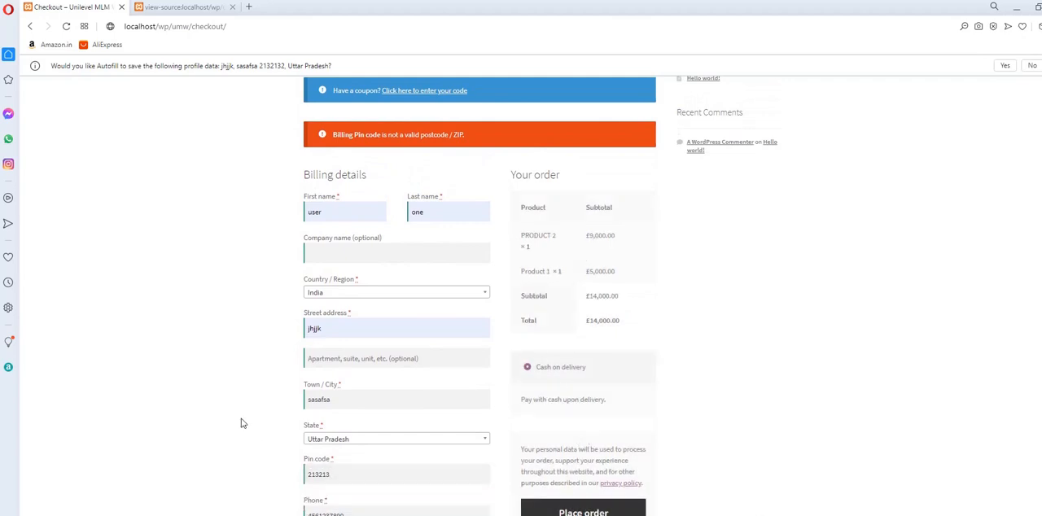
scroll(241, 427, "down", 3)
left_click(598, 241)
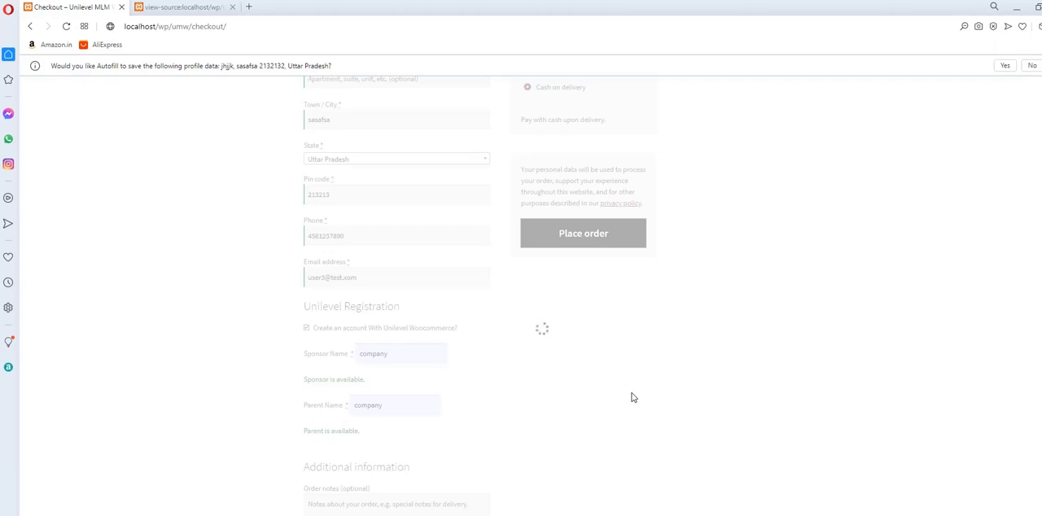
key("alt+Tab")
key("alt+Tab")
key("alt+Tab")
key("alt+Tab")
key("alt+Tab")
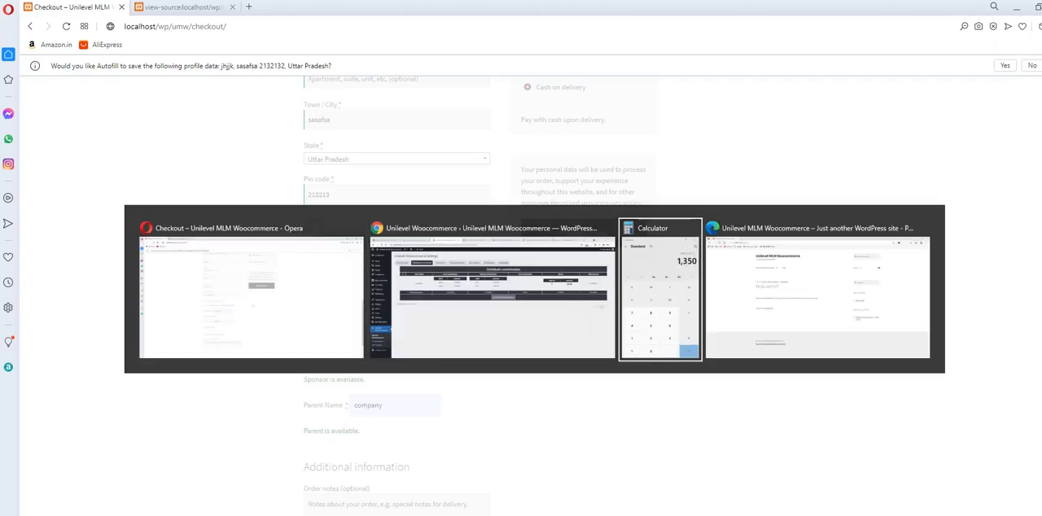
key("alt+Tab")
key("alt+Tab")
key("alt+Tab")
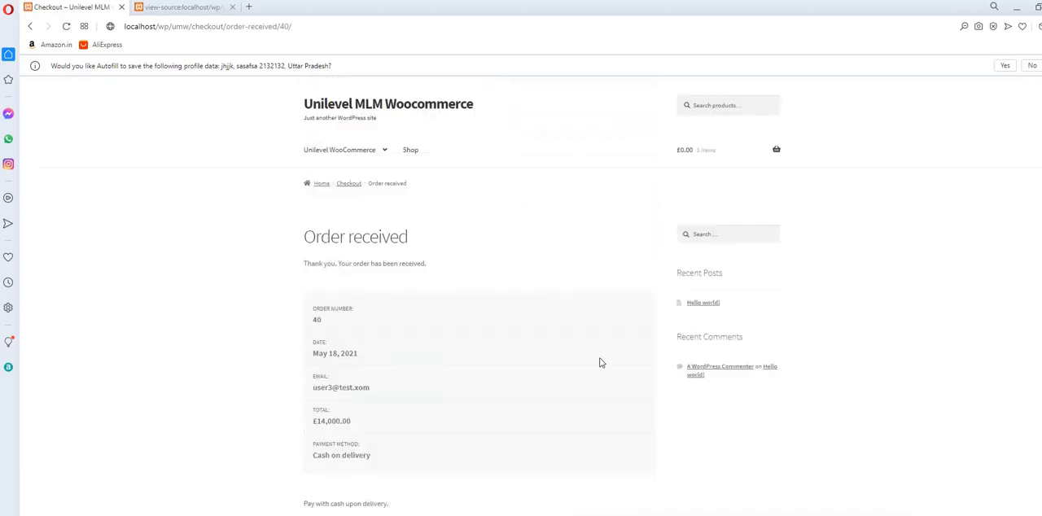
Review the received order's details, switch to the WordPress admin in Chrome, and open the WooCommerce orders list.
scroll(540, 296, "down", 5)
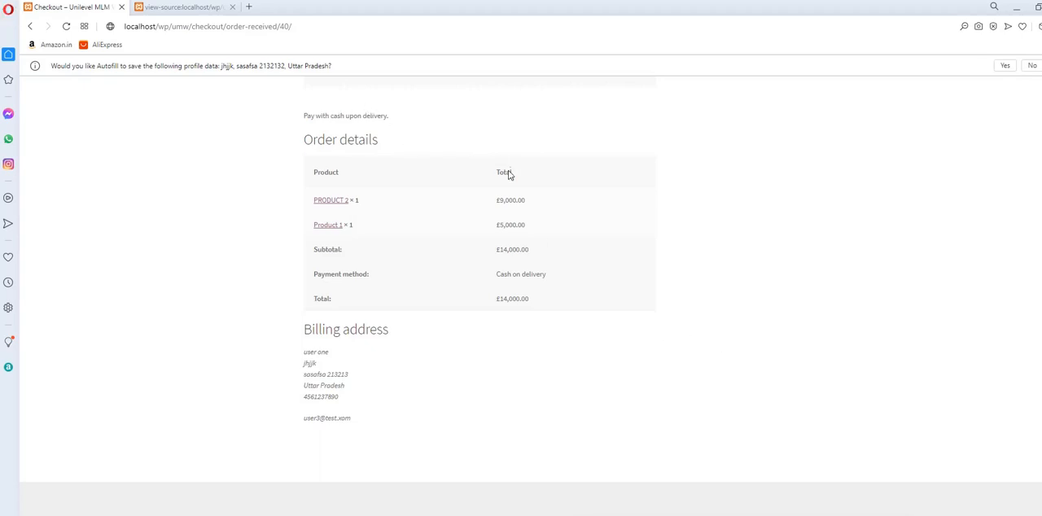
key("alt+Tab")
key("alt+Tab")
key("Tab")
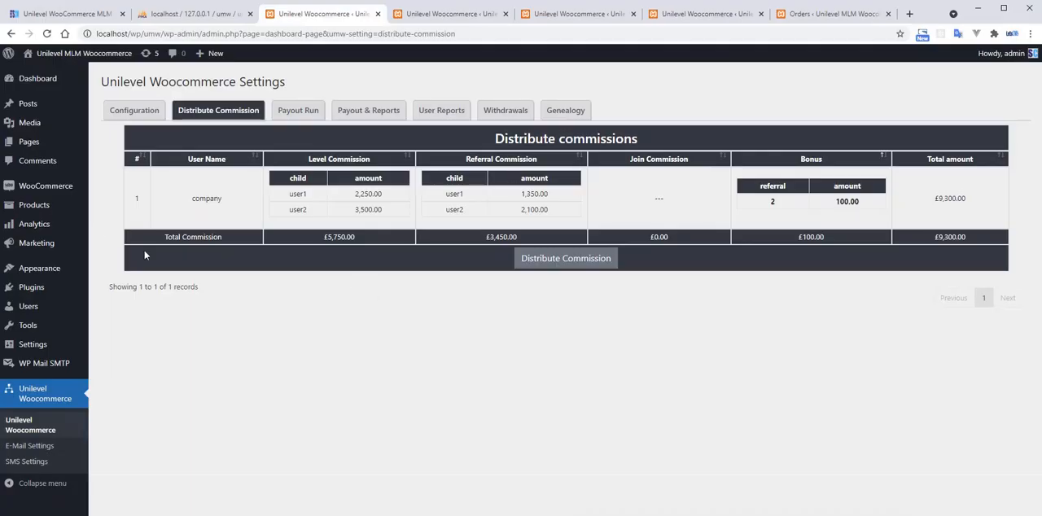
left_click(110, 202)
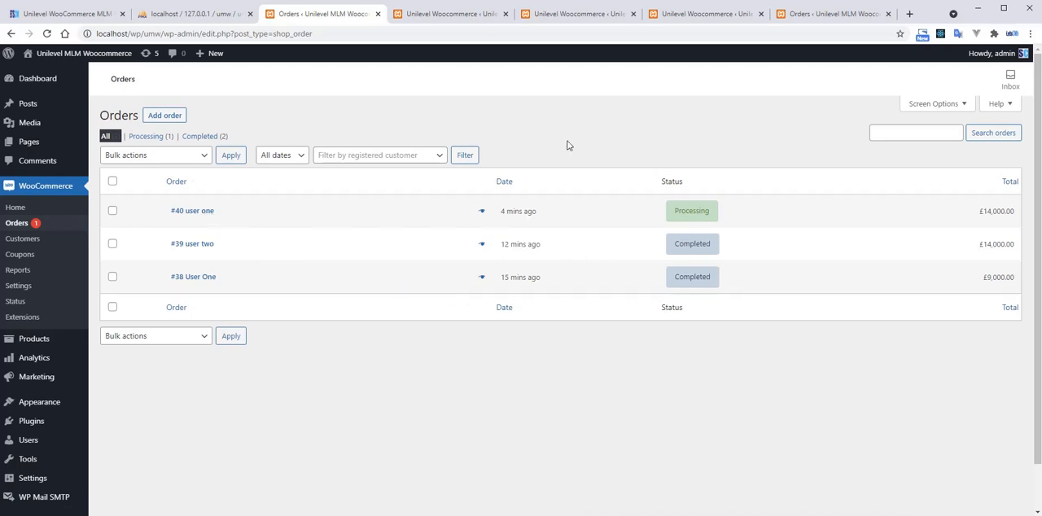
Switch to the storefront in Opera, open localhost/wp/umw/my-account, and log the customer out.
key("alt+Tab")
key("alt+Tab")
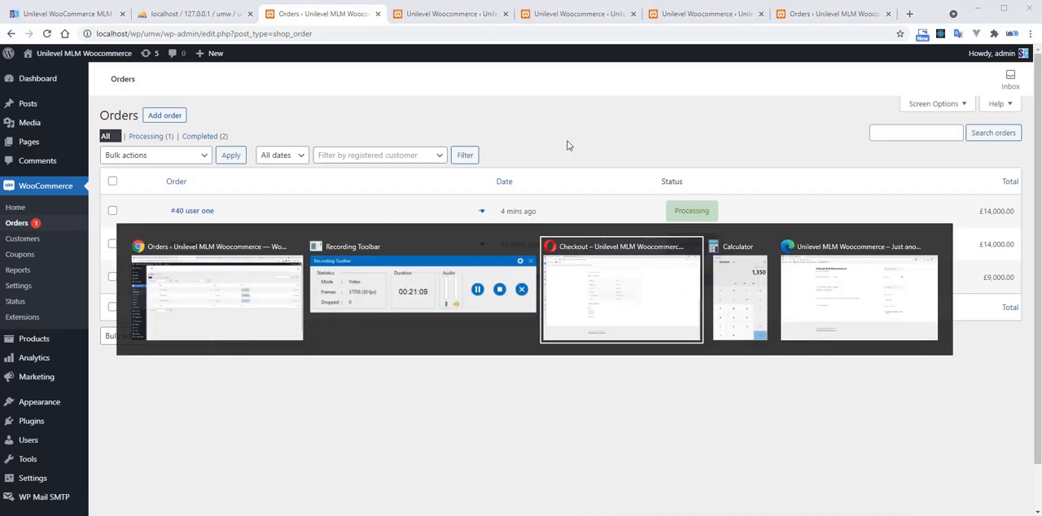
scroll(599, 245, "up", 5)
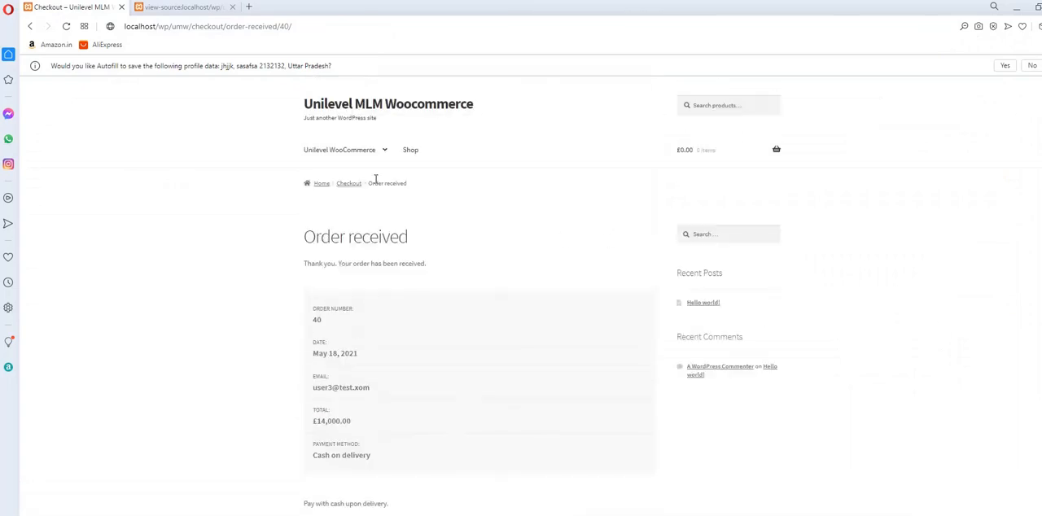
scroll(486, 283, "down", 5)
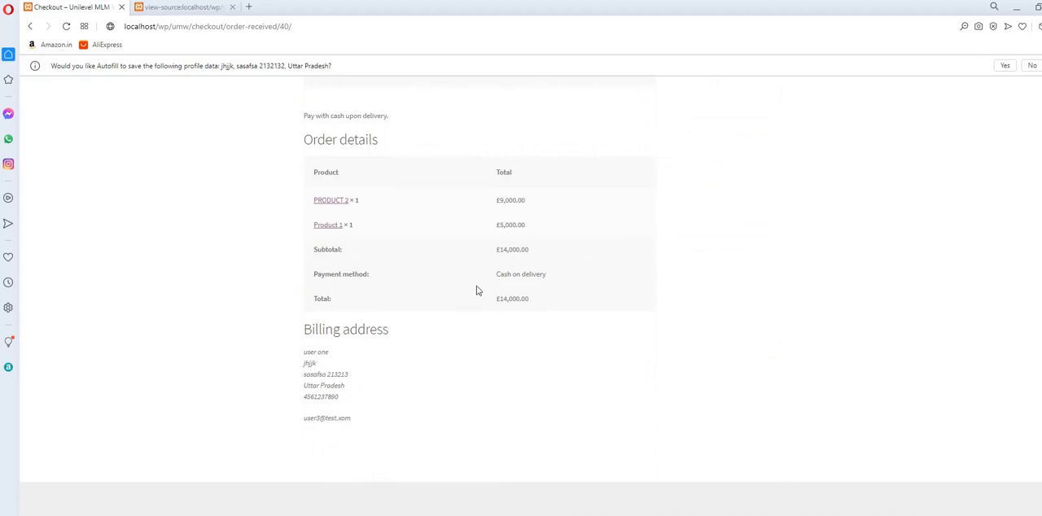
scroll(411, 340, "up", 5)
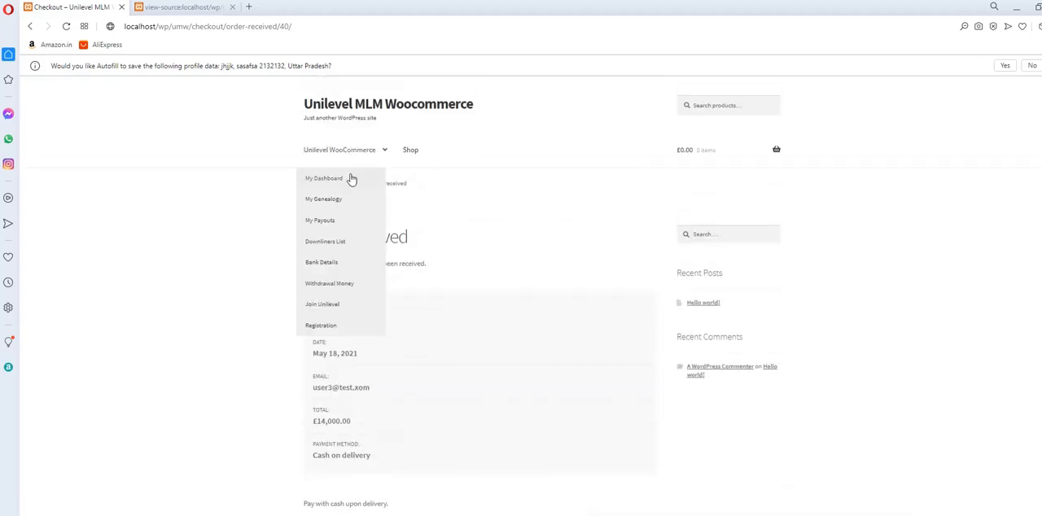
left_click(200, 28)
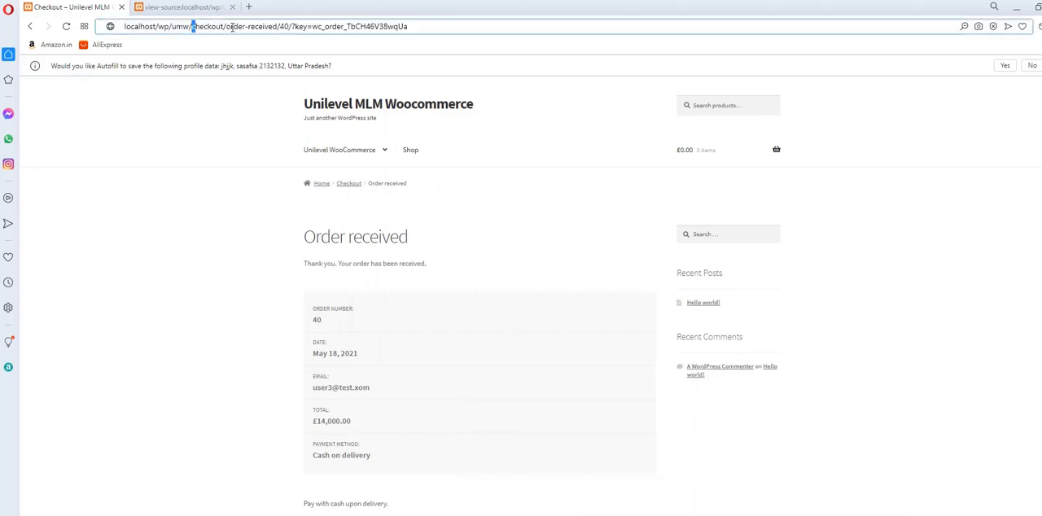
left_click_drag(194, 28, 469, 39)
type("my-")
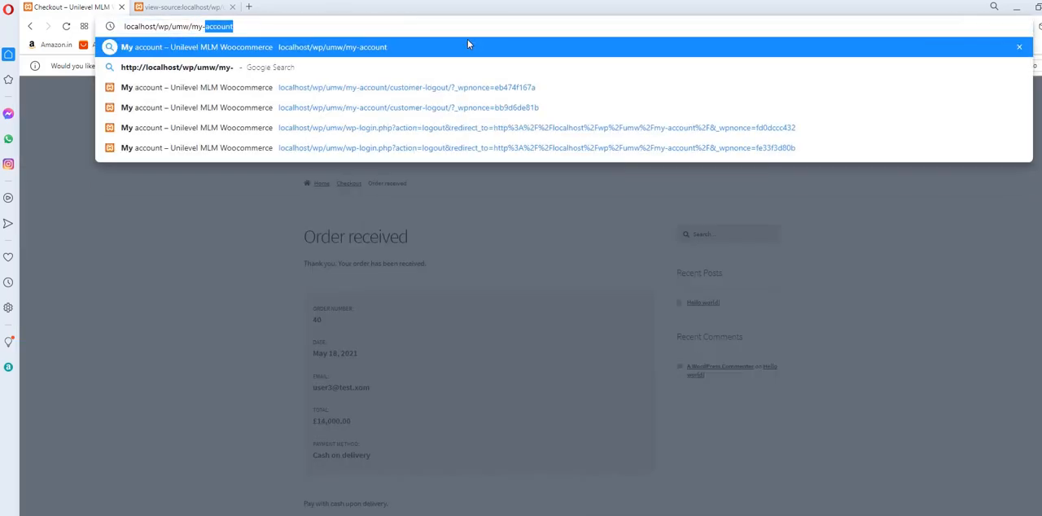
type("account")
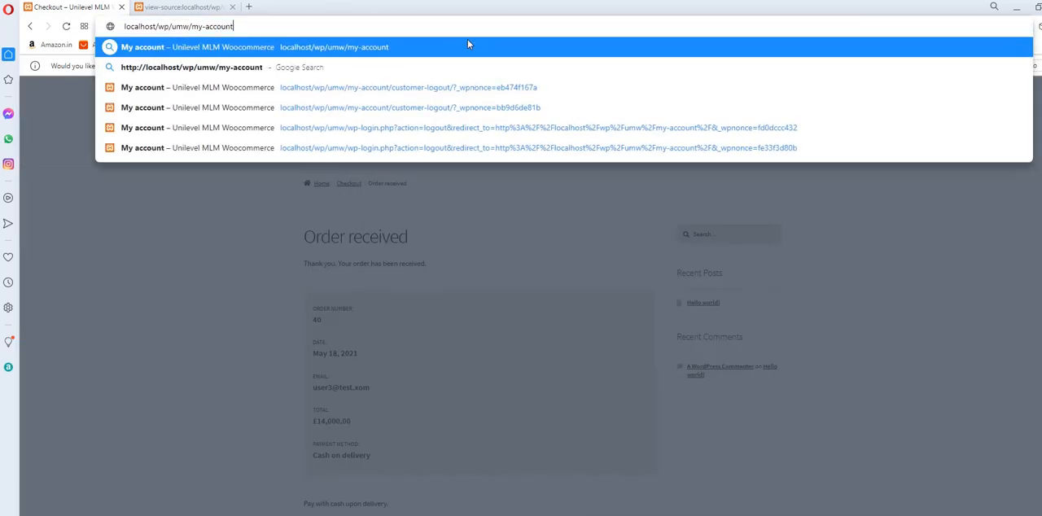
key("Return")
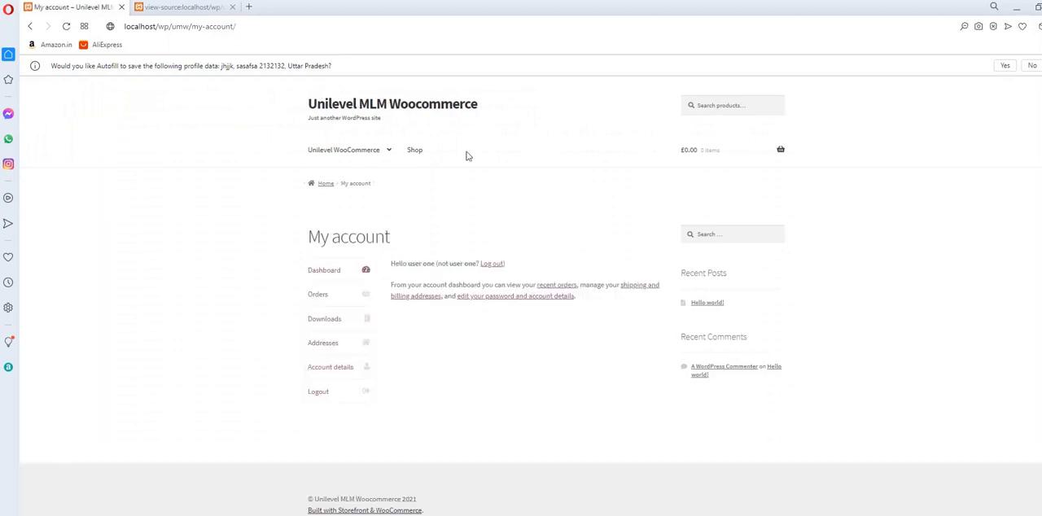
left_click(319, 393)
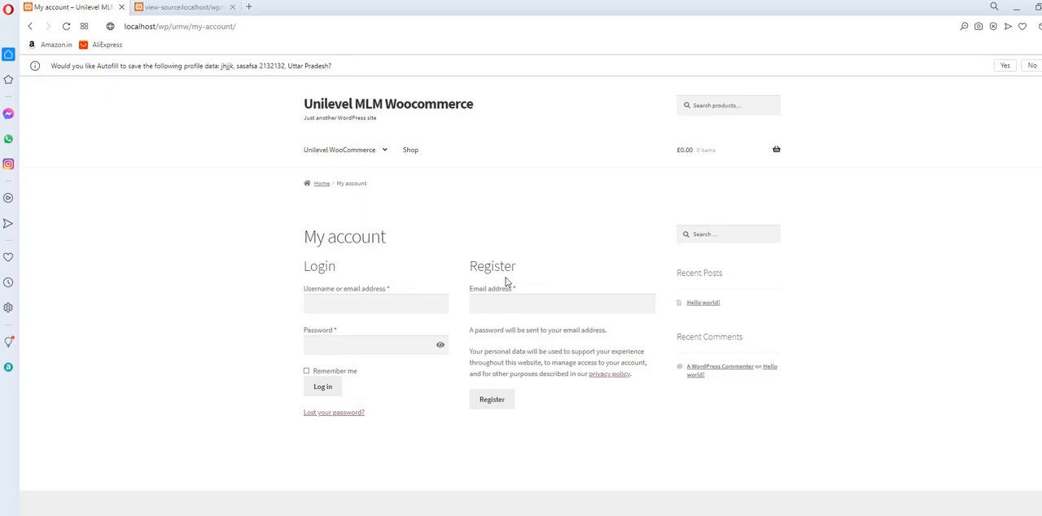
Switch to the WordPress admin in Chrome and check the newly registered customer's entry in the users list.
key("alt+Tab")
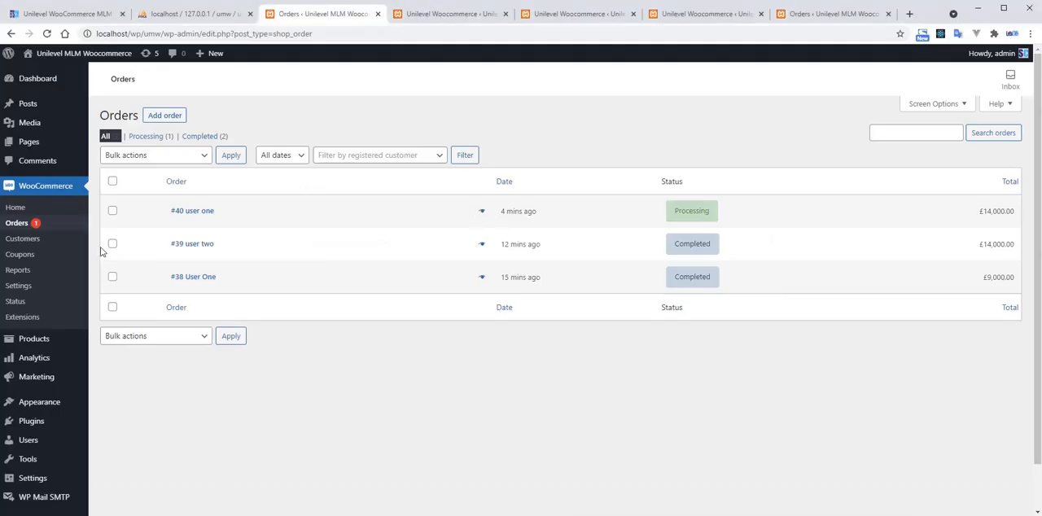
left_click(49, 438)
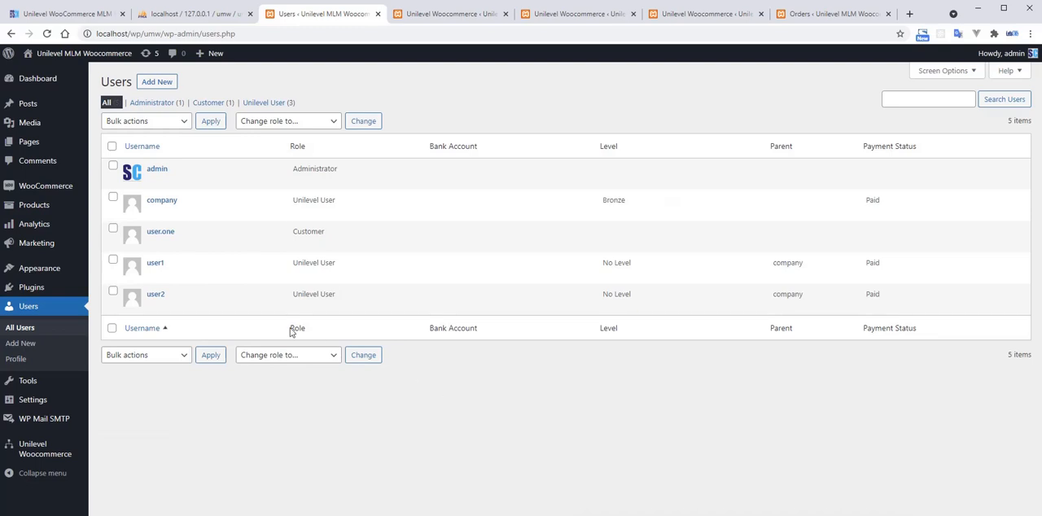
left_click_drag(179, 234, 146, 232)
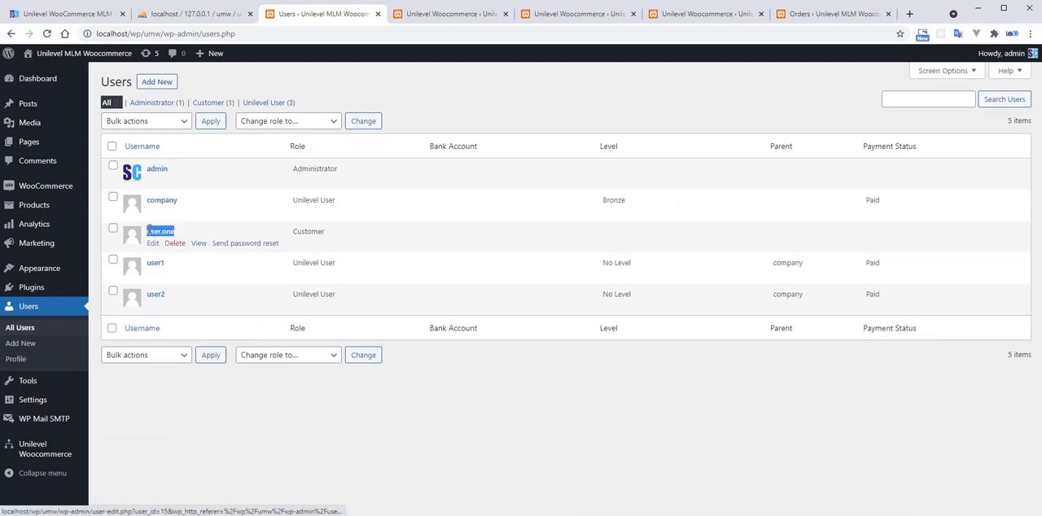
left_click(418, 246)
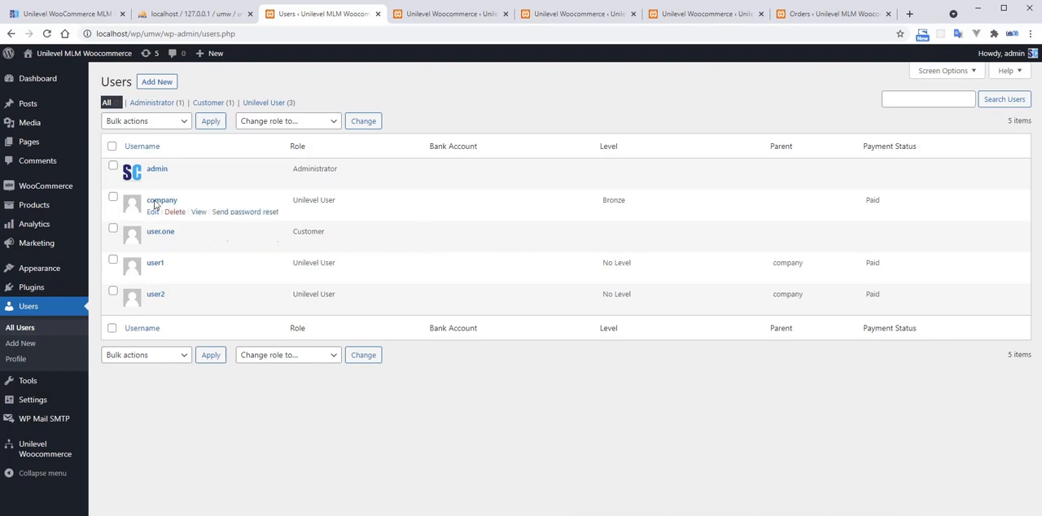
Open the newest WooCommerce order, set its status to Completed, and update the order.
left_click(109, 203)
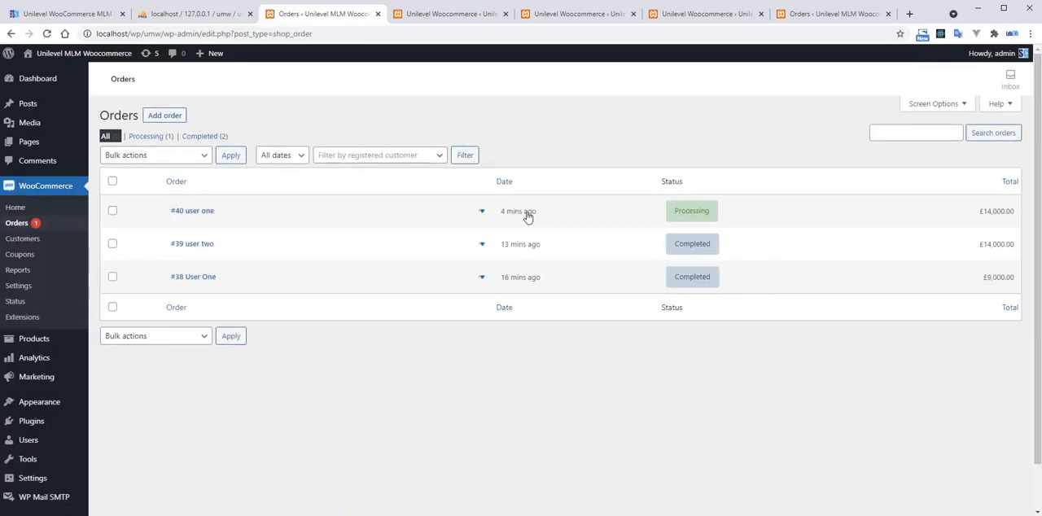
left_click(485, 214)
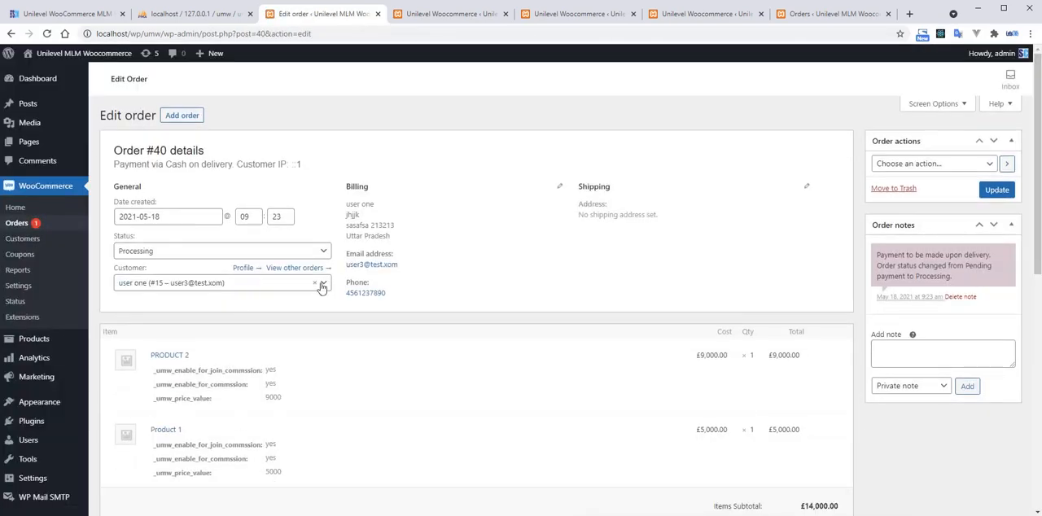
left_click(192, 252)
left_click(166, 326)
left_click(996, 190)
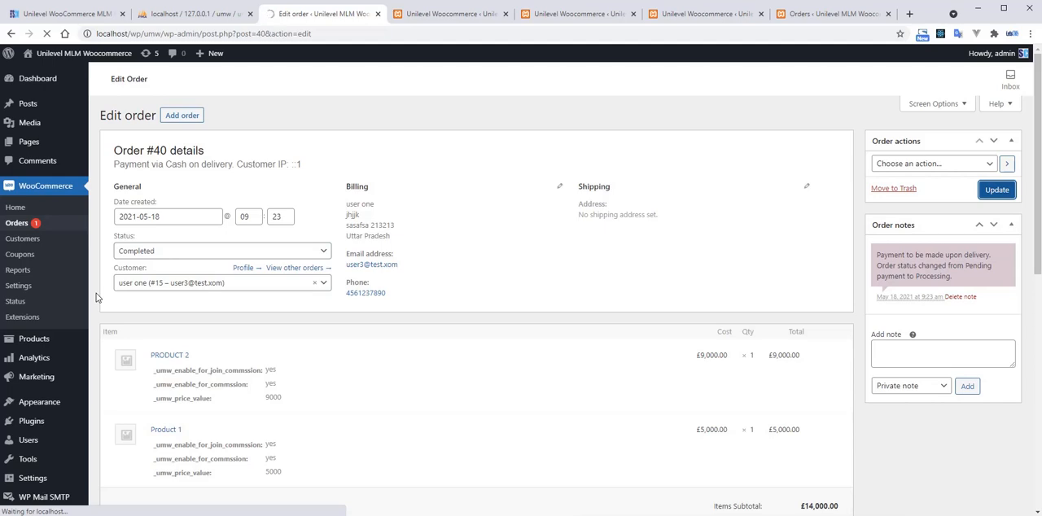
scroll(95, 298, "down", 3)
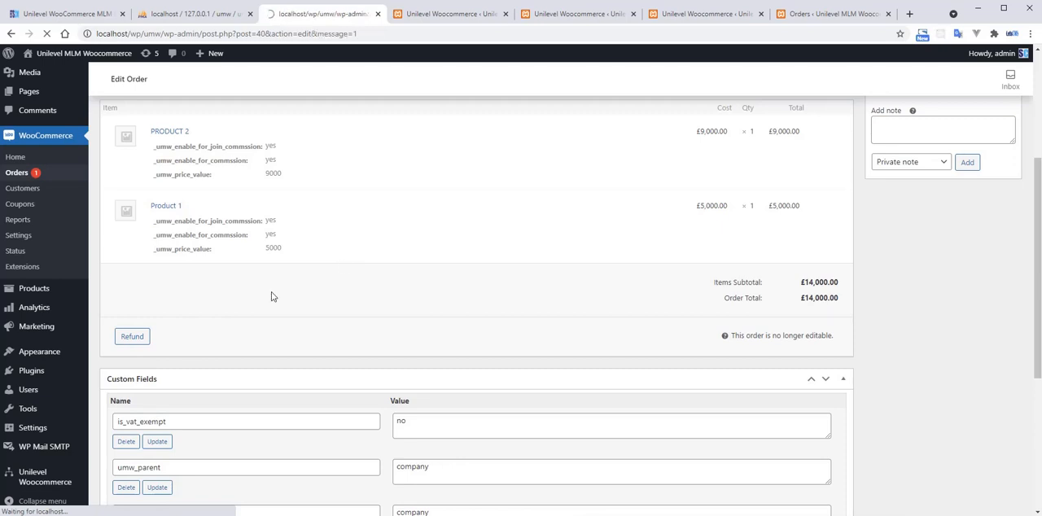
scroll(55, 364, "down", 3)
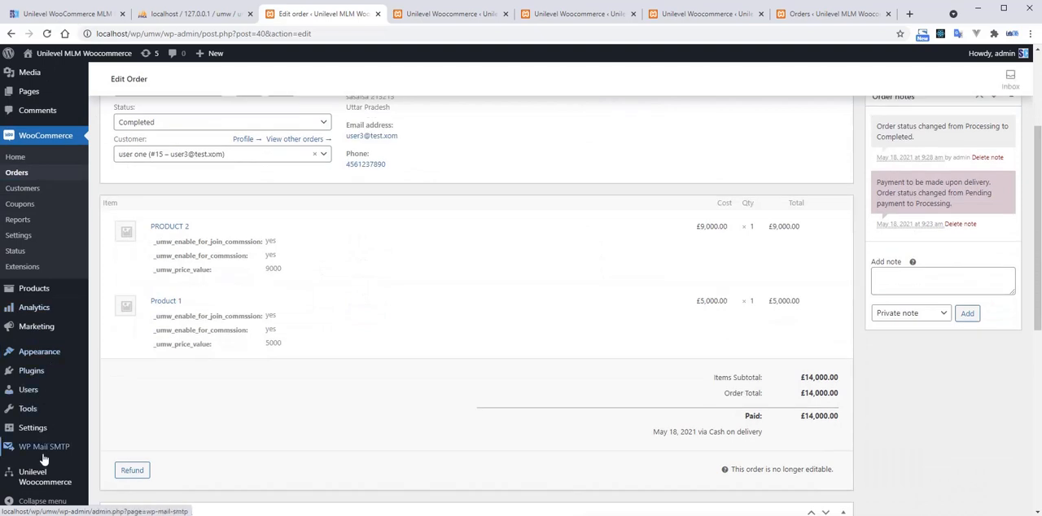
Open the Unilevel Woocommerce user reports and check the new member's name and payment status.
mouse_move(49, 476)
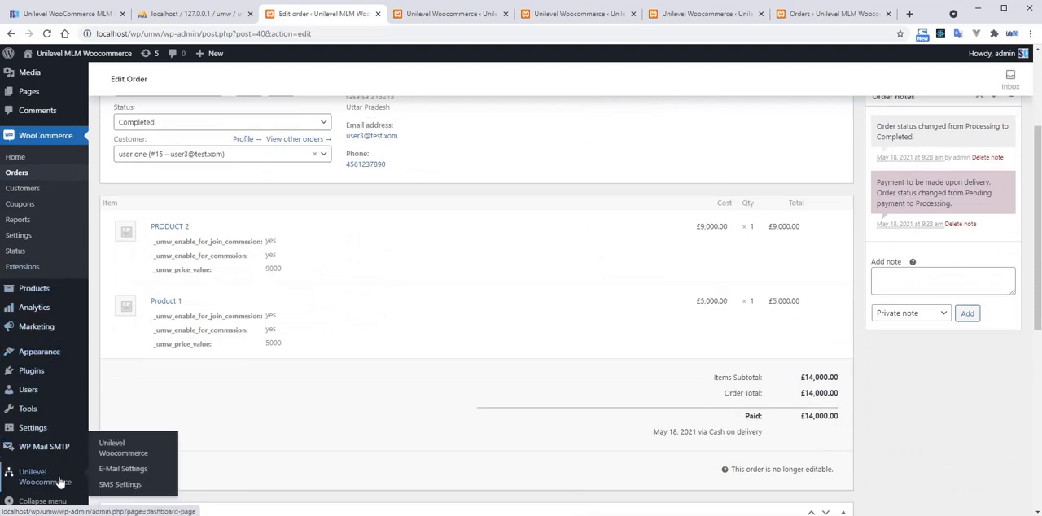
left_click(131, 450)
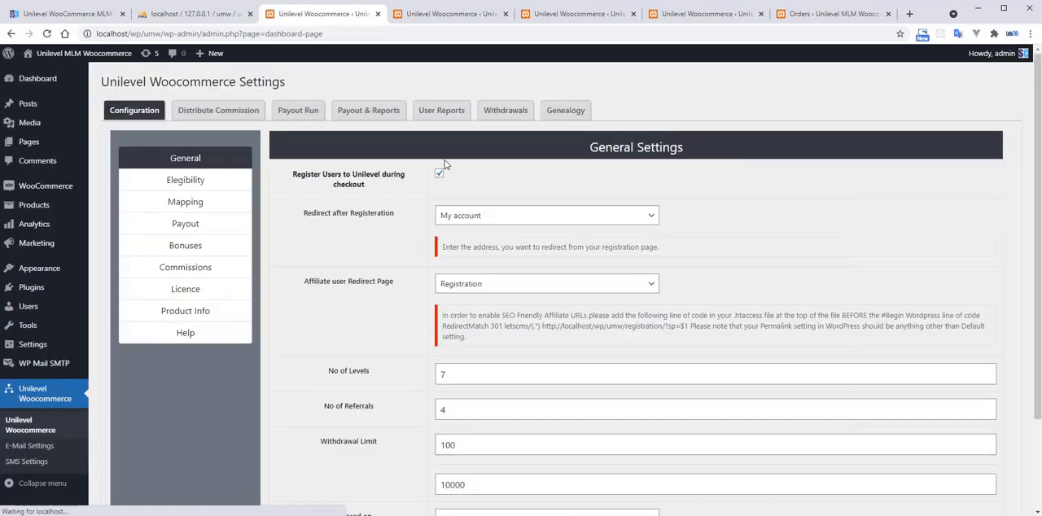
left_click(442, 110)
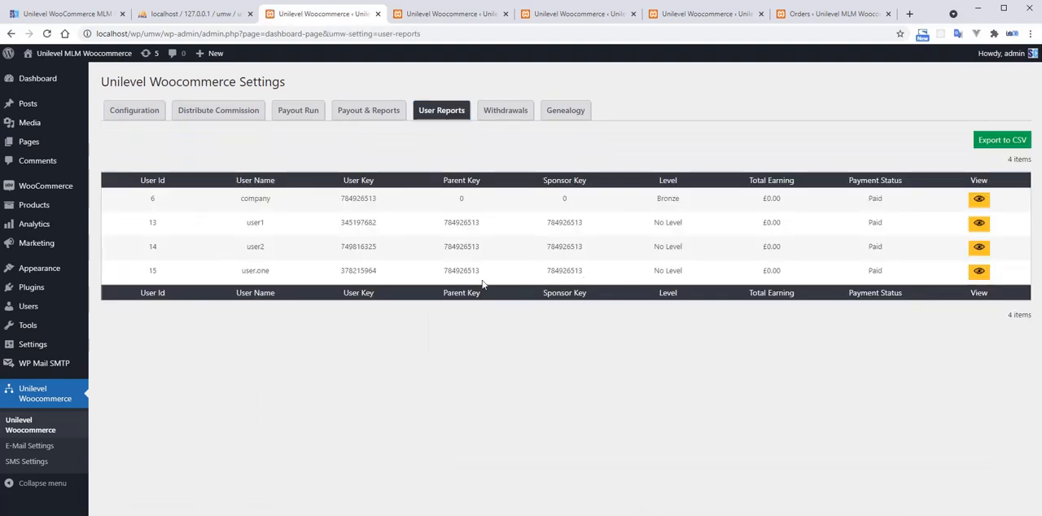
left_click_drag(242, 270, 294, 270)
left_click(882, 269)
Open the WordPress users list and check the level, parent and payment status of the new member.
mouse_move(72, 189)
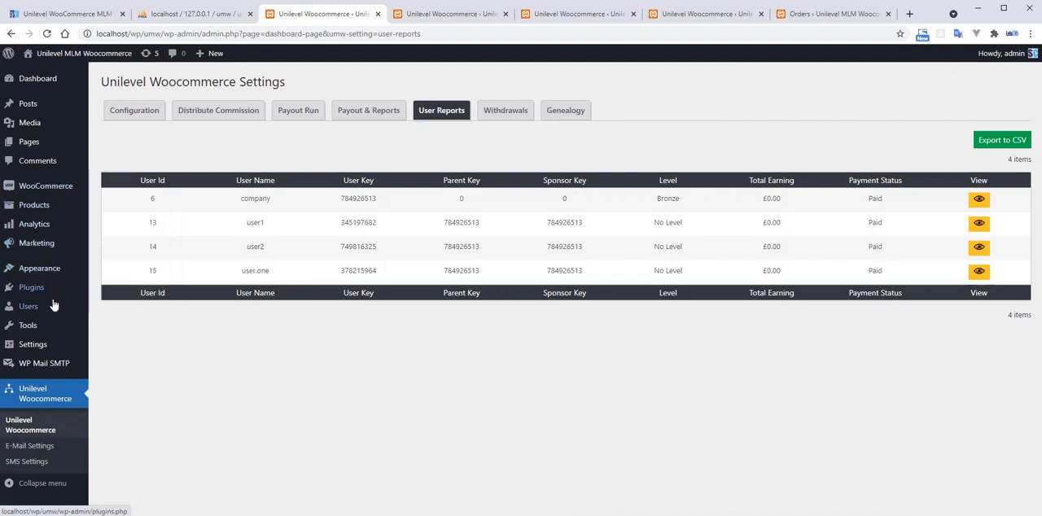
left_click(115, 308)
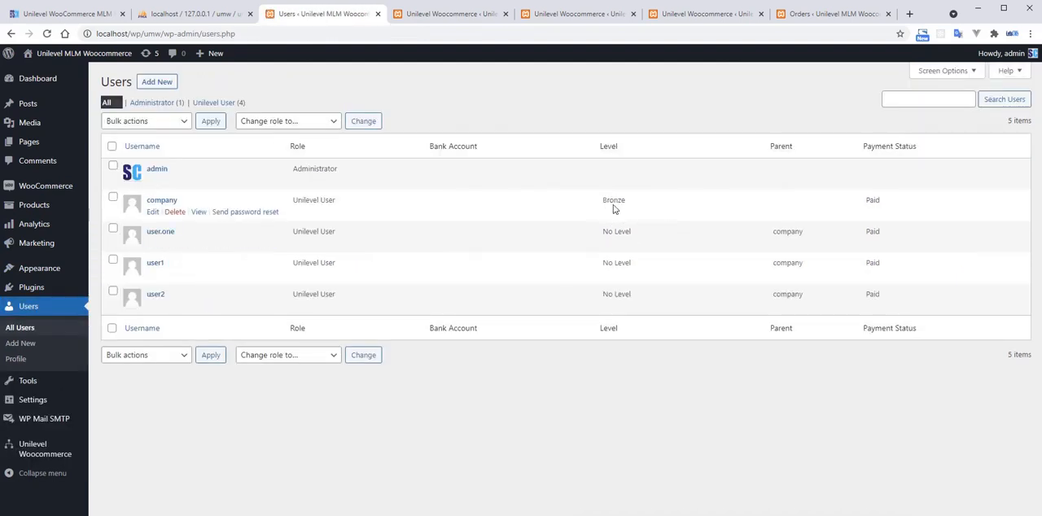
double_click(614, 203)
left_click(606, 234)
triple_click(606, 234)
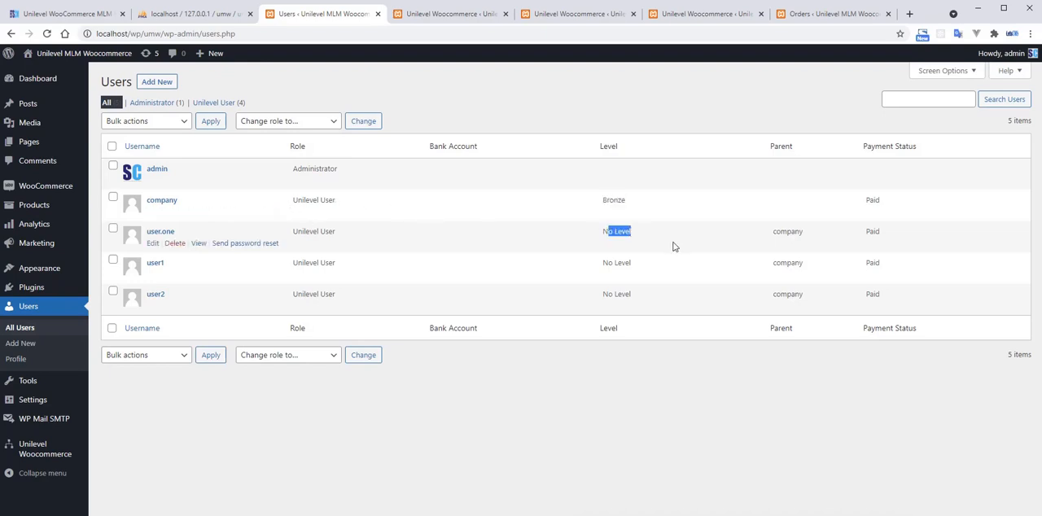
double_click(793, 232)
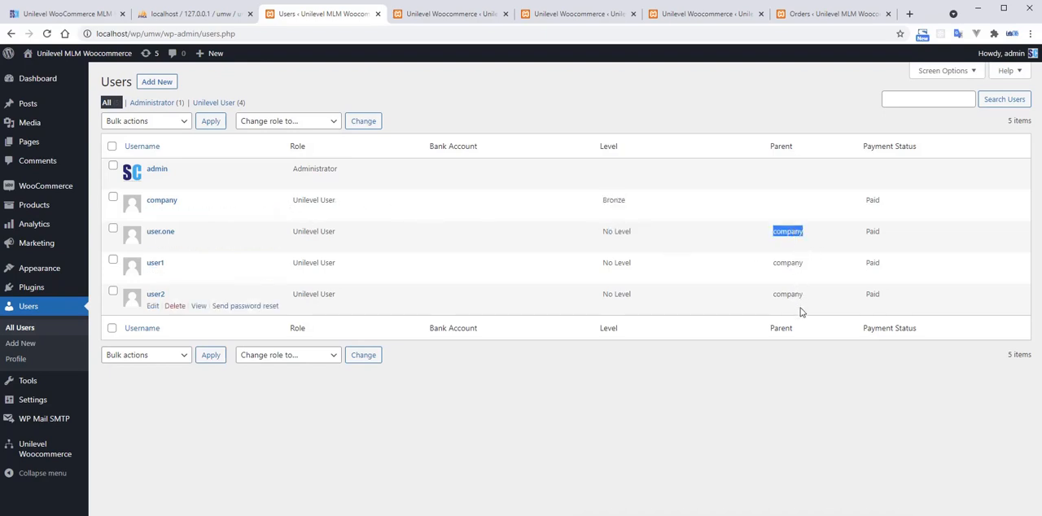
left_click(880, 236)
Switch back to the storefront's My account page in Opera.
key("alt+Tab")
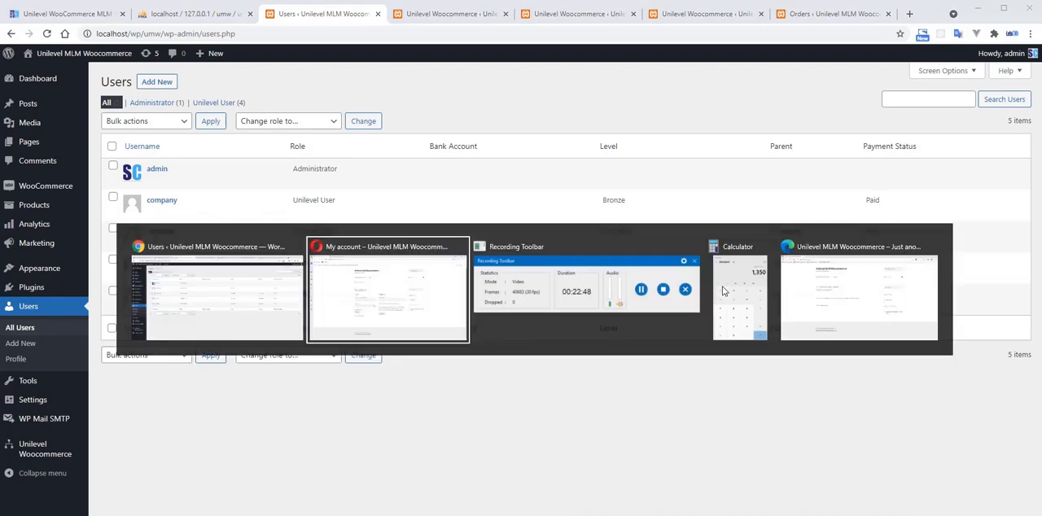
key("alt")
left_click(594, 240)
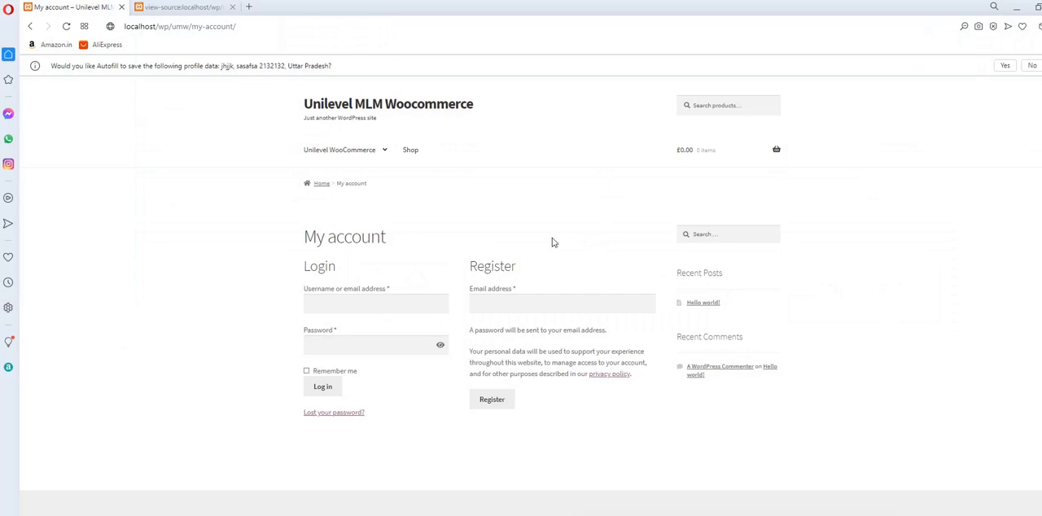
mouse_move(382, 155)
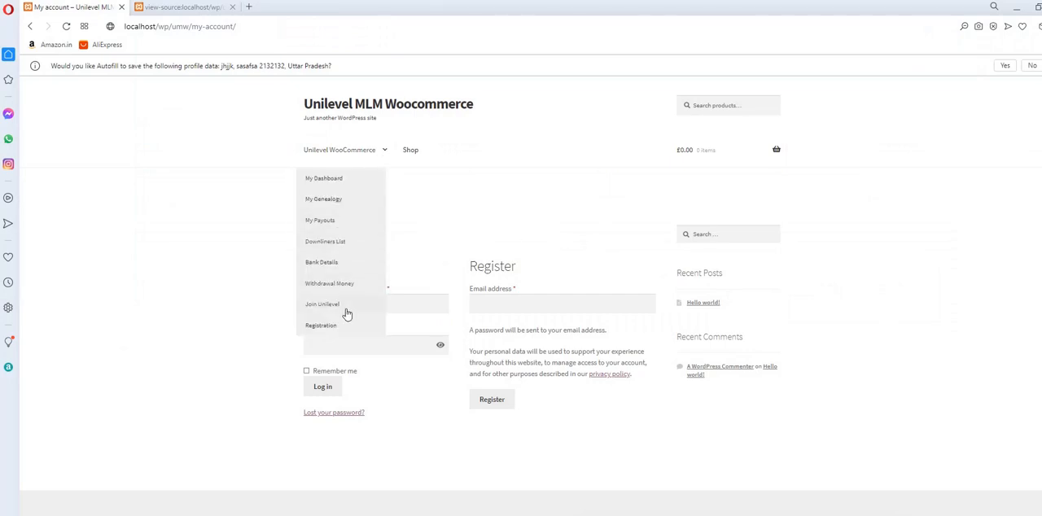
left_click(287, 28)
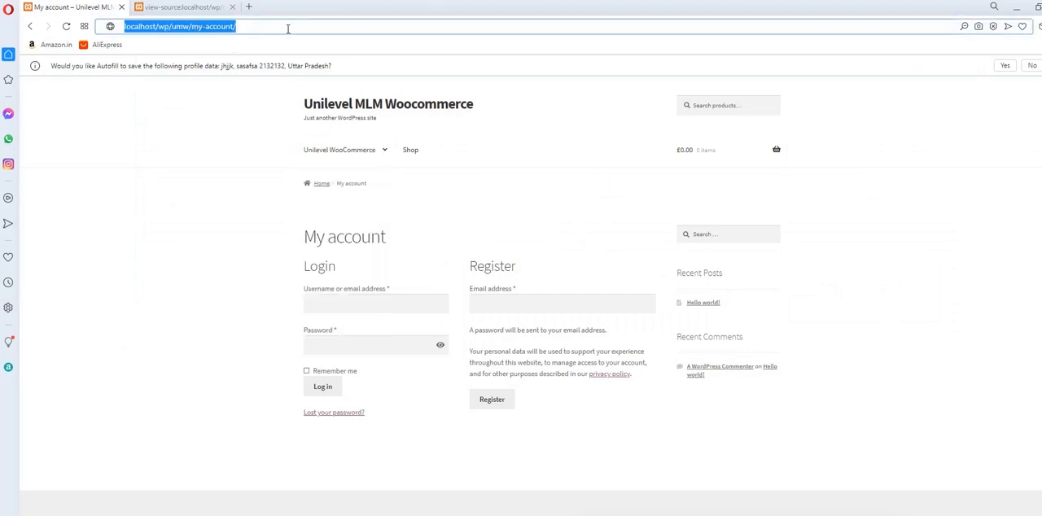
left_click(288, 28)
mouse_move(379, 163)
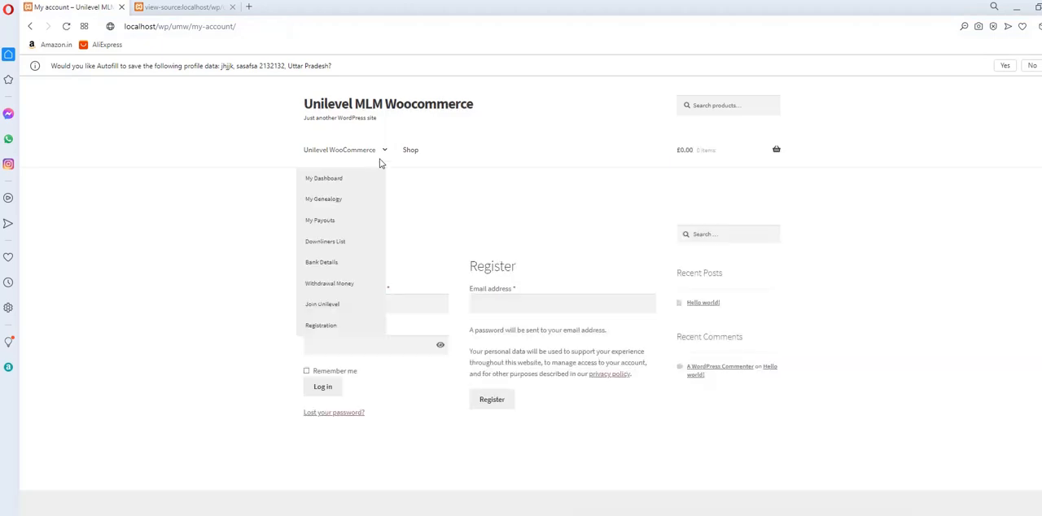
left_click(342, 326)
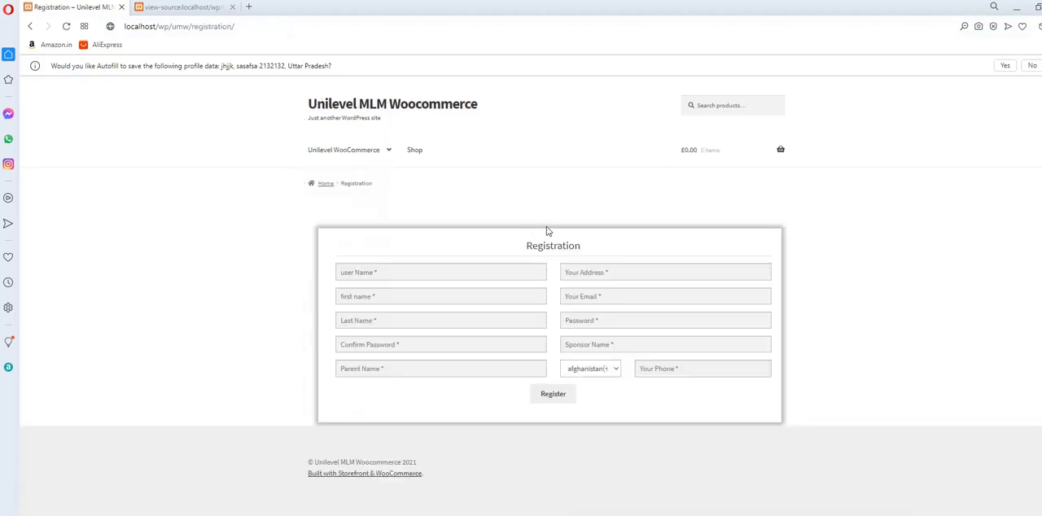
left_click(455, 271)
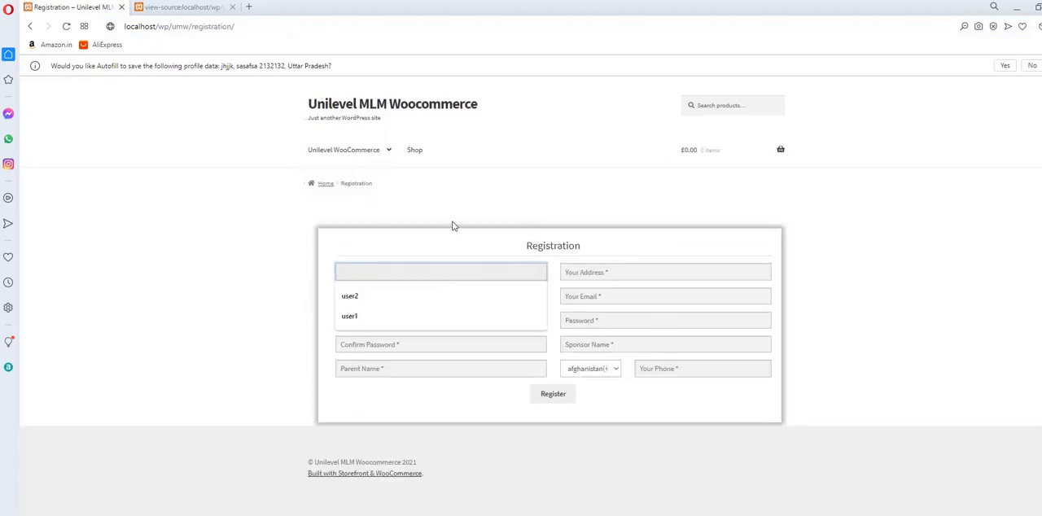
Add PRODUCT 2 and Product 1 from the shop to the cart and proceed to checkout.
left_click(415, 152)
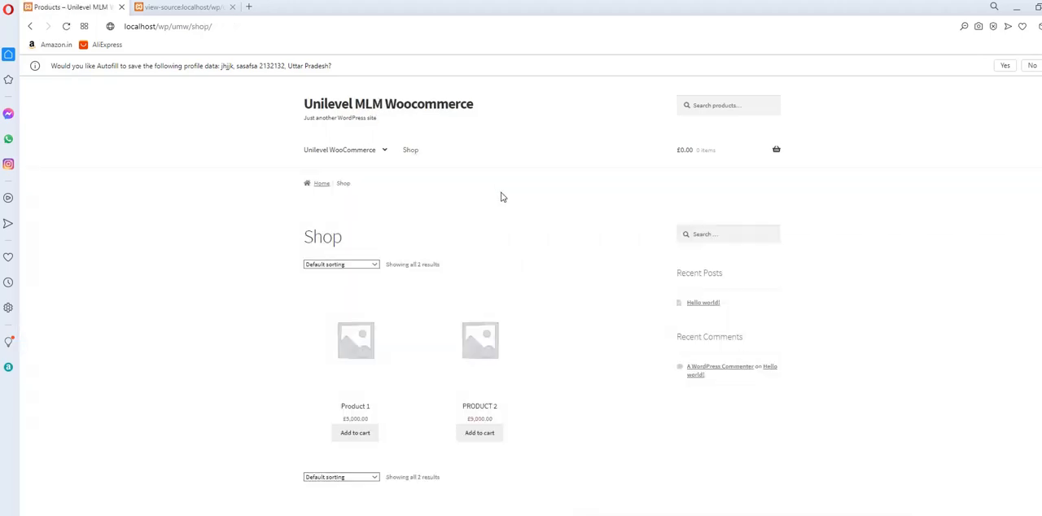
scroll(500, 197, "down", 1)
left_click(493, 393)
left_click(358, 393)
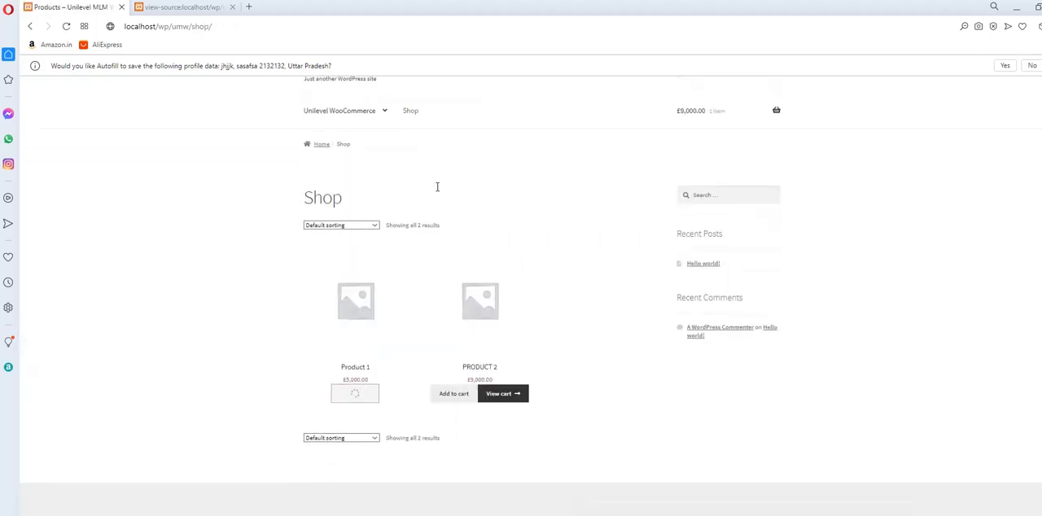
left_click(498, 394)
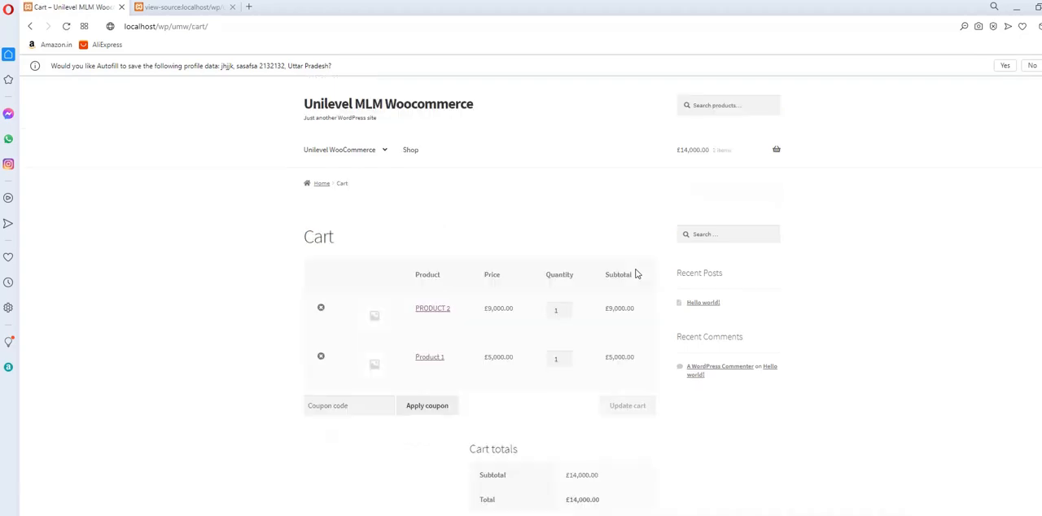
scroll(593, 346, "down", 2)
left_click(595, 397)
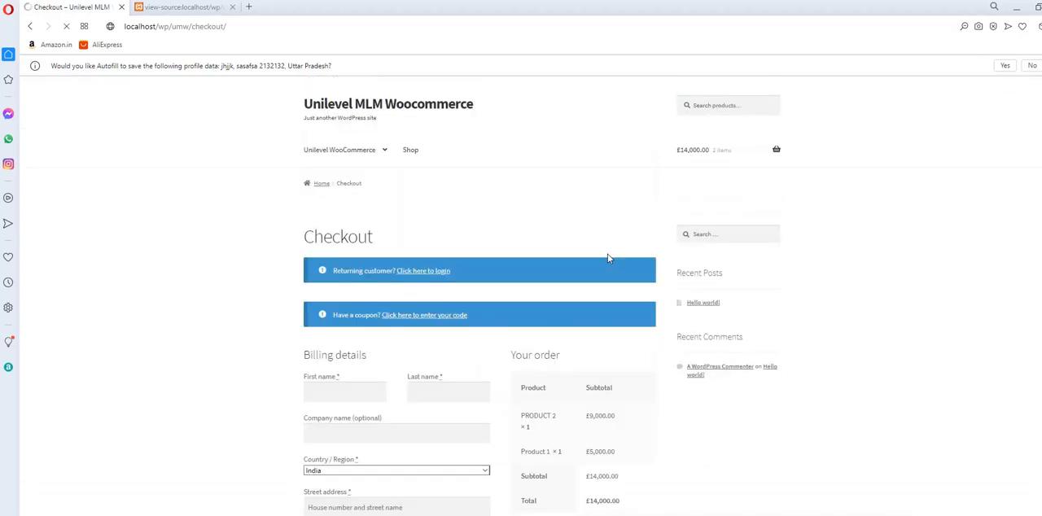
Fill in the new customer's first and last name in the billing details.
scroll(427, 282, "down", 2)
left_click(353, 171)
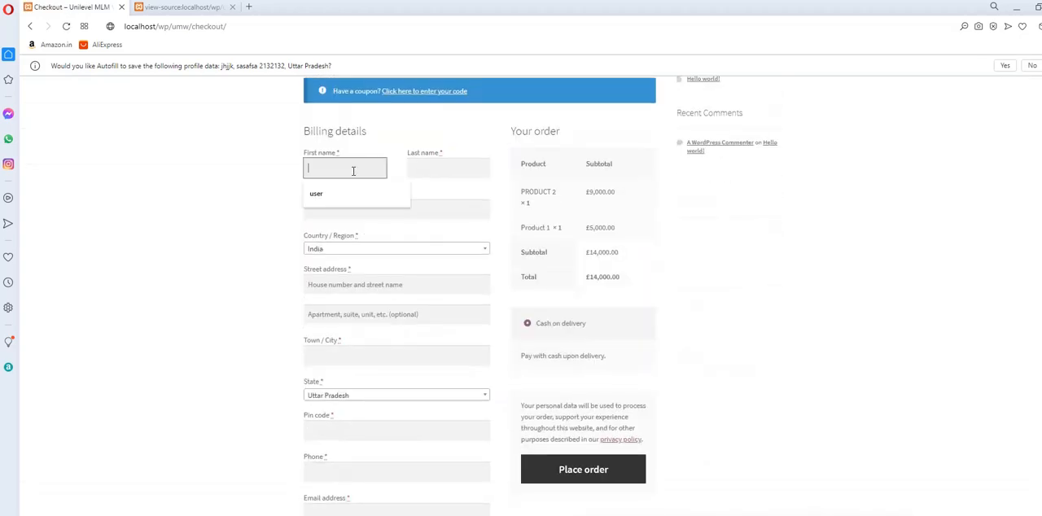
type("user")
key("Tab")
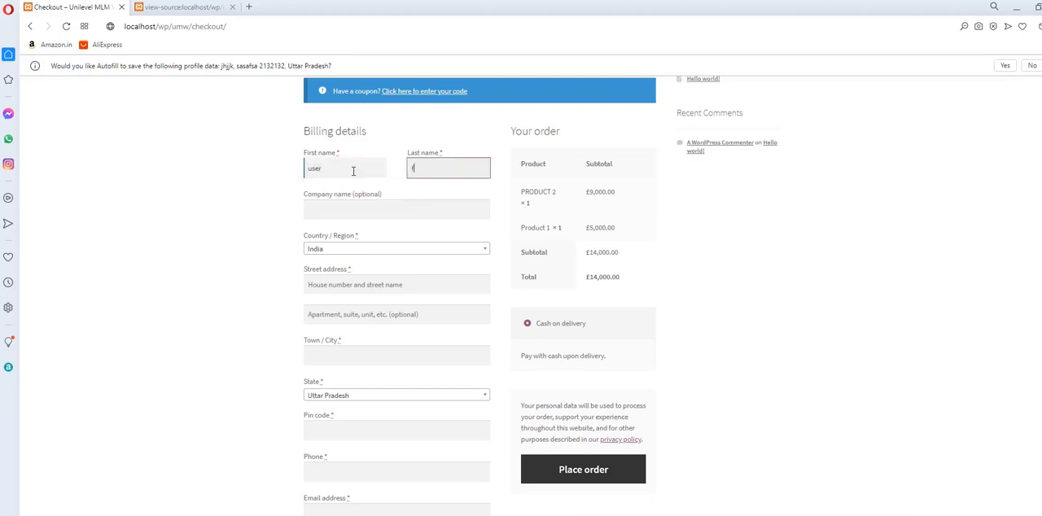
key("Tab")
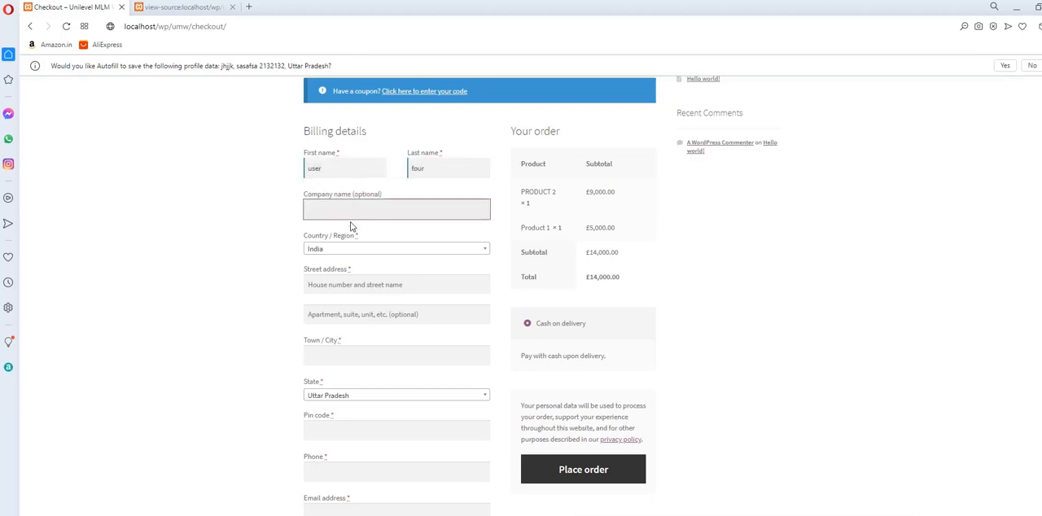
Fill in the billing street address, apartment line, town and postal code, keeping India and Uttar Pradesh.
scroll(353, 226, "down", 2)
left_click(350, 177)
left_click(346, 199)
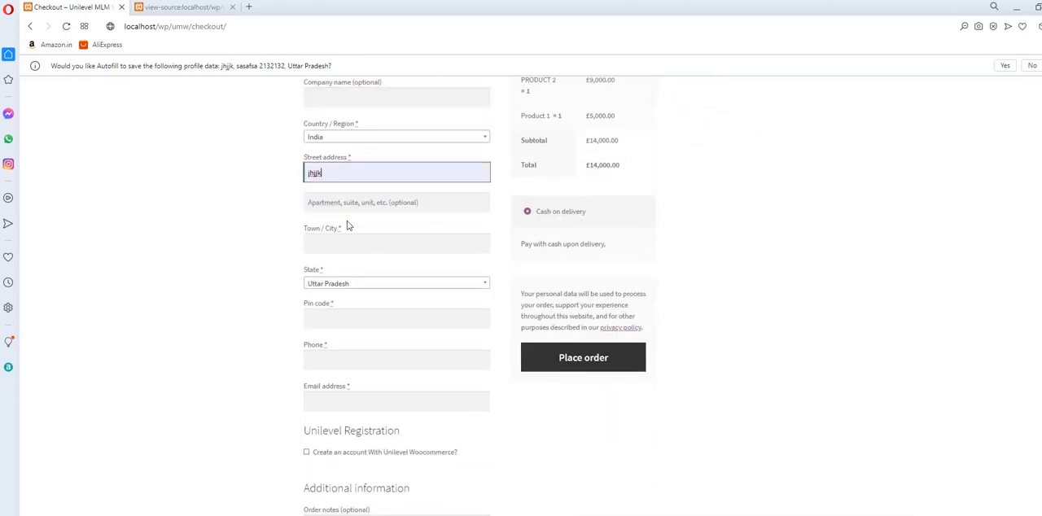
left_click(345, 204)
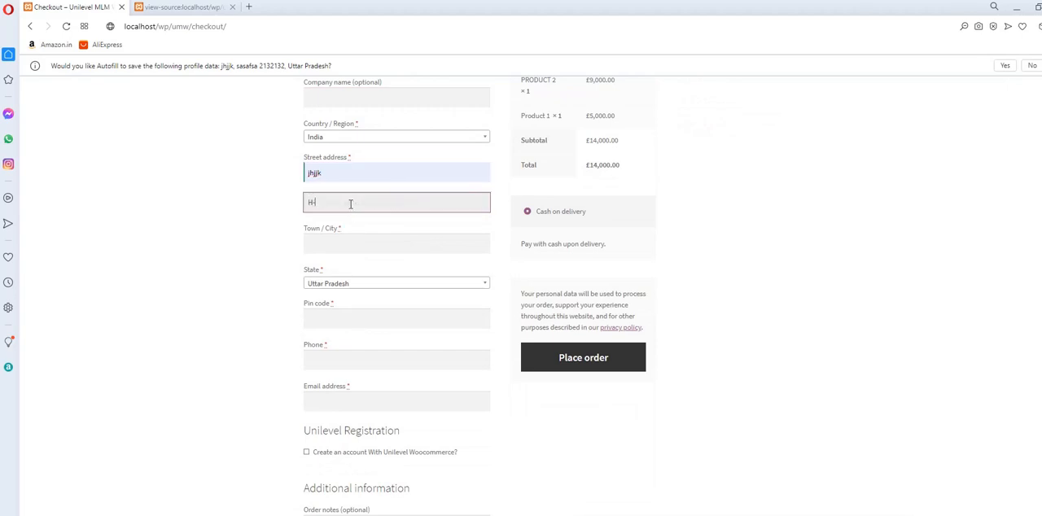
key("Tab")
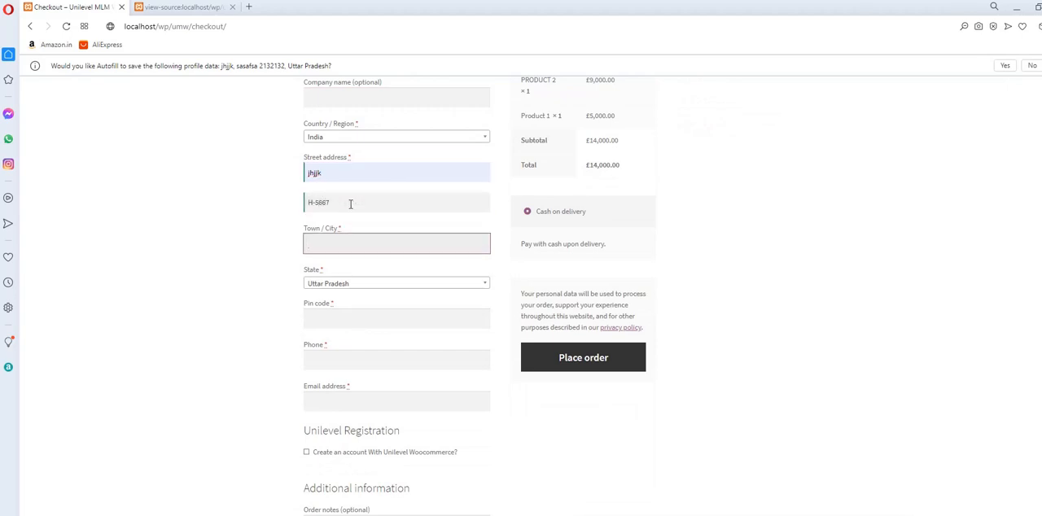
type("ajhjkh")
key("Tab")
key("Tab")
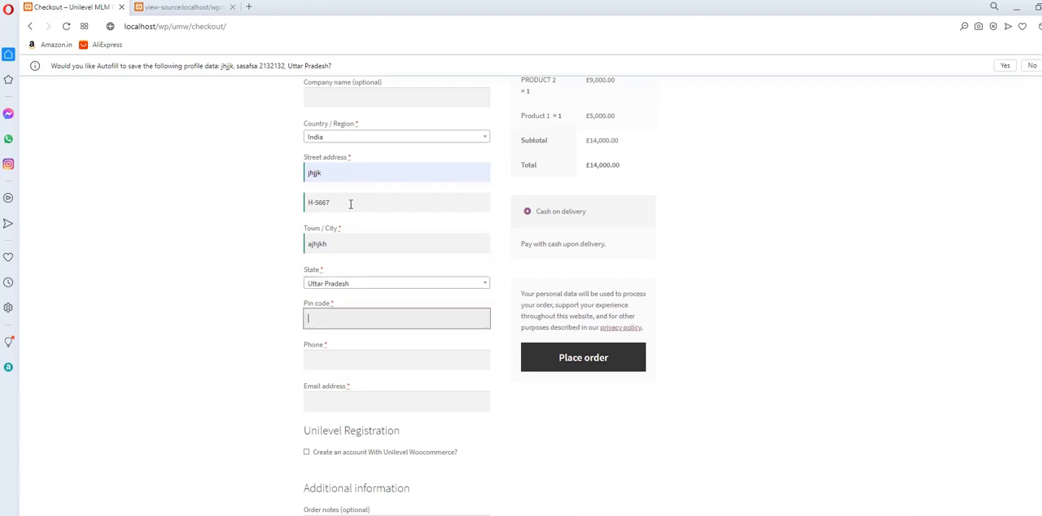
type("201548")
key("Tab")
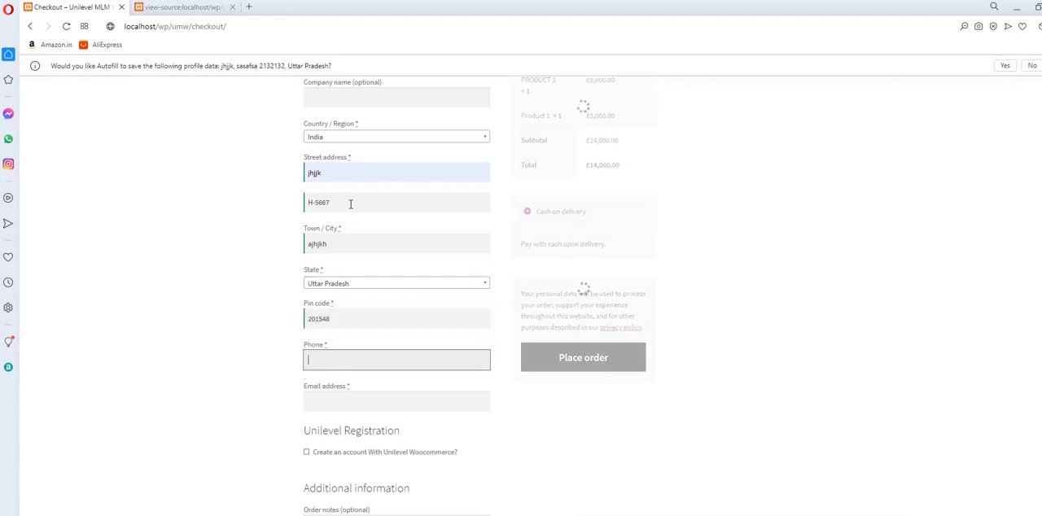
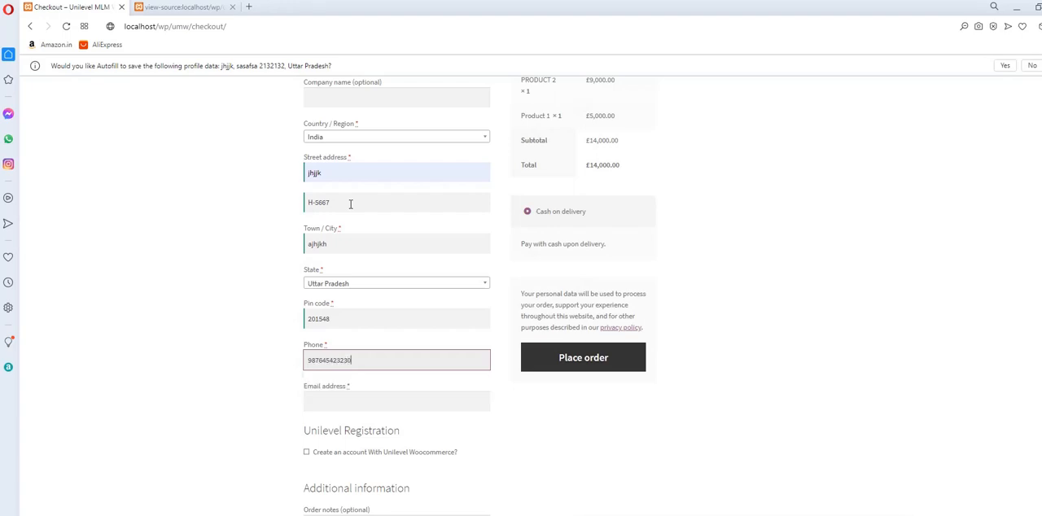
Fill in the customer's phone number and email address in the billing details.
key("Tab")
scroll(366, 228, "down", 2)
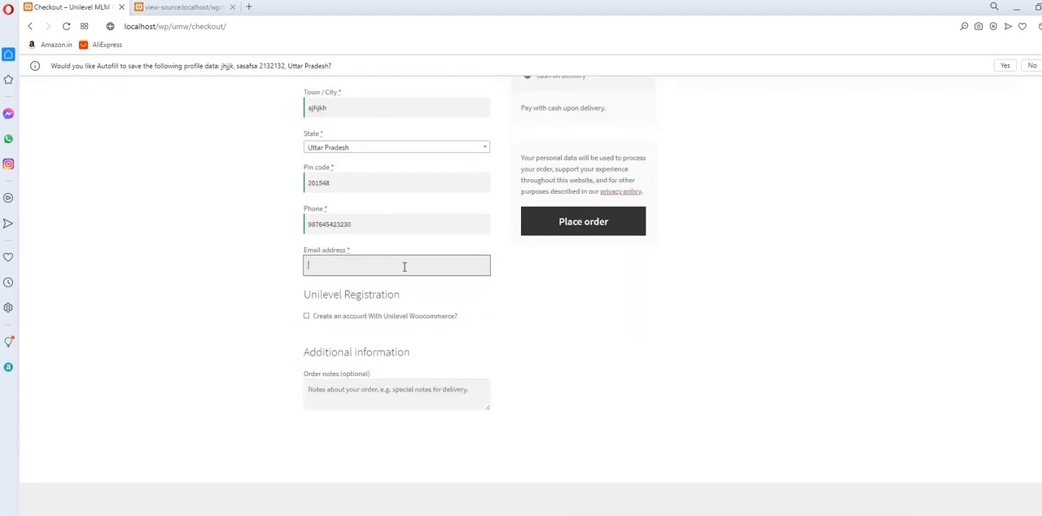
type("user4@test.com")
key("Tab")
Enable creating an account with Unilevel Woocommerce and enter company as the sponsor name.
left_click(307, 315)
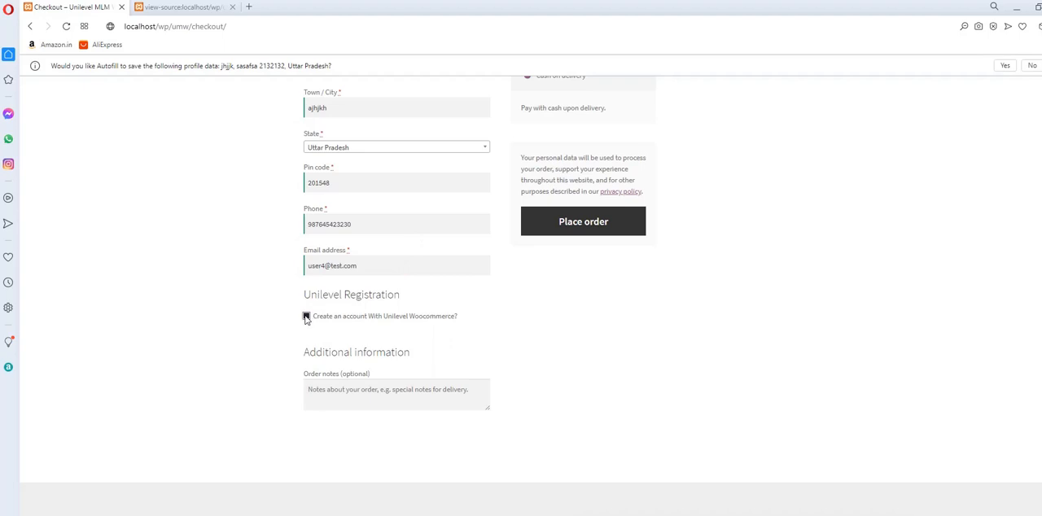
left_click(405, 343)
type("company")
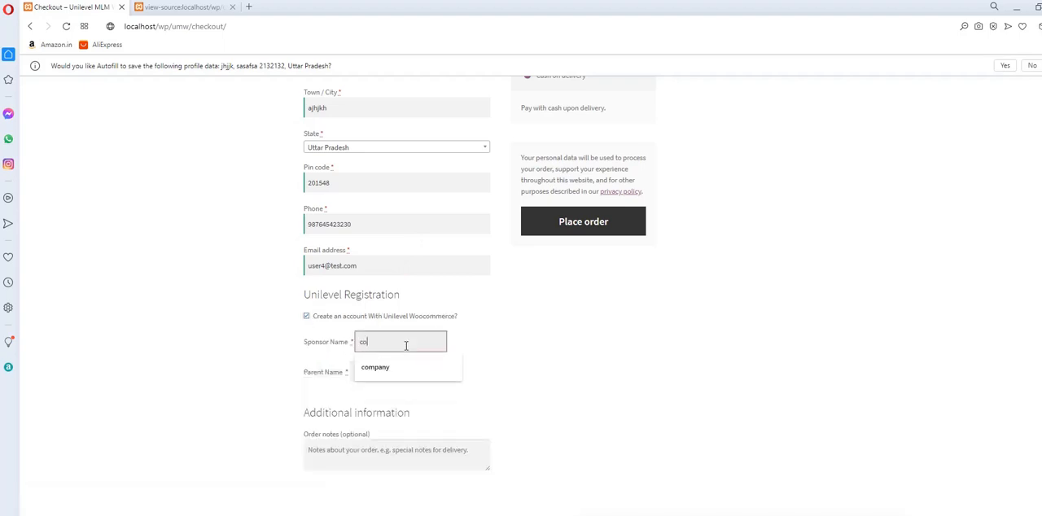
key("Tab")
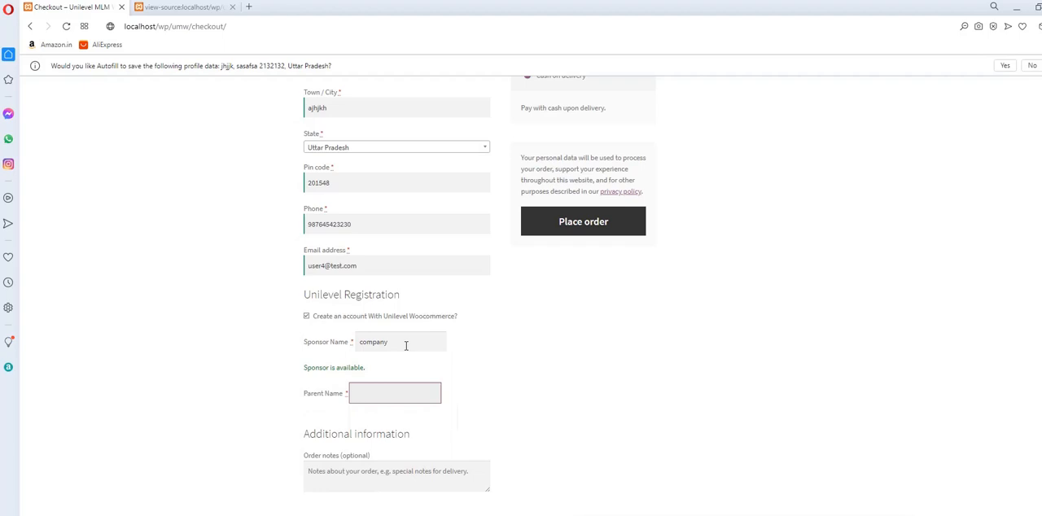
Set the parent name of the Unilevel registration to company.
type("comapny")
left_click(489, 370)
left_click(383, 395)
type("comap")
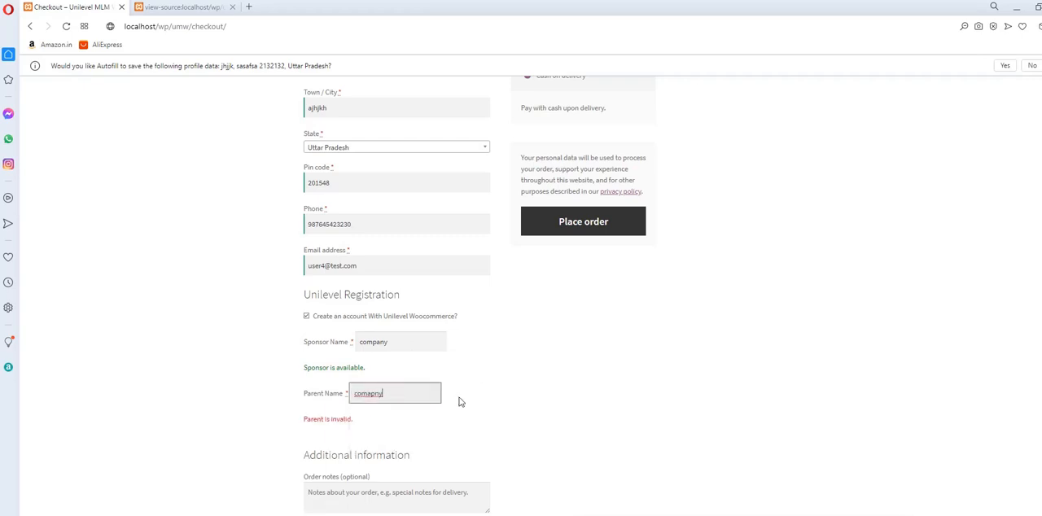
key("BackSpace")
key("BackSpace")
key("BackSpace")
key("BackSpace")
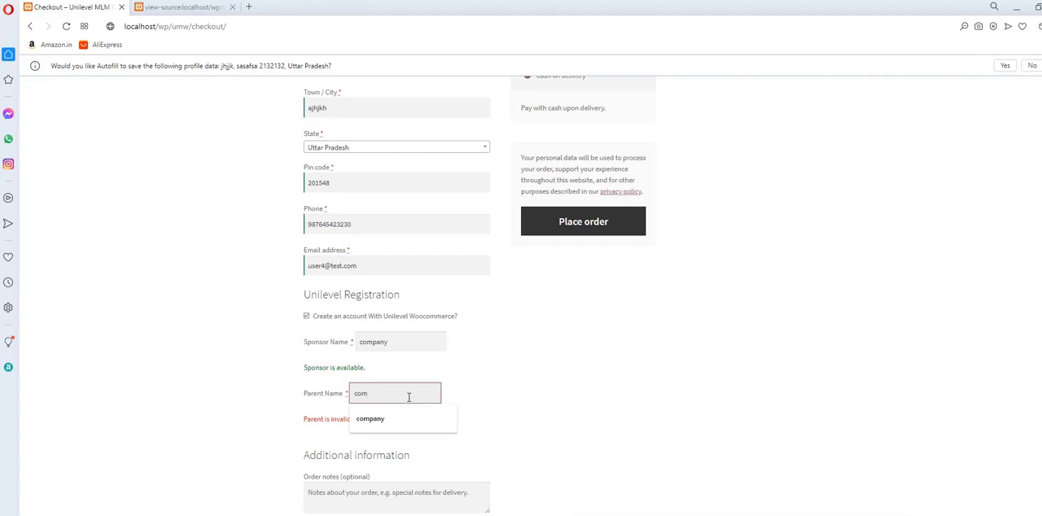
key("Down")
key("Return")
left_click(525, 395)
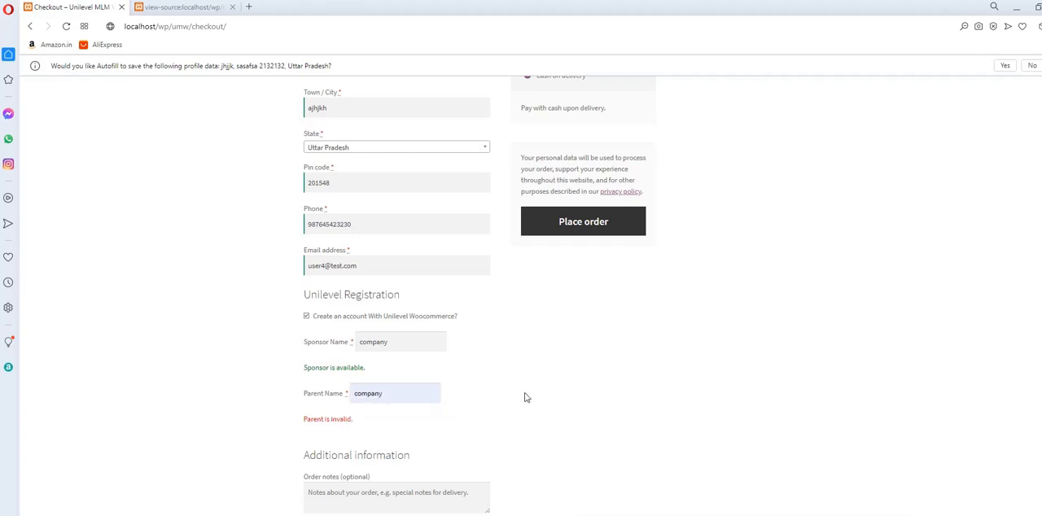
Place the cash-on-delivery order and decline both offers to save the address data for autofill.
scroll(525, 395, "down", 1)
left_click(581, 122)
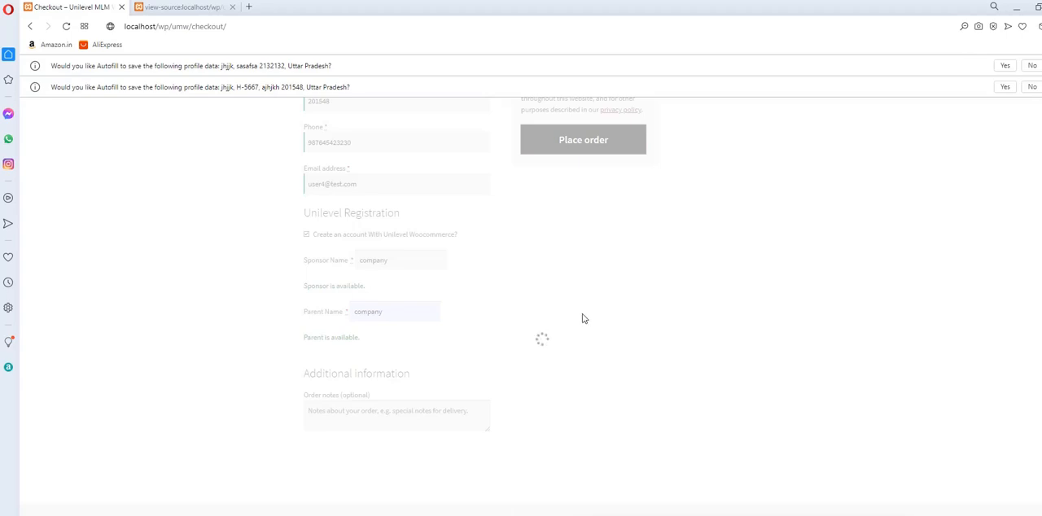
left_click(1040, 87)
left_click(1039, 66)
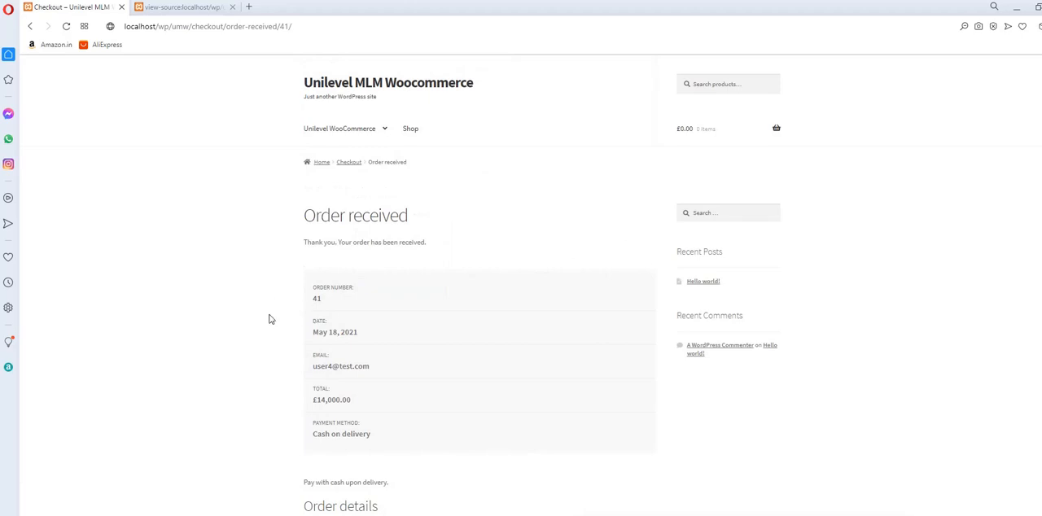
Review the received order's details, and reload the WordPress users list in Chrome to check the new customer's role.
scroll(259, 366, "down", 5)
scroll(261, 365, "up", 1)
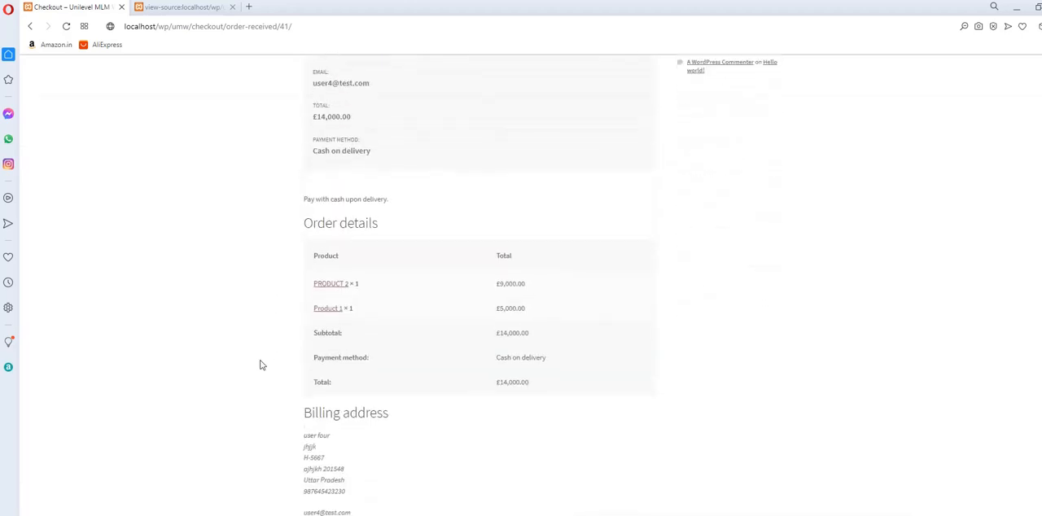
scroll(261, 366, "down", 2)
scroll(260, 365, "up", 6)
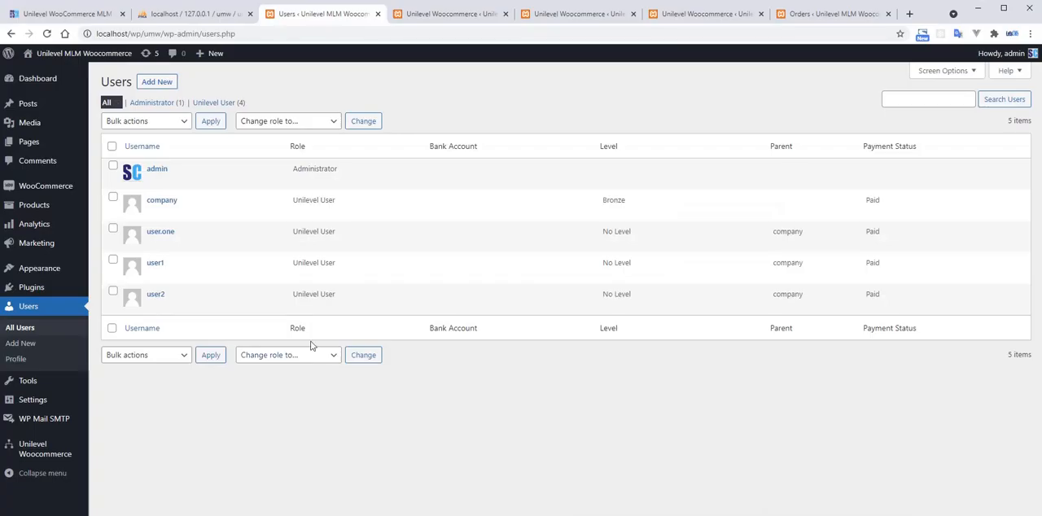
left_click(46, 34)
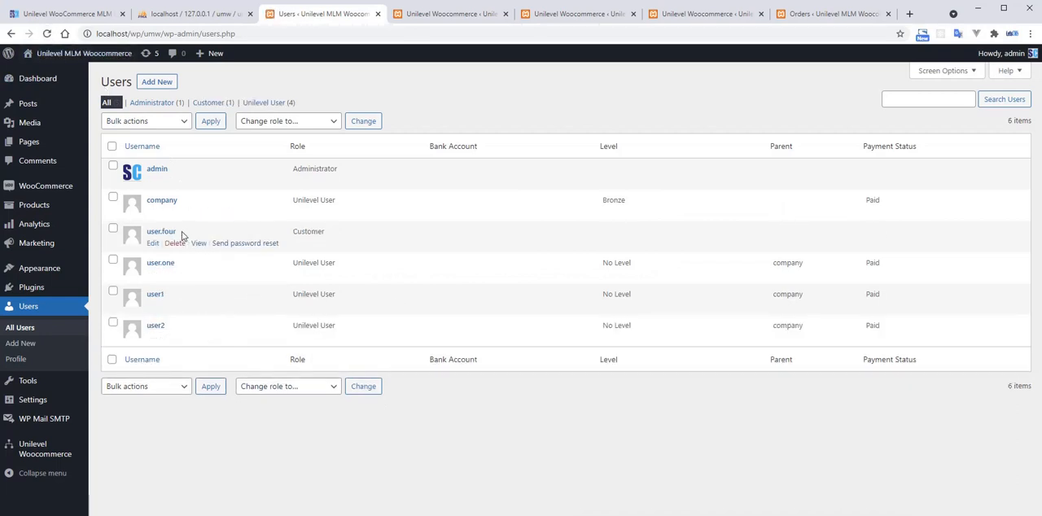
left_click_drag(177, 232, 145, 234)
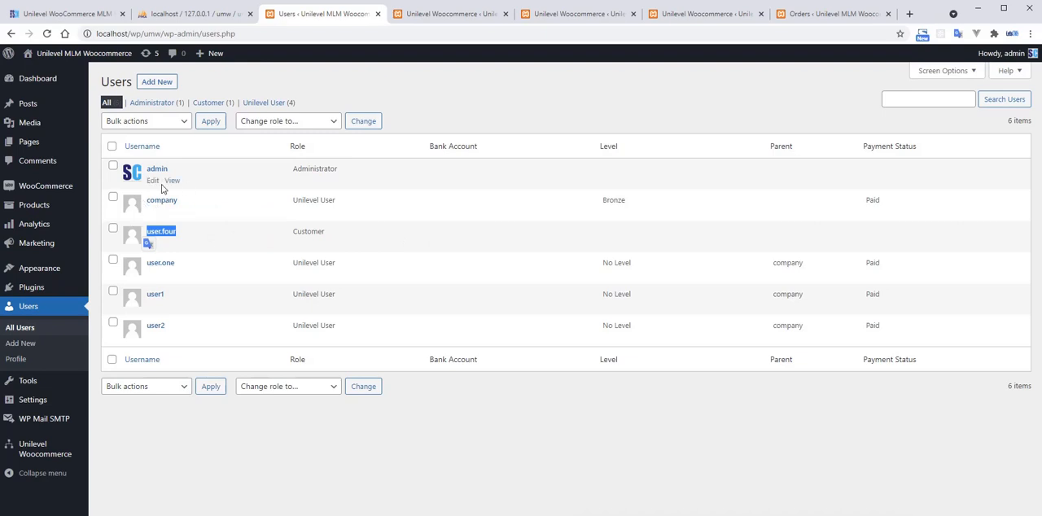
Preview the newest order in the WooCommerce orders list and mark it as Completed.
mouse_move(50, 189)
left_click(121, 203)
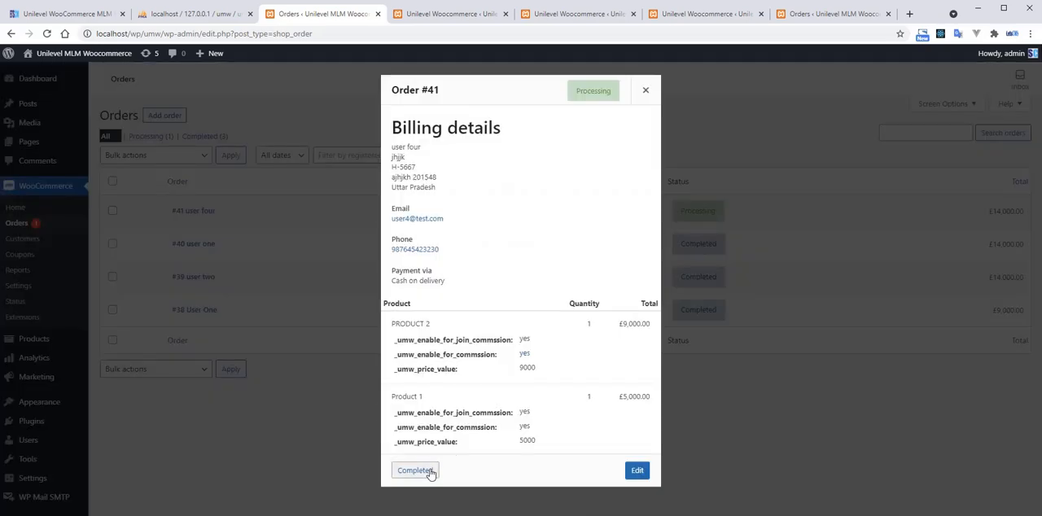
left_click(431, 473)
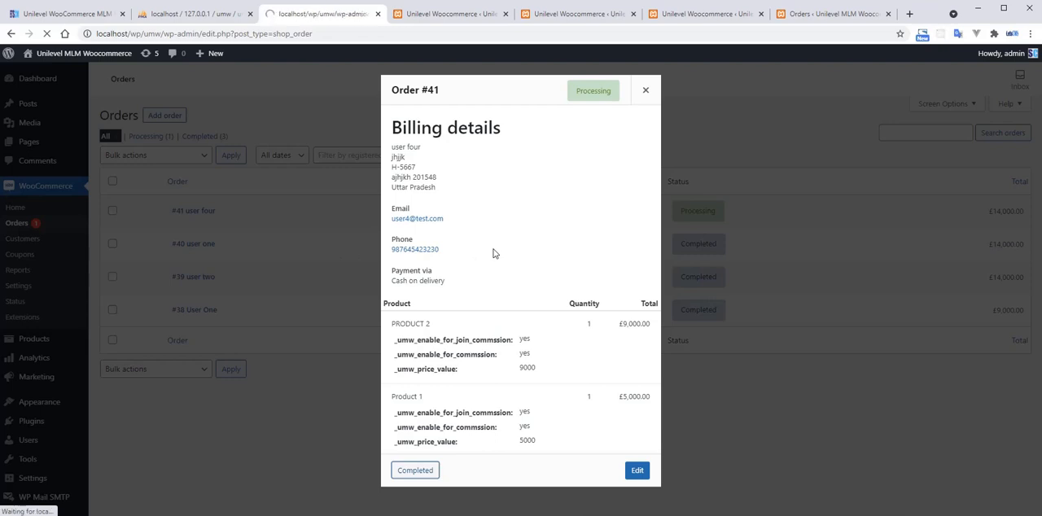
Open the Unilevel Woocommerce settings page in the WordPress admin.
scroll(32, 407, "down", 1)
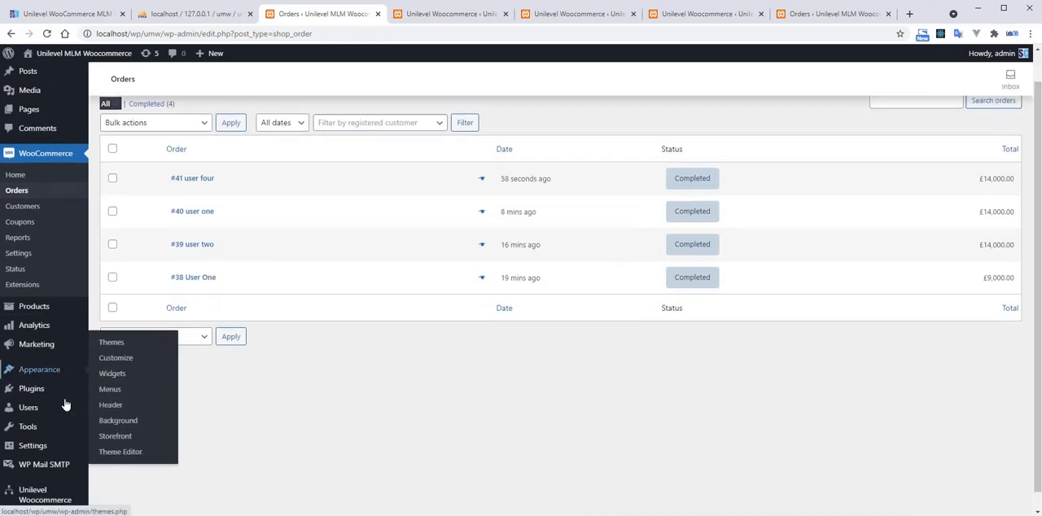
mouse_move(49, 475)
left_click(108, 431)
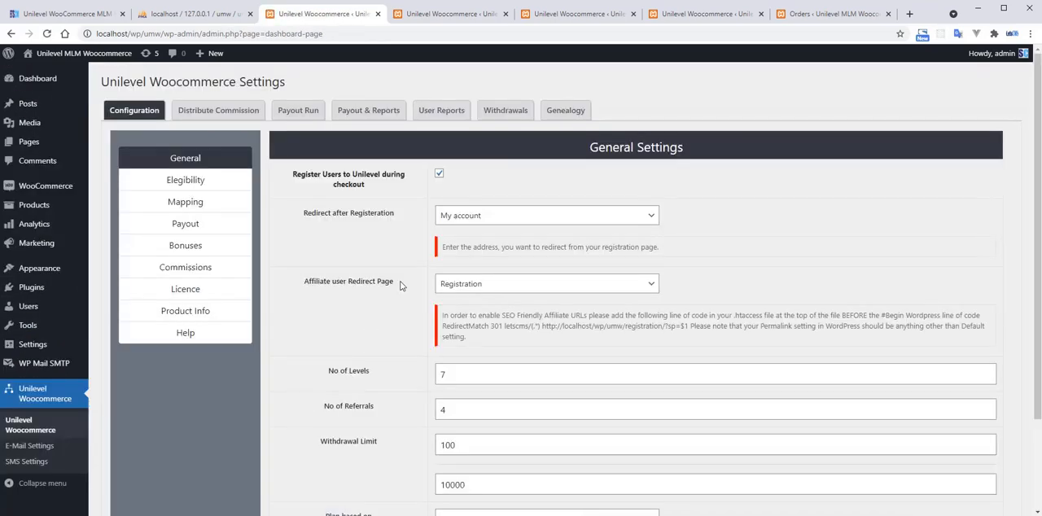
Open the Unilevel user reports and check the payment status of the newest member.
left_click(441, 112)
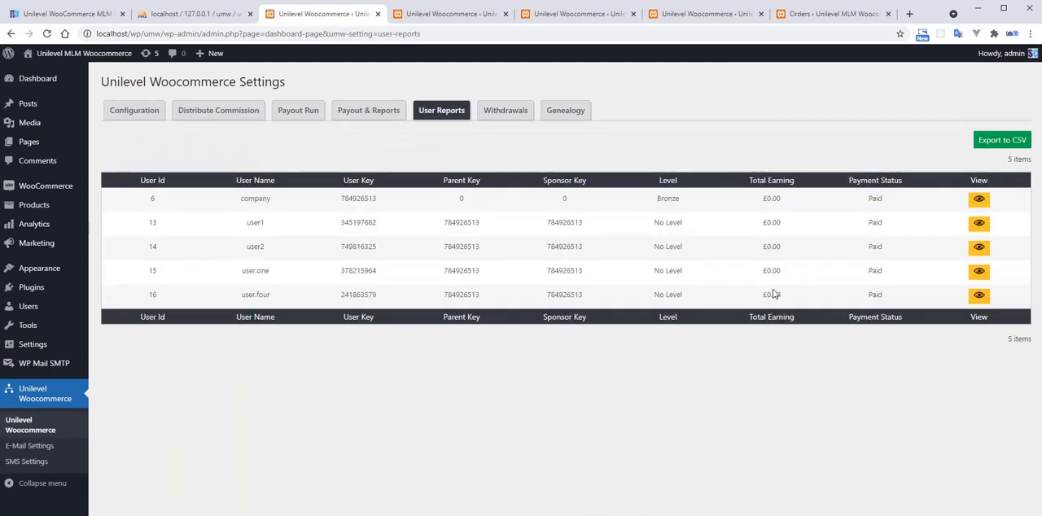
double_click(875, 294)
left_click(603, 233)
Open the Distribute Commission page in the other Unilevel browser tab and check the join commission for the company user.
left_click(439, 22)
left_click(249, 121)
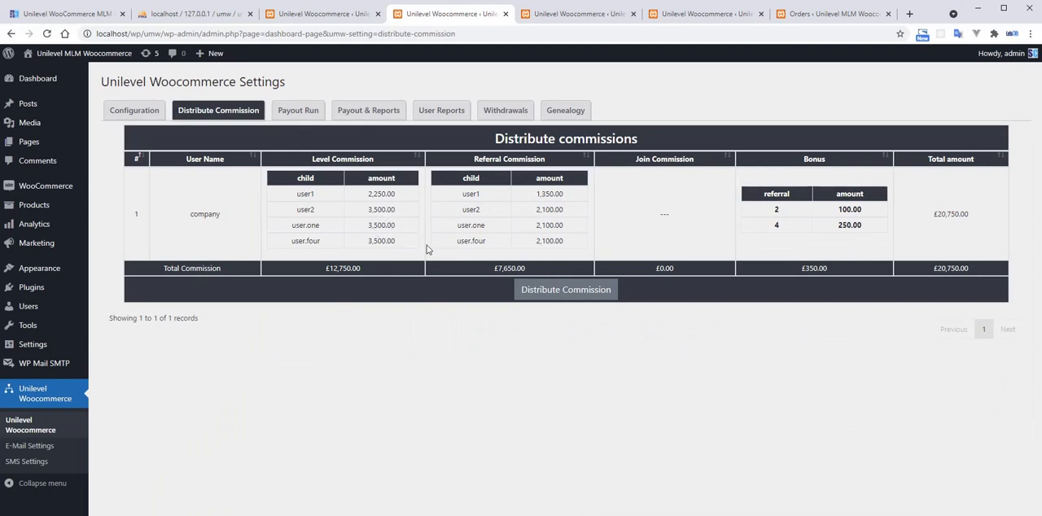
double_click(665, 214)
left_click(26, 436)
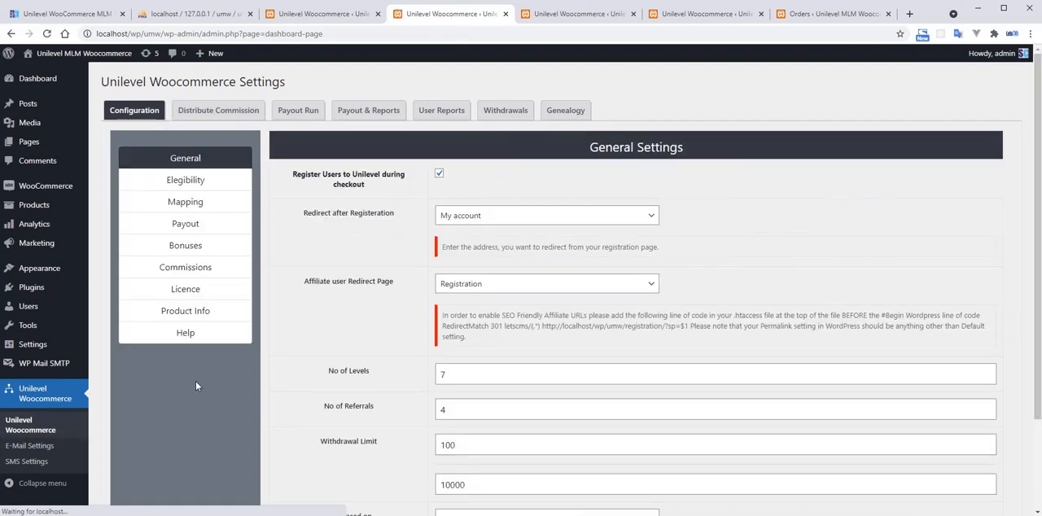
left_click(249, 111)
Open the WooCommerce orders list and compare the total of order #38 with the level commission for user1.
left_click(318, 14)
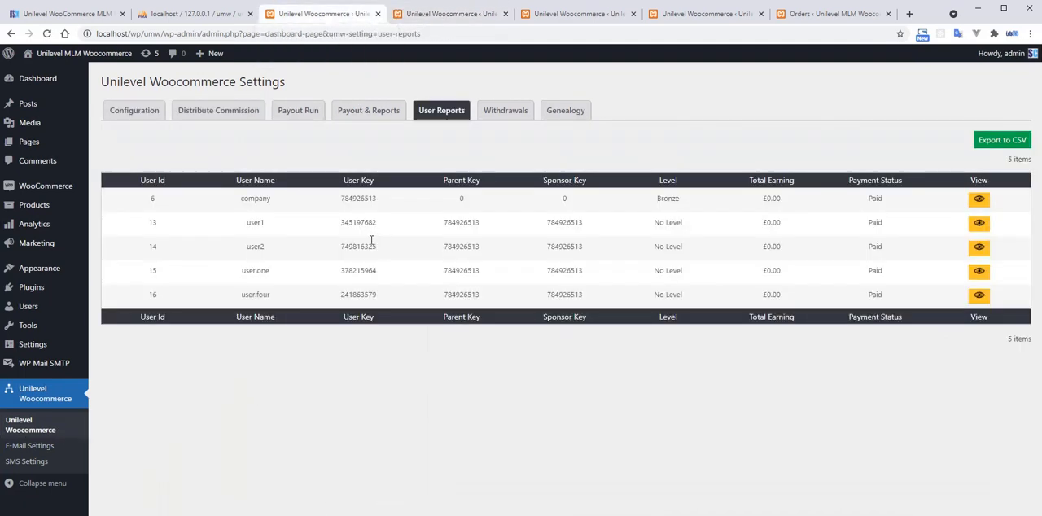
left_click(112, 203)
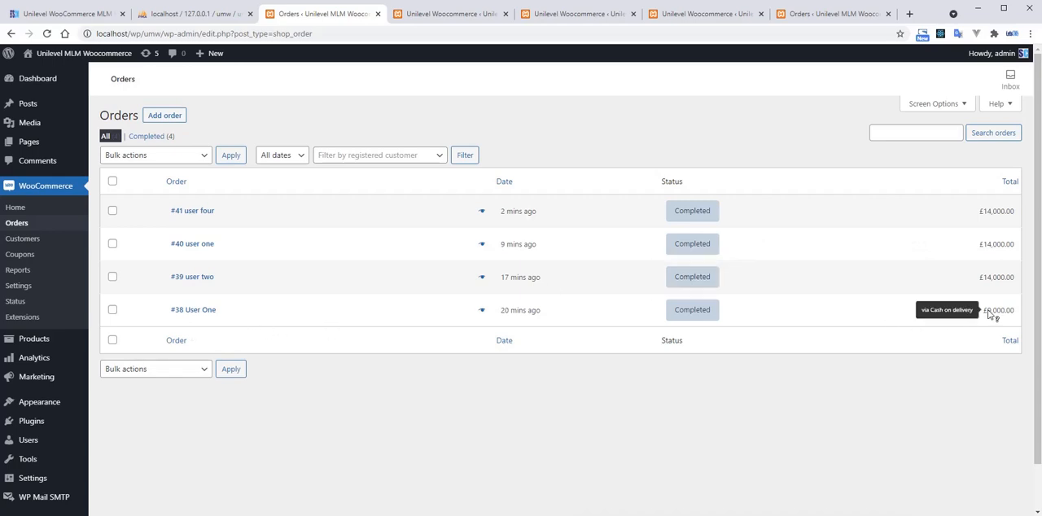
left_click_drag(988, 312, 1010, 313)
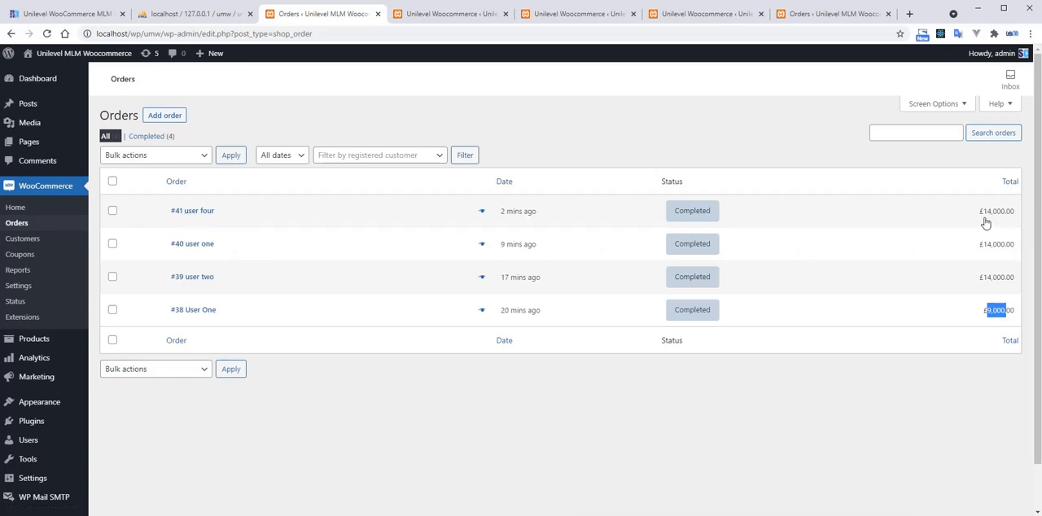
left_click(461, 23)
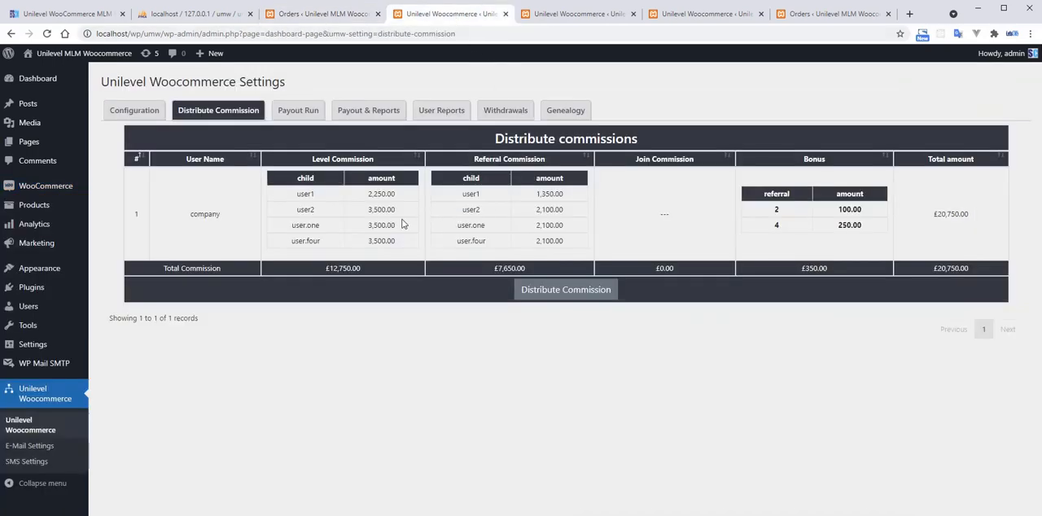
left_click_drag(367, 194, 407, 197)
left_click(317, 16)
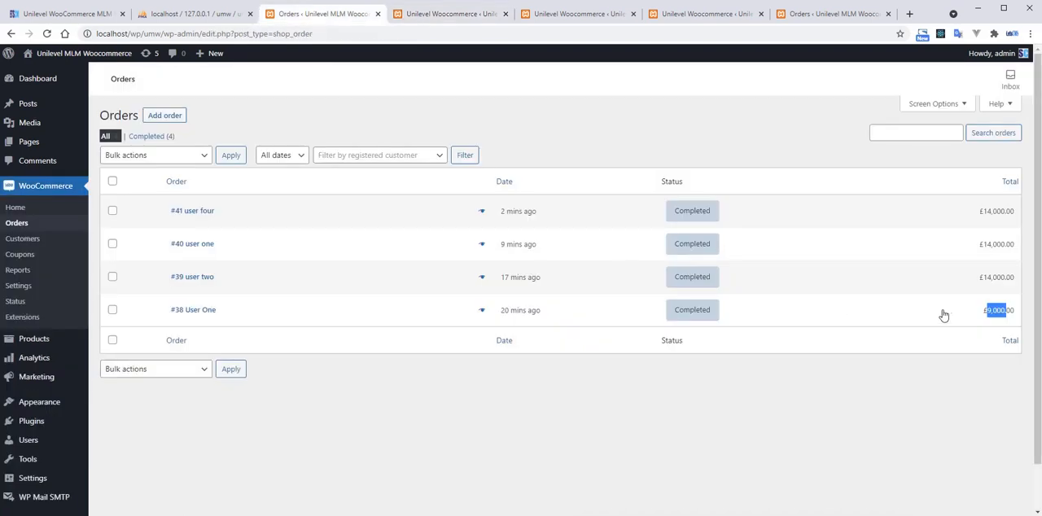
left_click(423, 16)
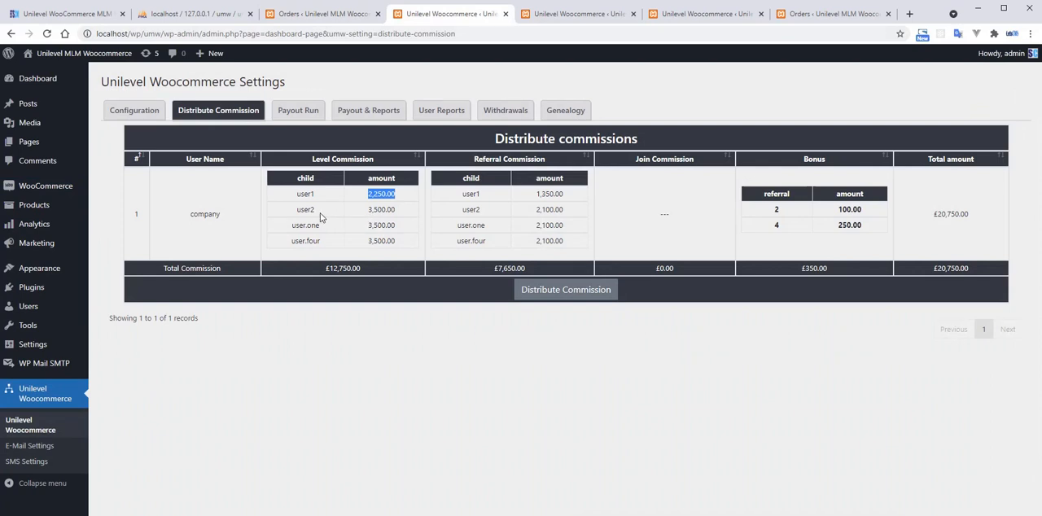
Check the level commission for user2 and the referral commissions the company user earns from user1 and user2.
left_click_drag(369, 213, 401, 214)
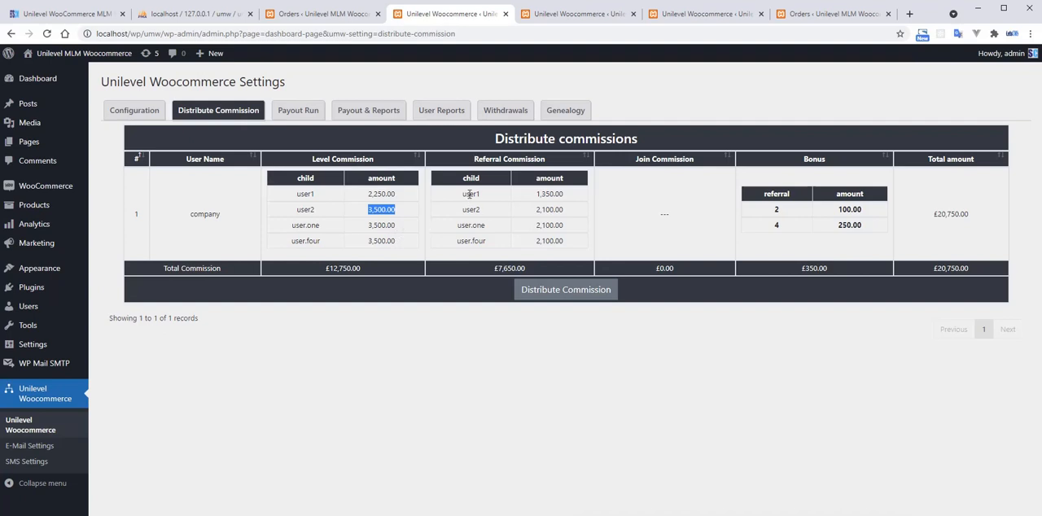
left_click_drag(462, 194, 482, 194)
left_click(494, 171)
double_click(471, 194)
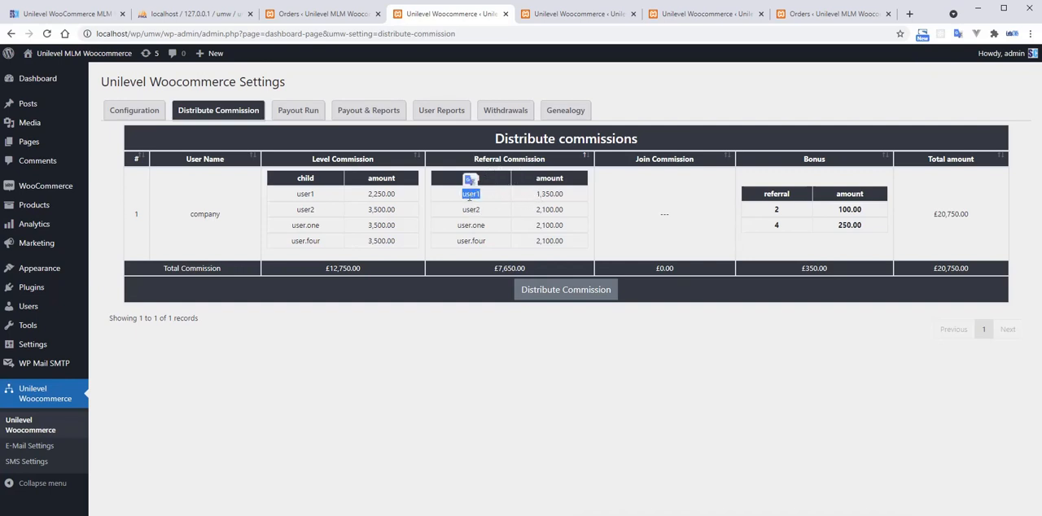
double_click(219, 214)
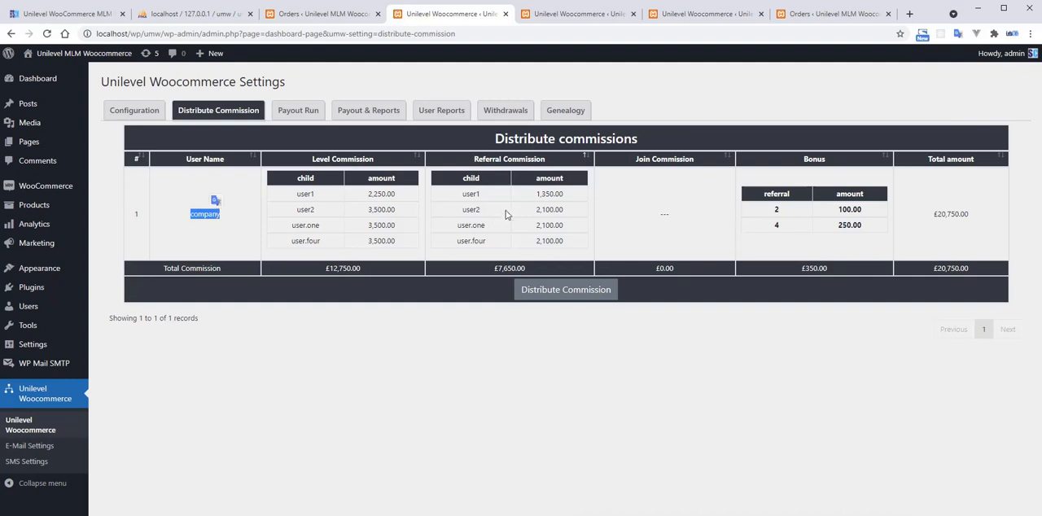
left_click_drag(536, 196, 576, 198)
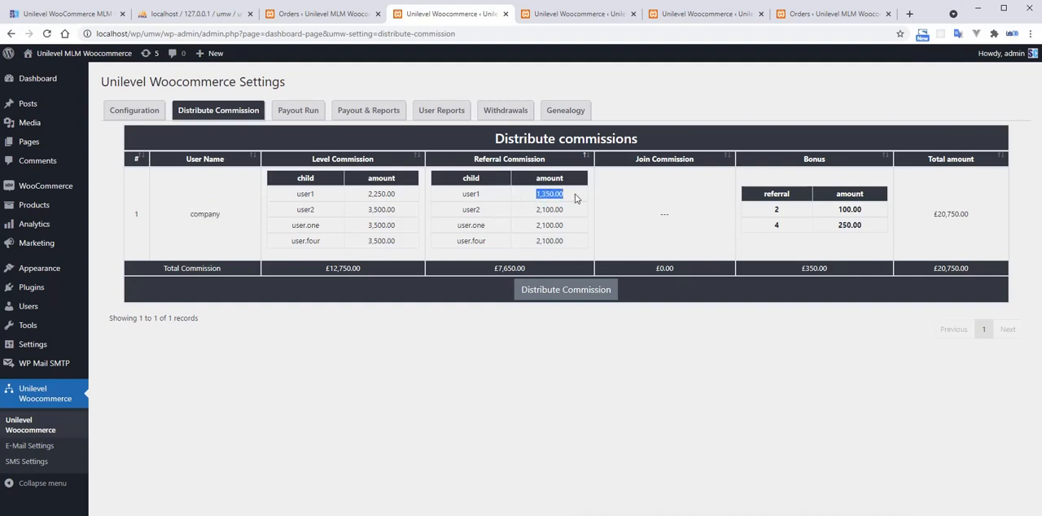
left_click(548, 198)
left_click_drag(536, 197, 568, 197)
left_click_drag(536, 212, 573, 215)
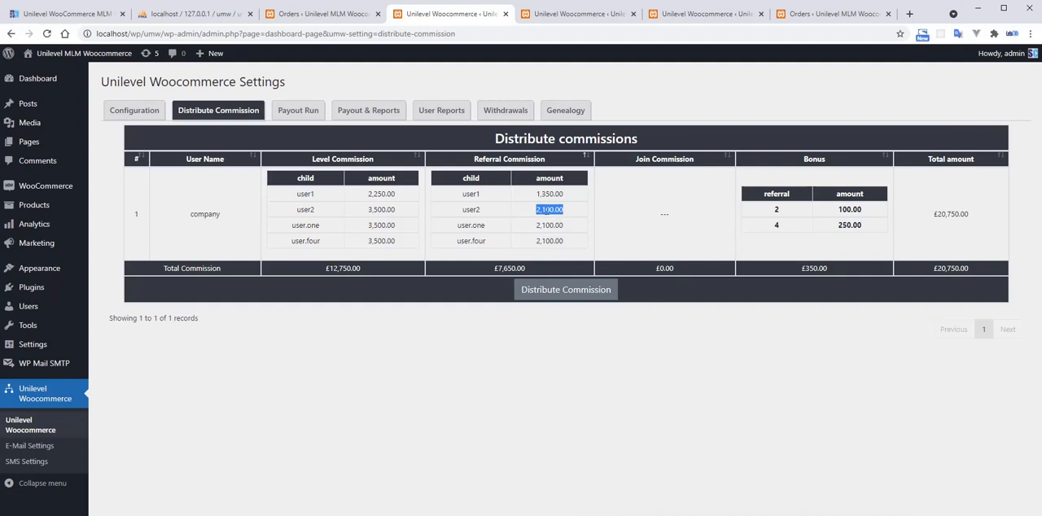
left_click(568, 223)
Review the company user's bonus amounts for 2 and 4 referrals.
double_click(777, 210)
left_click_drag(844, 209, 890, 214)
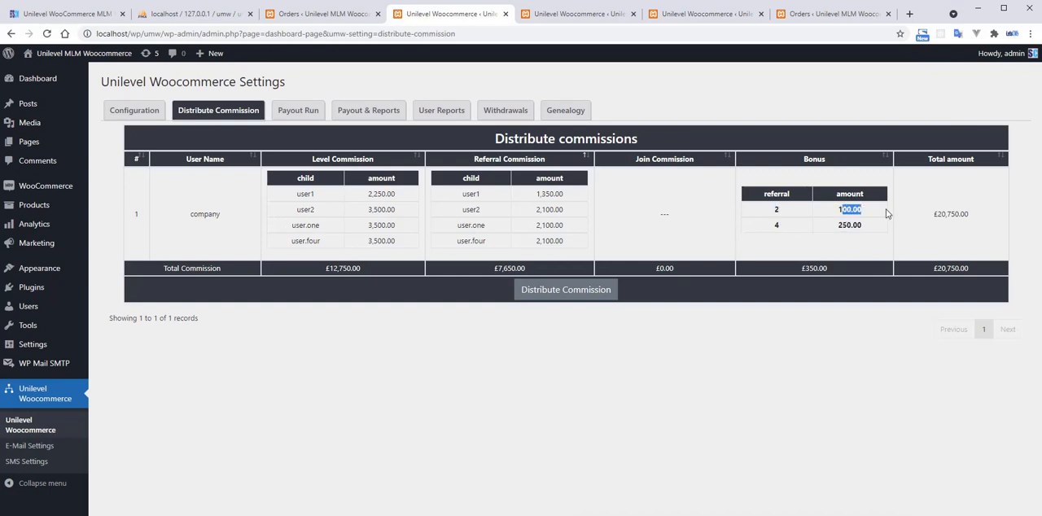
left_click(877, 223)
left_click_drag(840, 229, 888, 236)
left_click(866, 252)
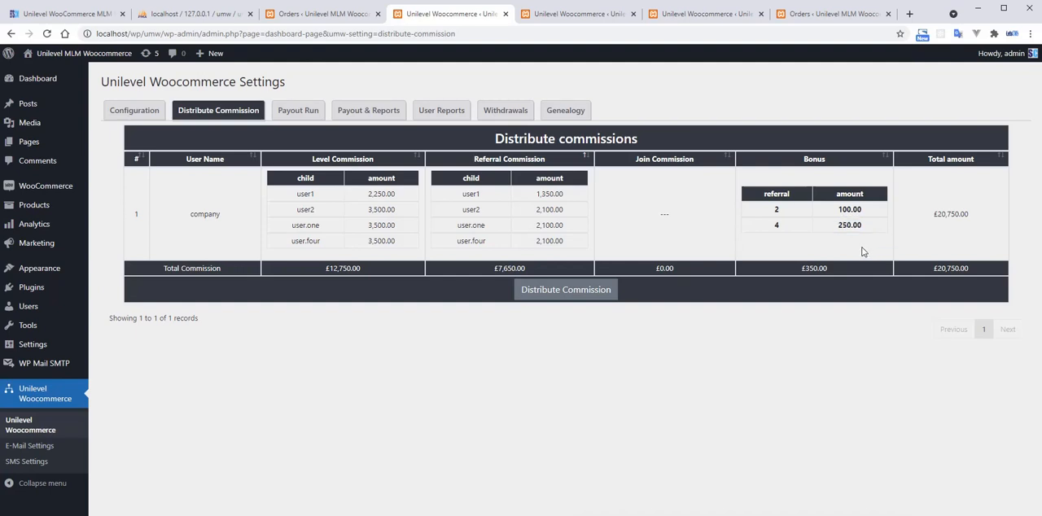
Review the company user's total level commission, referral commission and bonus in the Total Commission row.
double_click(211, 214)
double_click(207, 216)
left_click(238, 230)
left_click_drag(328, 268, 367, 269)
left_click_drag(495, 268, 537, 268)
left_click_drag(803, 268, 839, 280)
Distribute the company user's pending commissions, run the distribution a second time, and acknowledge both alerts.
left_click(589, 297)
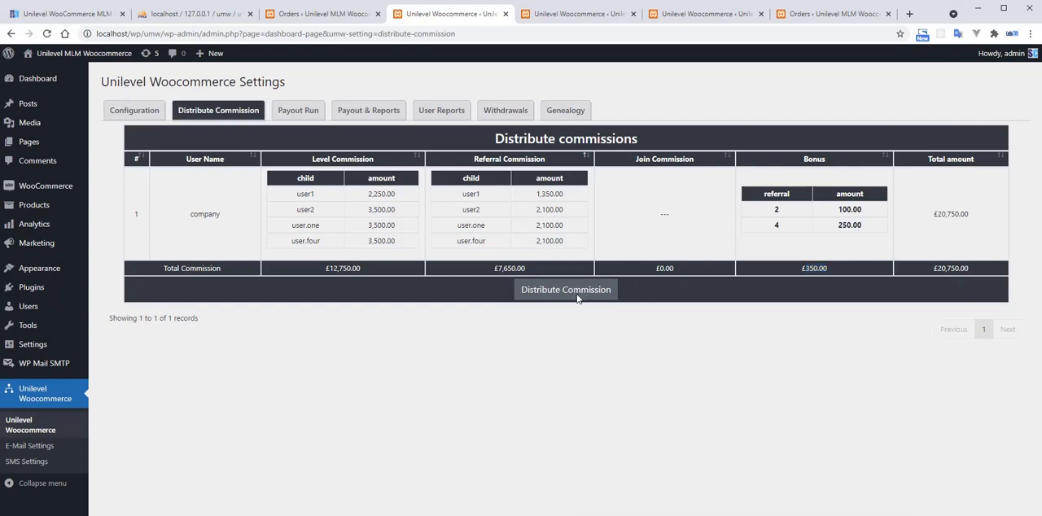
left_click(570, 297)
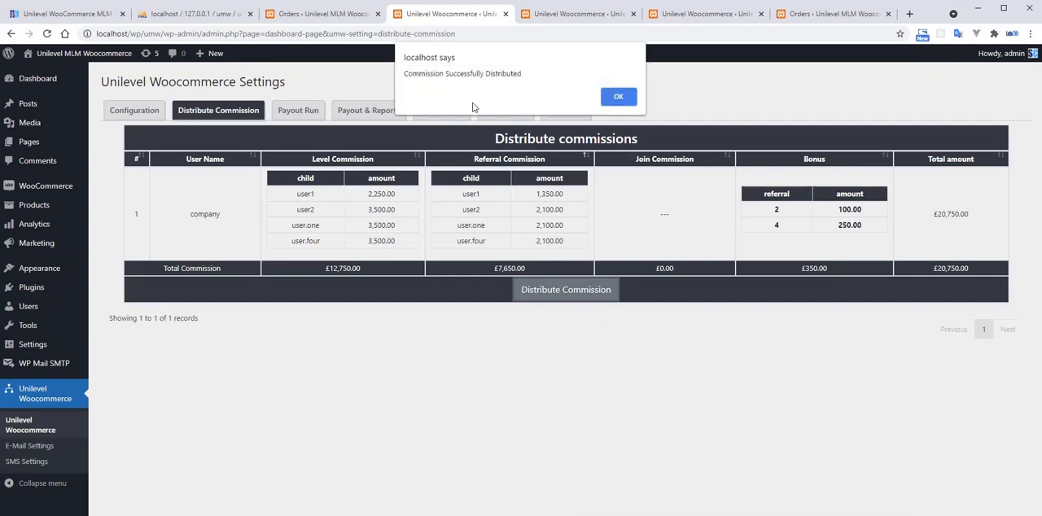
left_click_drag(408, 74, 530, 75)
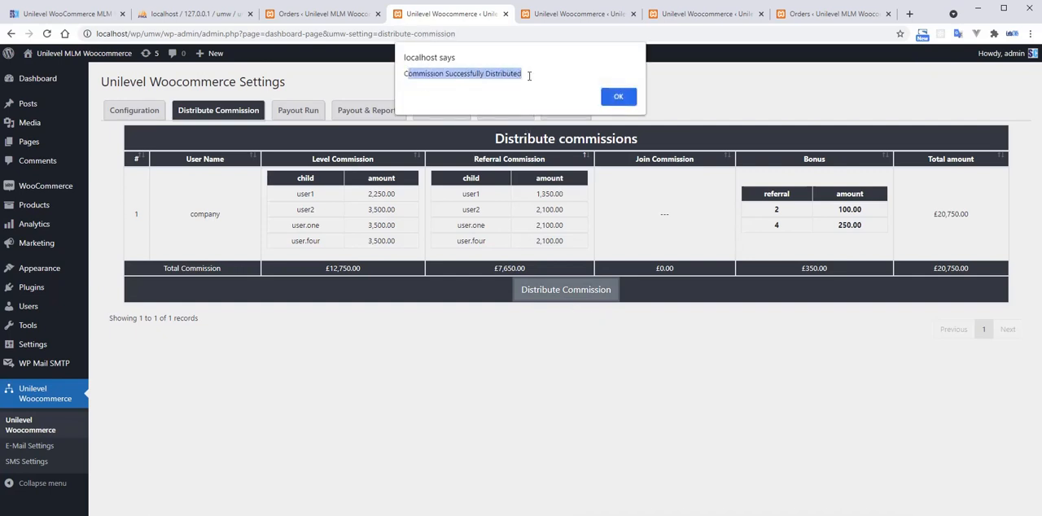
left_click(617, 97)
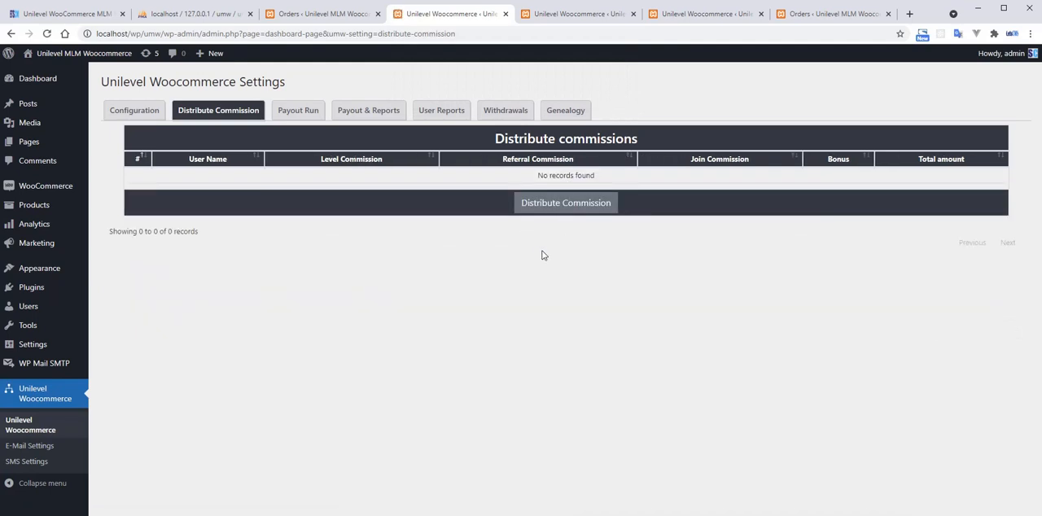
left_click(562, 205)
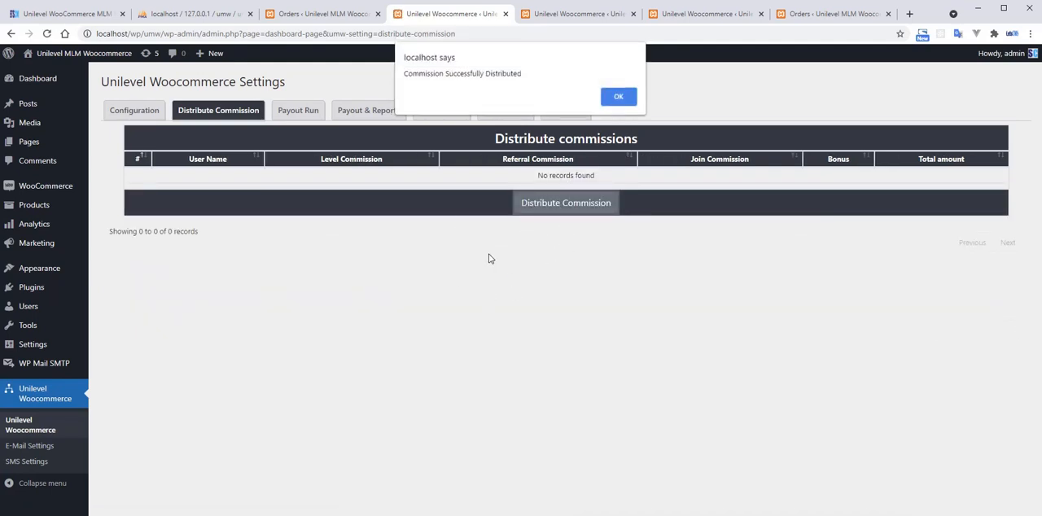
left_click(612, 101)
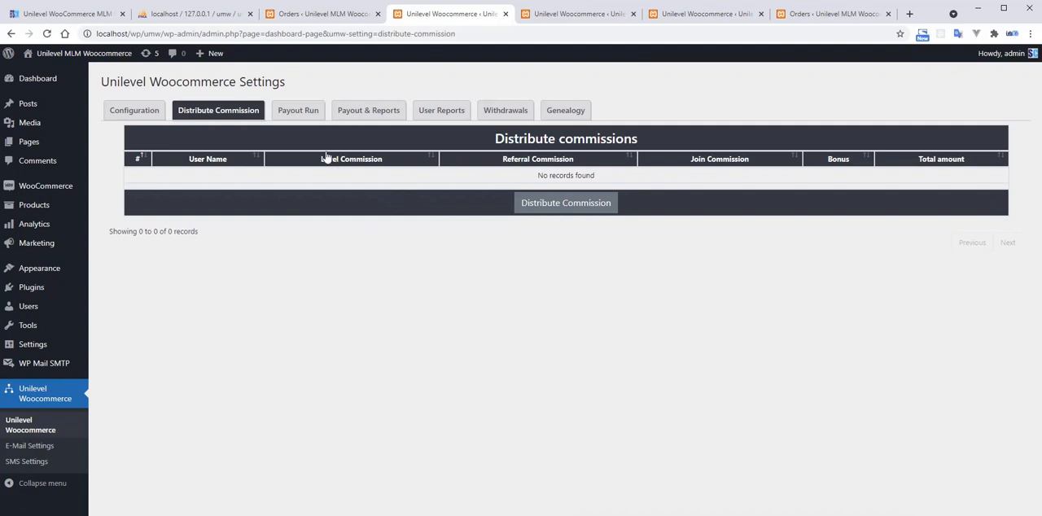
Open the Payout Run page and review the company user's level commission, regular bonus and company commission.
left_click(299, 111)
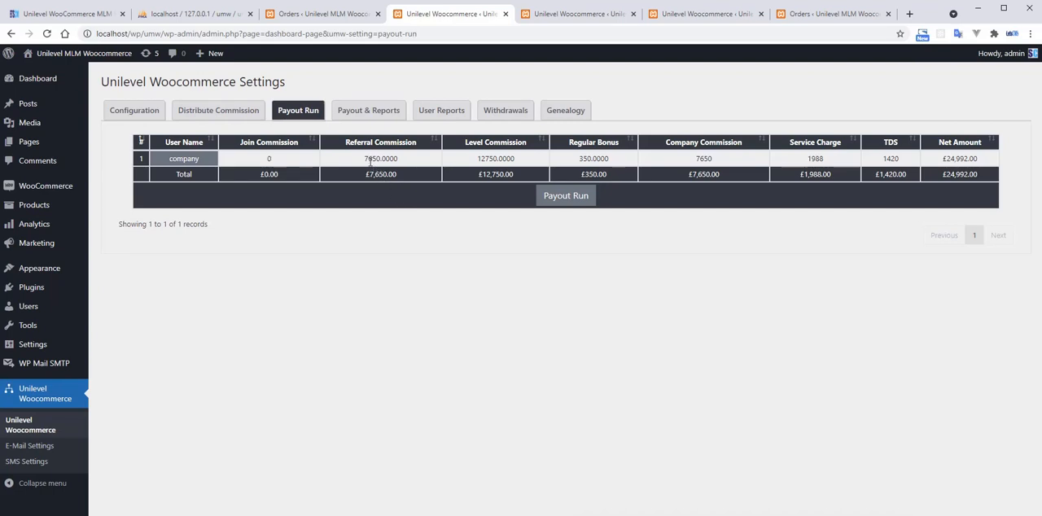
left_click_drag(475, 161, 612, 161)
left_click_drag(697, 159, 716, 162)
left_click(720, 163)
left_click_drag(697, 159, 727, 165)
left_click(726, 166)
Open the Unilevel payout settings in the orders browser tab and examine the company commission rate and deductions.
left_click(324, 16)
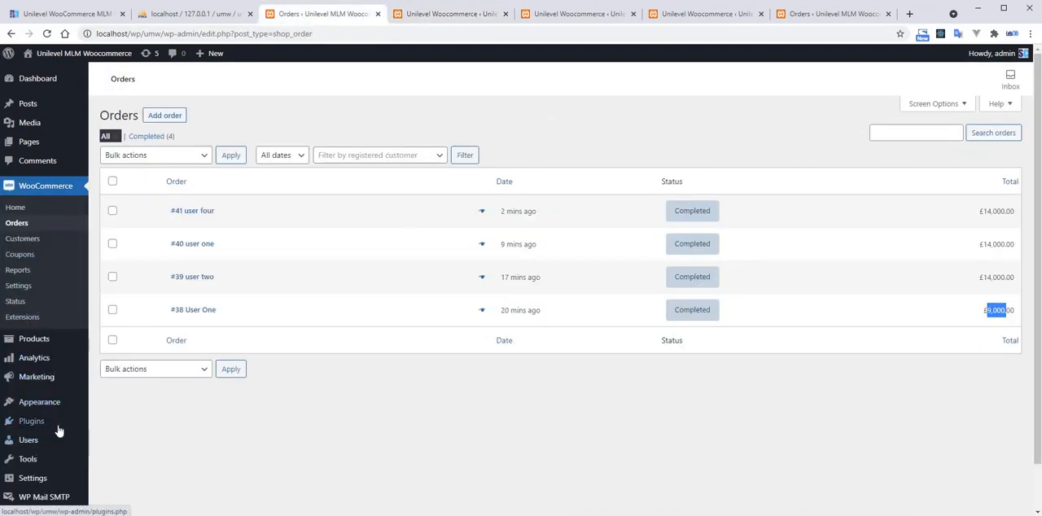
scroll(57, 440, "down", 1)
mouse_move(53, 450)
mouse_move(49, 481)
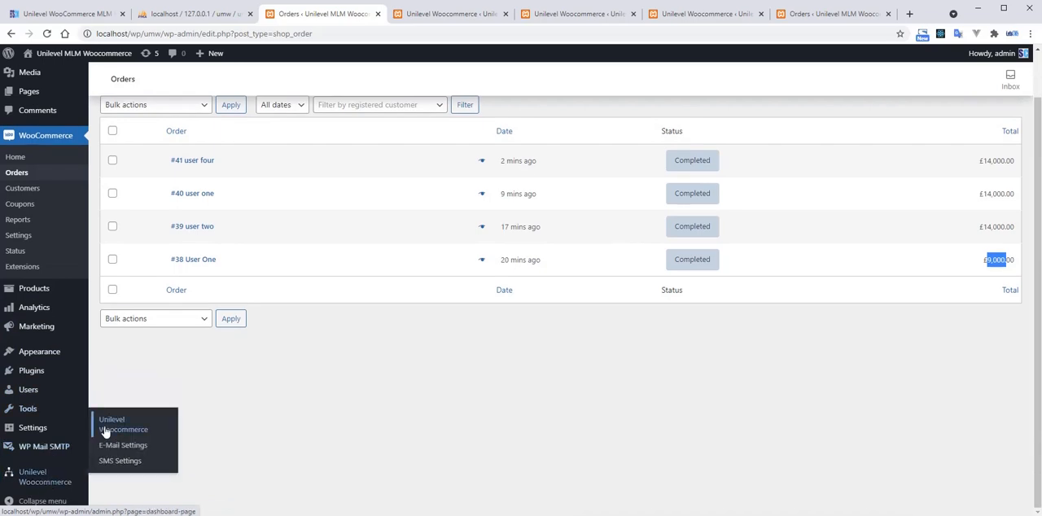
left_click(106, 434)
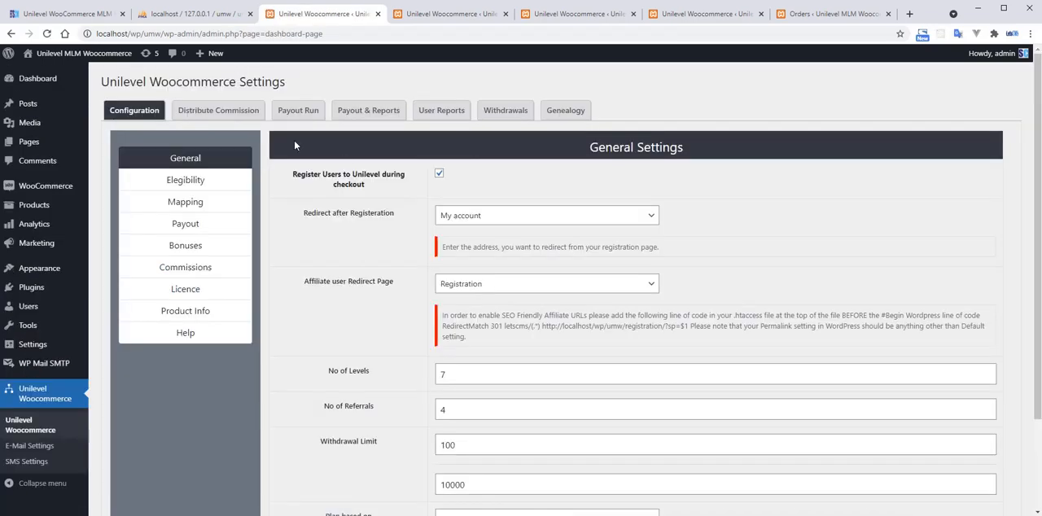
left_click(199, 224)
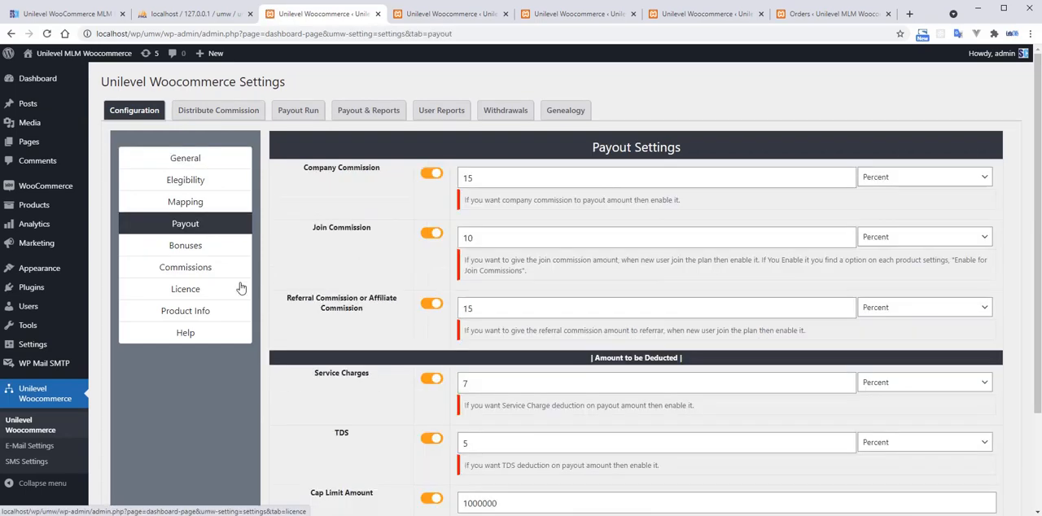
scroll(378, 304, "down", 2)
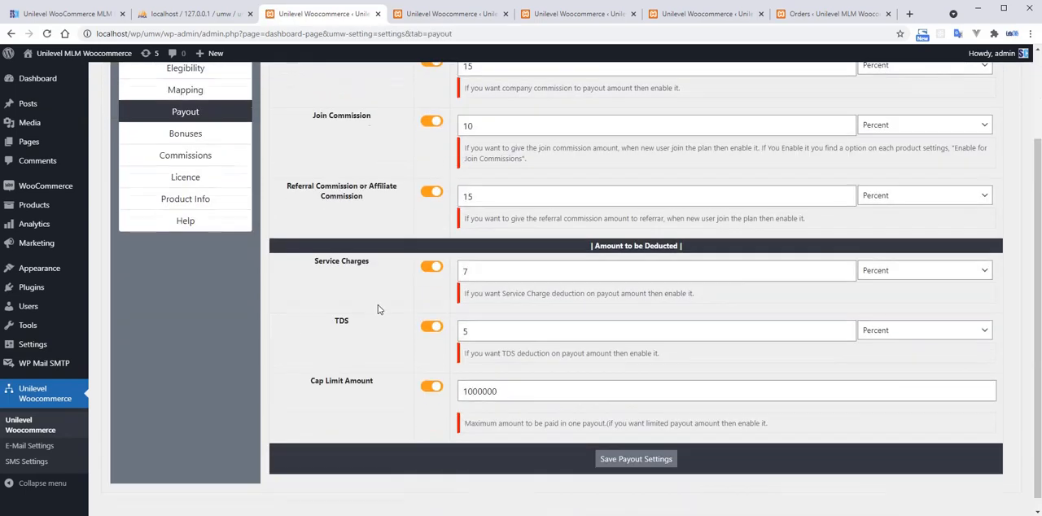
scroll(378, 304, "up", 2)
left_click_drag(302, 168, 389, 168)
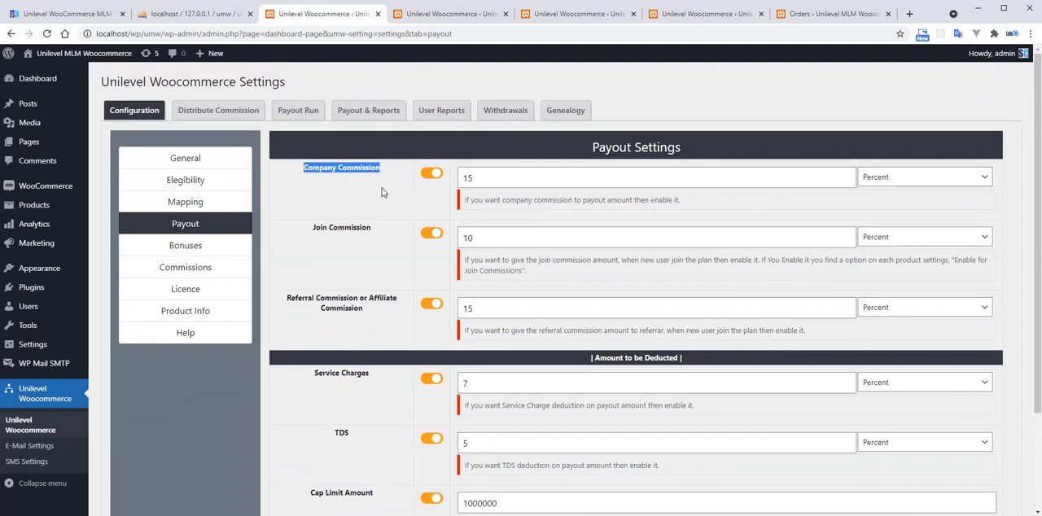
left_click(426, 201)
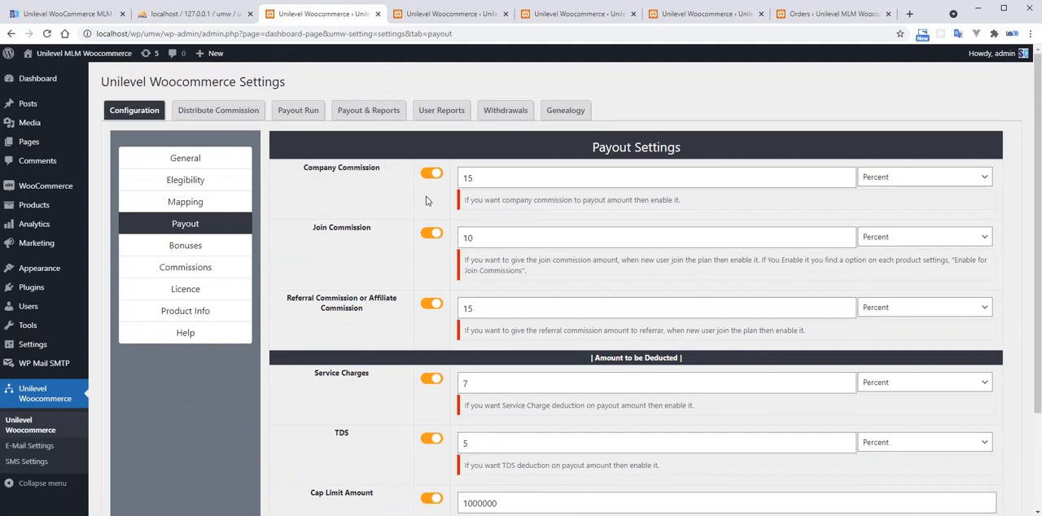
Return to the Payout Run table and compare the company commission total with the referral commission total.
left_click(469, 14)
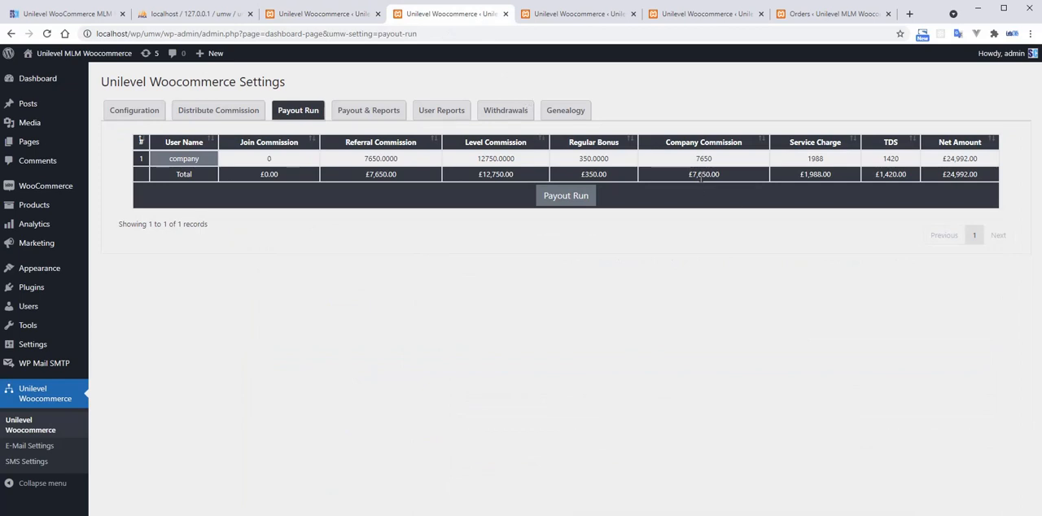
left_click_drag(694, 174, 726, 175)
left_click_drag(370, 175, 417, 177)
left_click(434, 207)
left_click_drag(693, 173, 736, 176)
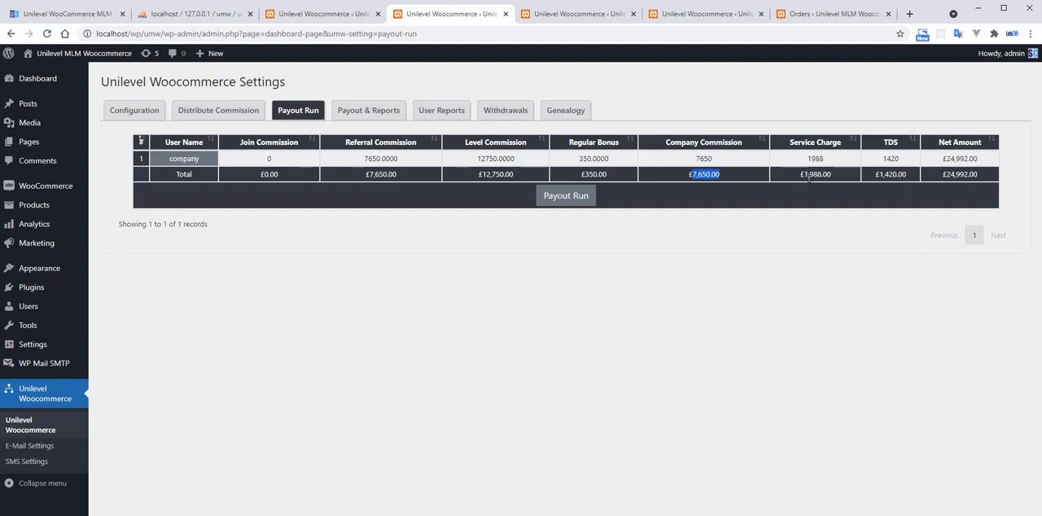
Review the company user's service charge, TDS and net amount in the Payout Run table.
left_click_drag(806, 176, 835, 179)
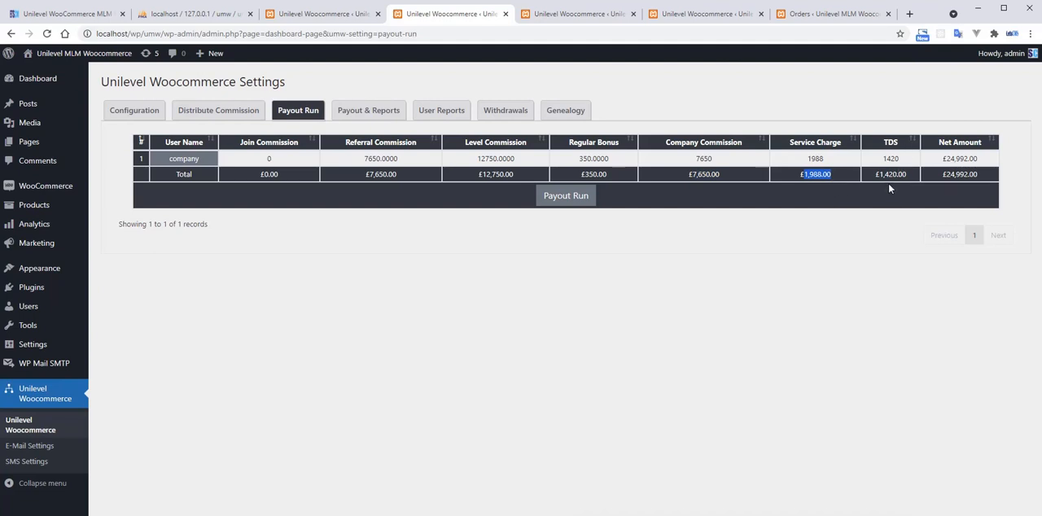
double_click(821, 161)
left_click(887, 154)
double_click(895, 175)
left_click_drag(950, 158, 983, 164)
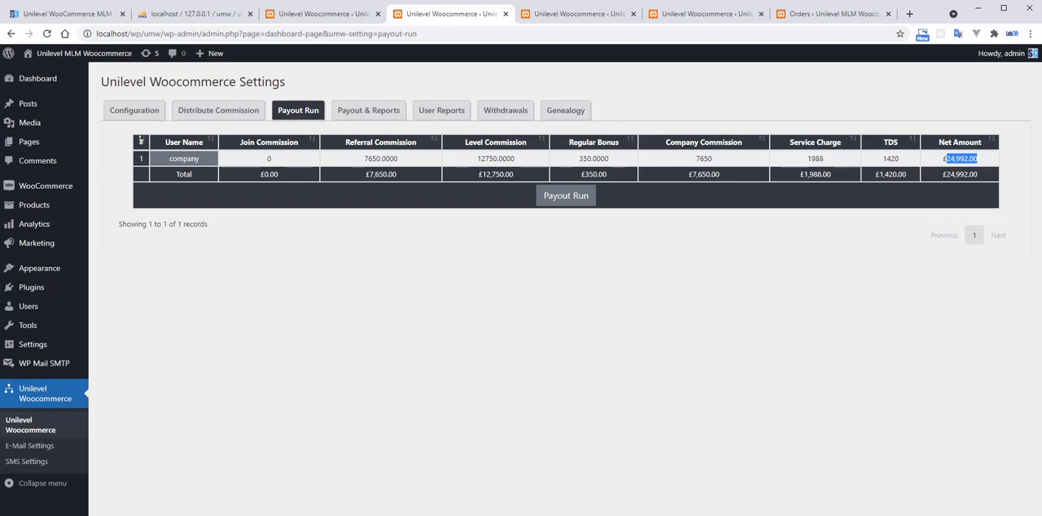
Switch to Calculator, clear it, and add the commissions and bonus as 7650 + 12750 + 350 + 7650.
left_click_drag(866, 114, 570, 215)
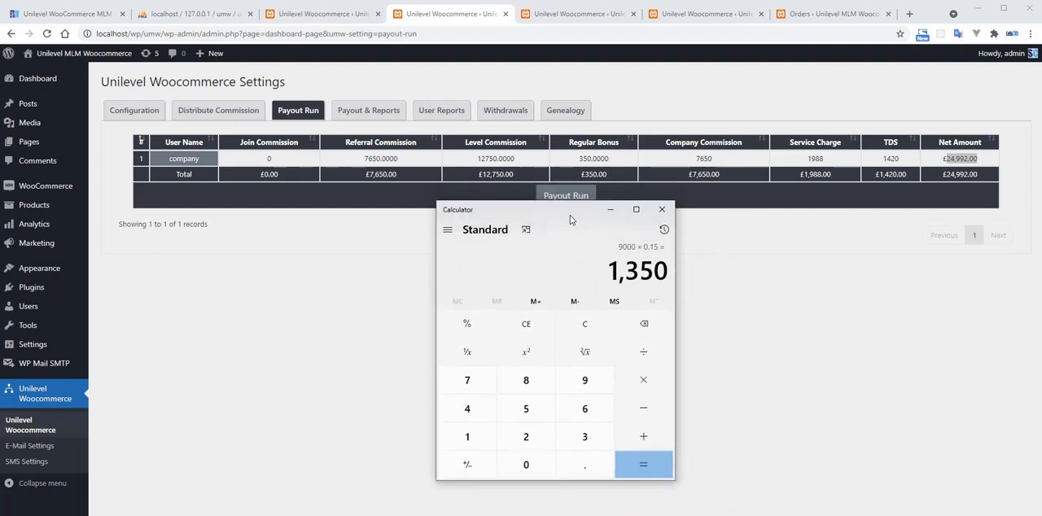
left_click(588, 326)
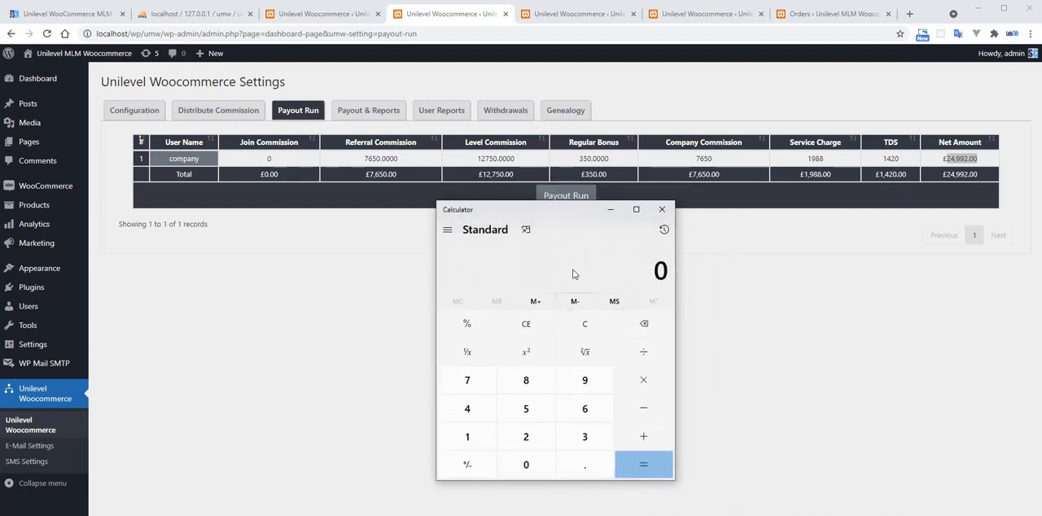
type("7650")
key("plus")
type("12750")
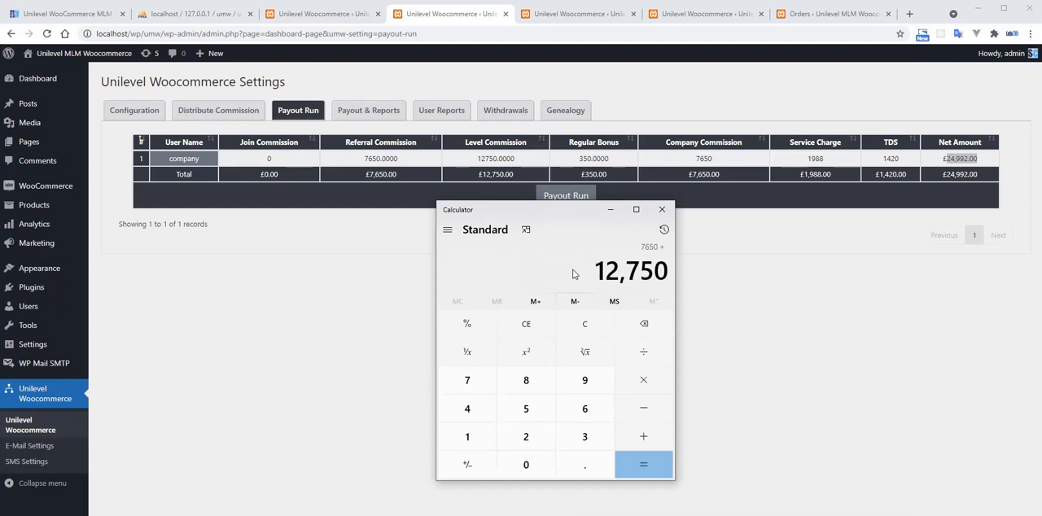
key("plus")
type("350")
key("plus")
type("7,650")
key("Return")
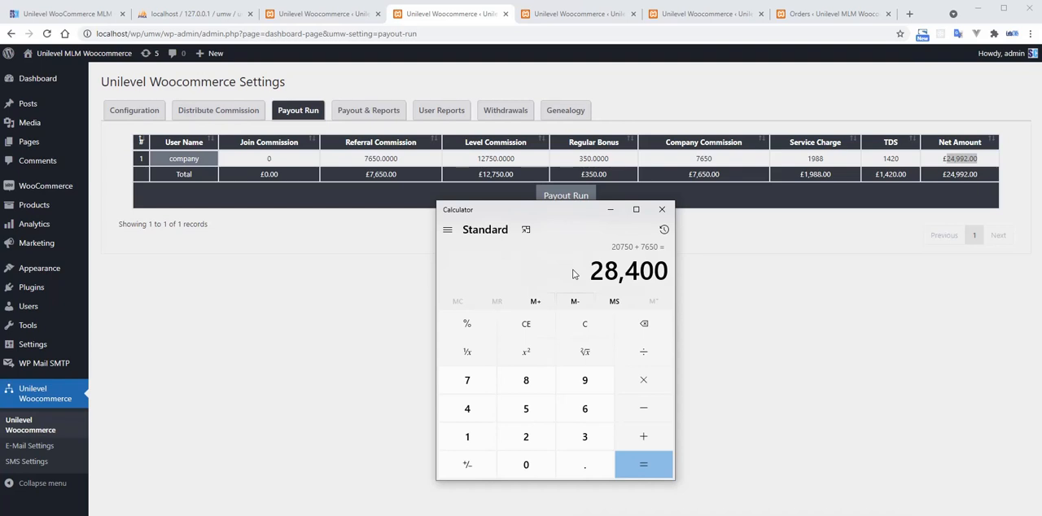
Subtract the service charge of 1988 and the TDS of 1420 from the calculated sum.
key("minus")
type("198")
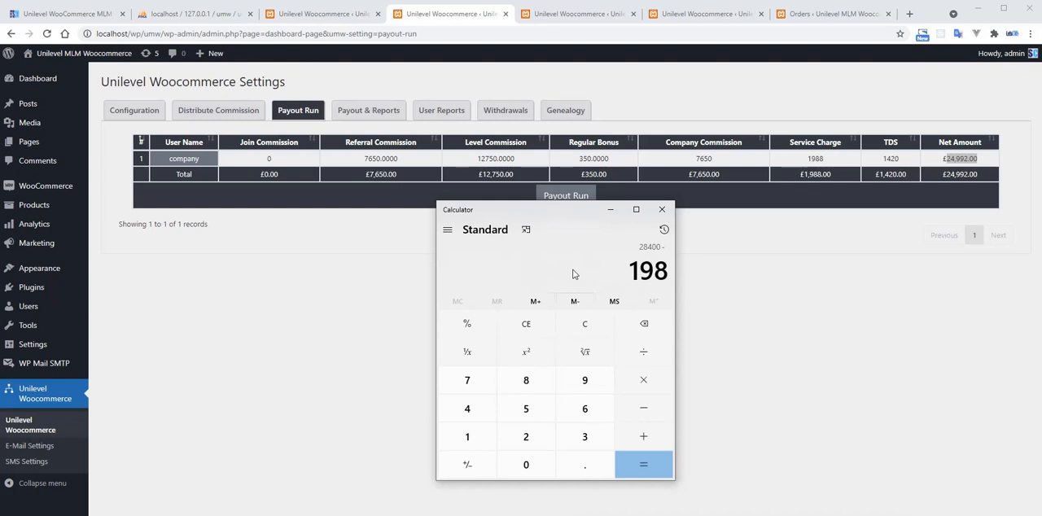
type("88")
key("Return")
key("minus")
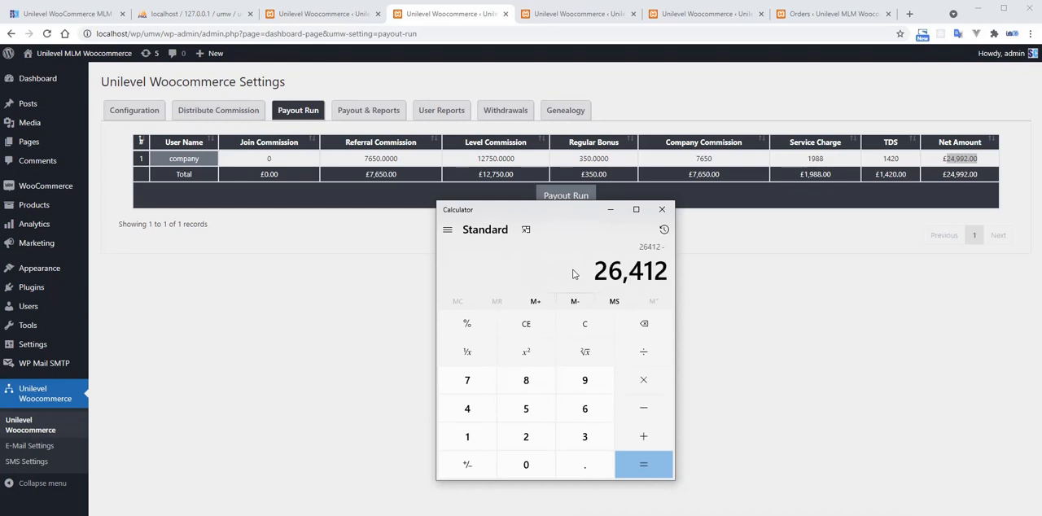
type("1420")
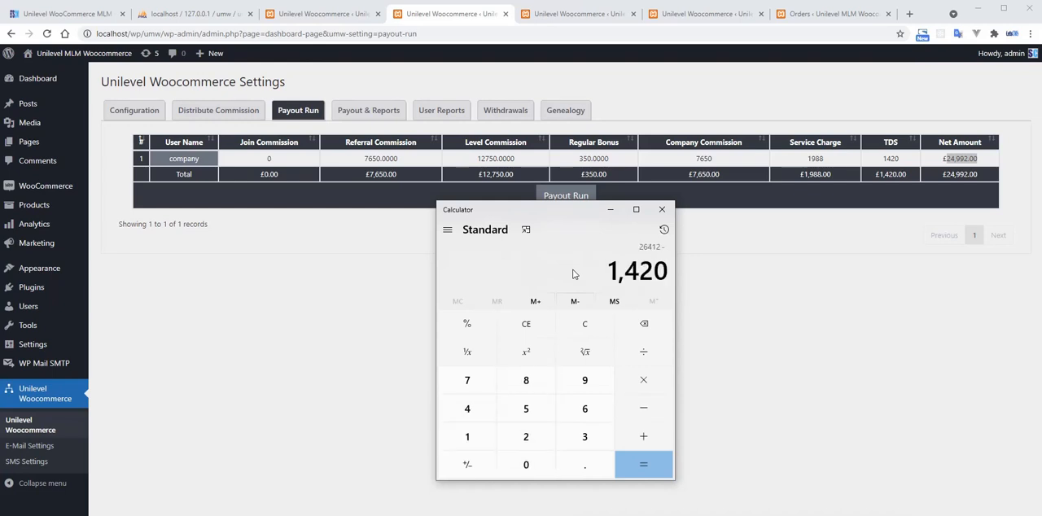
key("Return")
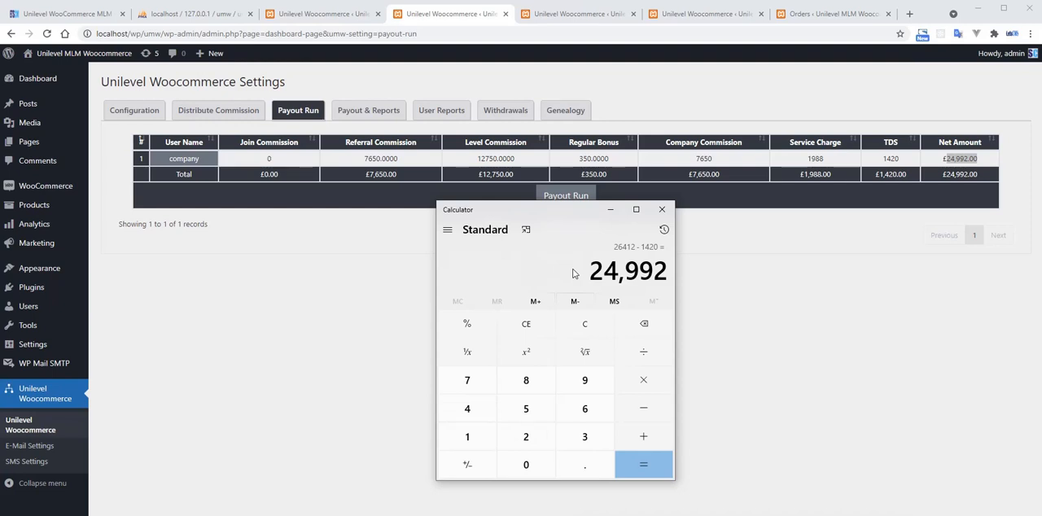
Compare the calculated result with the net amount total in the payout table and close Calculator.
left_click(947, 174)
left_click_drag(947, 174, 980, 176)
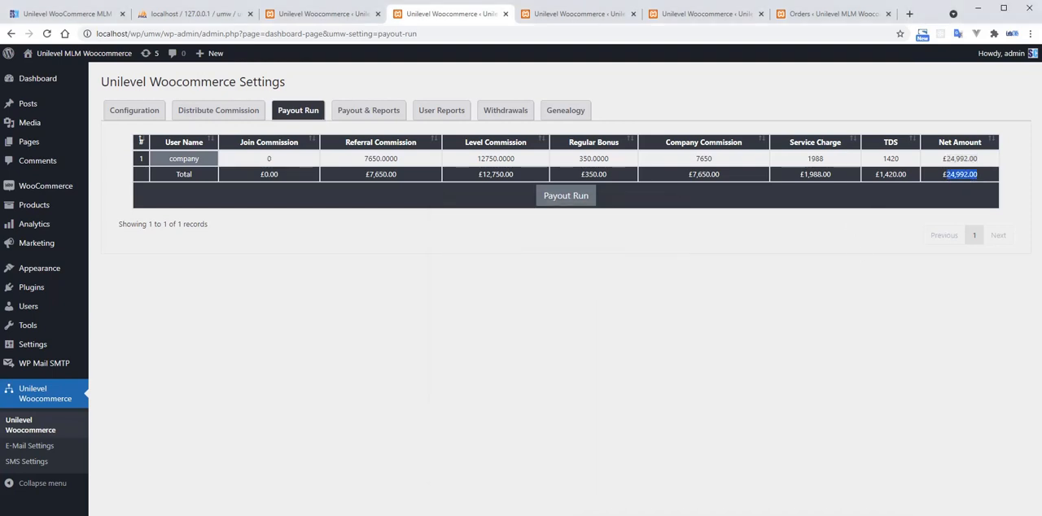
key("alt+Tab")
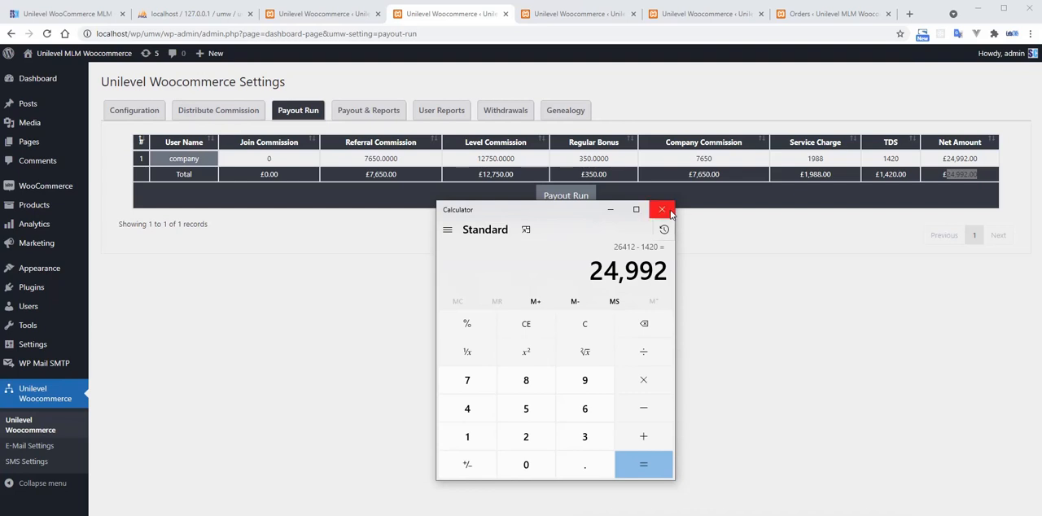
left_click(662, 209)
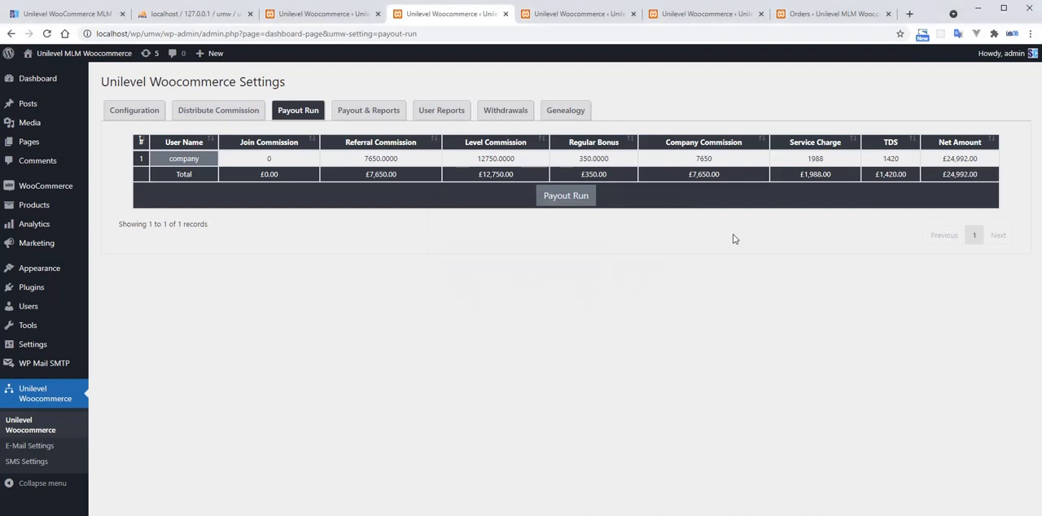
Run the payout for the company user and acknowledge the alert.
left_click(570, 200)
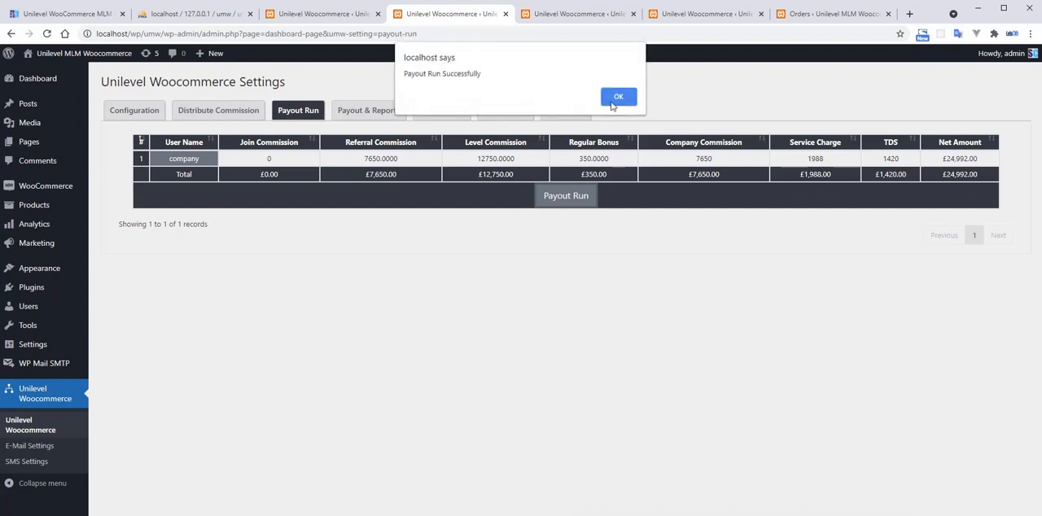
left_click_drag(405, 73, 503, 76)
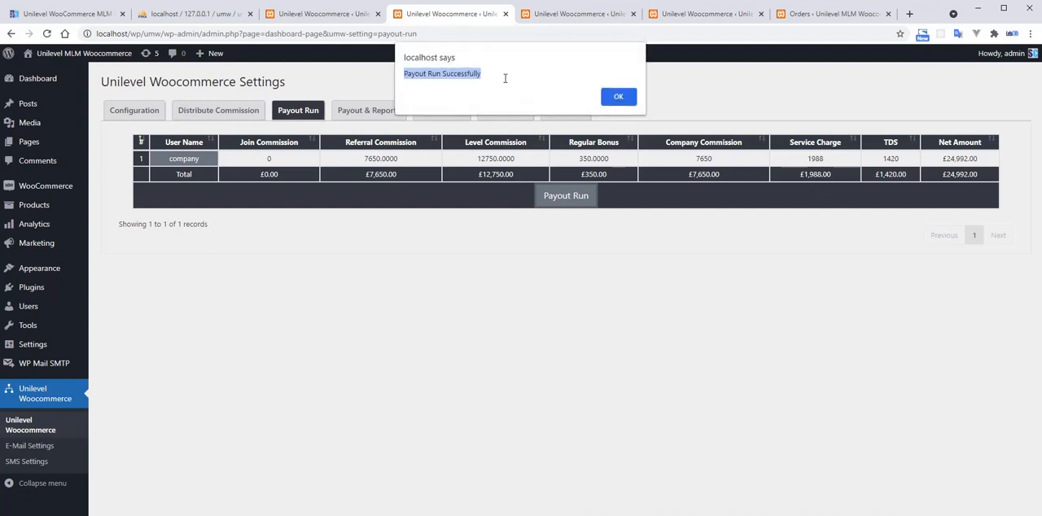
left_click(618, 98)
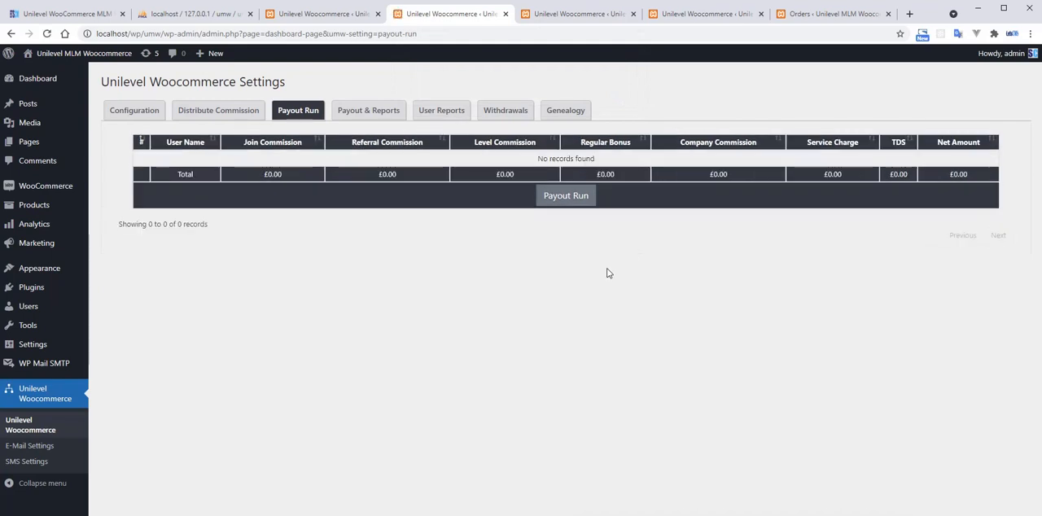
Open the Payout & Reports page and review the company user's commissions, bonus and net amount in the payout record.
left_click(375, 114)
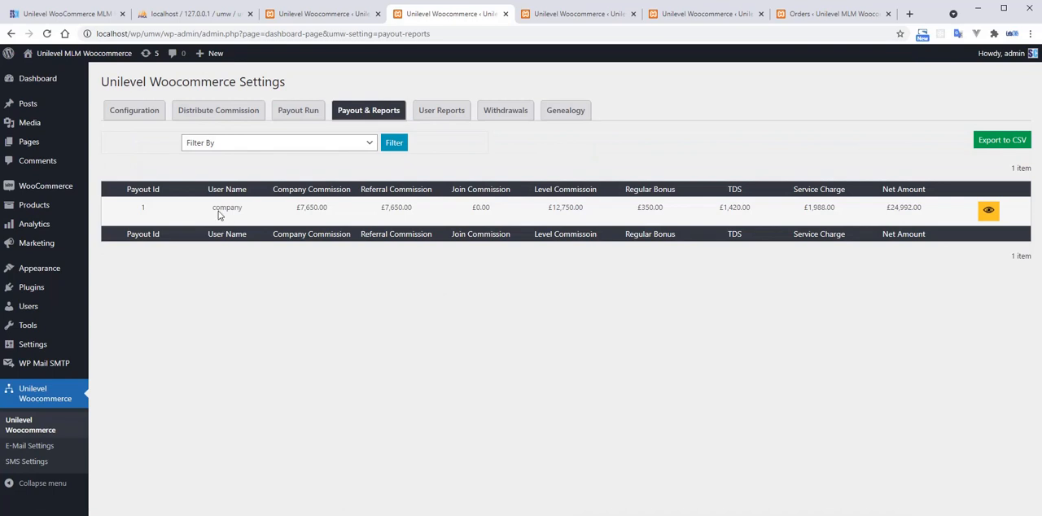
double_click(220, 210)
double_click(310, 206)
double_click(404, 207)
double_click(480, 207)
double_click(573, 207)
left_click(656, 207)
double_click(894, 206)
Open the details of payout 1 and examine the child names, amounts and order IDs in the Company Commission table.
left_click(988, 212)
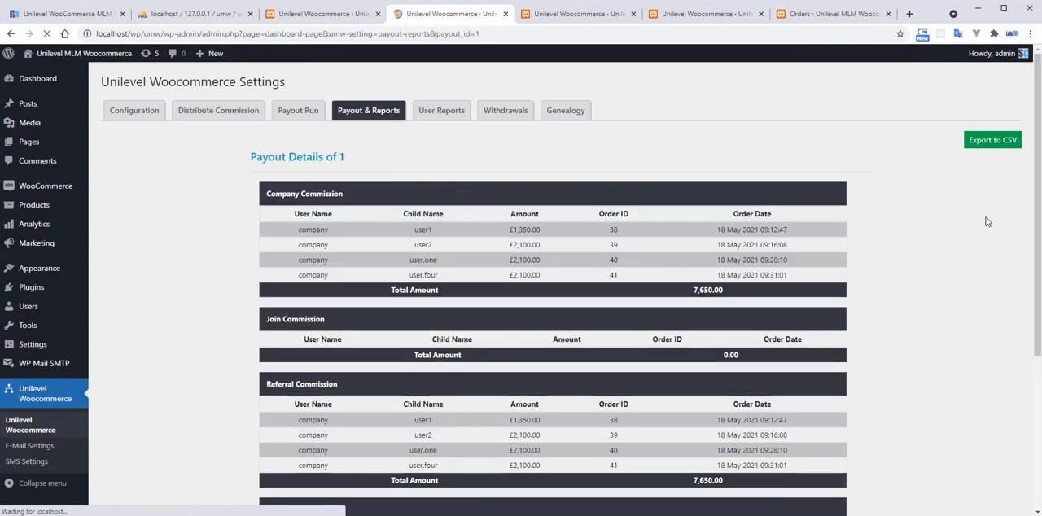
scroll(565, 287, "down", 1)
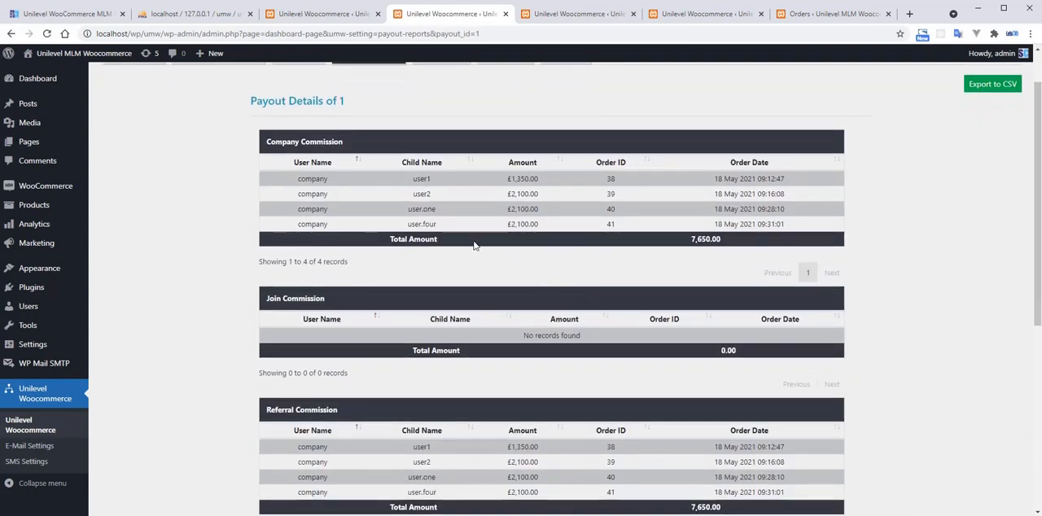
left_click_drag(268, 141, 372, 147)
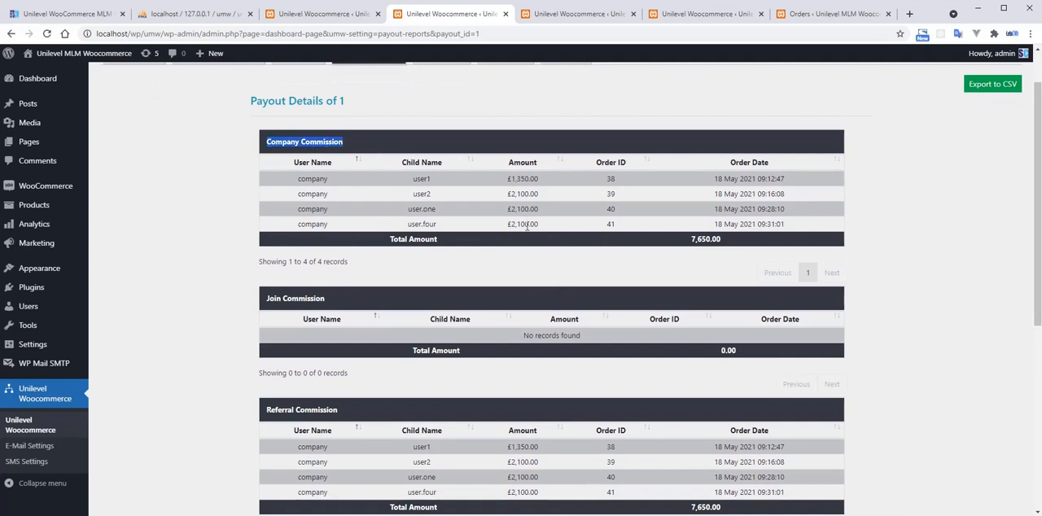
left_click(584, 266)
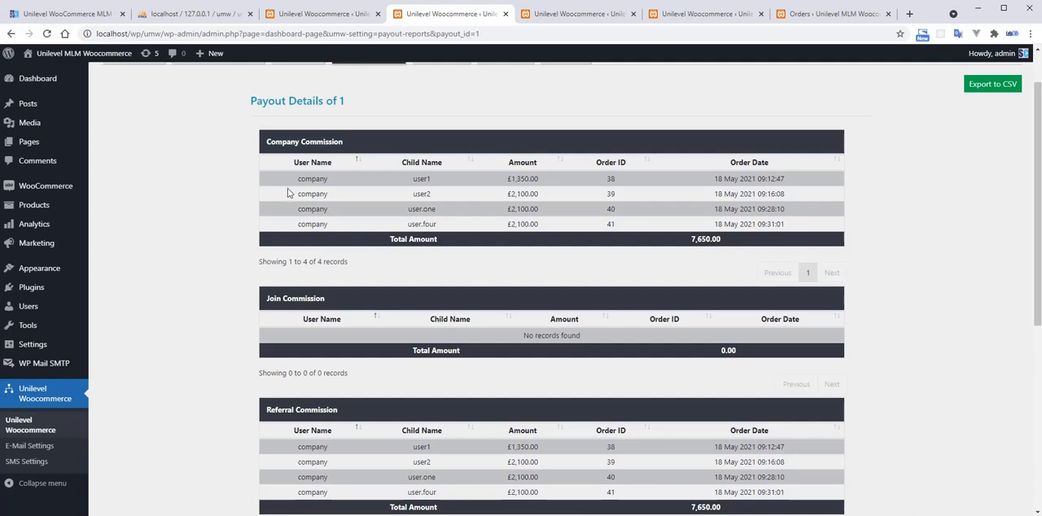
left_click_drag(298, 181, 351, 186)
left_click(312, 176)
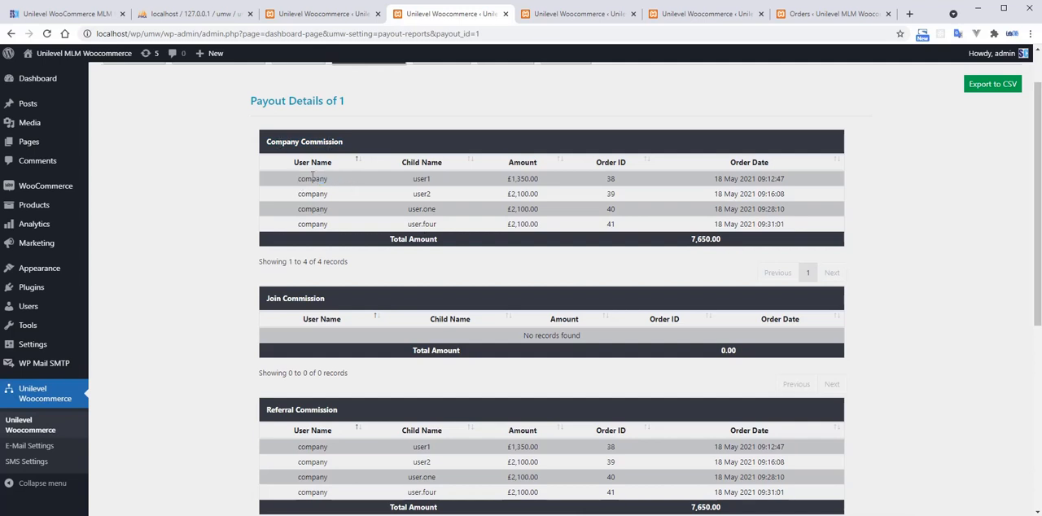
double_click(420, 179)
double_click(421, 208)
double_click(411, 224)
left_click(515, 179)
left_click_drag(541, 194, 515, 194)
left_click(521, 222)
left_click_drag(609, 178, 623, 233)
left_click(626, 218)
Examine the join, referral and level commission tables and the regular bonus amounts in the payout details.
scroll(627, 218, "down", 1)
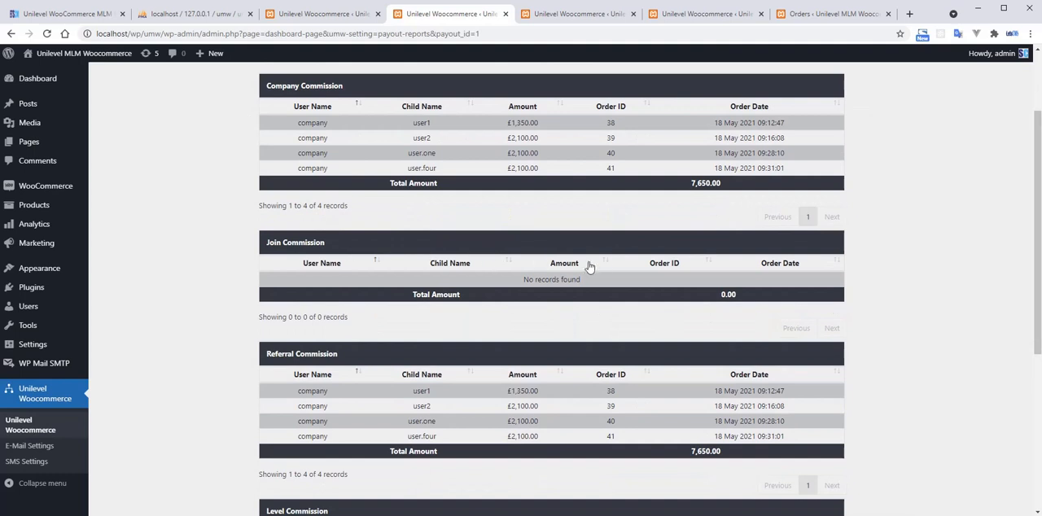
scroll(582, 290, "down", 3)
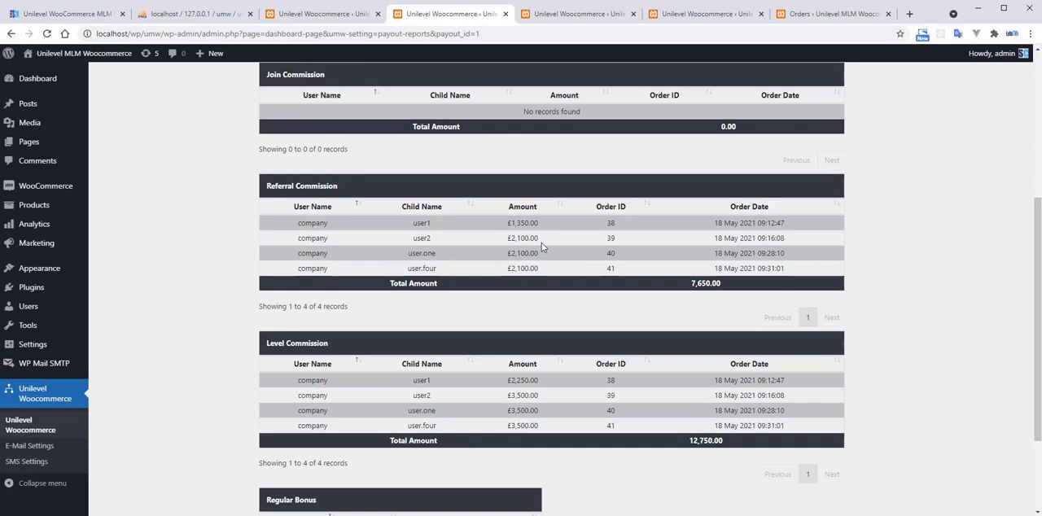
scroll(425, 305, "down", 3)
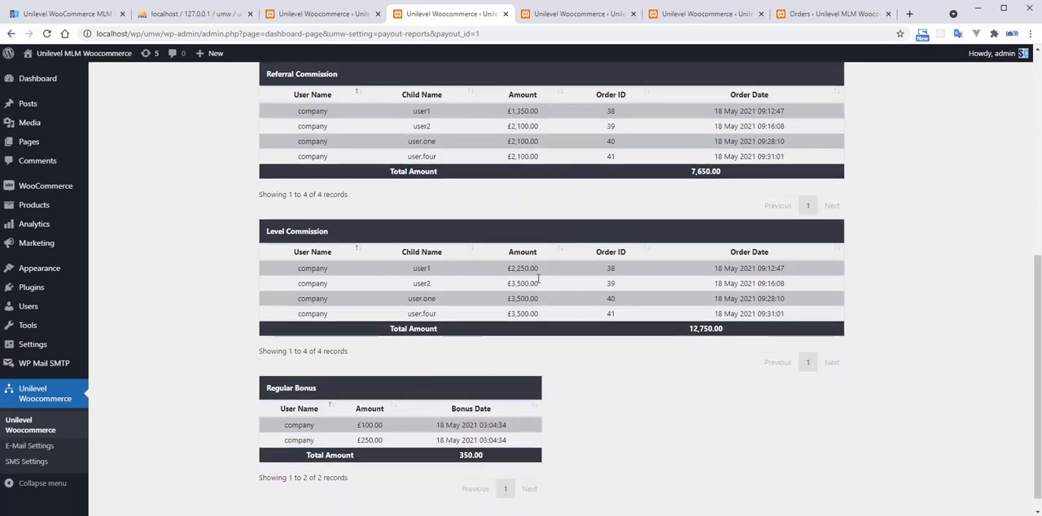
scroll(506, 290, "down", 1)
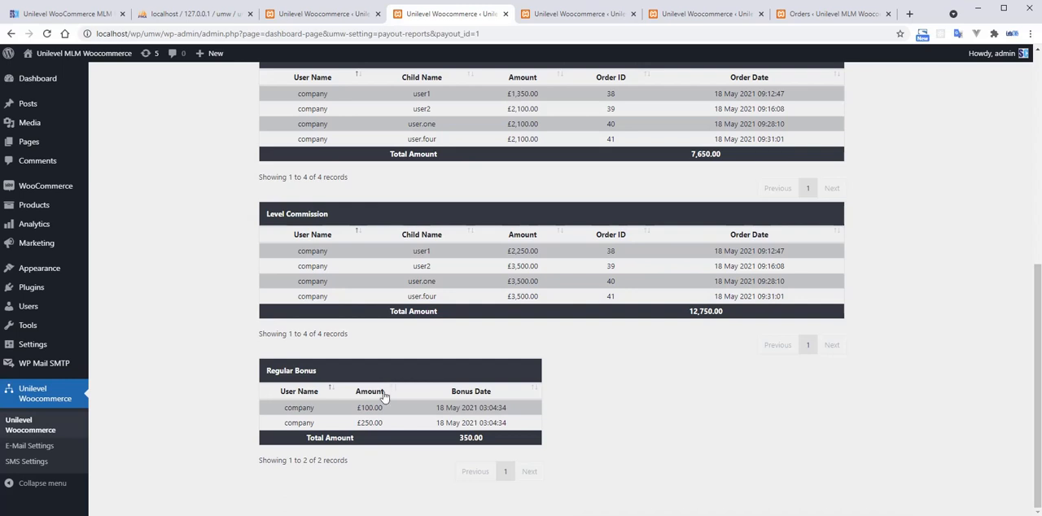
left_click_drag(362, 408, 399, 409)
left_click(378, 414)
left_click_drag(461, 436, 508, 444)
scroll(680, 345, "up", 3)
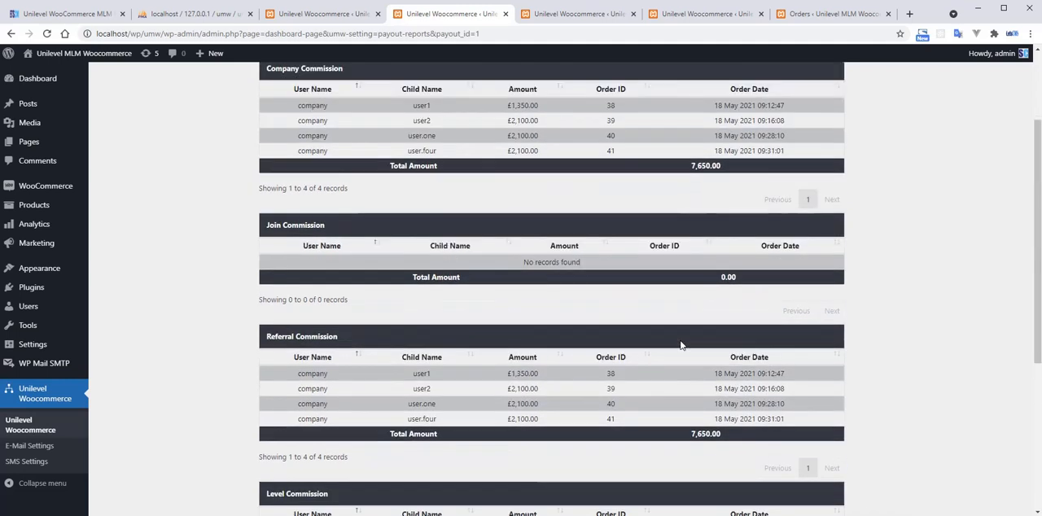
scroll(681, 345, "up", 2)
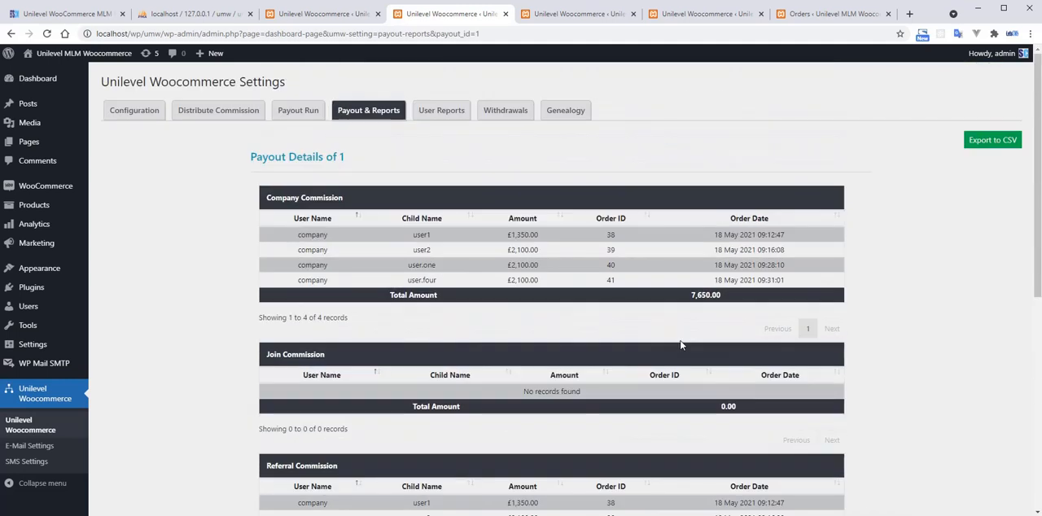
Open the Genealogy page and view the profile card of the company member at the root of the tree.
left_click(561, 115)
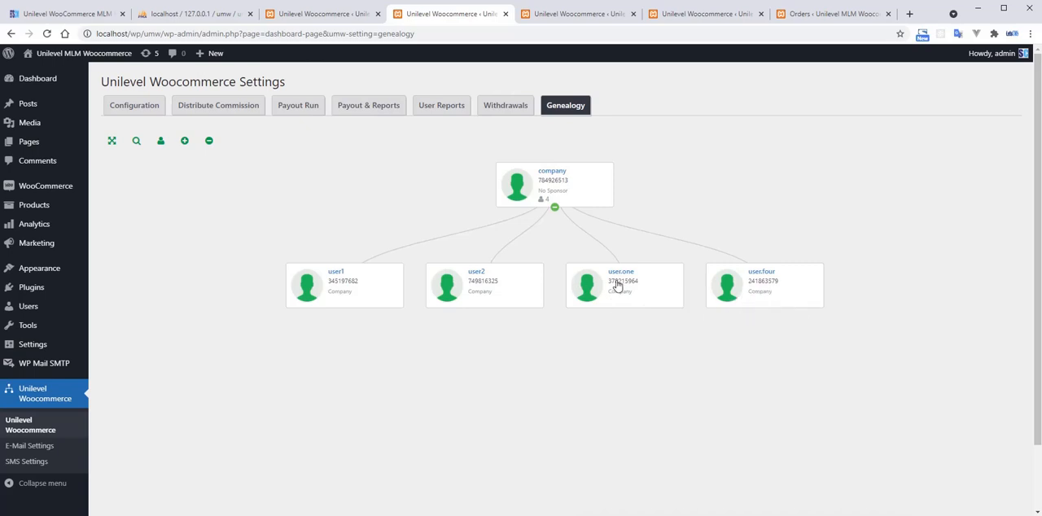
left_click(584, 195)
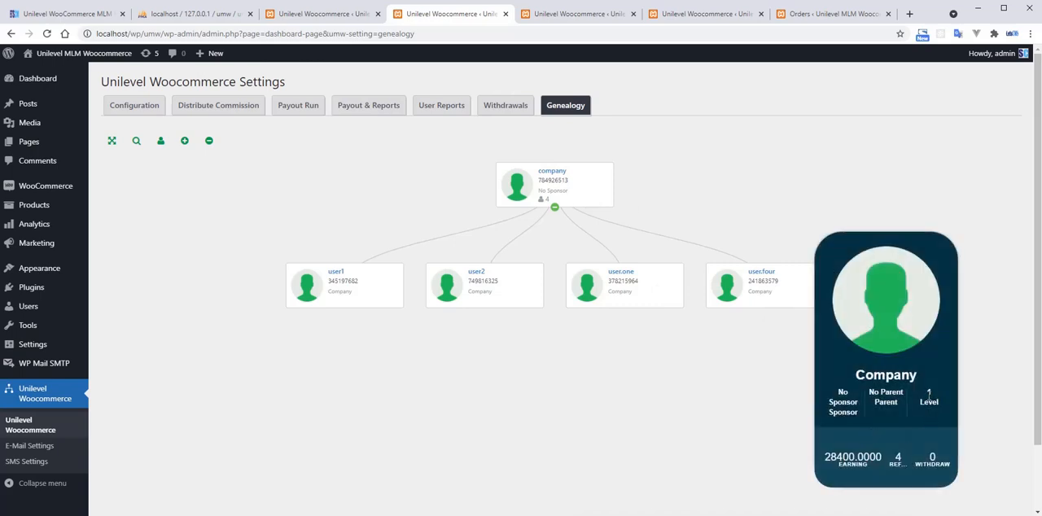
left_click(582, 197)
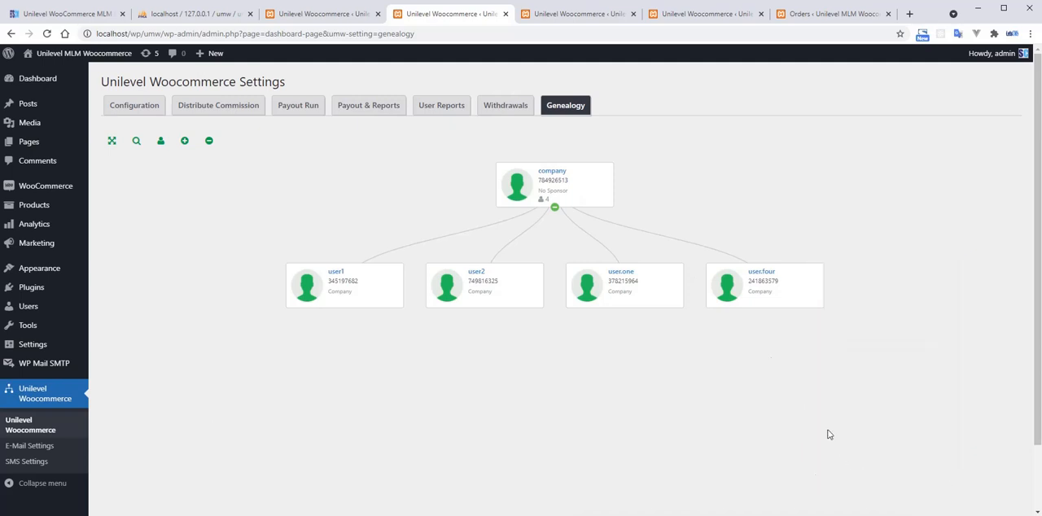
left_click(571, 197)
left_click(619, 198)
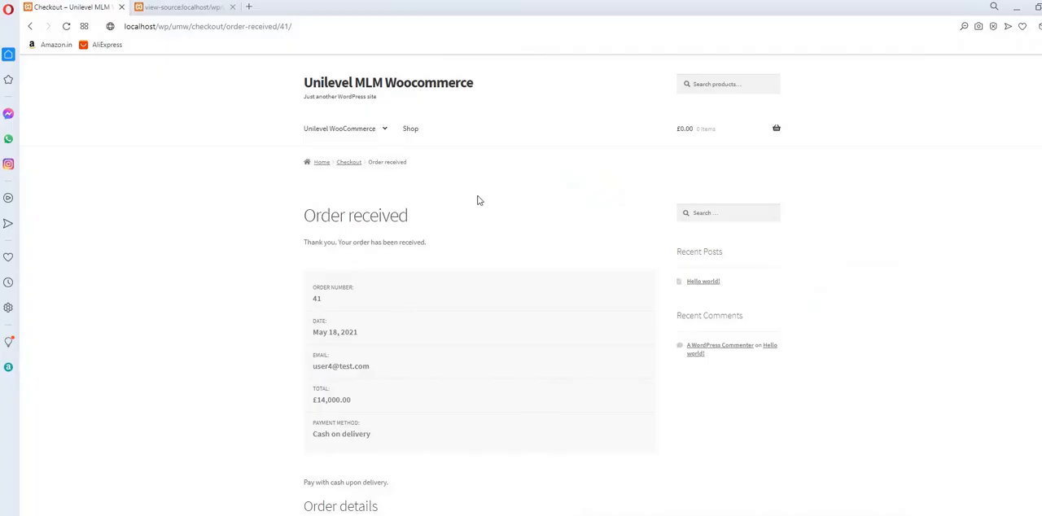
Switch to the storefront in the Opera browser, open the my-account page, and log out the current member.
scroll(486, 275, "down", 5)
scroll(484, 288, "up", 5)
left_click(227, 29)
left_click_drag(193, 27, 469, 36)
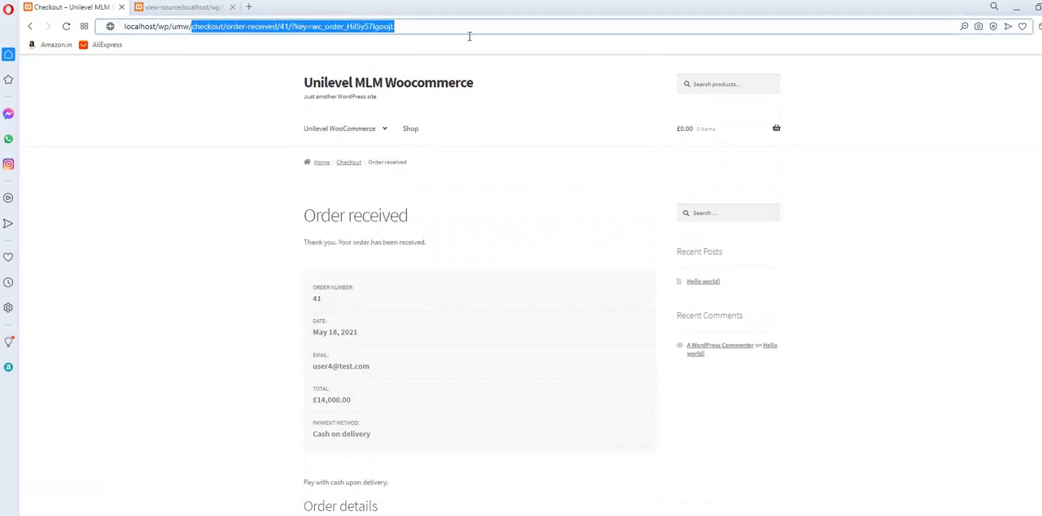
type("my-")
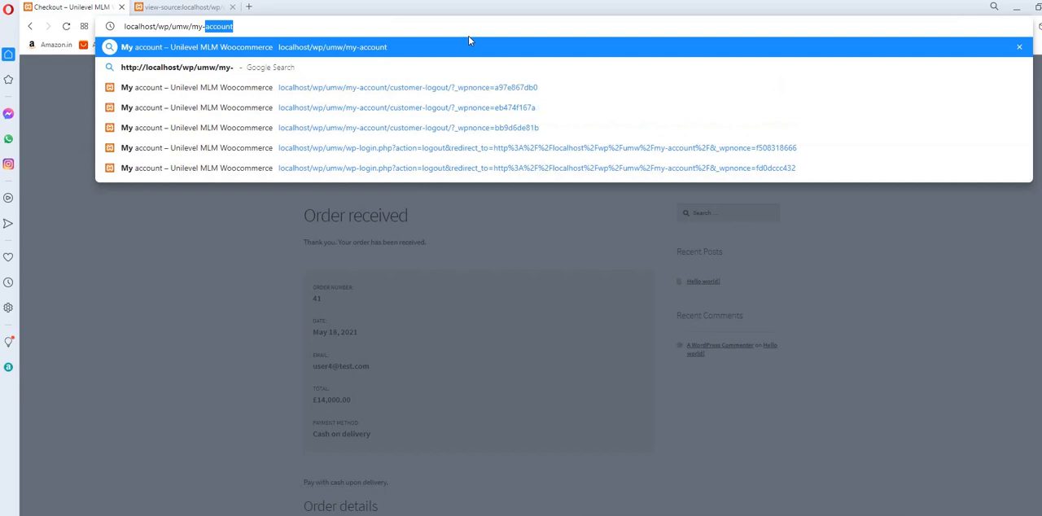
key("Return")
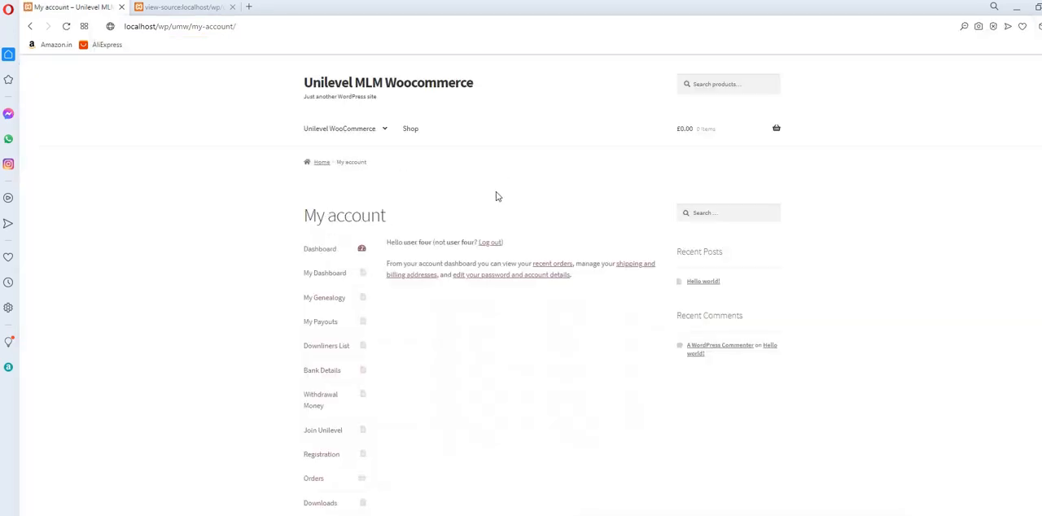
scroll(488, 244, "down", 2)
left_click(315, 414)
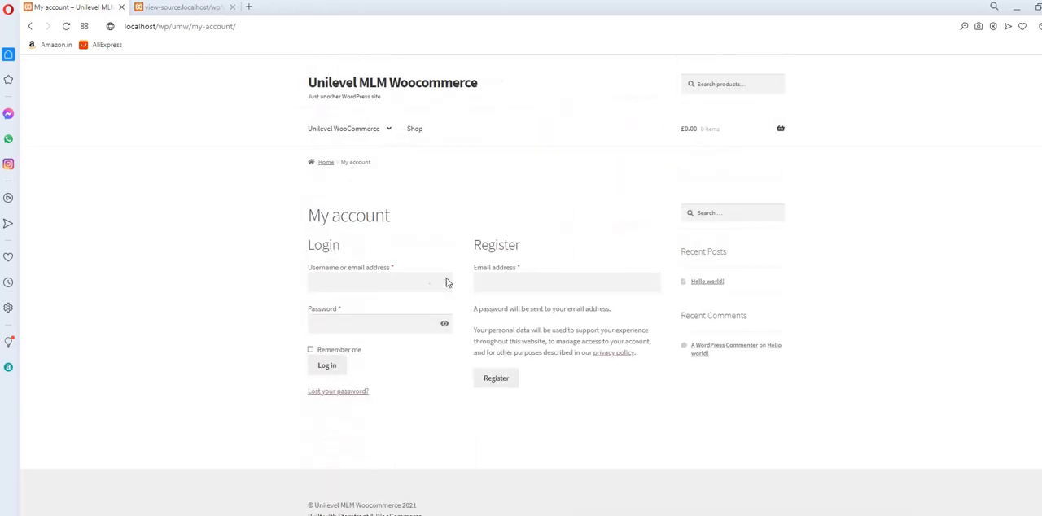
Log in to the my-account page with the username company and the account password.
left_click(416, 283)
type("comp")
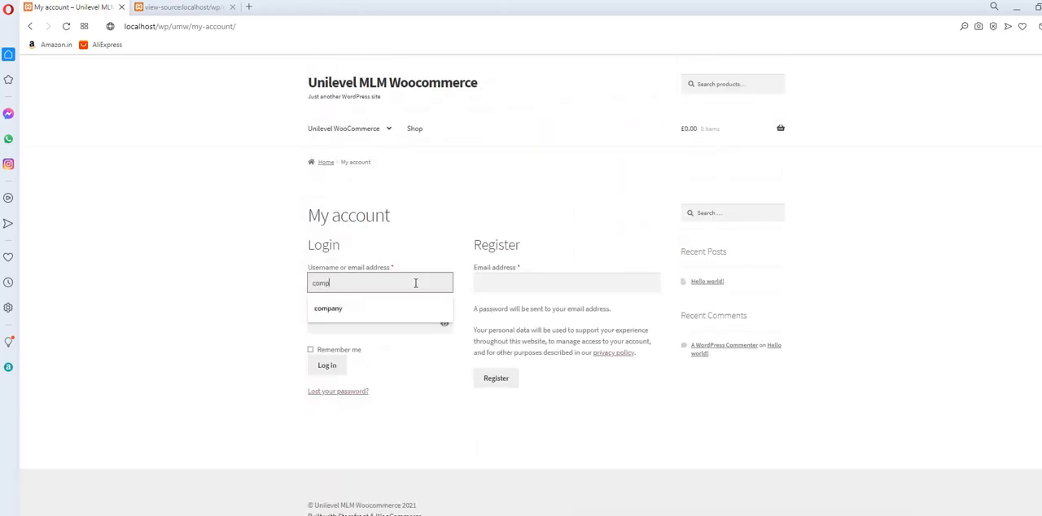
type("any")
key("Tab")
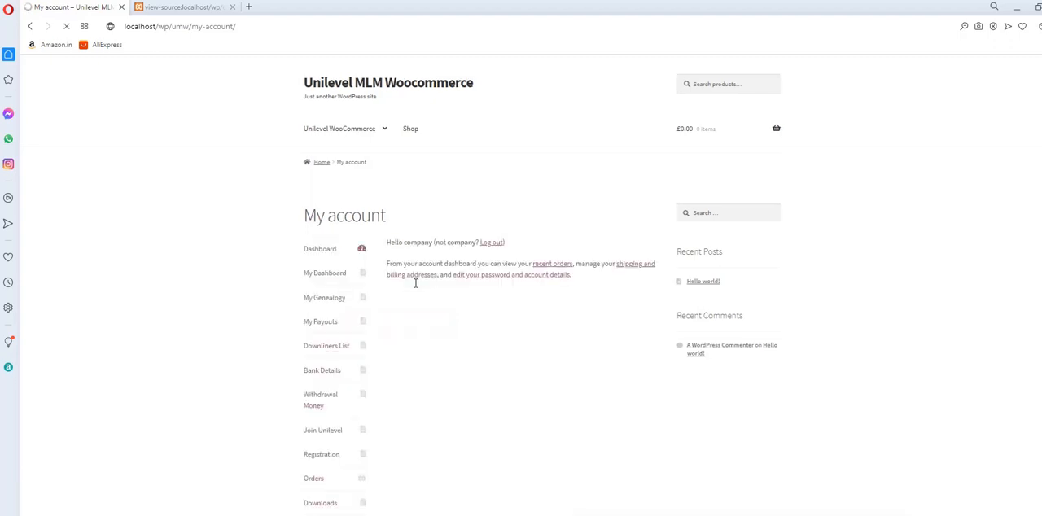
scroll(416, 284, "down", 2)
scroll(416, 285, "up", 2)
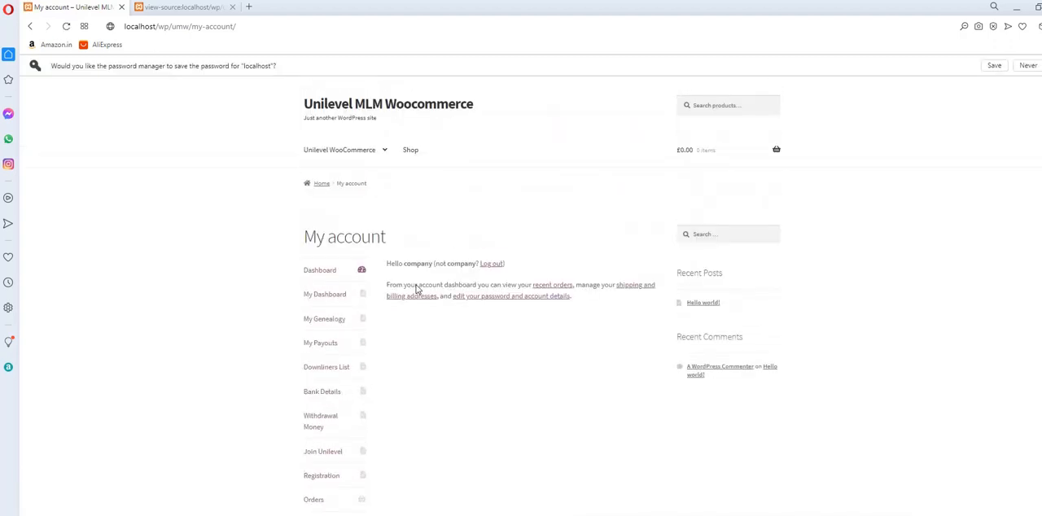
Open the My Dashboard page and examine the affiliate link and the member's personal details, including first name and level.
mouse_move(344, 149)
left_click(364, 180)
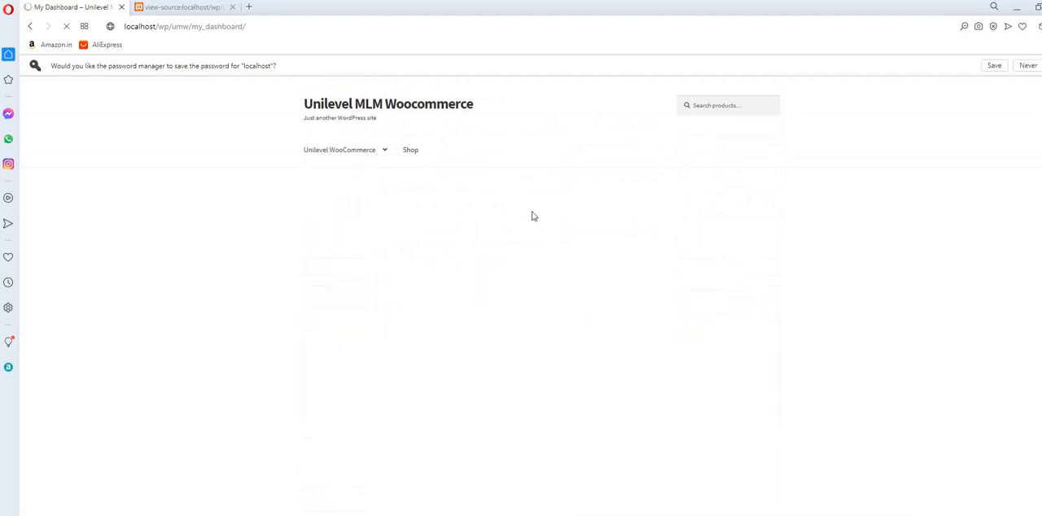
scroll(534, 216, "down", 1)
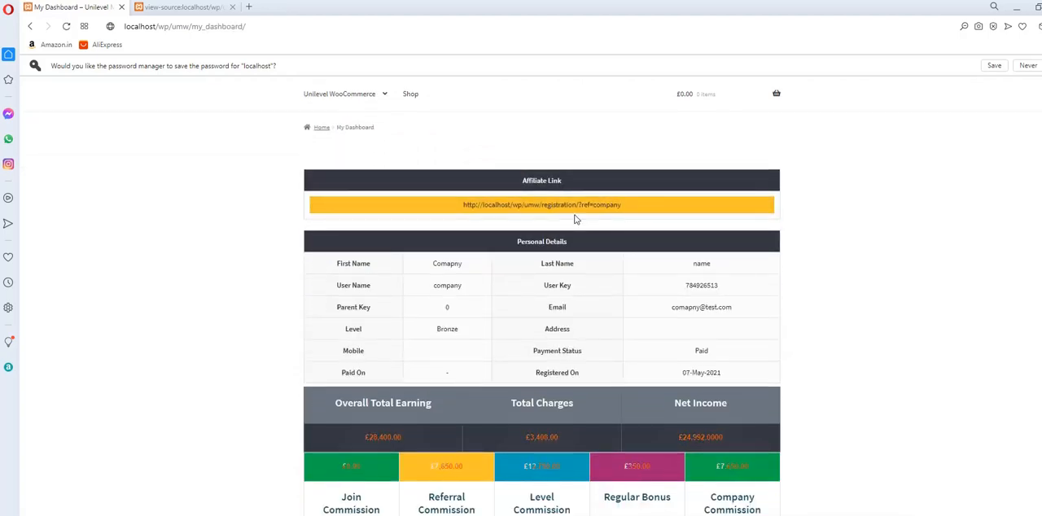
scroll(576, 252, "down", 1)
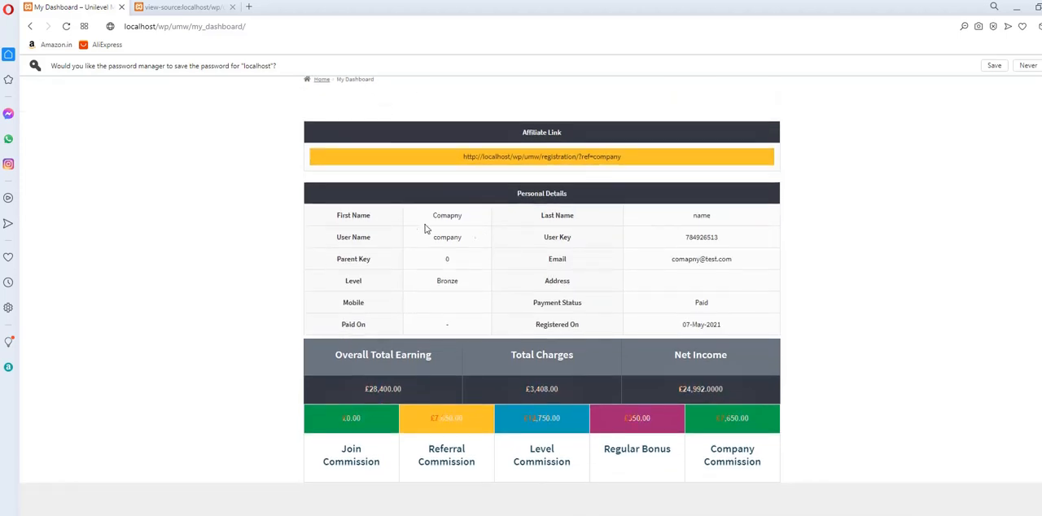
double_click(468, 216)
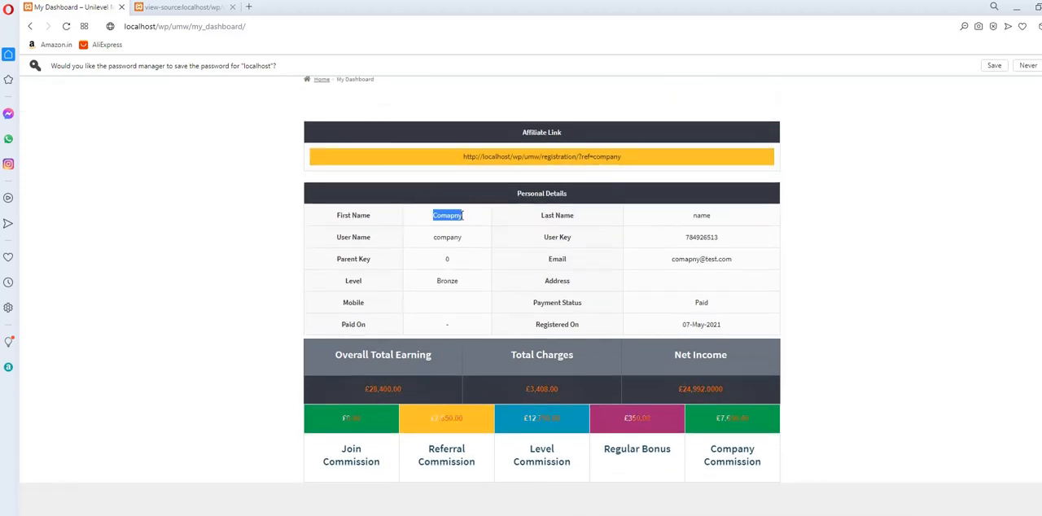
left_click(570, 221)
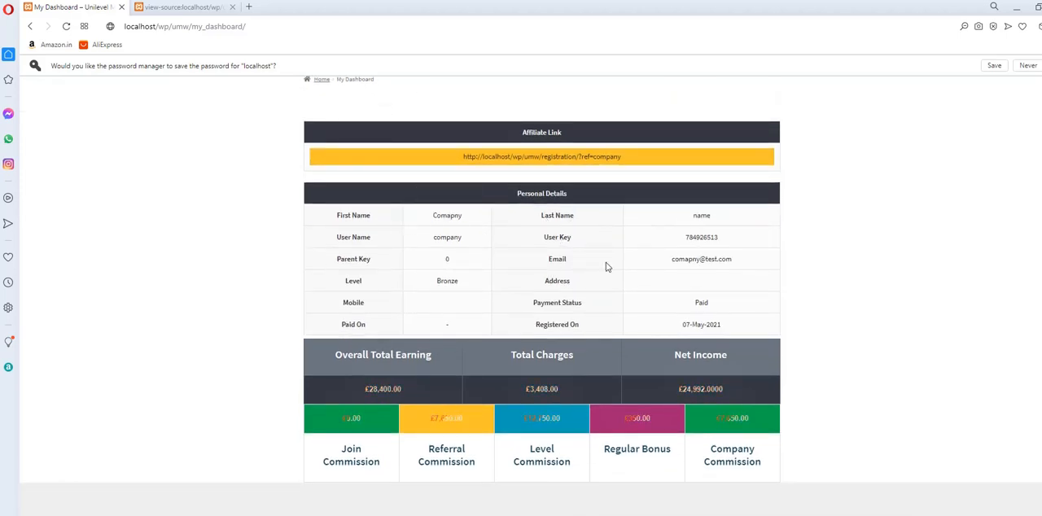
double_click(446, 281)
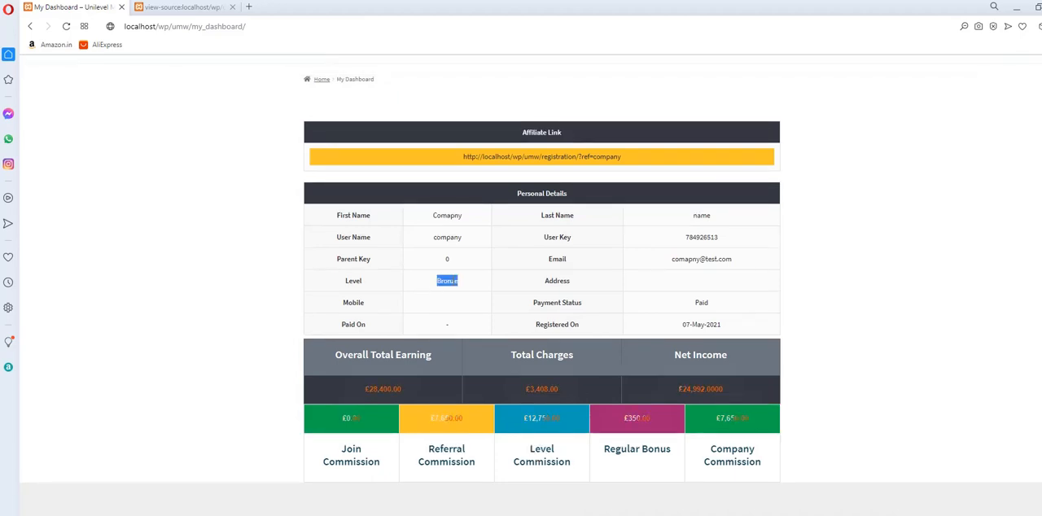
left_click(562, 302)
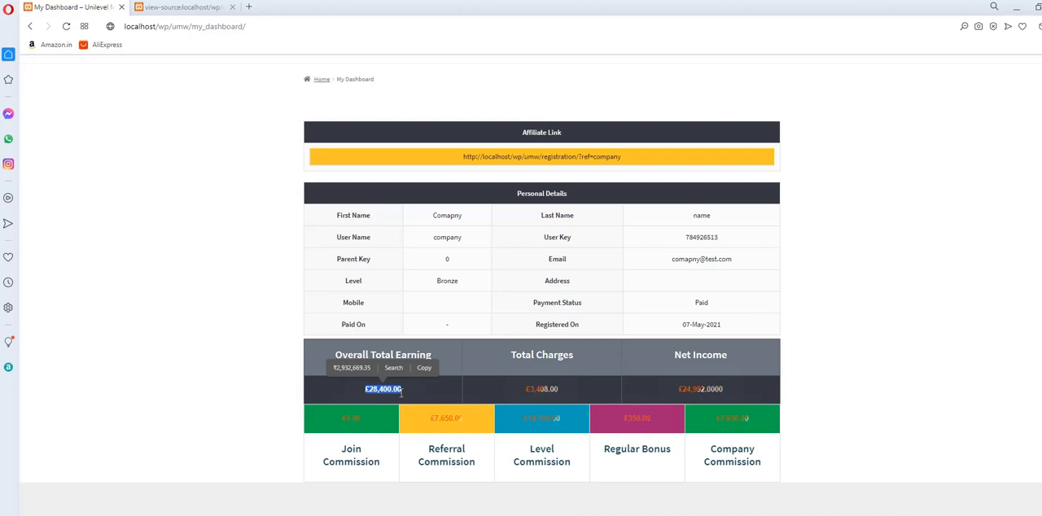
Examine the net income and the join, referral and level commission figures on the member dashboard.
left_click_drag(682, 389, 740, 386)
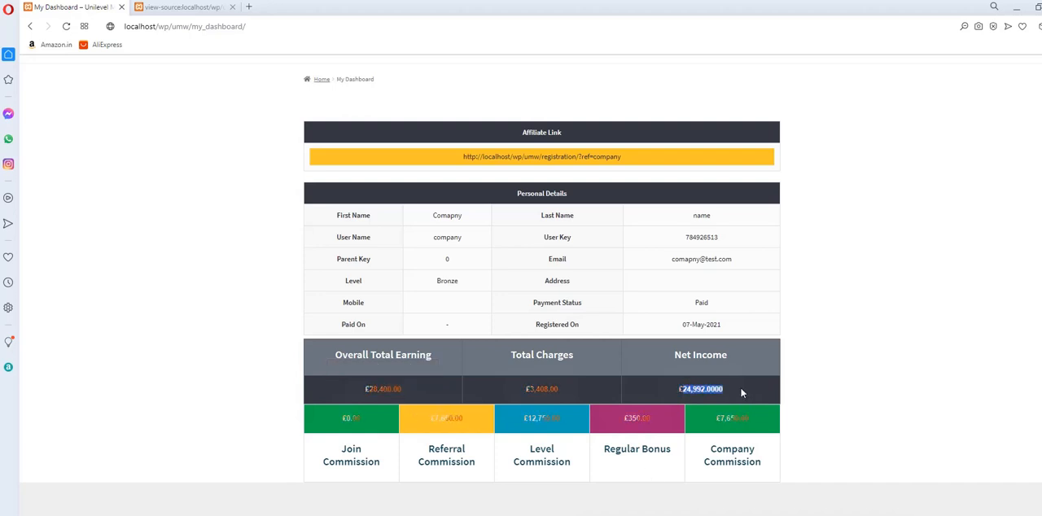
double_click(352, 462)
triple_click(447, 461)
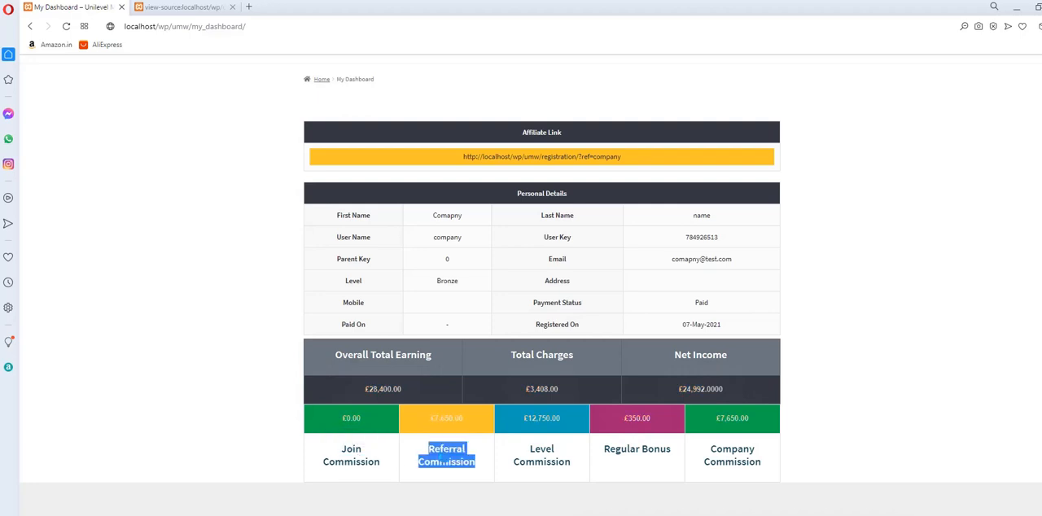
double_click(542, 449)
scroll(600, 272, "up", 2)
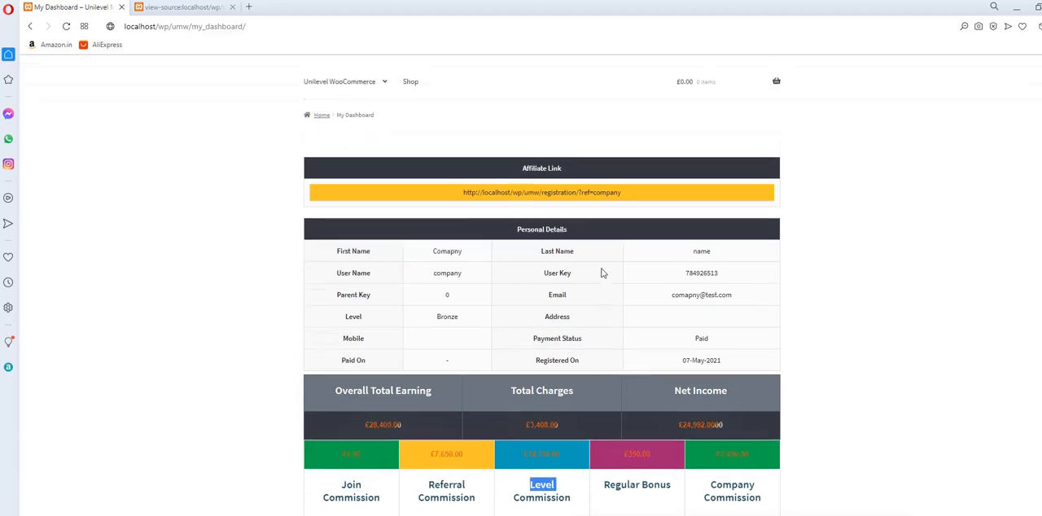
Open the My Genealogy page and examine the company member's tree at different sizes, bringing all its levels into view.
mouse_move(370, 128)
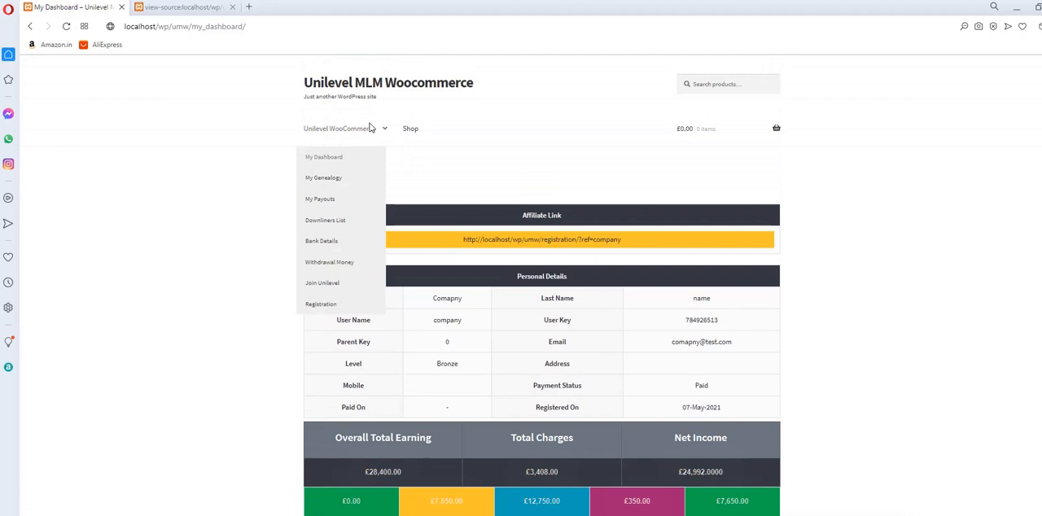
left_click(336, 180)
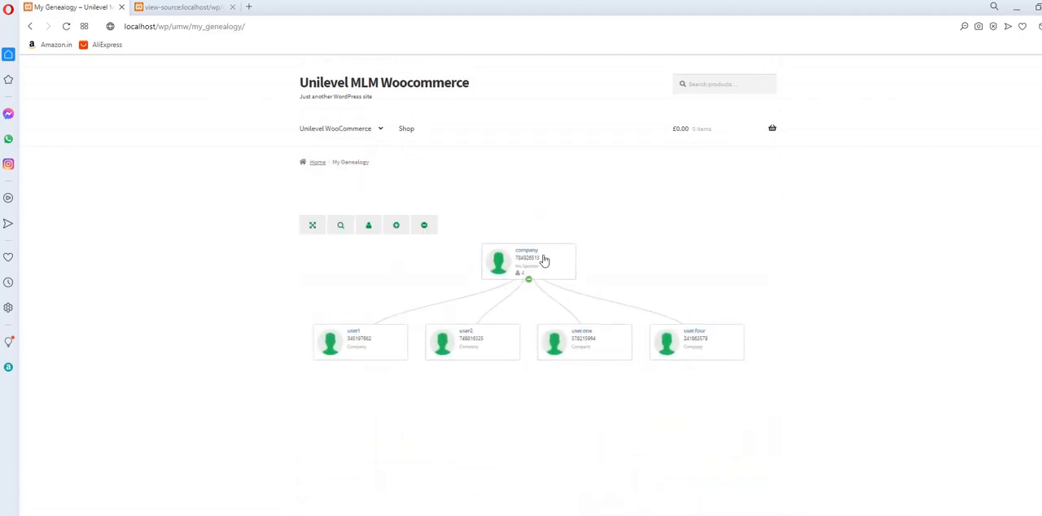
left_click(532, 263)
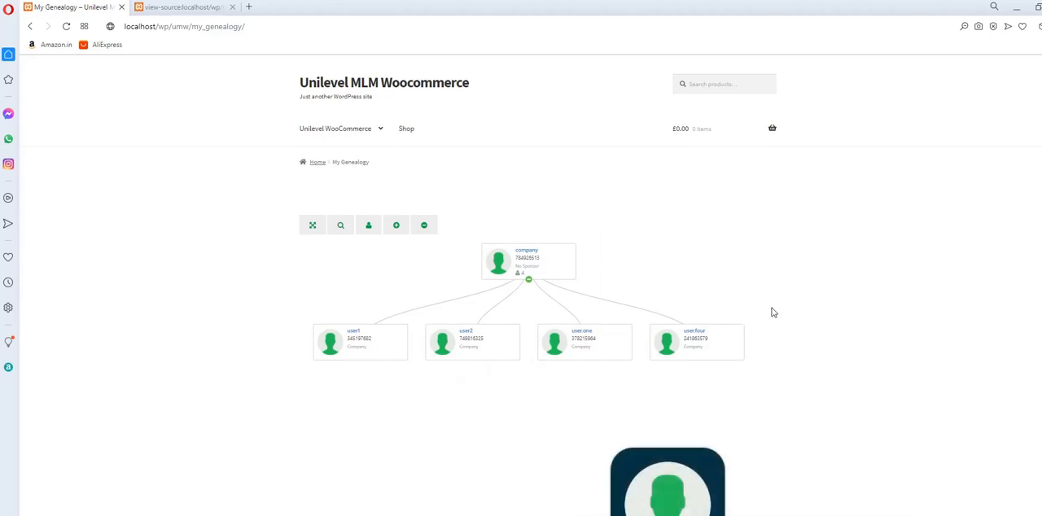
scroll(774, 312, "down", 1)
scroll(672, 425, "down", 4)
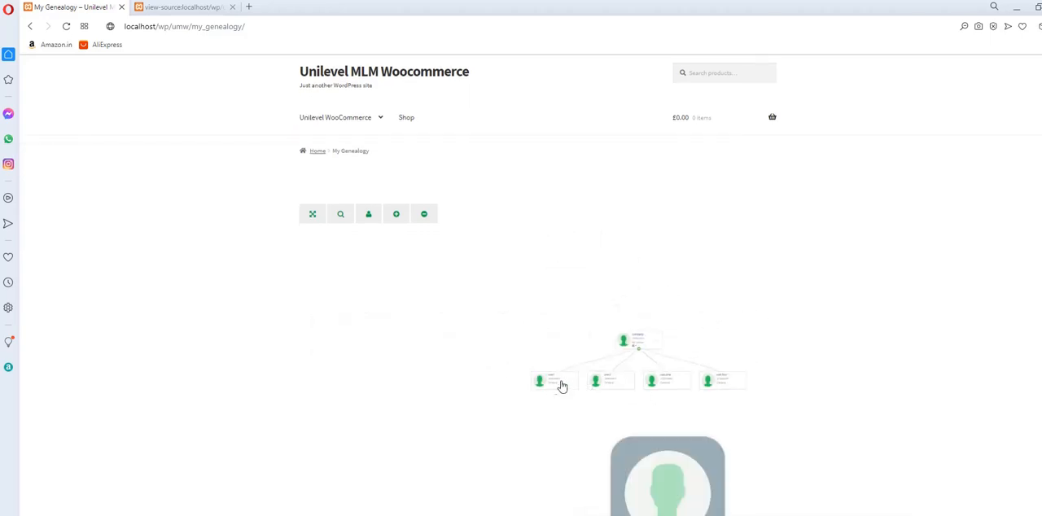
scroll(787, 421, "up", 1)
scroll(665, 334, "up", 5)
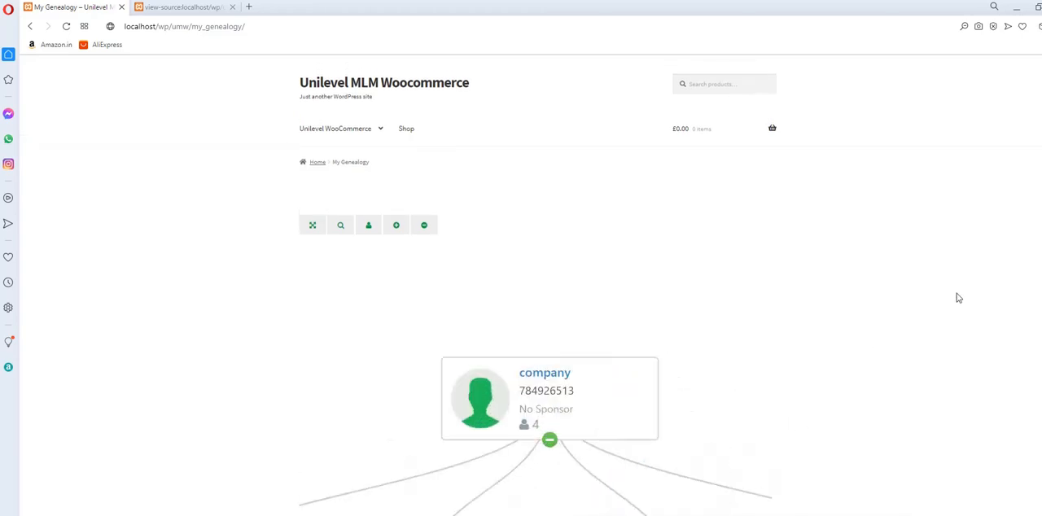
scroll(958, 298, "down", 1)
scroll(536, 434, "down", 3)
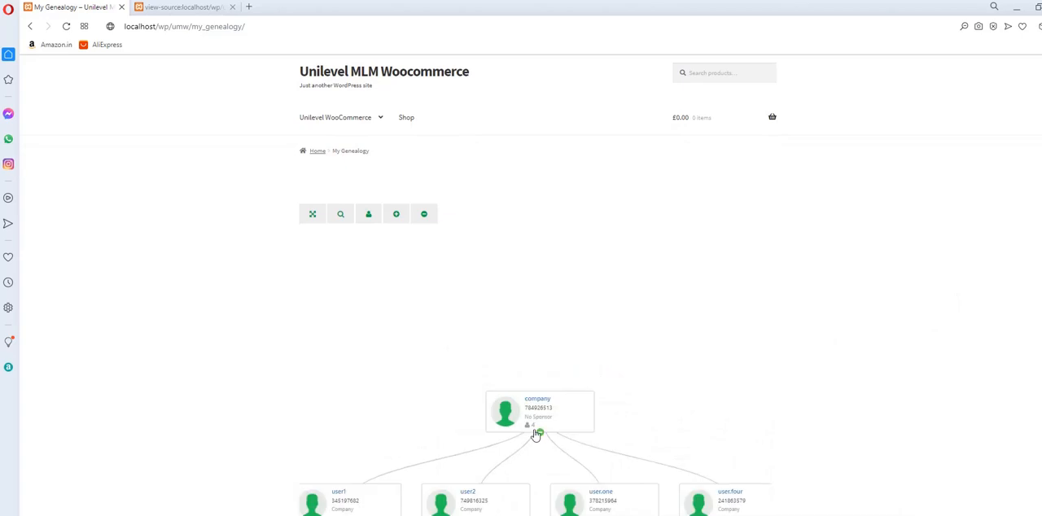
left_click_drag(562, 423, 601, 277)
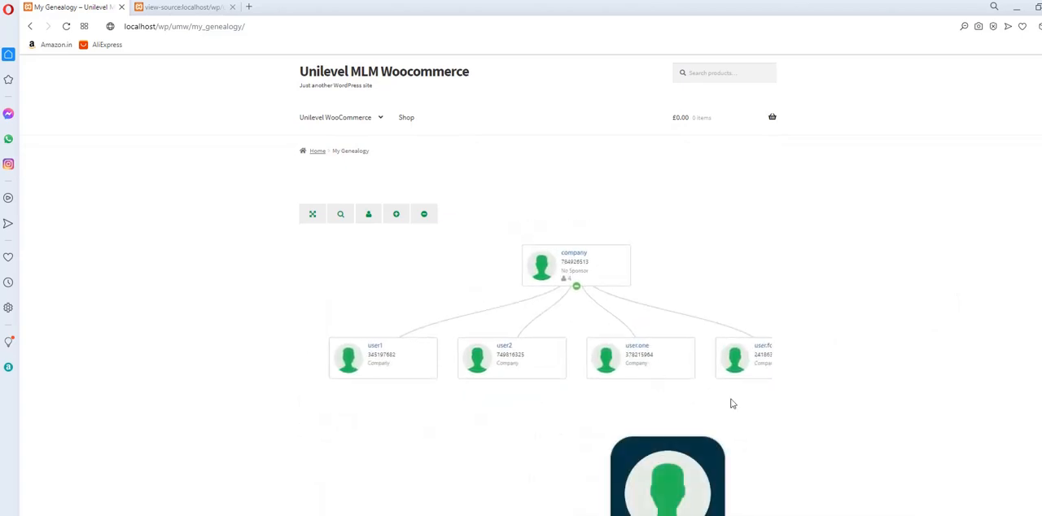
View the profile cards of user.four, user2 and the company member in the genealogy tree, and close the card.
scroll(807, 406, "down", 2)
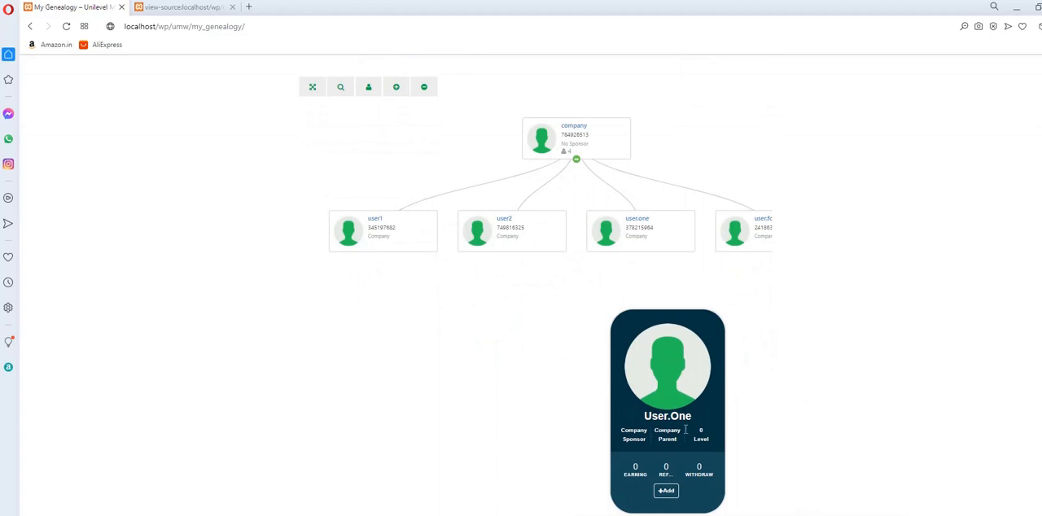
left_click(756, 238)
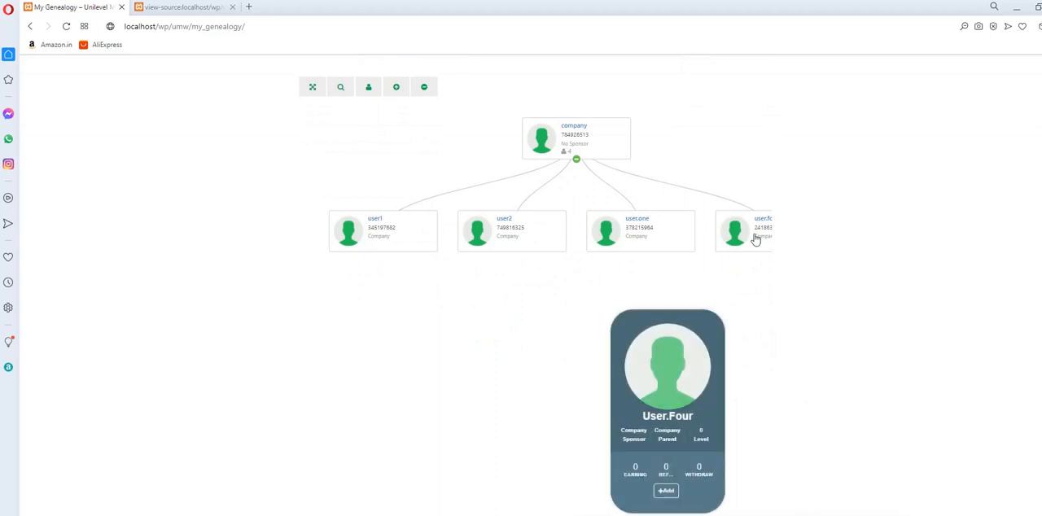
left_click(506, 238)
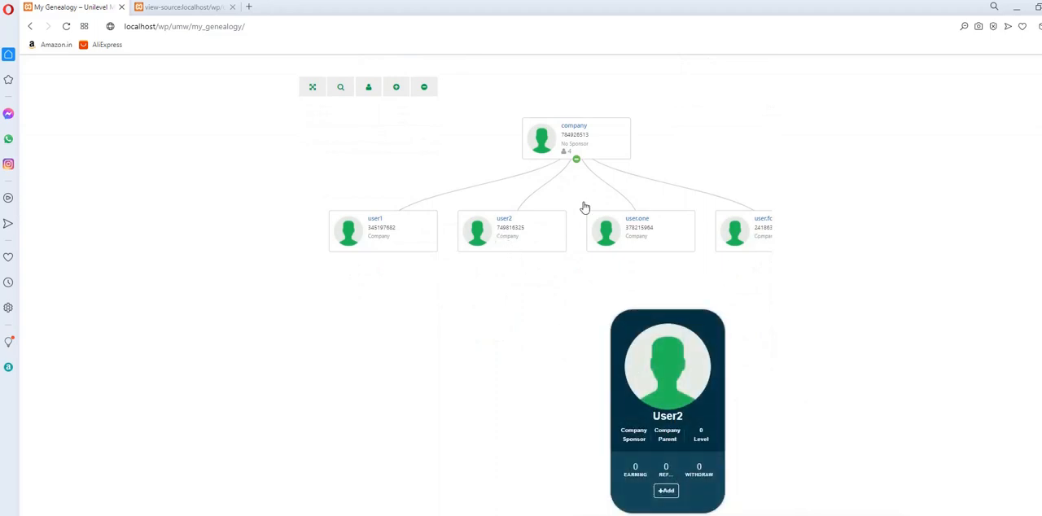
left_click(584, 139)
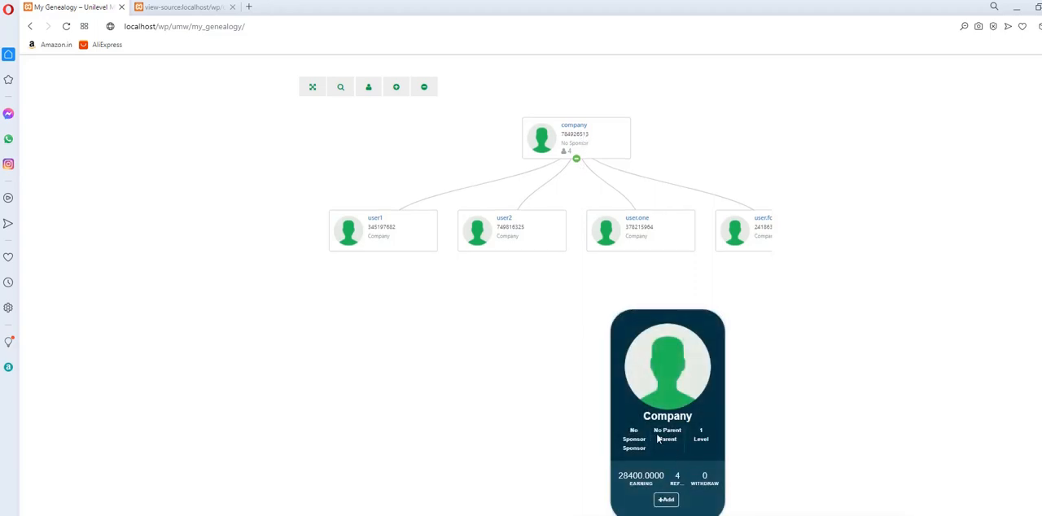
left_click(530, 387)
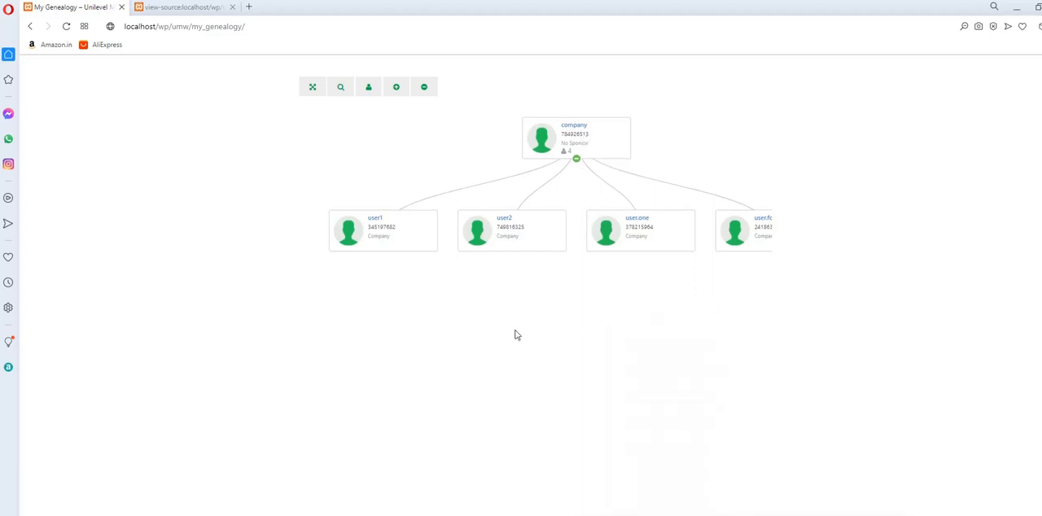
scroll(516, 335, "up", 4)
scroll(517, 335, "down", 5)
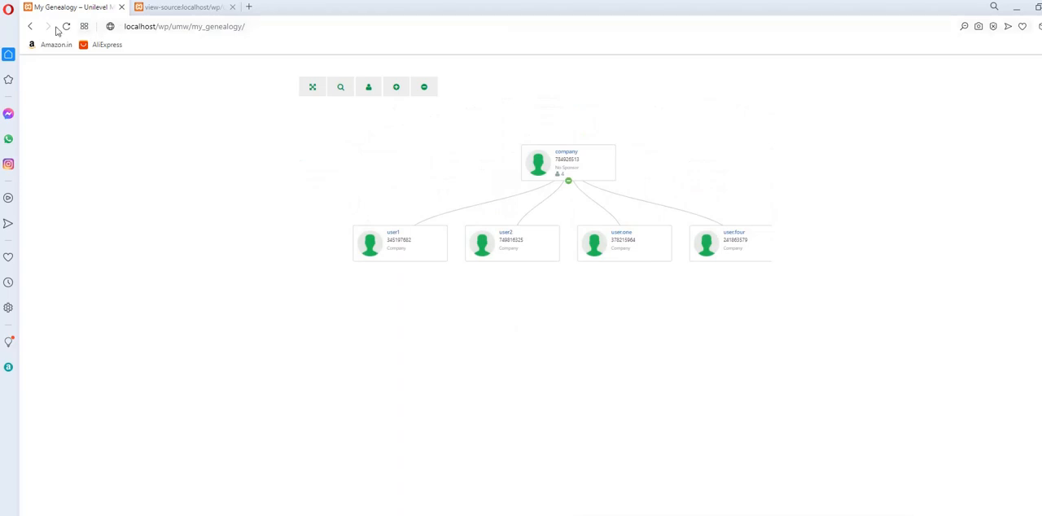
Open the My Payouts page and examine the commissions, regular bonus, TDS, service charge and total amount of payout 1.
left_click(30, 27)
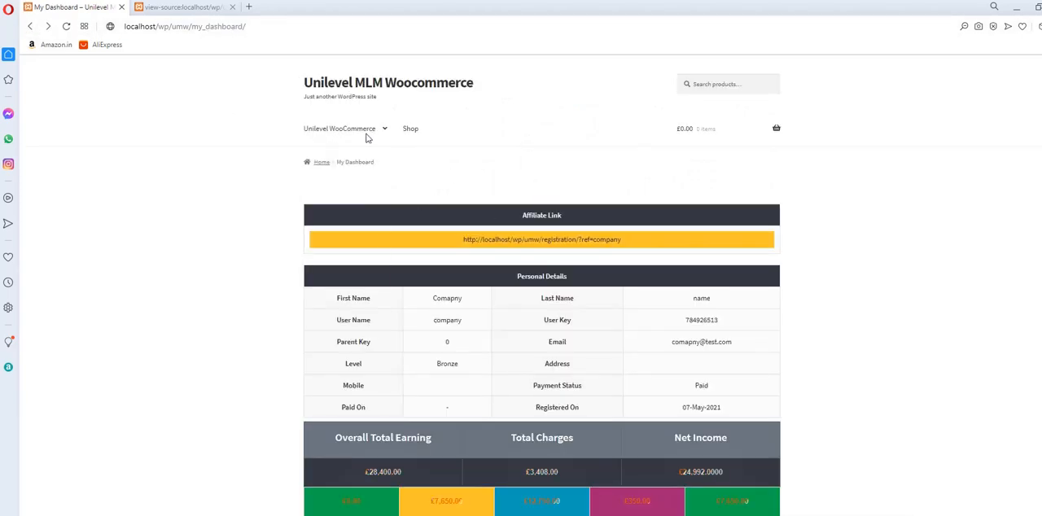
mouse_move(366, 138)
left_click(331, 203)
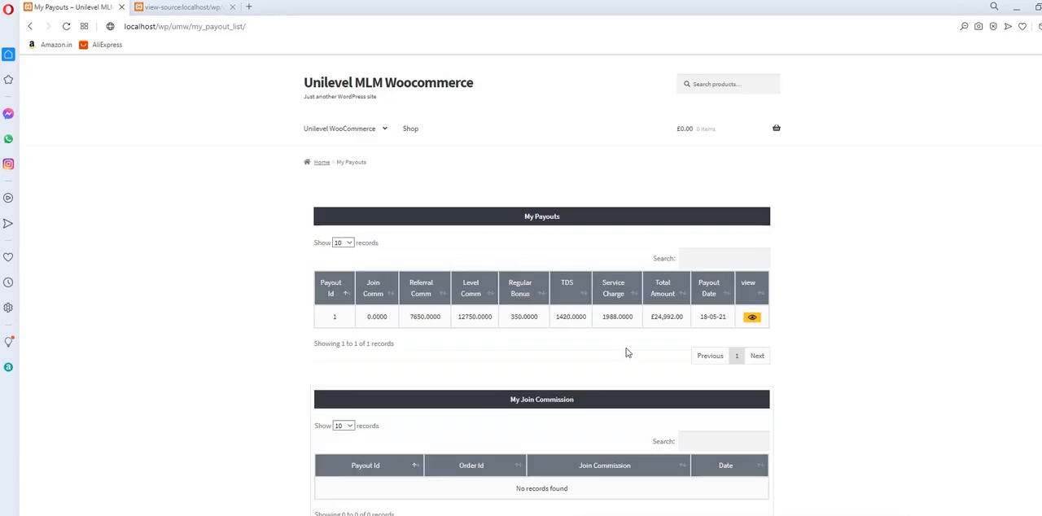
left_click_drag(368, 316, 390, 317)
left_click(418, 316)
double_click(480, 317)
double_click(529, 317)
left_click(584, 318)
scroll(599, 361, "down", 1)
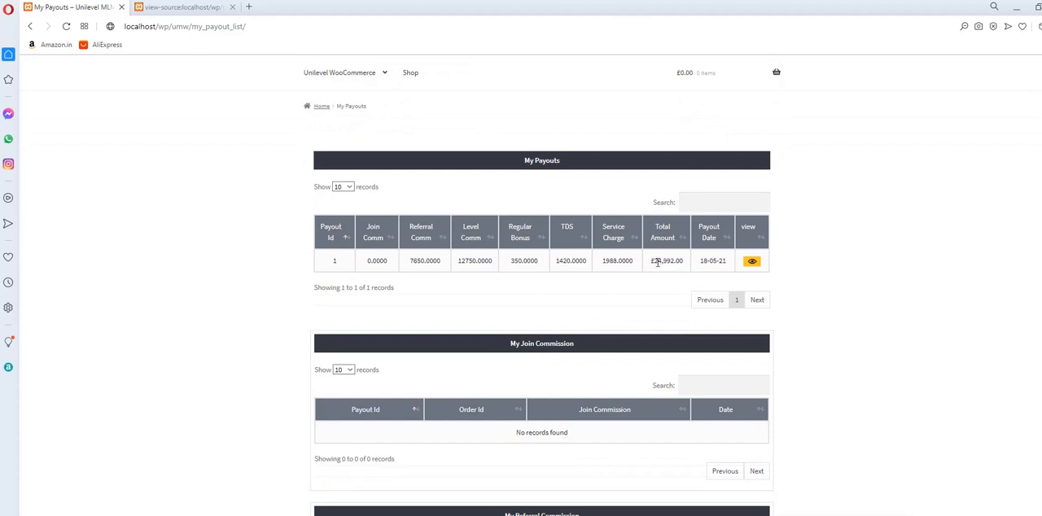
left_click_drag(653, 261, 698, 262)
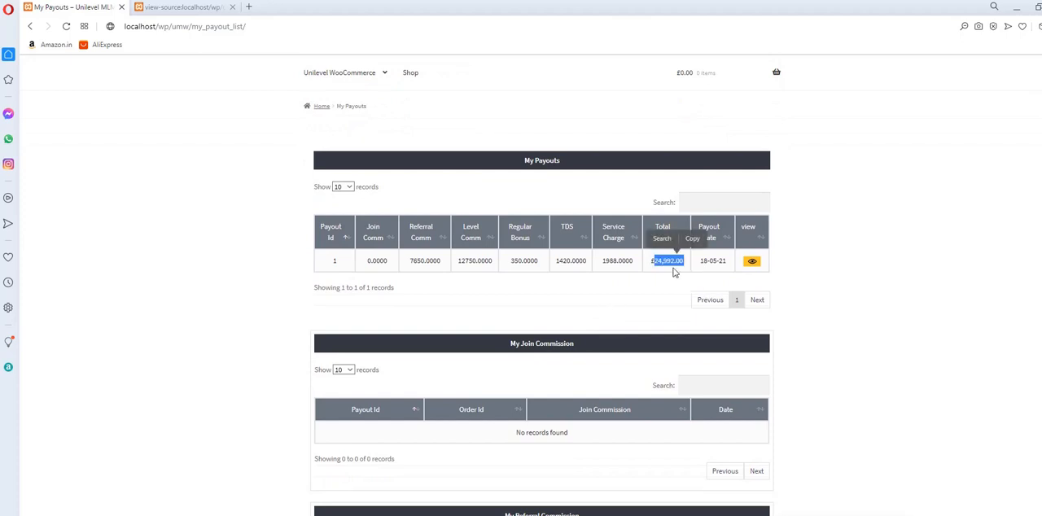
Open the view of payout 1 and examine the My Join, My Referral and My Level Commission tables.
left_click(753, 263)
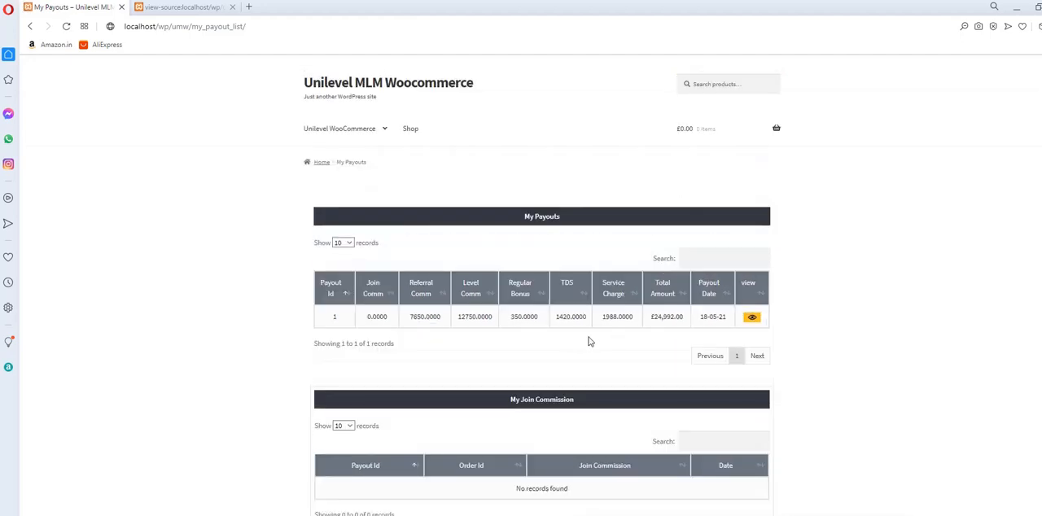
scroll(590, 342, "down", 2)
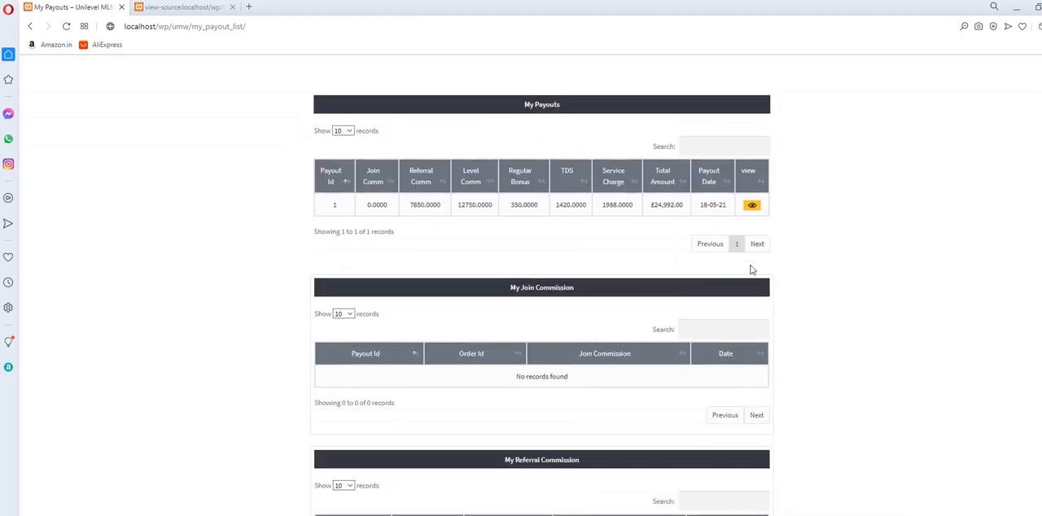
left_click(754, 208)
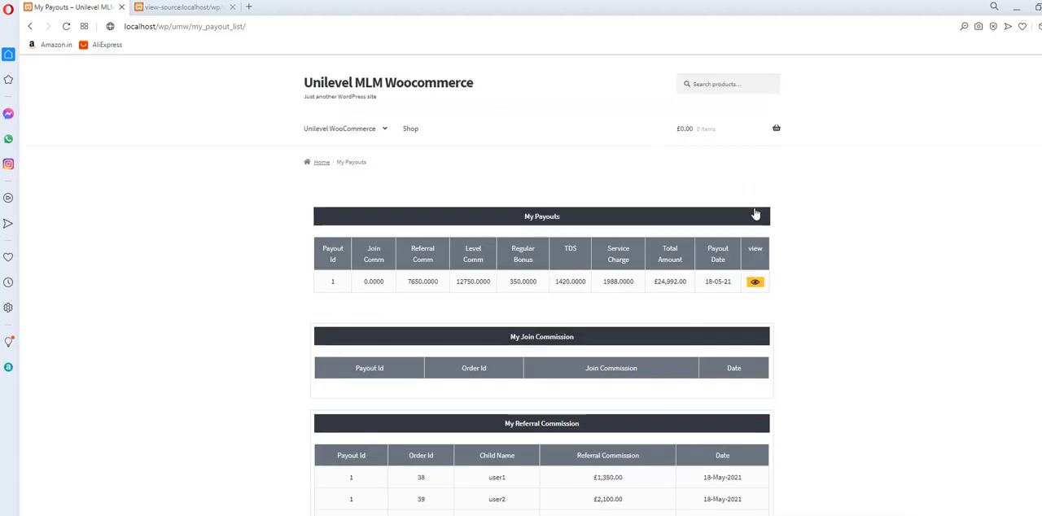
scroll(574, 325, "down", 2)
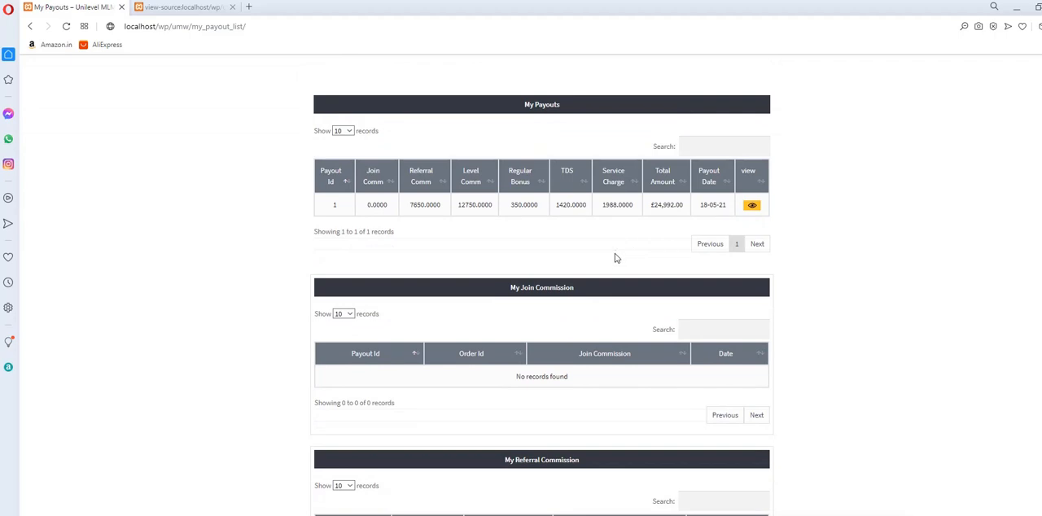
scroll(616, 258, "down", 3)
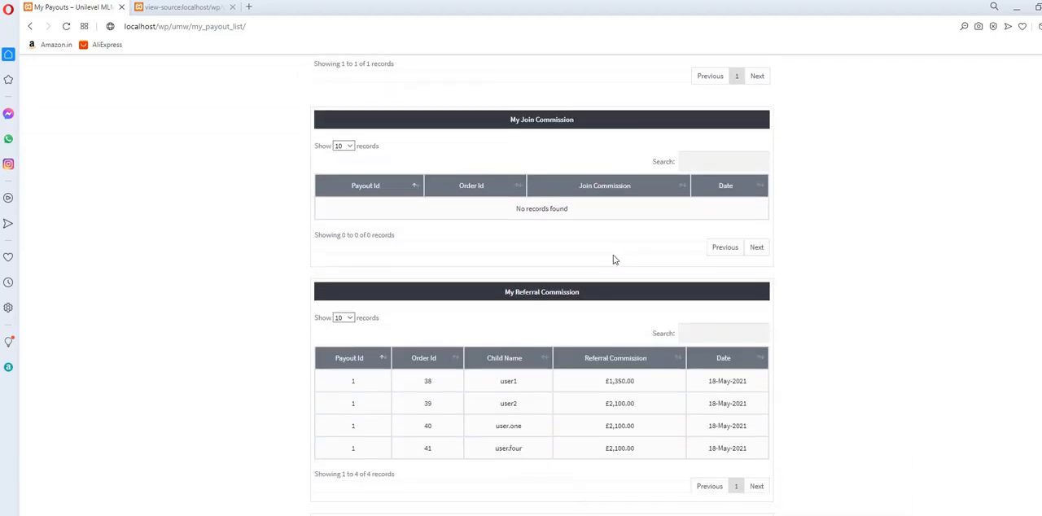
scroll(613, 259, "down", 2)
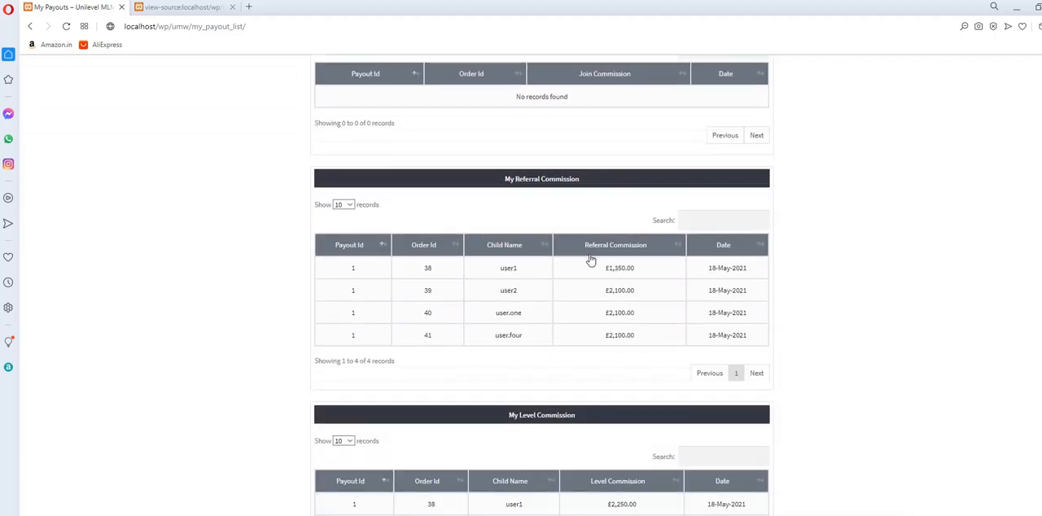
scroll(525, 276, "down", 2)
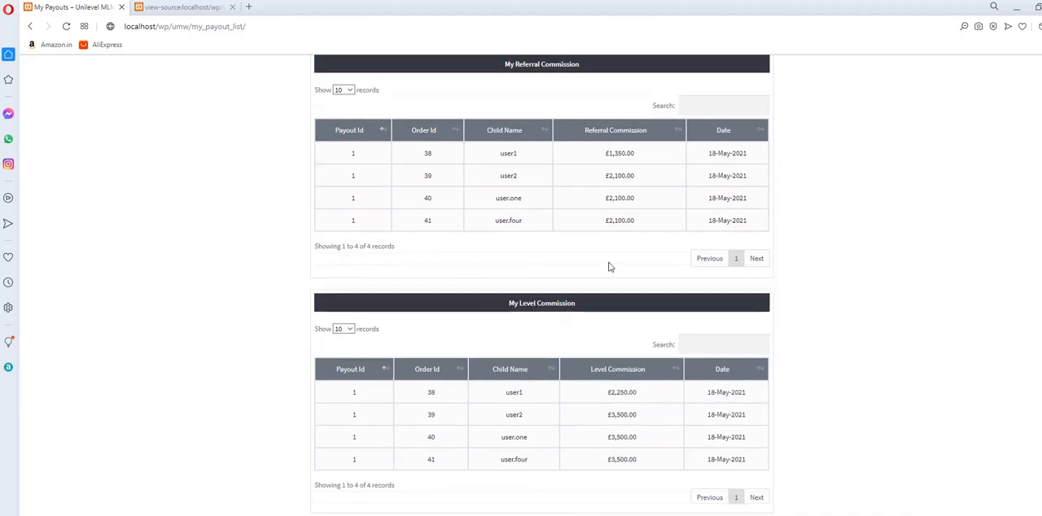
Examine the payout 1 details again, including the My Level Commission and My Regular Bonus tables.
scroll(805, 249, "up", 5)
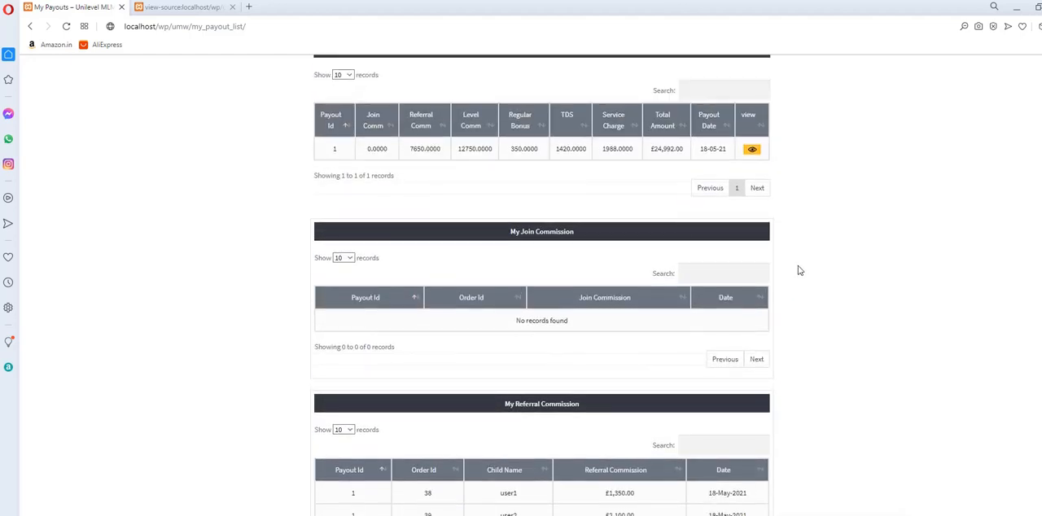
scroll(799, 270, "up", 2)
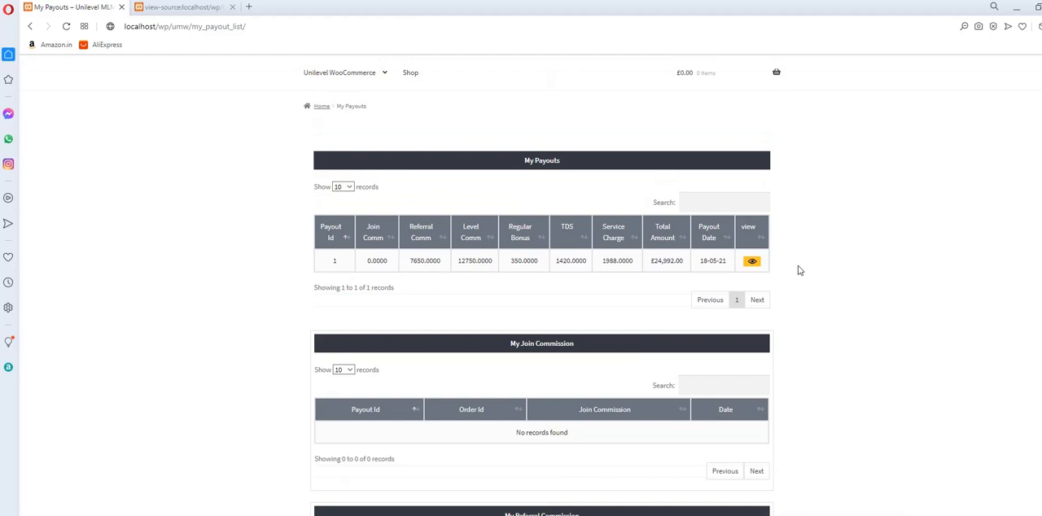
scroll(800, 270, "down", 10)
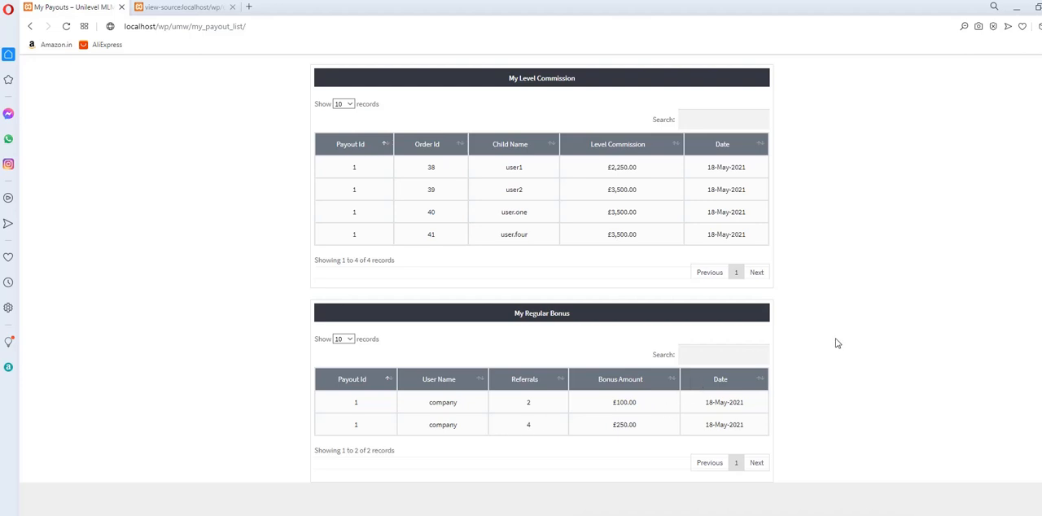
scroll(840, 339, "up", 10)
Open the Downliners List page and examine the members' user keys, payment statuses and levels.
mouse_move(355, 122)
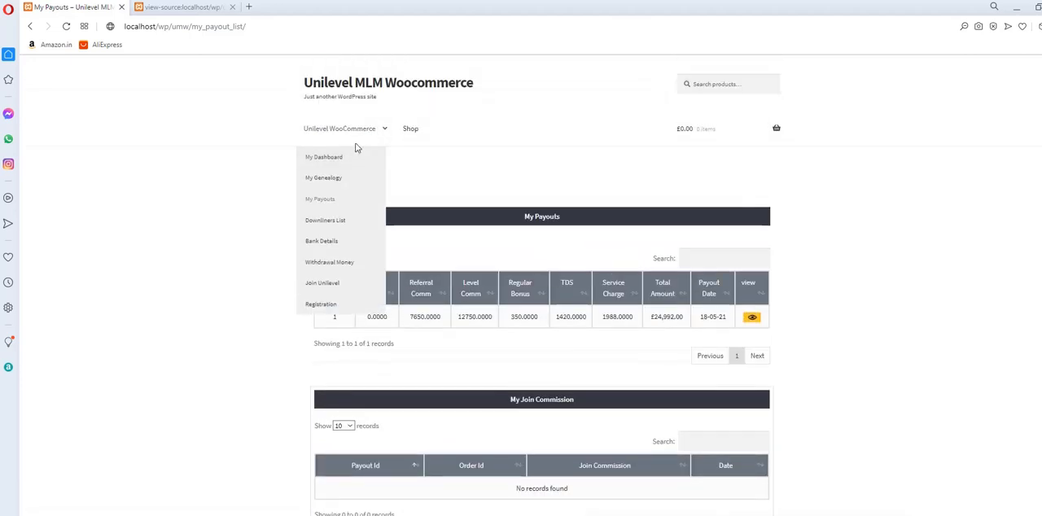
left_click(337, 226)
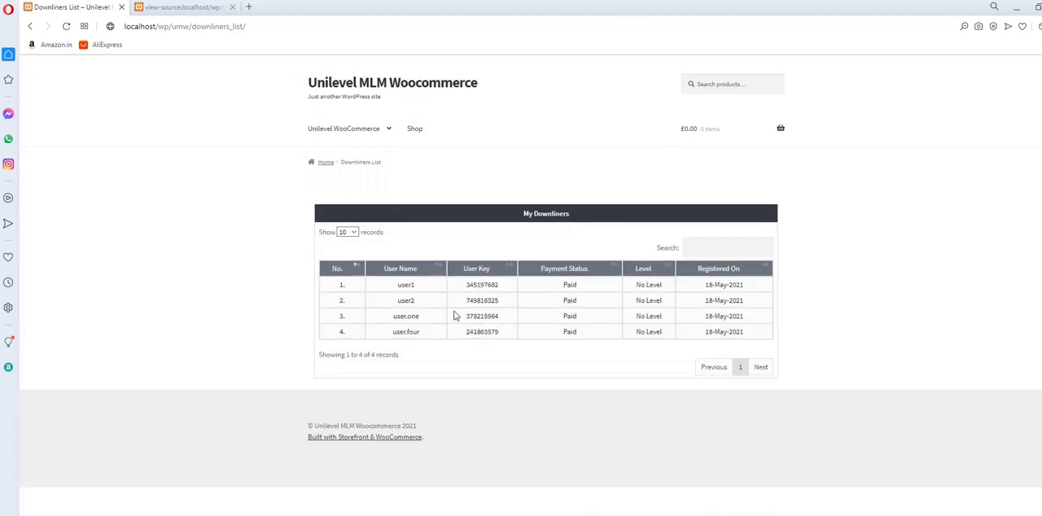
double_click(477, 285)
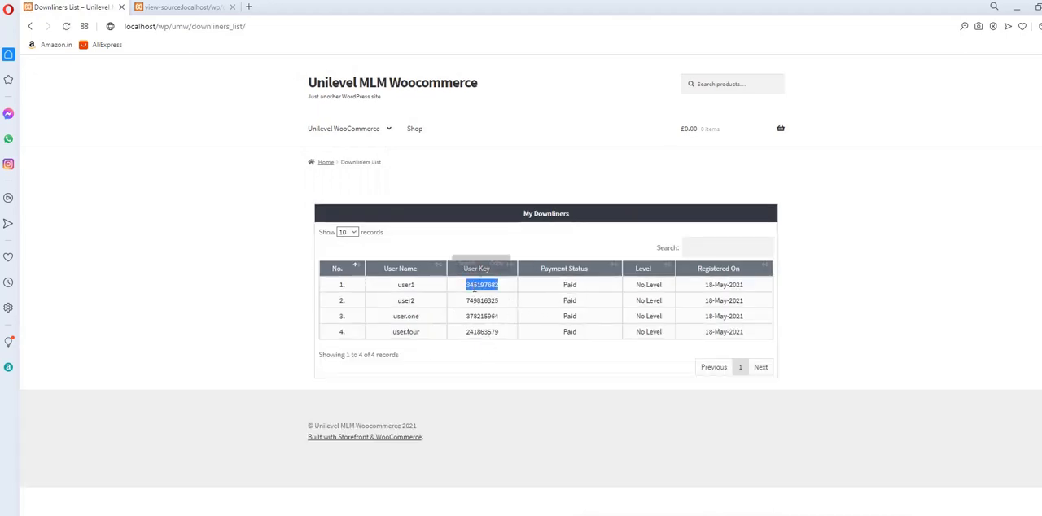
left_click(628, 318)
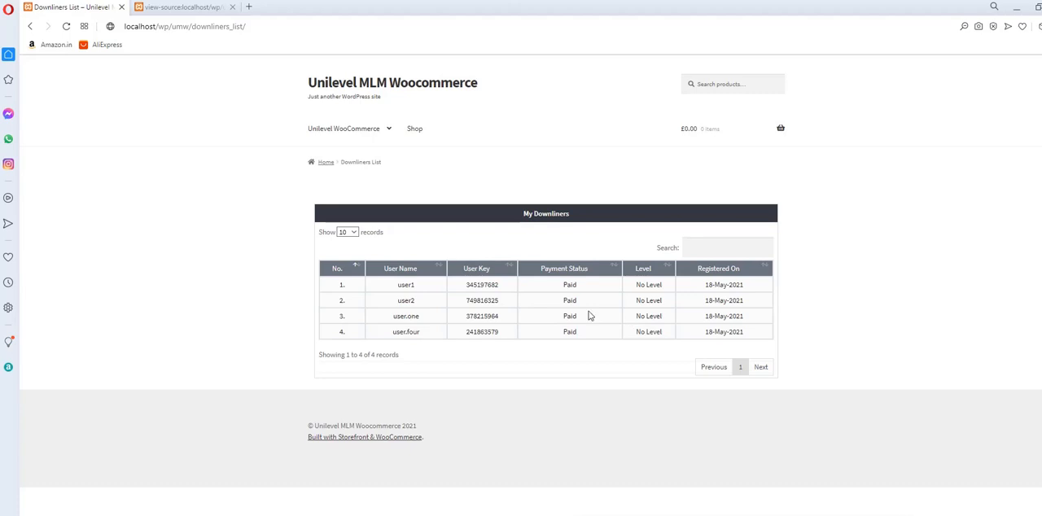
View the Bank Details form, and open the Withdrawal Money page to examine the earning summary and withdrawable limit.
mouse_move(342, 126)
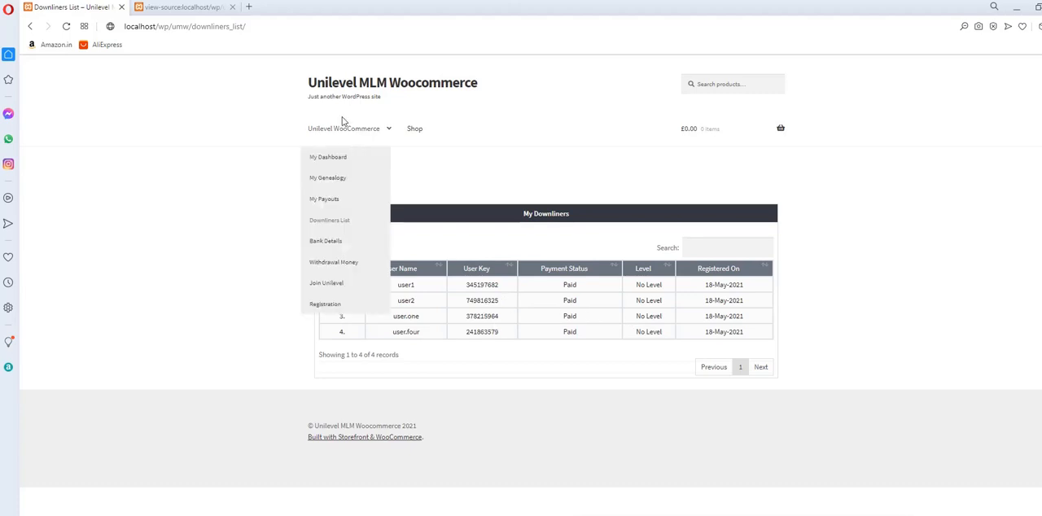
left_click(331, 244)
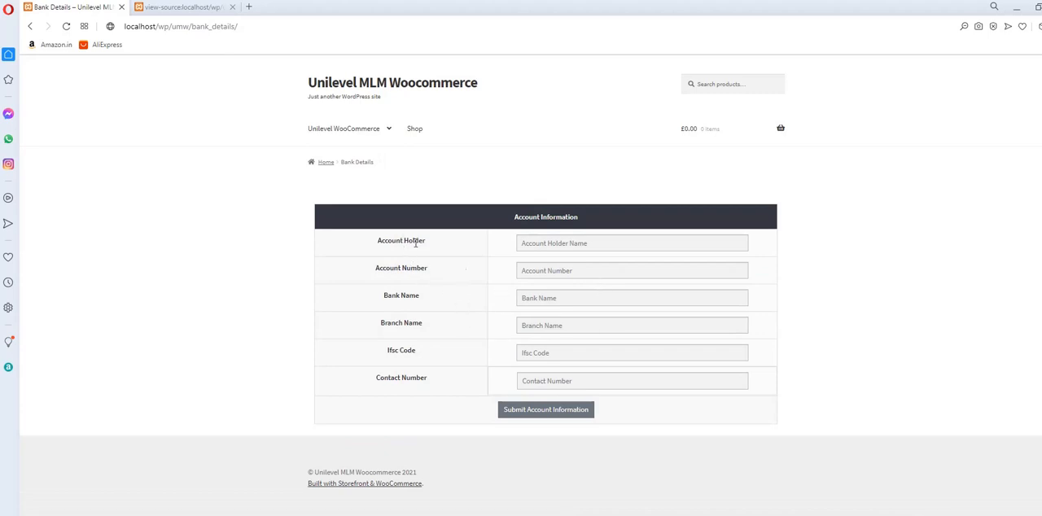
mouse_move(367, 128)
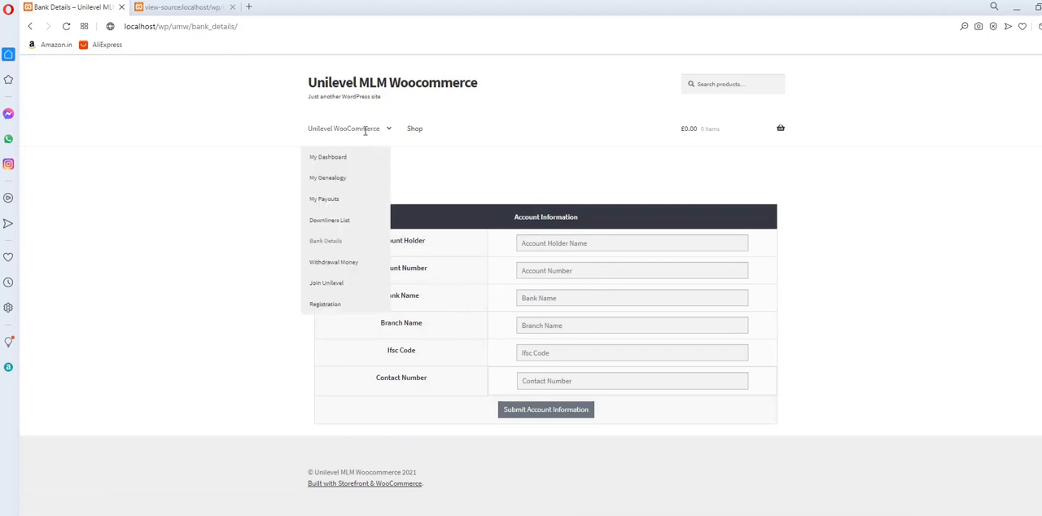
left_click(352, 263)
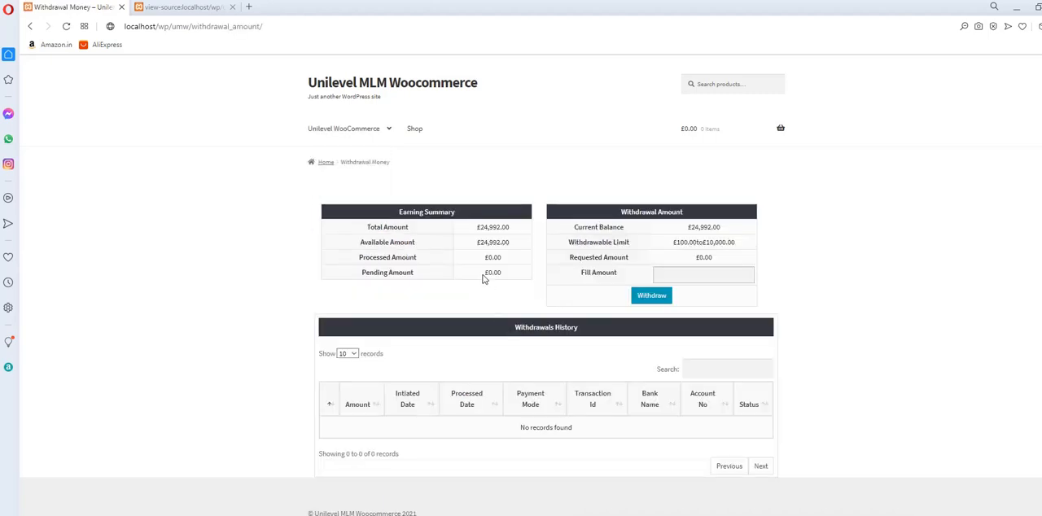
mouse_move(352, 129)
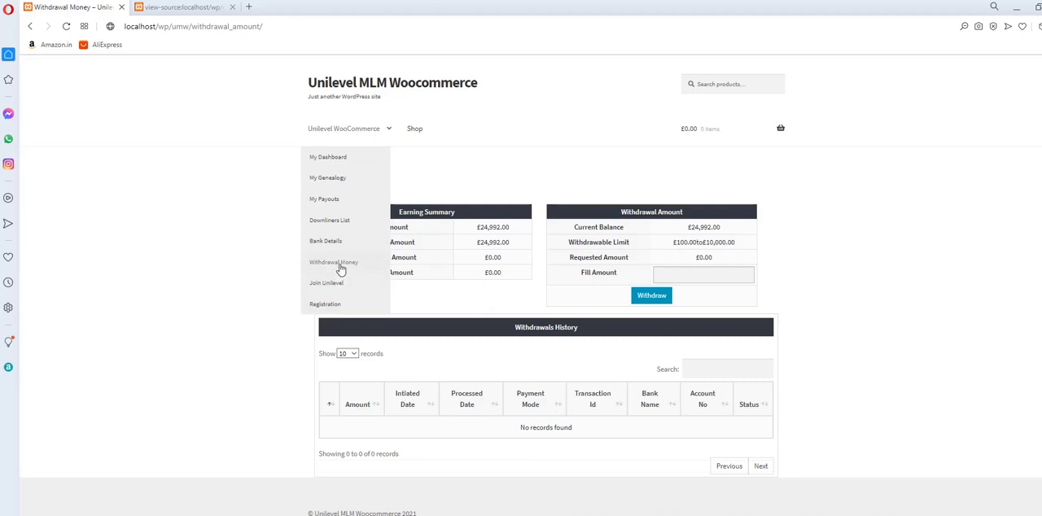
Try to submit a withdrawal request with a blank amount and again with an amount of 1000.
left_click(688, 274)
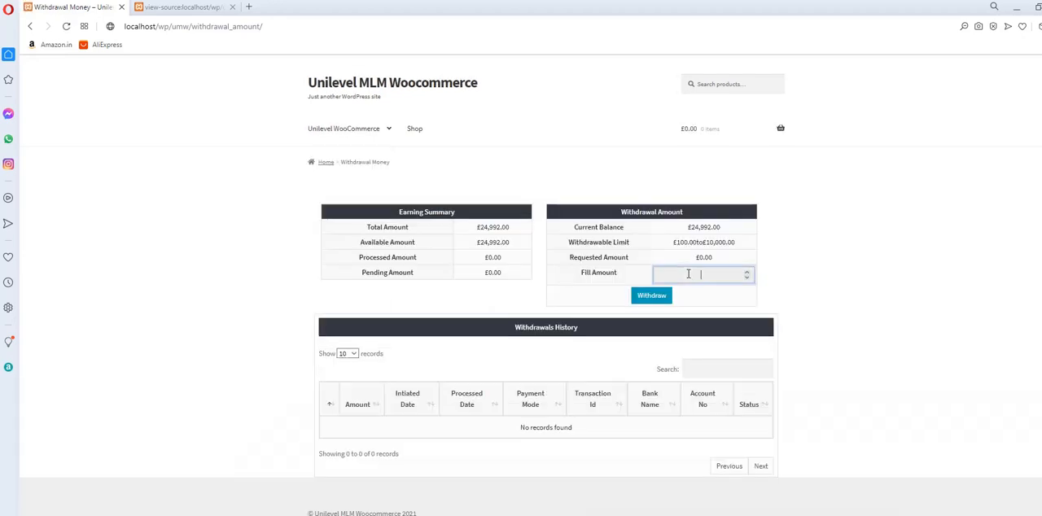
left_click(647, 296)
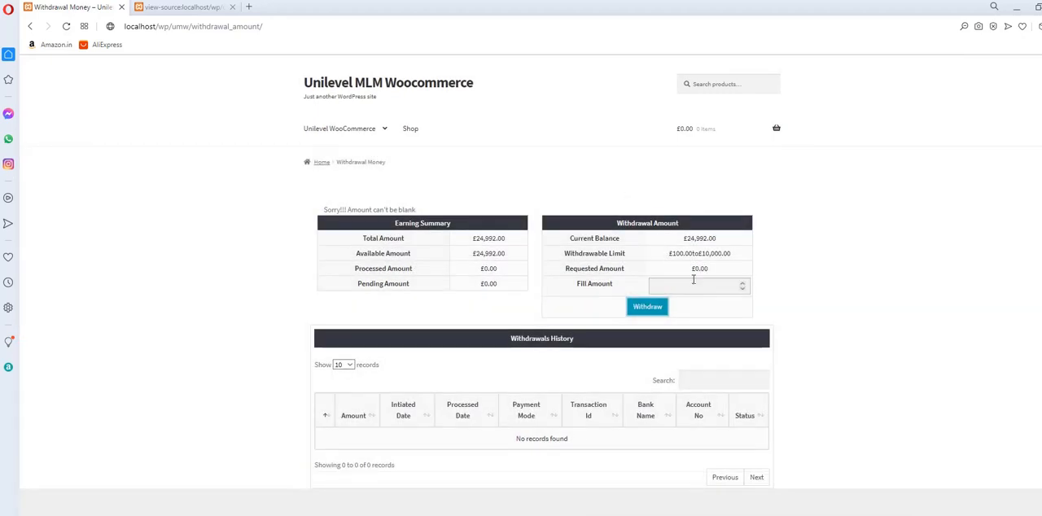
left_click(689, 284)
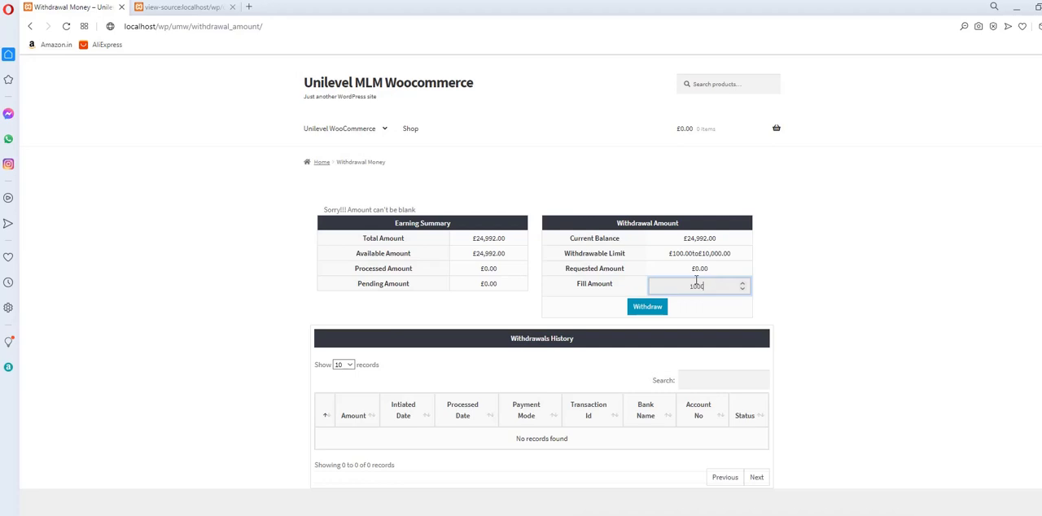
left_click(643, 310)
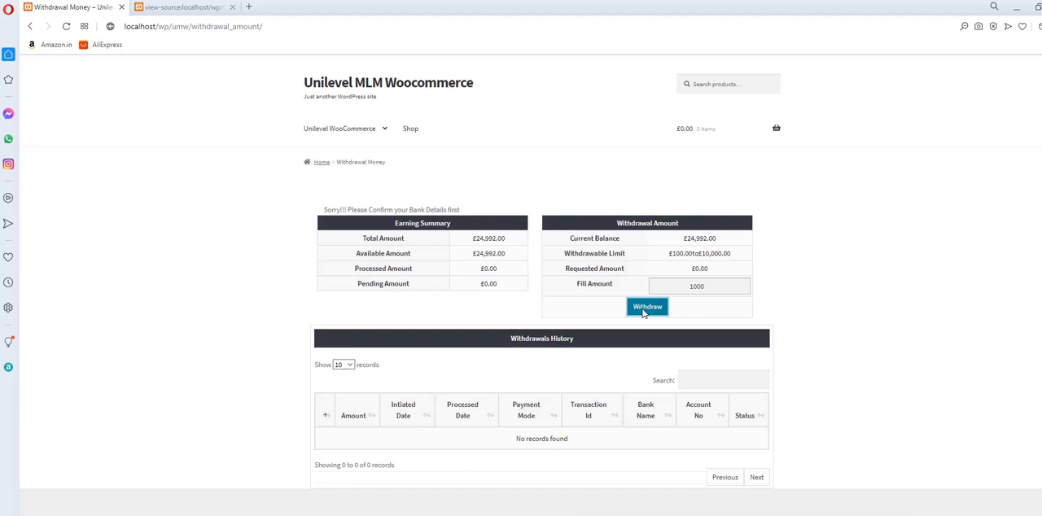
scroll(737, 293, "down", 1)
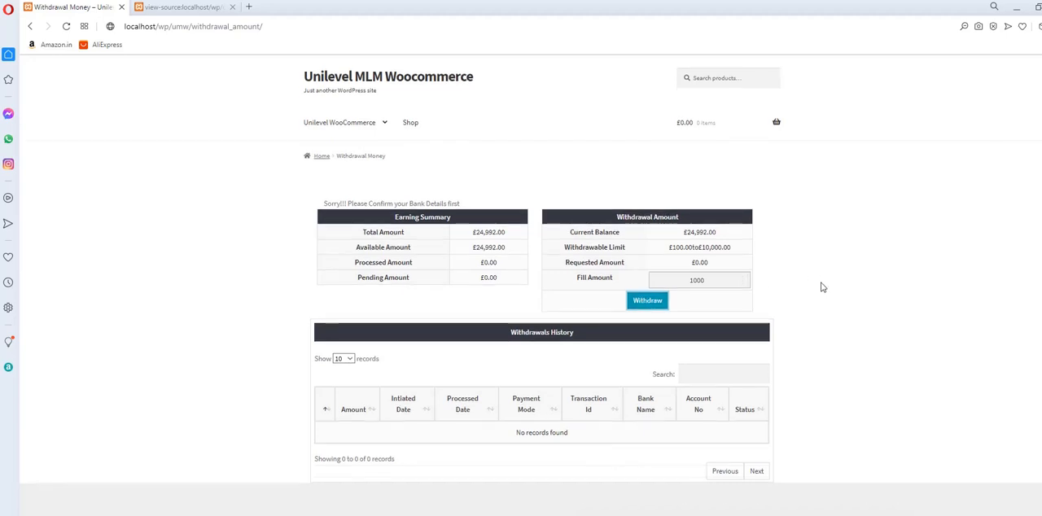
Open the browser's network inspector on the Withdrawal Money page and resubmit the withdrawal request of 1000.
right_click(780, 257)
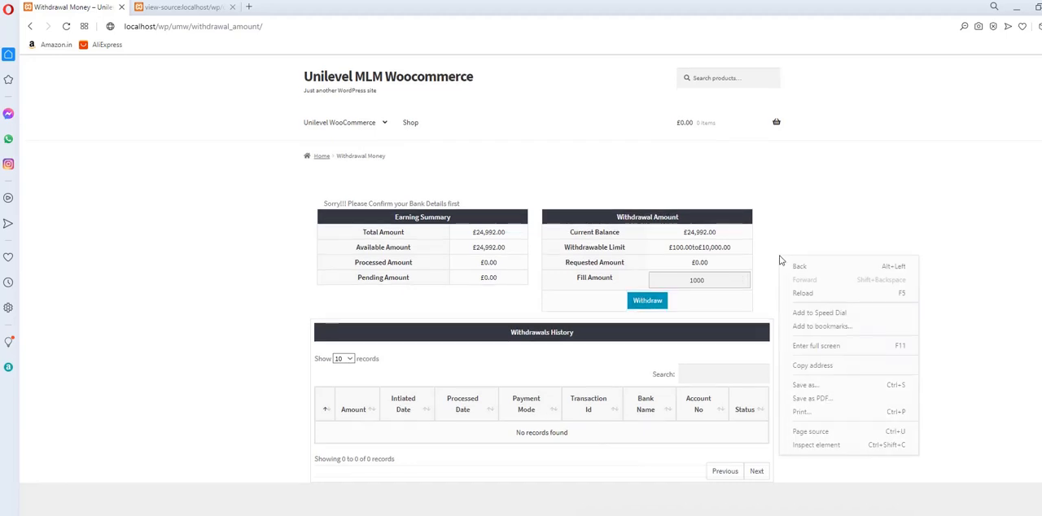
left_click(808, 445)
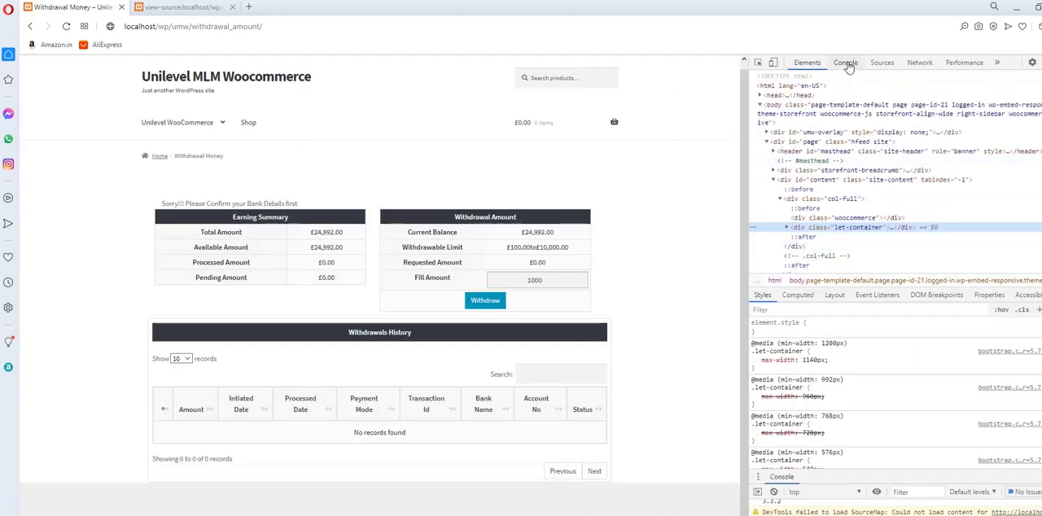
left_click(847, 63)
left_click(919, 63)
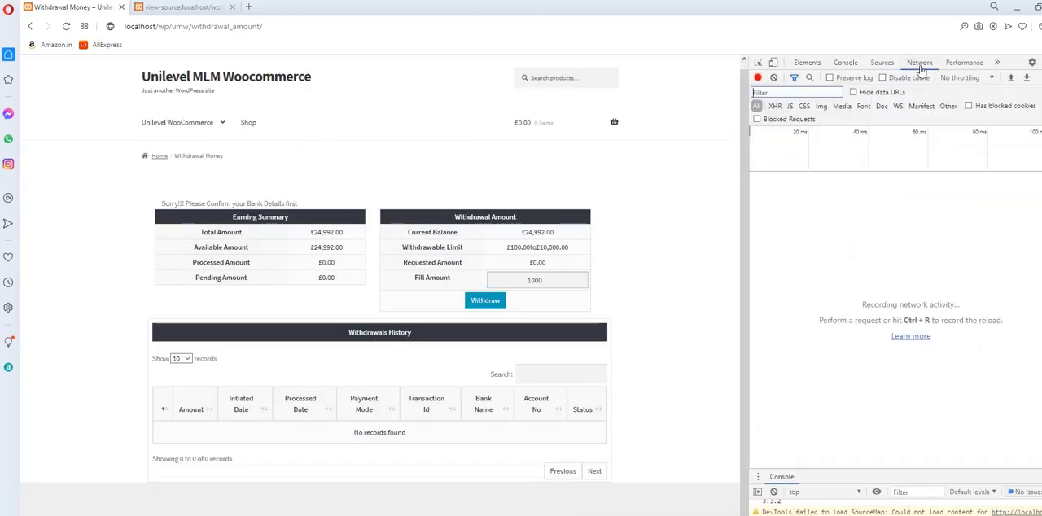
left_click(492, 308)
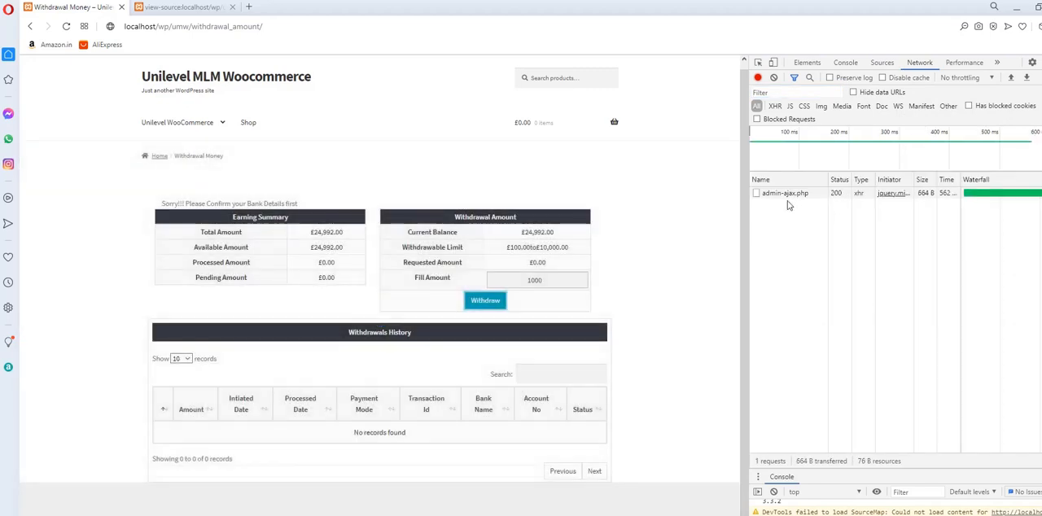
Examine the full response of the admin-ajax.php request and view the browser's console messages.
left_click(786, 196)
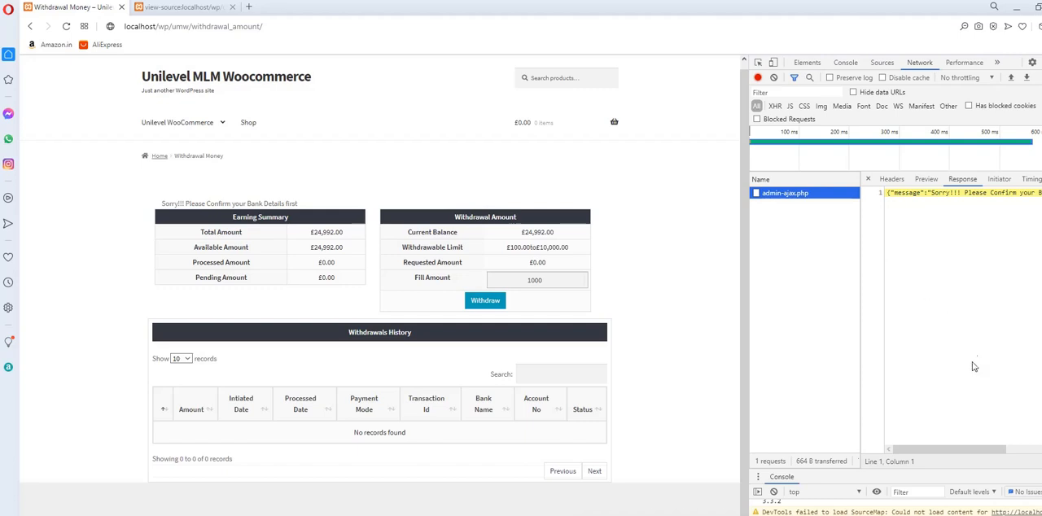
left_click(958, 450)
left_click_drag(958, 450, 1026, 451)
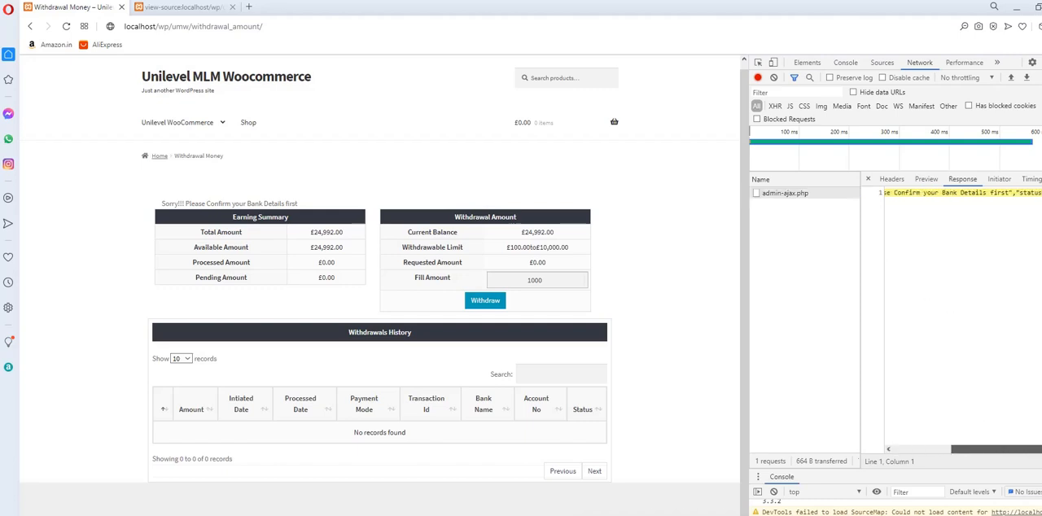
scroll(714, 296, "up", 1)
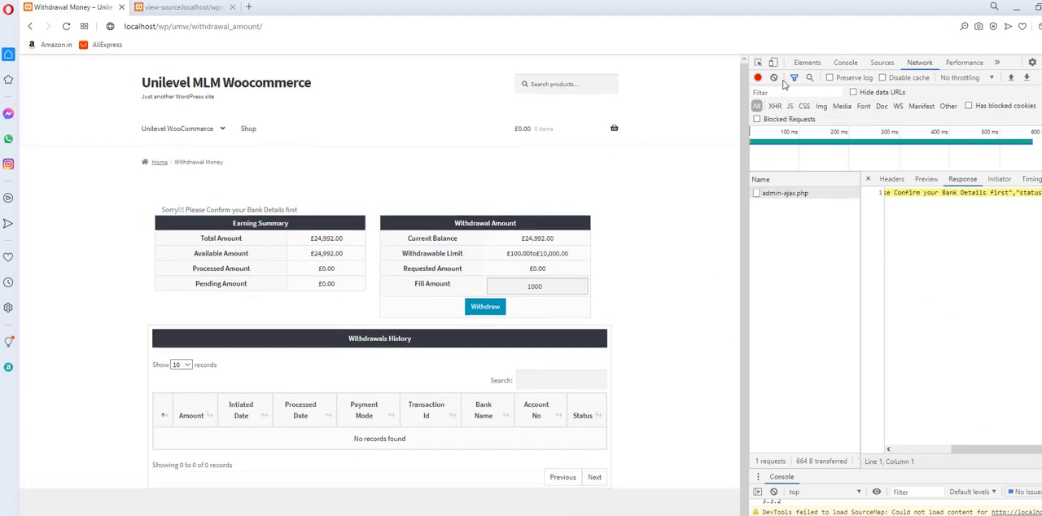
left_click(840, 64)
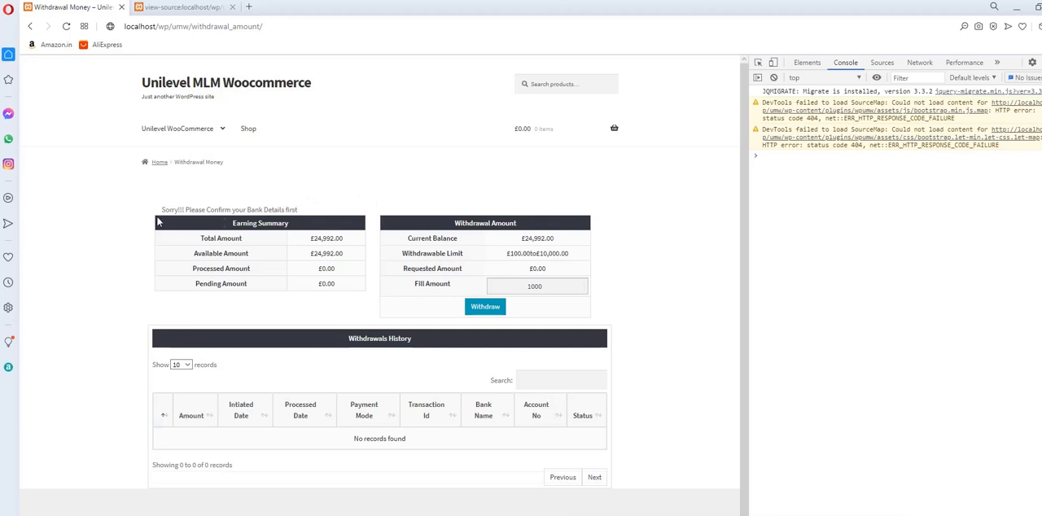
Read the notice above the Earning Summary, and check the Withdrawals list in the Unilevel Woocommerce admin settings in Chrome.
left_click_drag(161, 209, 309, 210)
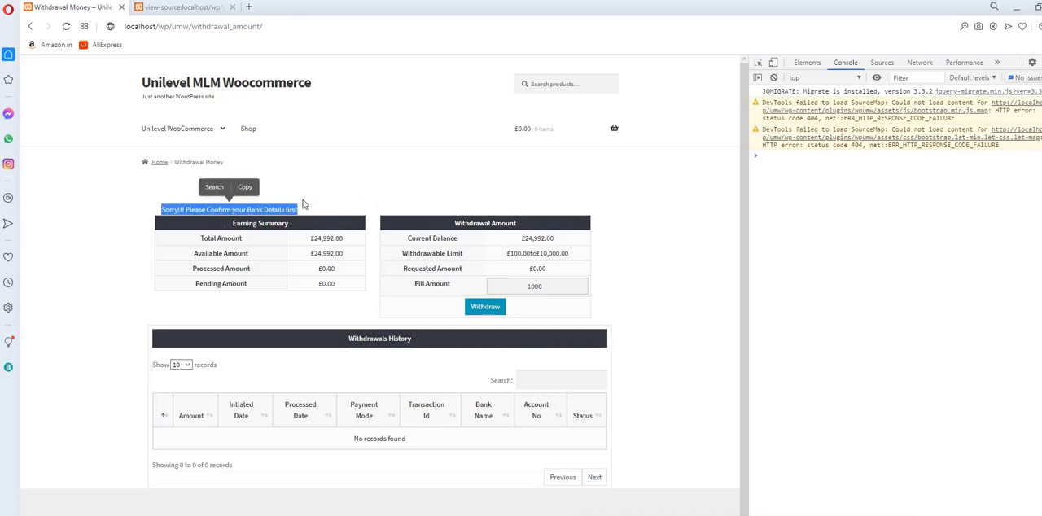
left_click(304, 208)
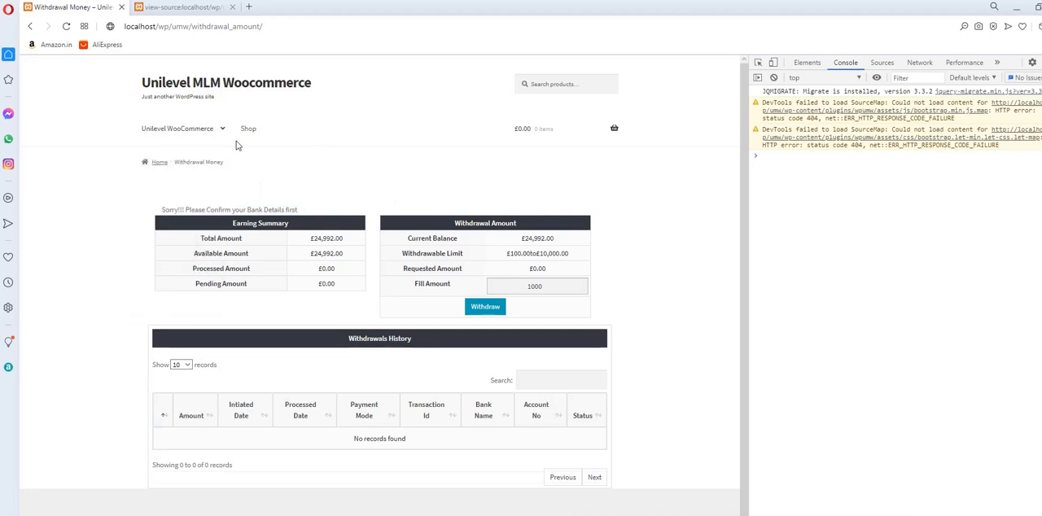
mouse_move(220, 141)
left_click(411, 514)
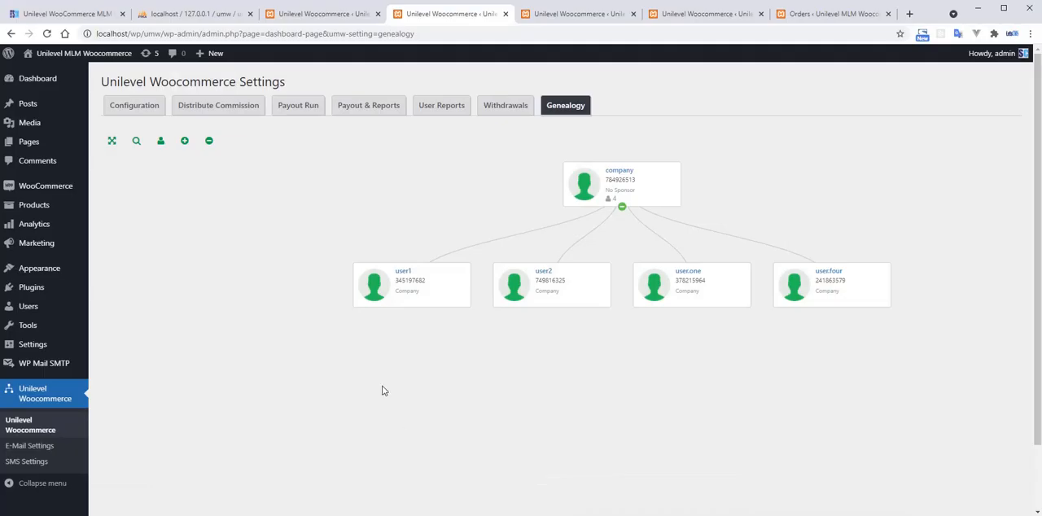
left_click(499, 110)
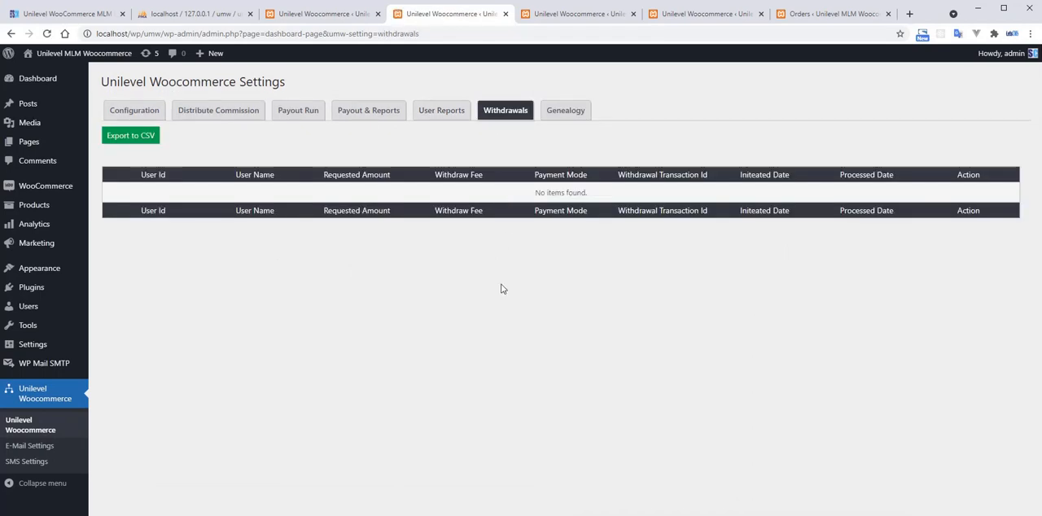
key("alt+Tab")
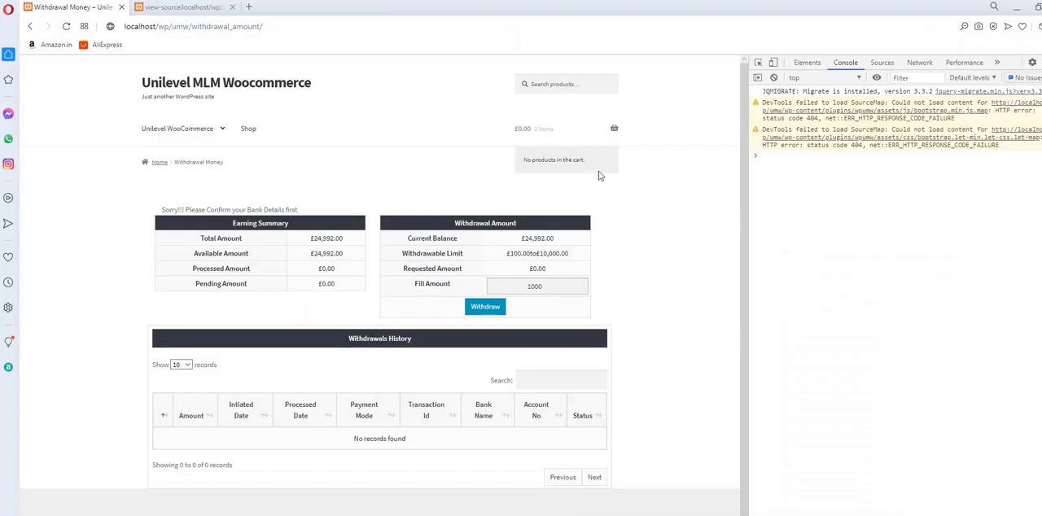
Open the WordPress admin's Menus page and review the primary menu's structure and display location.
key("alt+Tab")
left_click(514, 11)
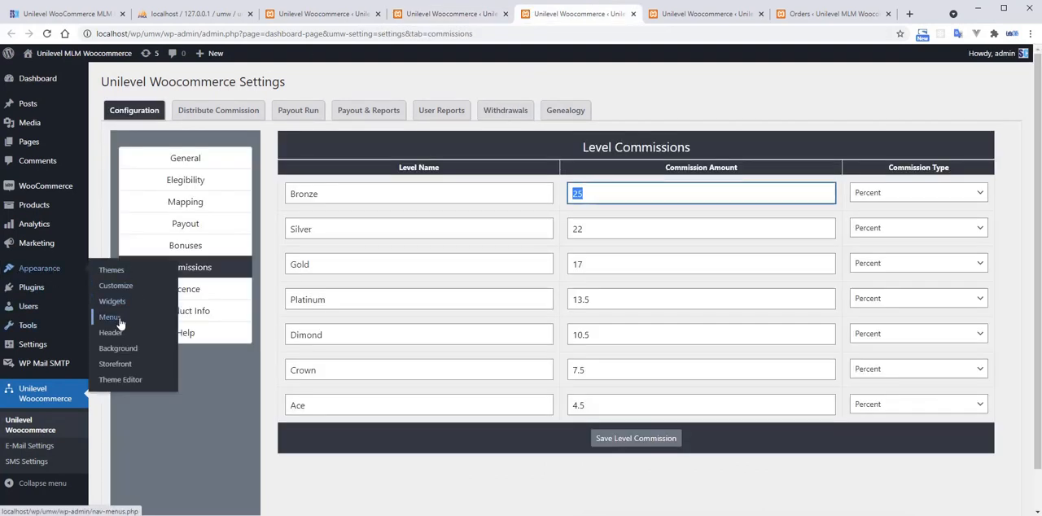
left_click(210, 339)
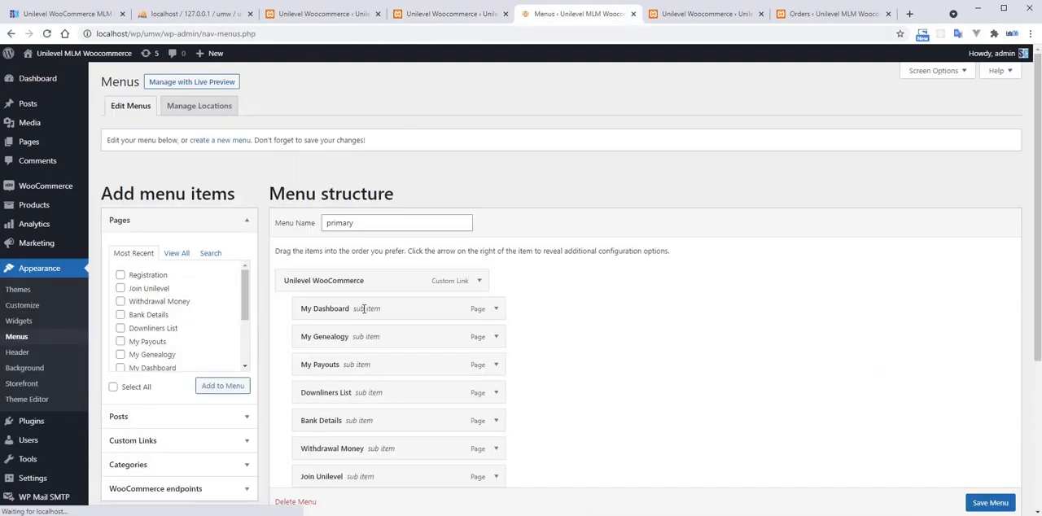
scroll(326, 328, "down", 3)
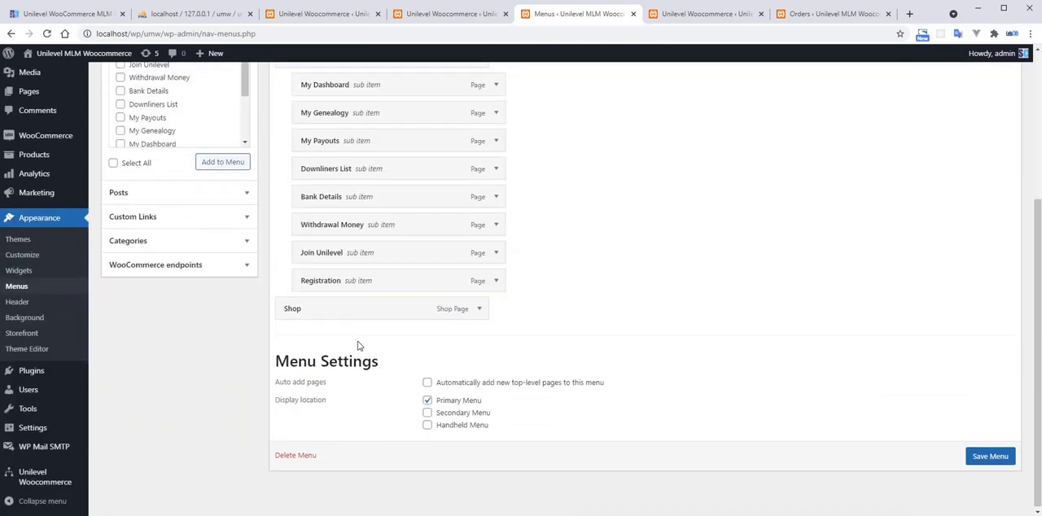
scroll(350, 338, "up", 1)
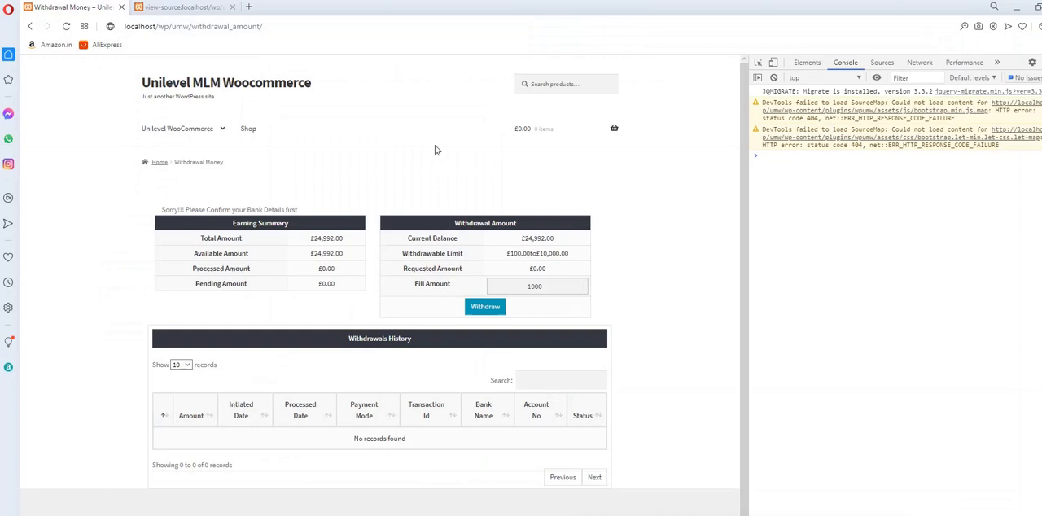
Switch to the member site in Opera, open Bank Details, and enter the account holder's name and account number.
mouse_move(191, 140)
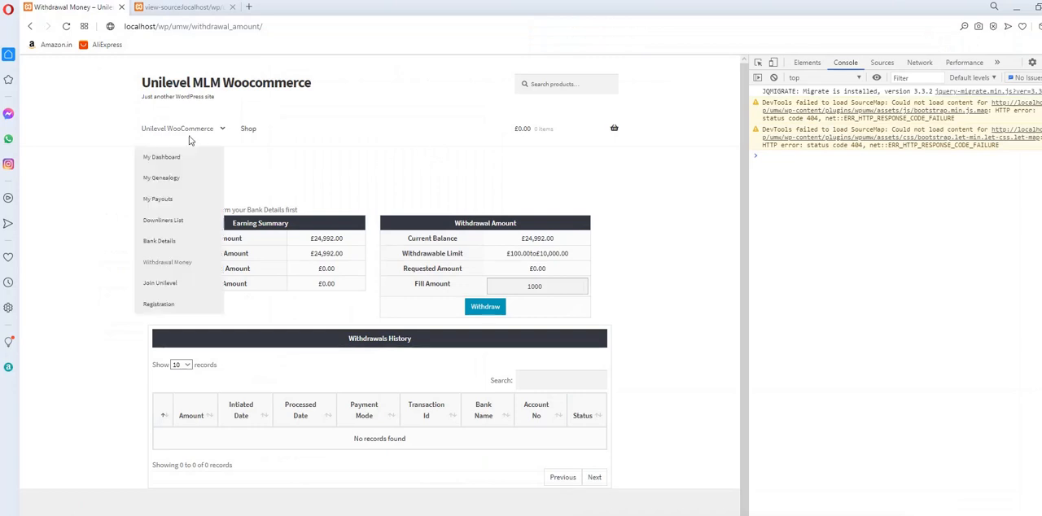
left_click(171, 242)
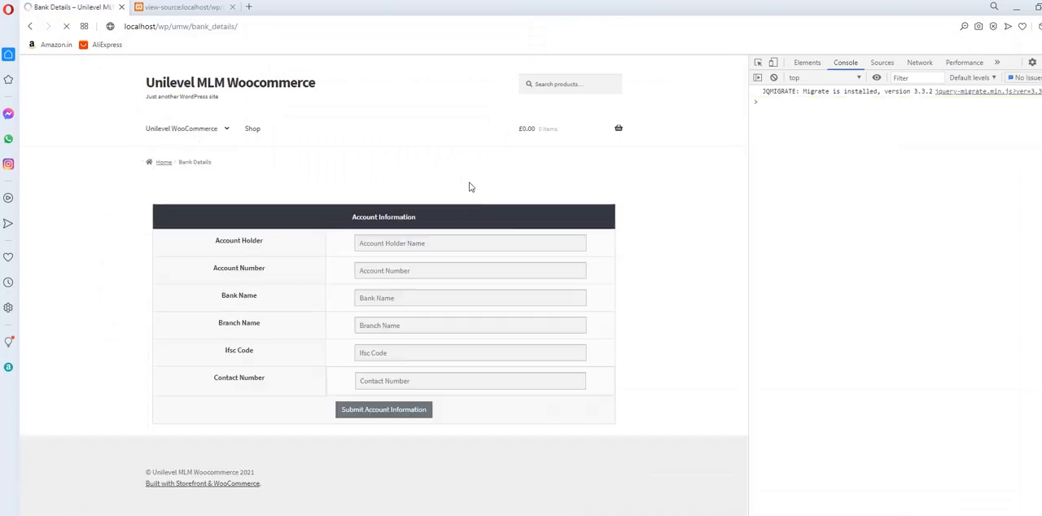
left_click(399, 247)
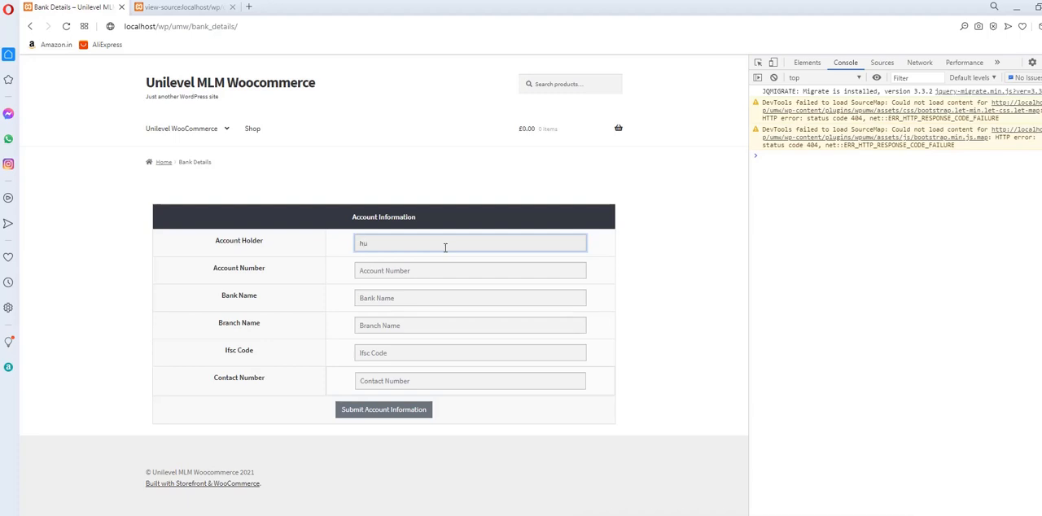
type("jitendra")
key("Tab")
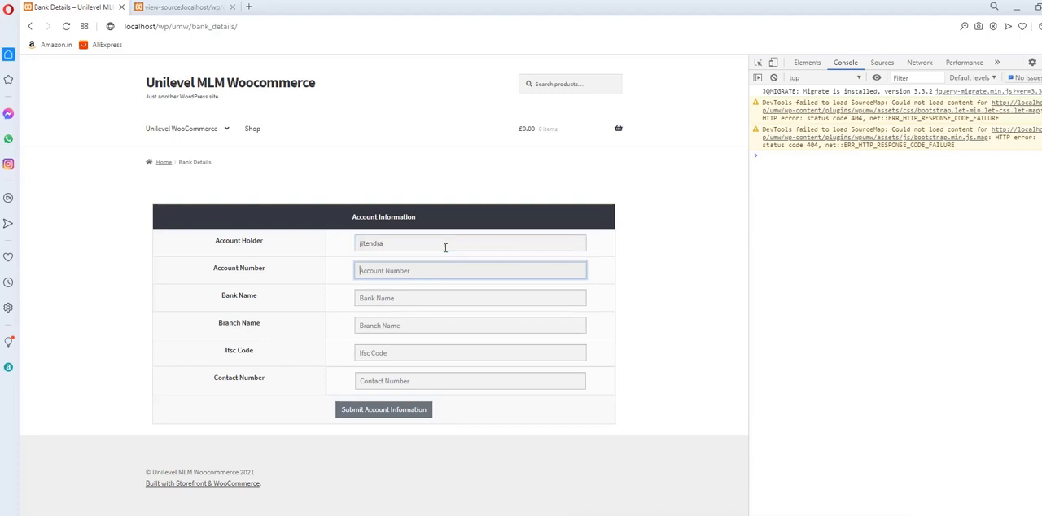
key("Tab")
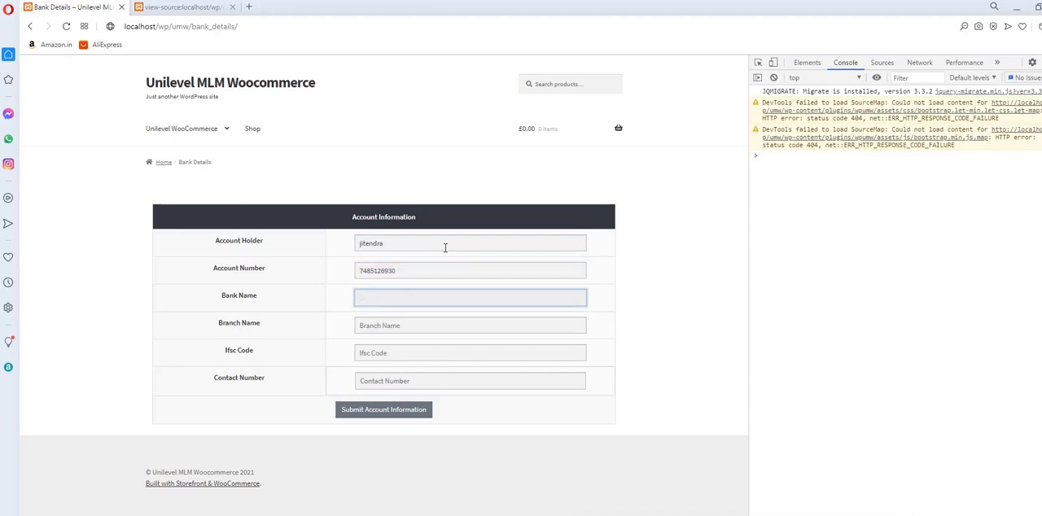
Enter bank name ghghgh, branch name 45214gj, IFSC code 202021 and the contact number, and submit the account information.
type("ghghgh")
key("Tab")
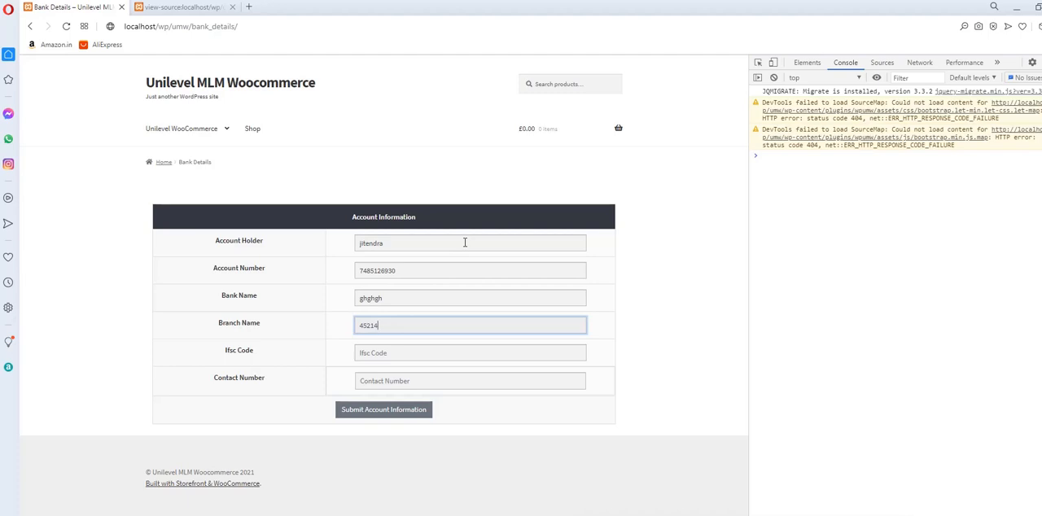
type("45214gj")
key("Tab")
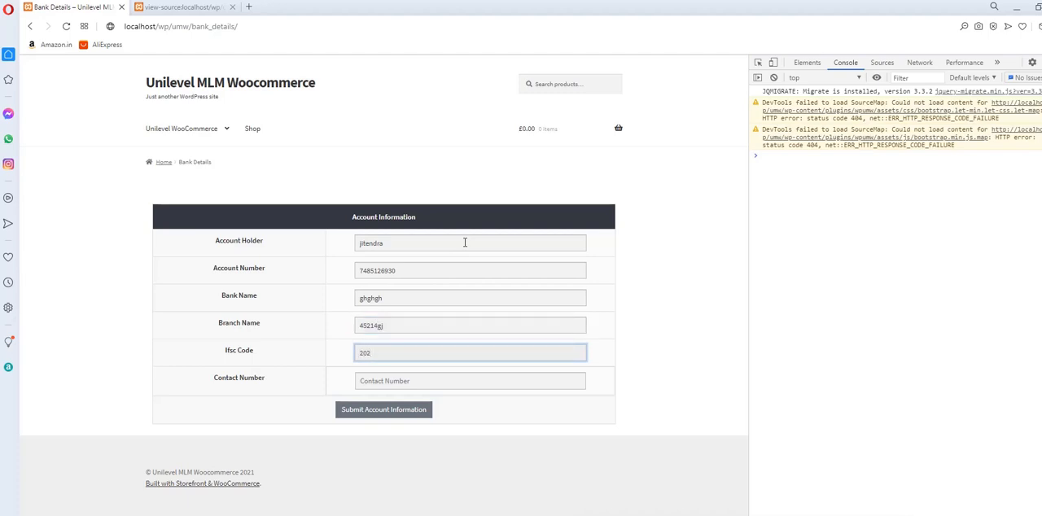
key("Tab")
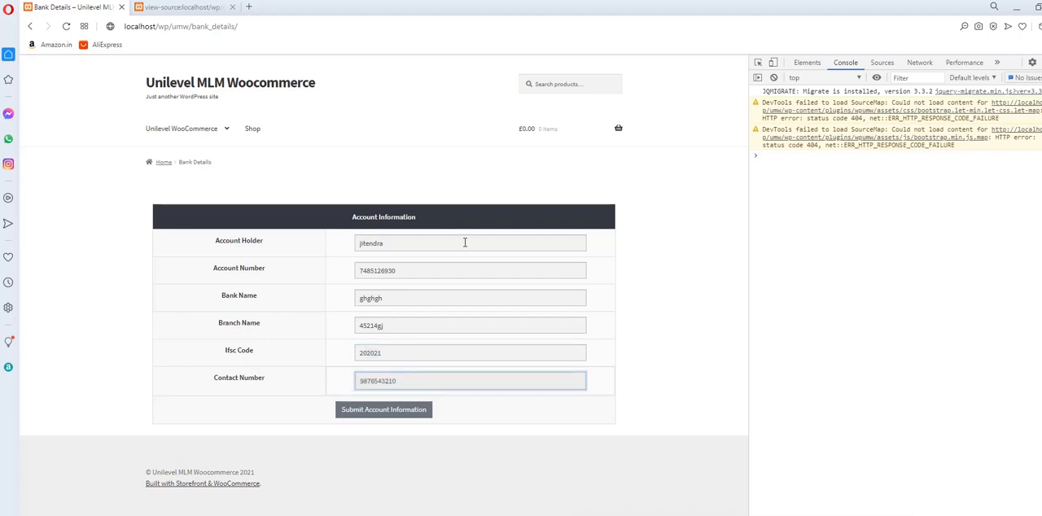
left_click(406, 413)
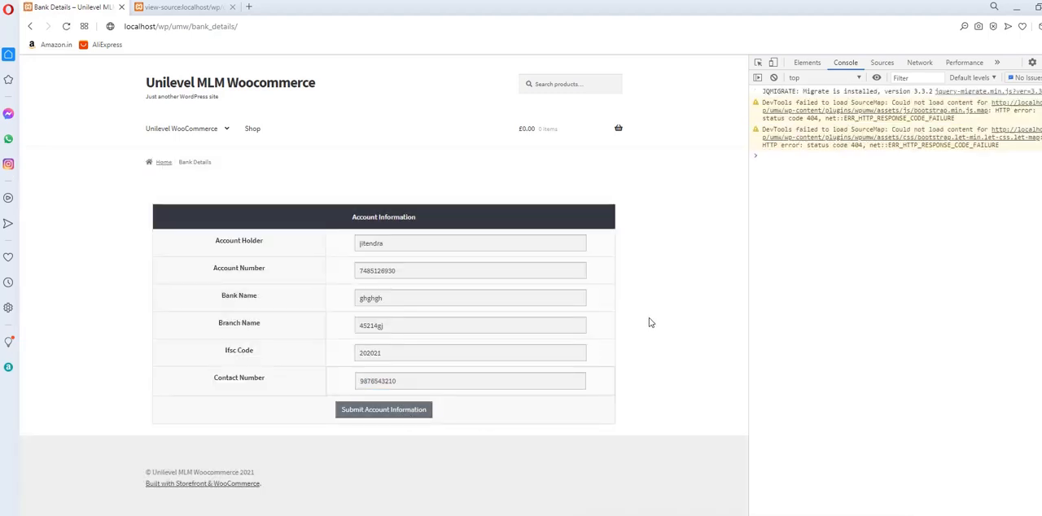
View the member's My Dashboard and Downliners List pages.
mouse_move(179, 124)
left_click(167, 160)
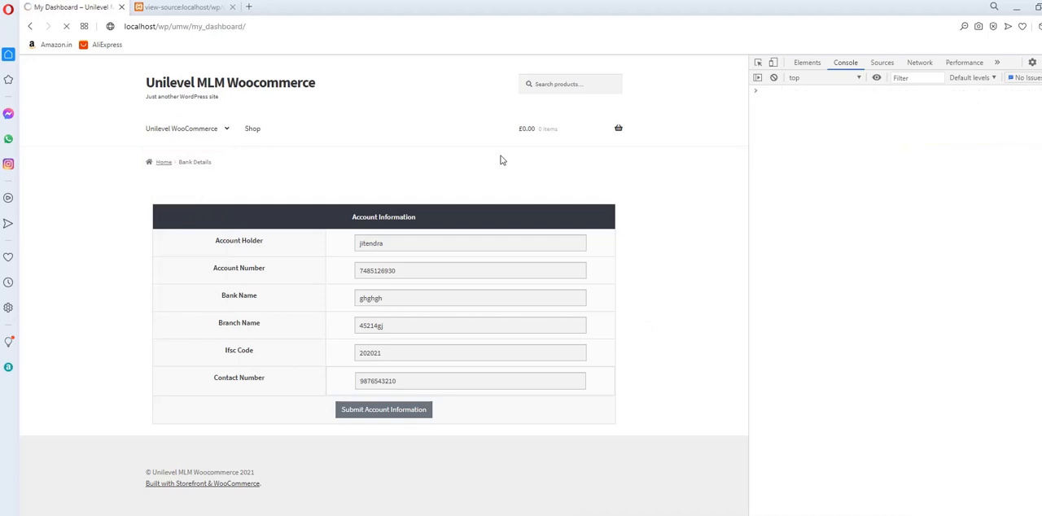
mouse_move(211, 136)
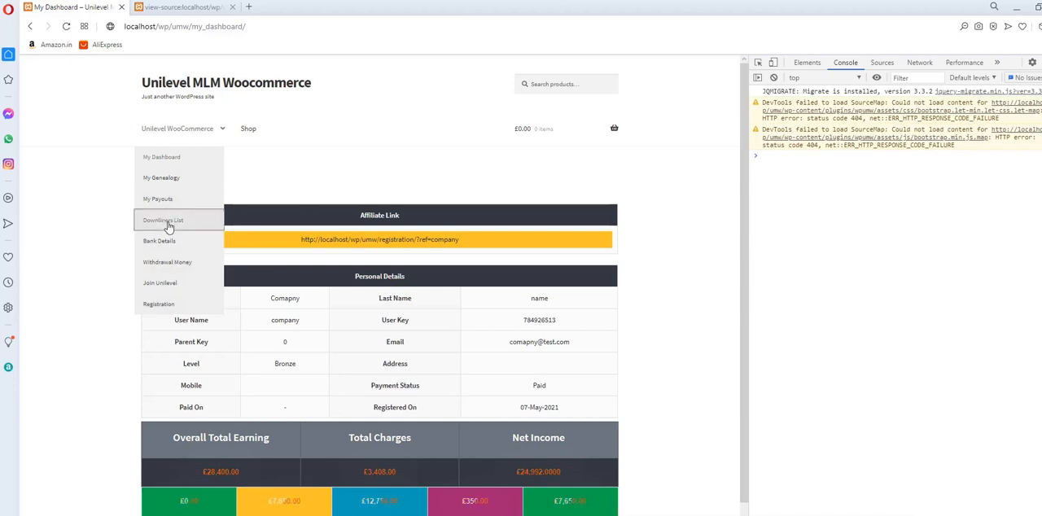
left_click(168, 224)
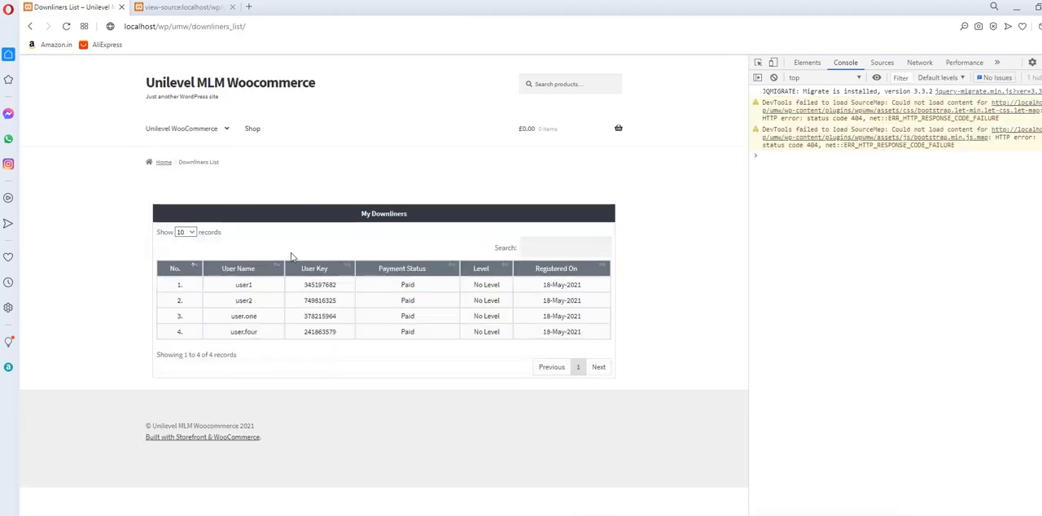
key("alt+Tab")
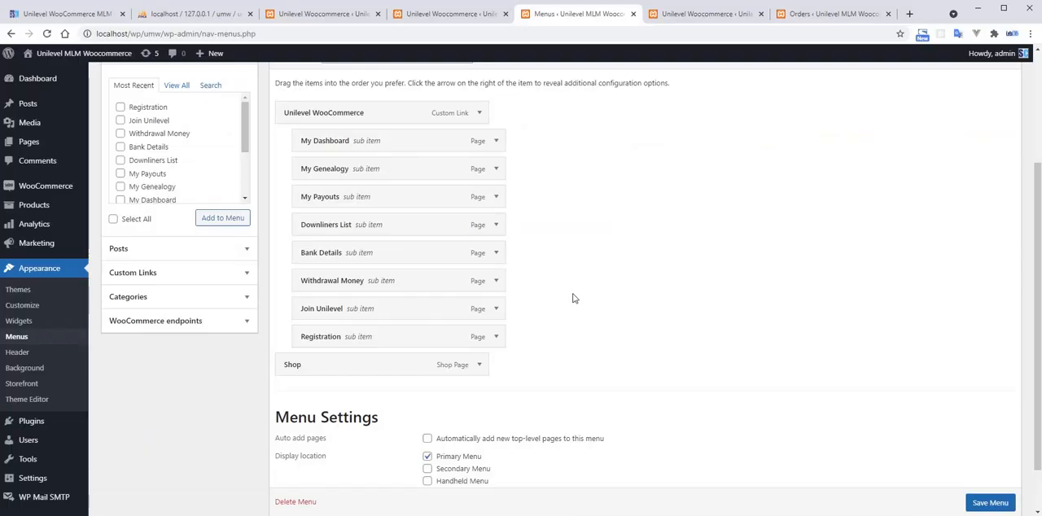
key("alt+Tab")
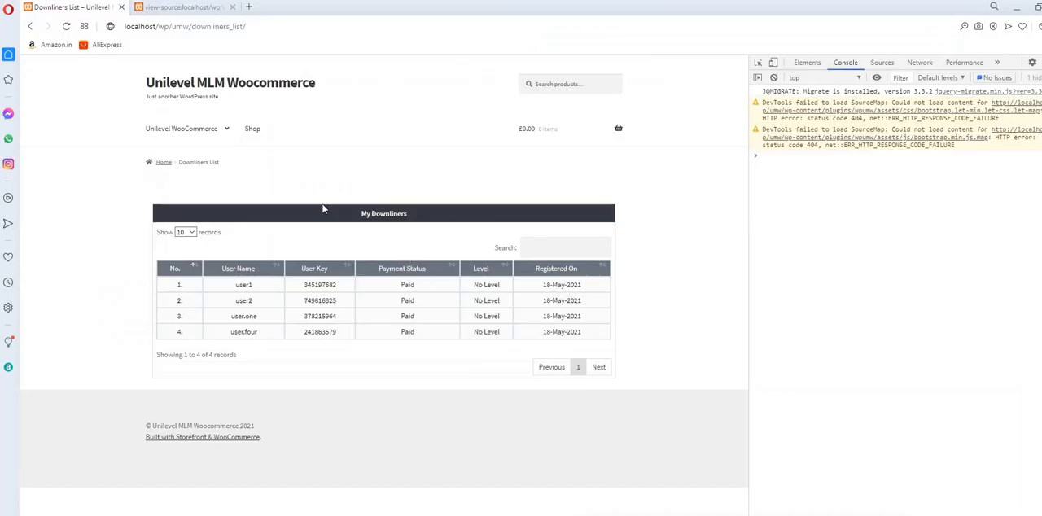
left_click(166, 158)
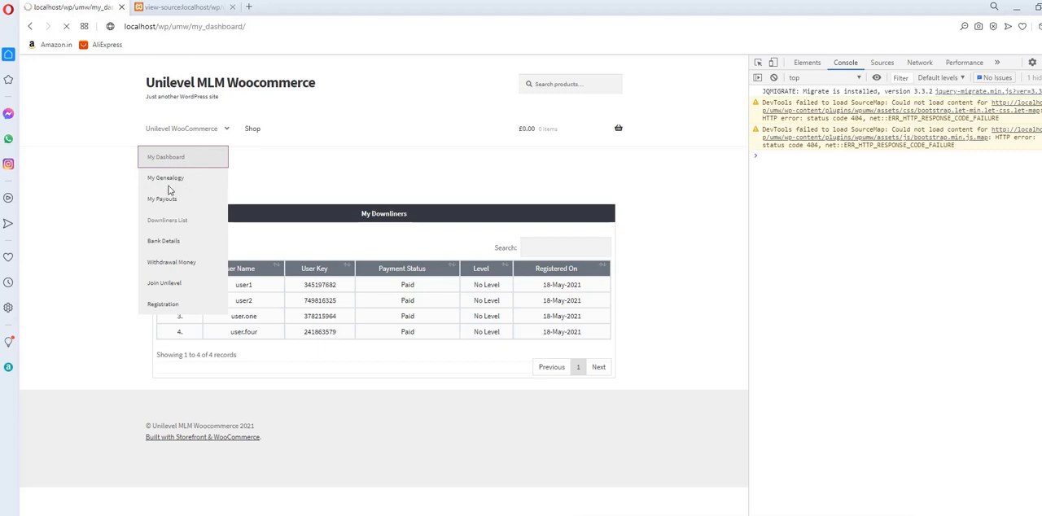
Request a withdrawal of 1000 on the Withdrawal Money page, and reload the page with the developer tools closed.
mouse_move(187, 130)
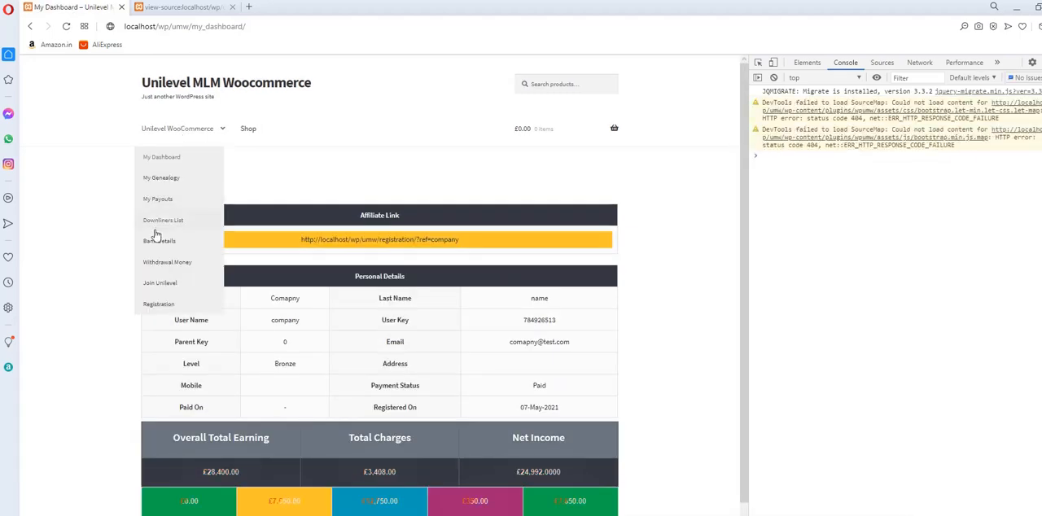
left_click(168, 262)
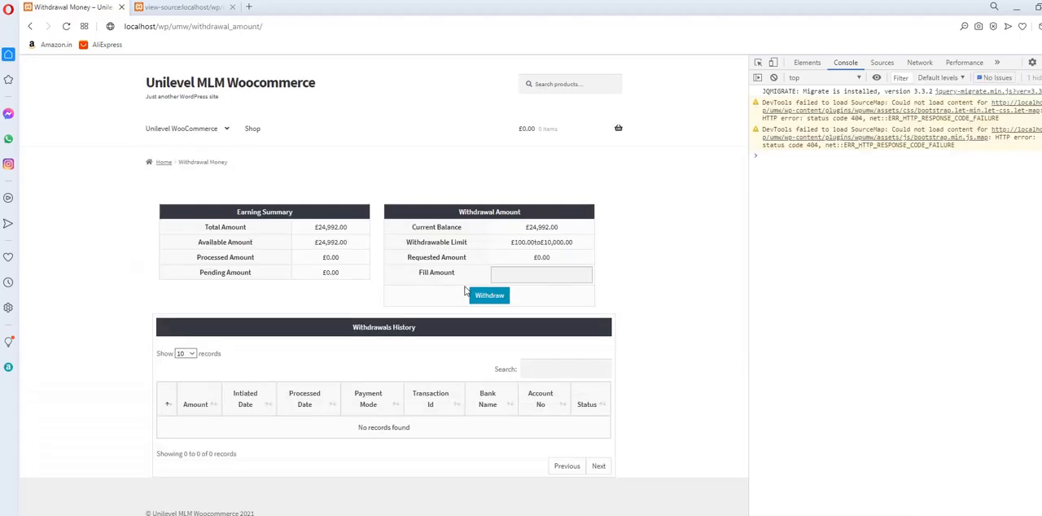
left_click(528, 273)
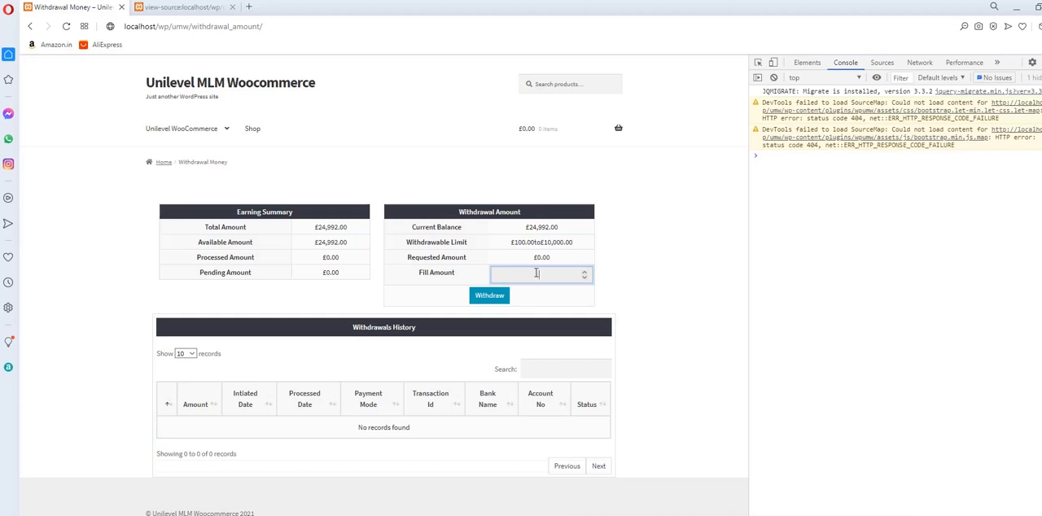
left_click(503, 300)
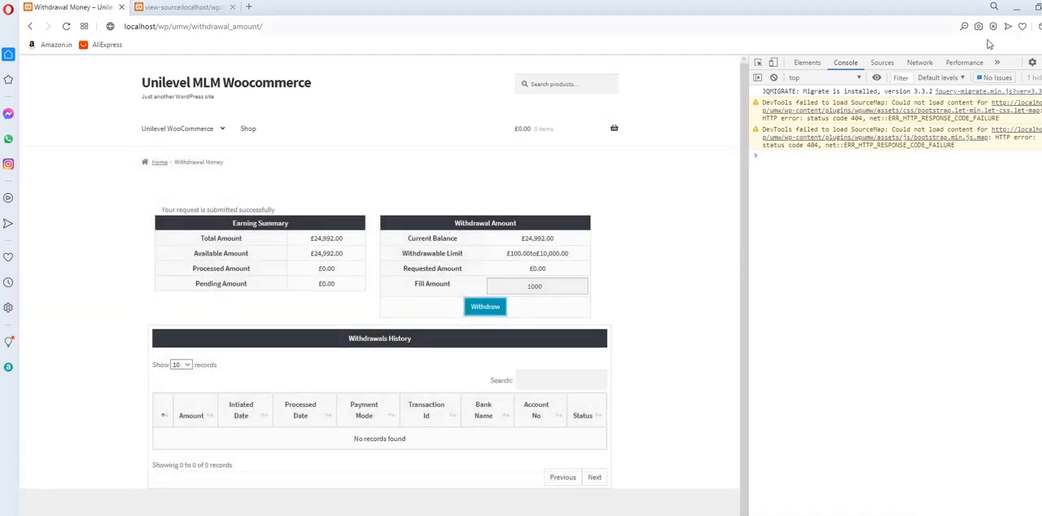
key("F12")
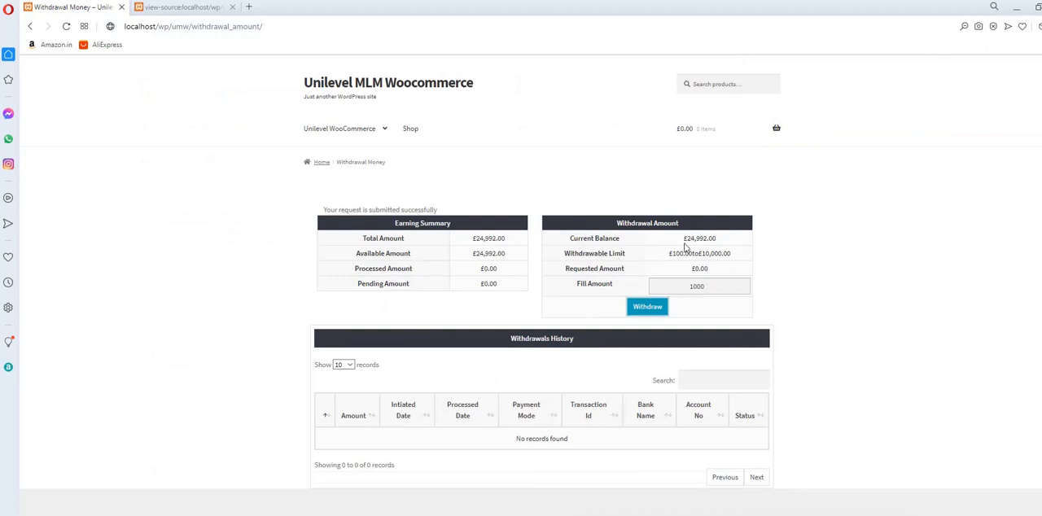
key("F5")
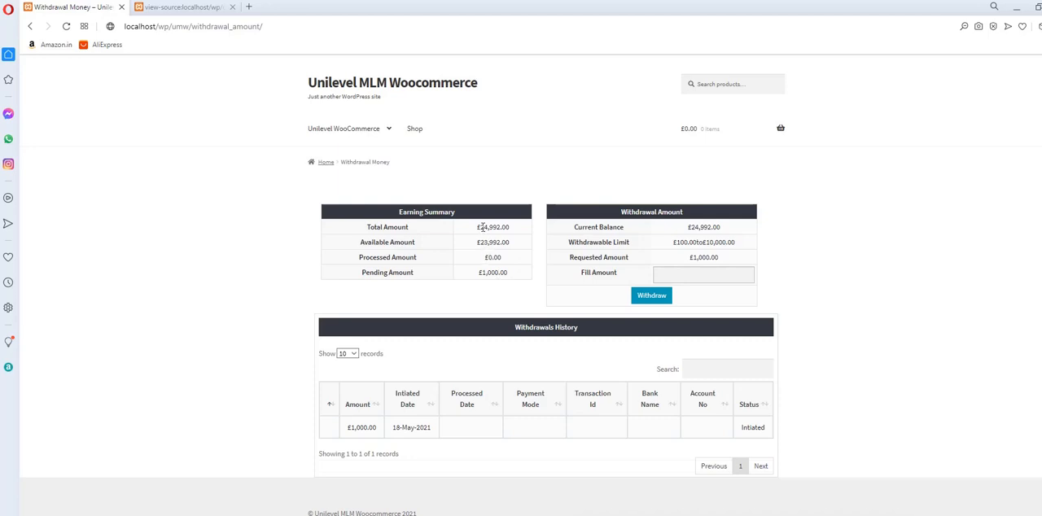
Examine the total, available and pending amounts in the Earning Summary and the requested amount in the Withdrawal Amount table.
left_click_drag(481, 227, 530, 245)
left_click_drag(480, 272, 558, 275)
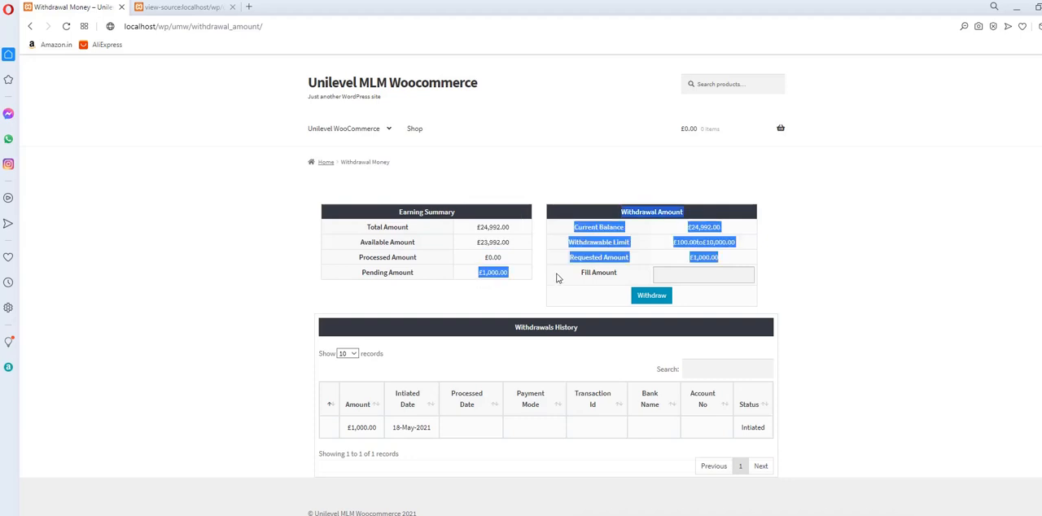
left_click(592, 218)
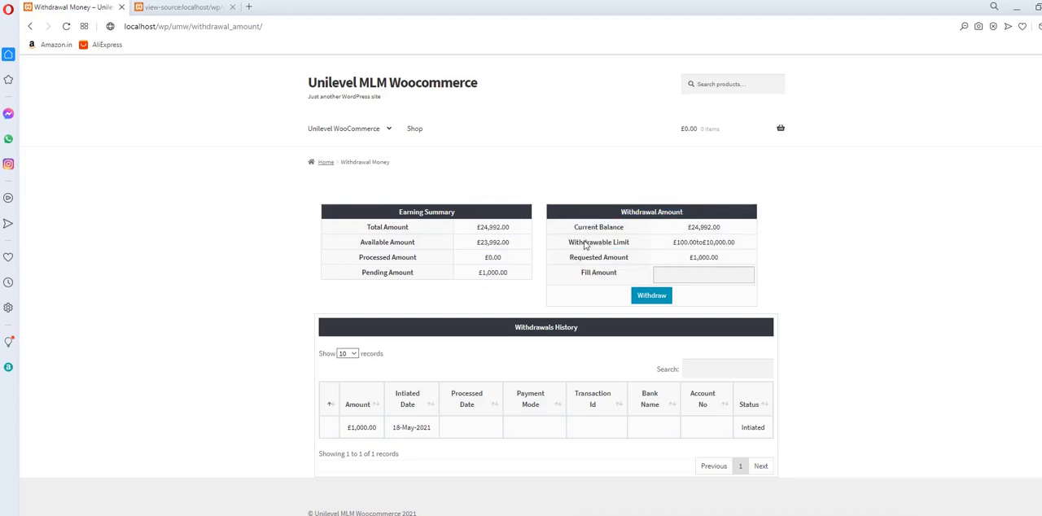
left_click_drag(578, 227, 619, 269)
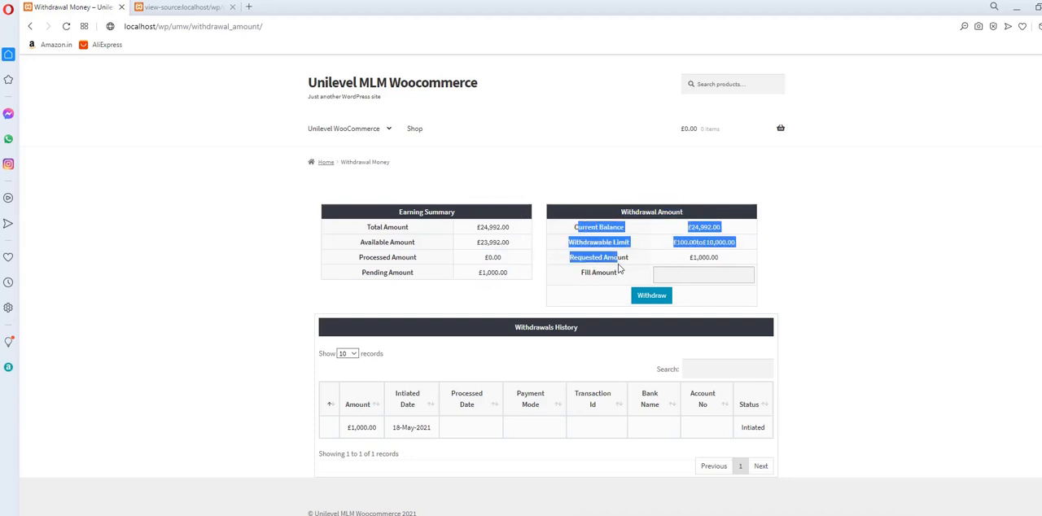
left_click_drag(698, 258, 730, 260)
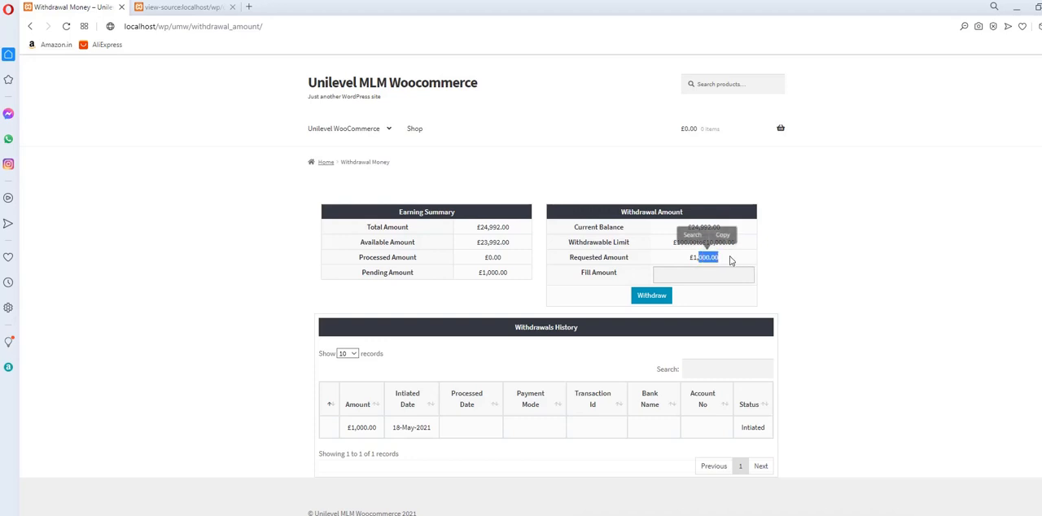
left_click(623, 251)
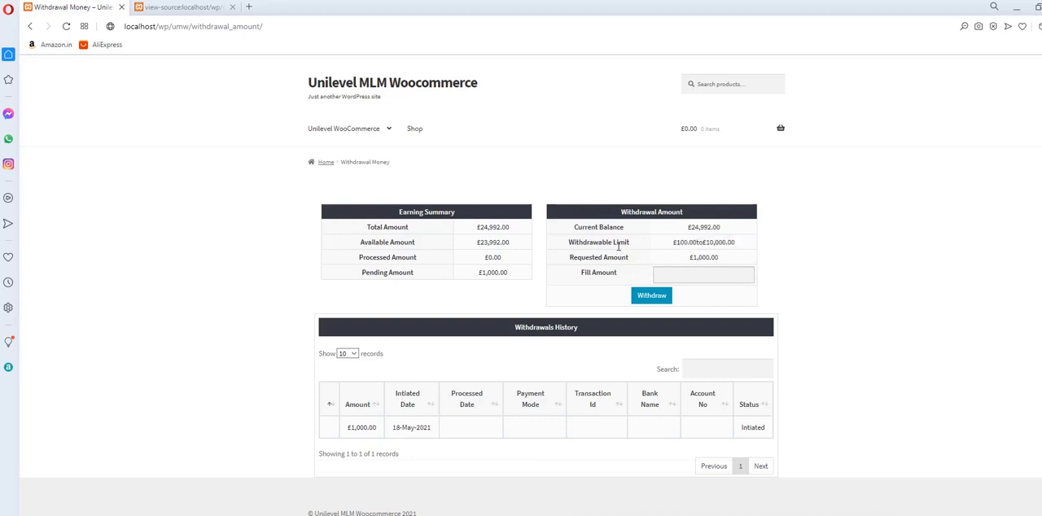